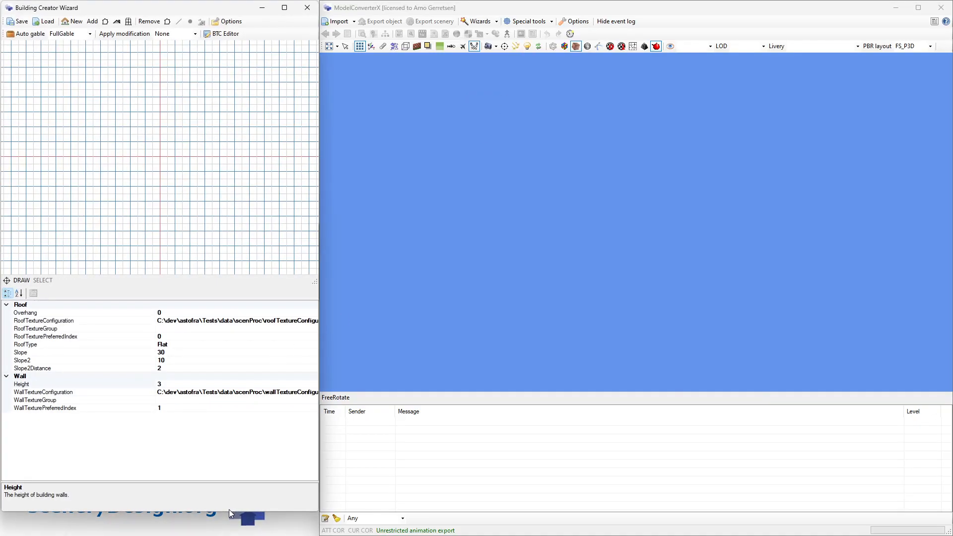
Draw a four-cornered rectangular building footprint, wider than it is tall, centred on the drawing grid's origin.
left_click_drag(228, 511, 225, 531)
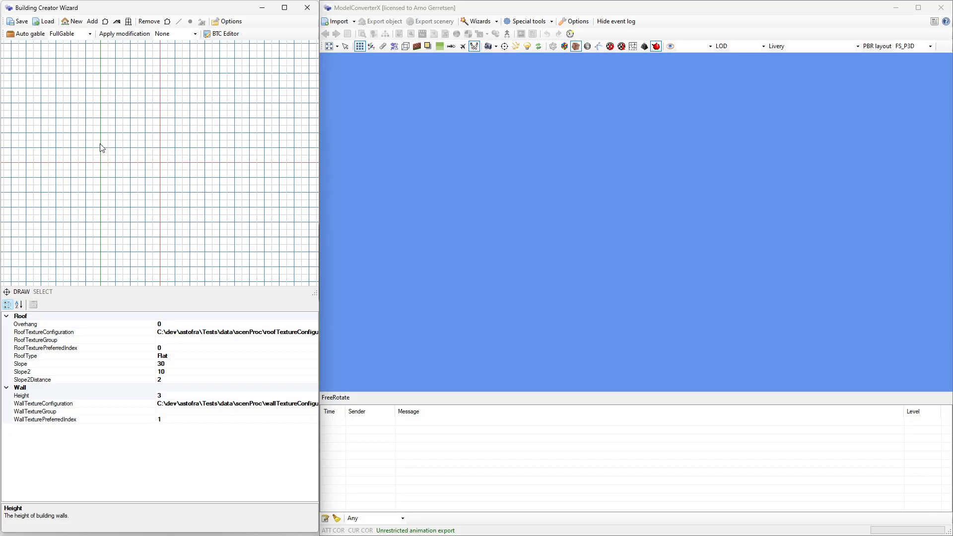
left_click(86, 118)
left_click(90, 208)
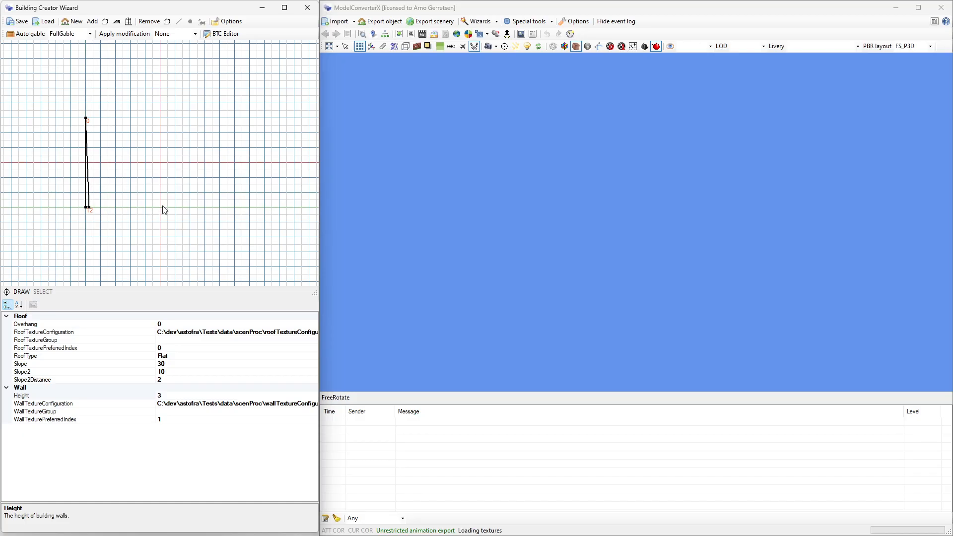
left_click(235, 211)
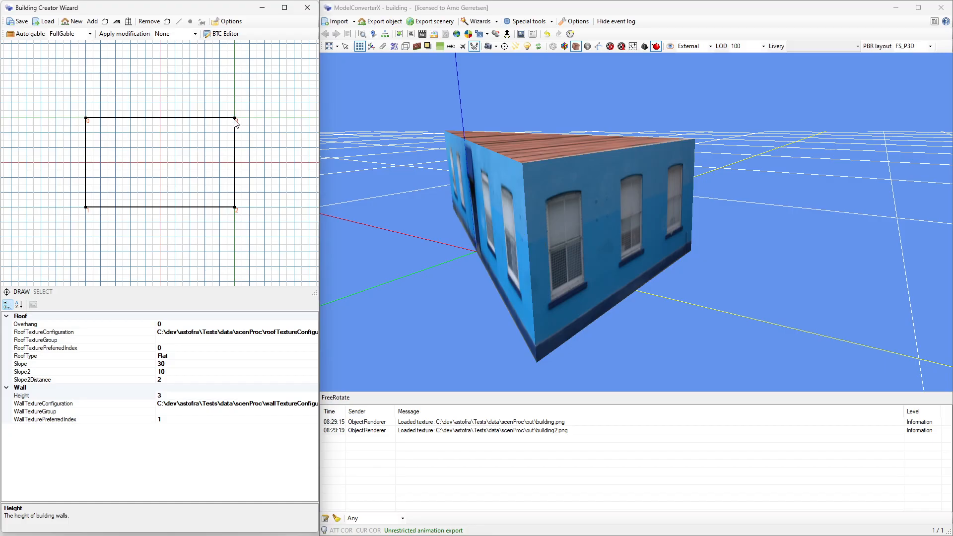
left_click(236, 119)
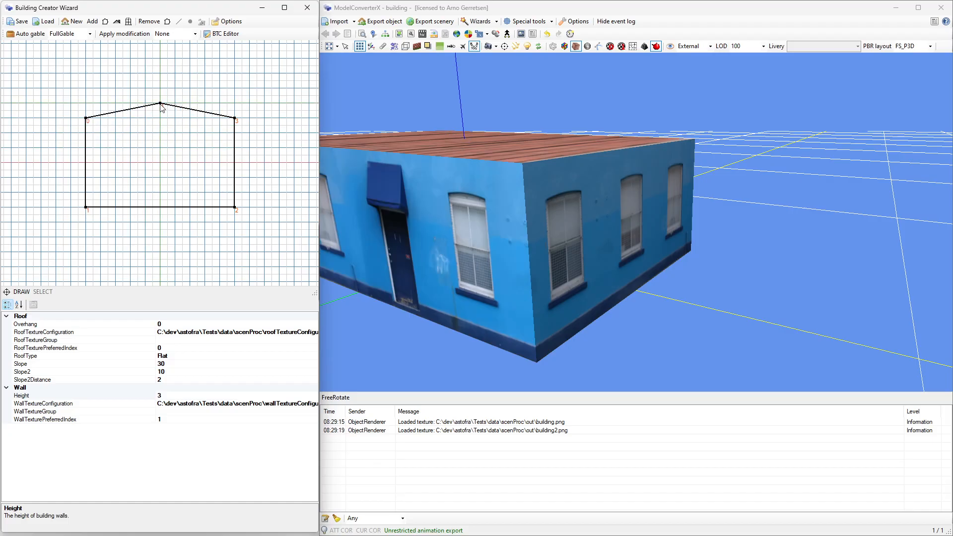
Add a fifth corner centred just above the footprint's upper edge and inspect the resulting building in the 3D preview.
left_click(161, 105)
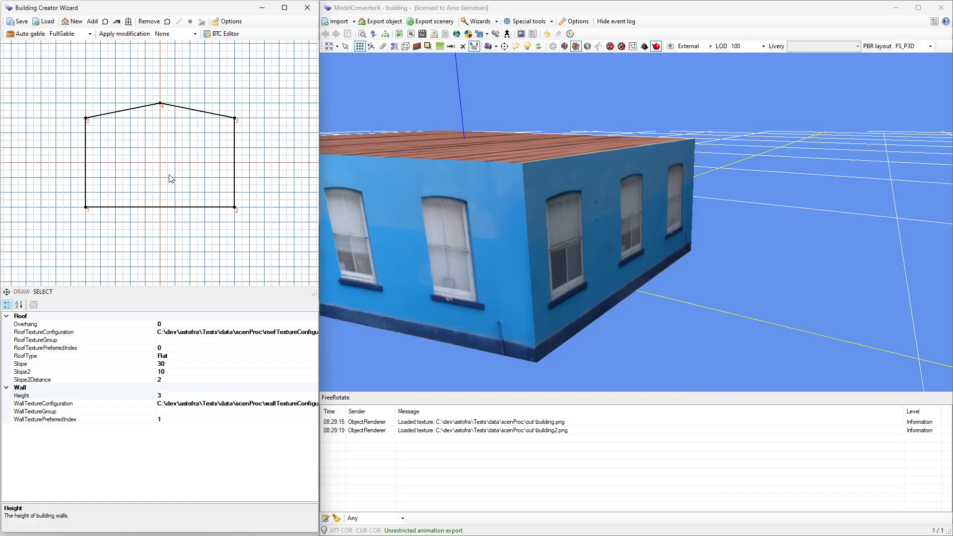
left_click(332, 49)
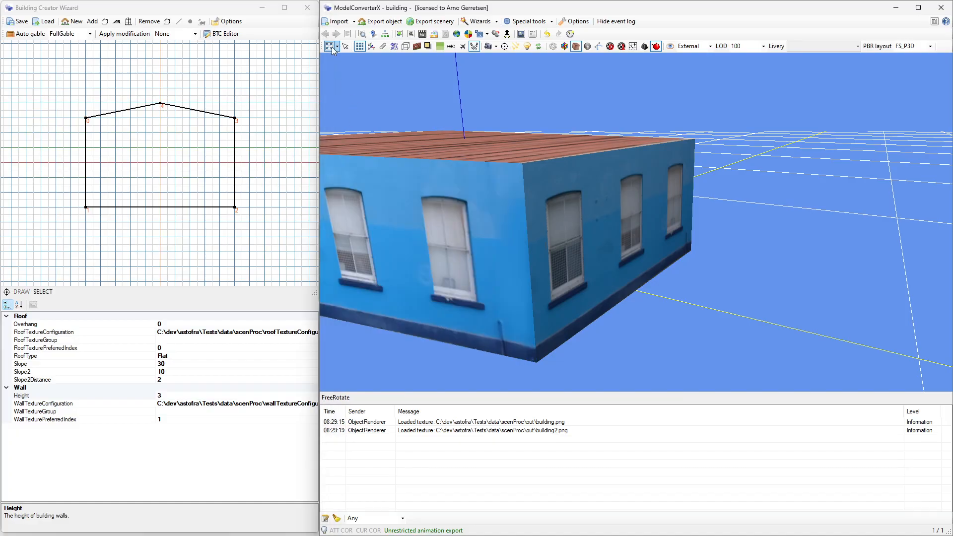
left_click(330, 47)
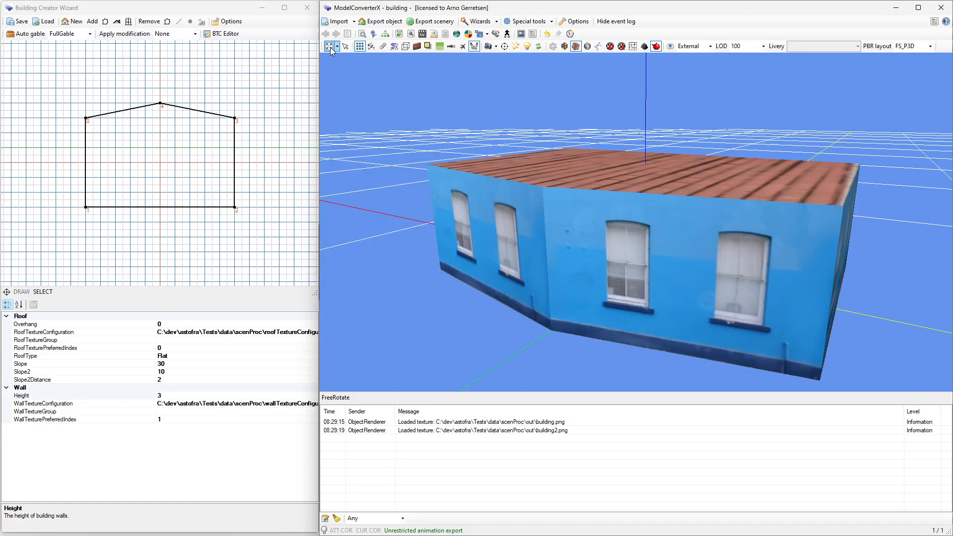
left_click_drag(726, 225, 685, 219)
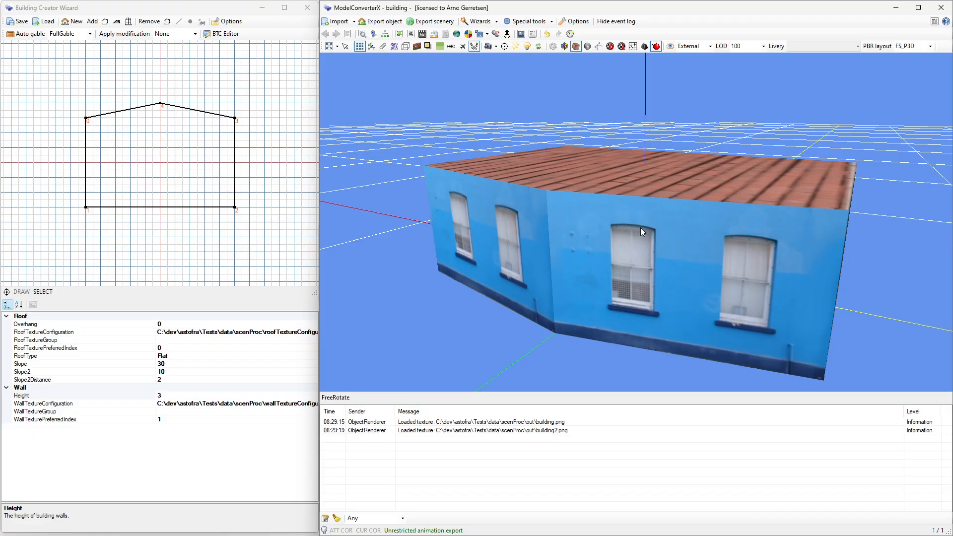
left_click_drag(653, 220, 720, 232)
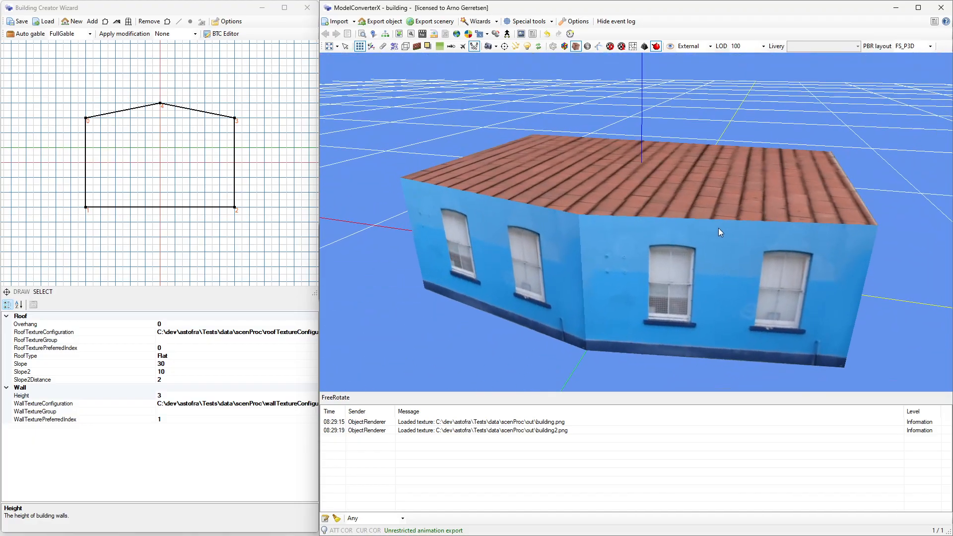
Remove the fifth corner point above the middle of the footprint's upper edge.
left_click(161, 104)
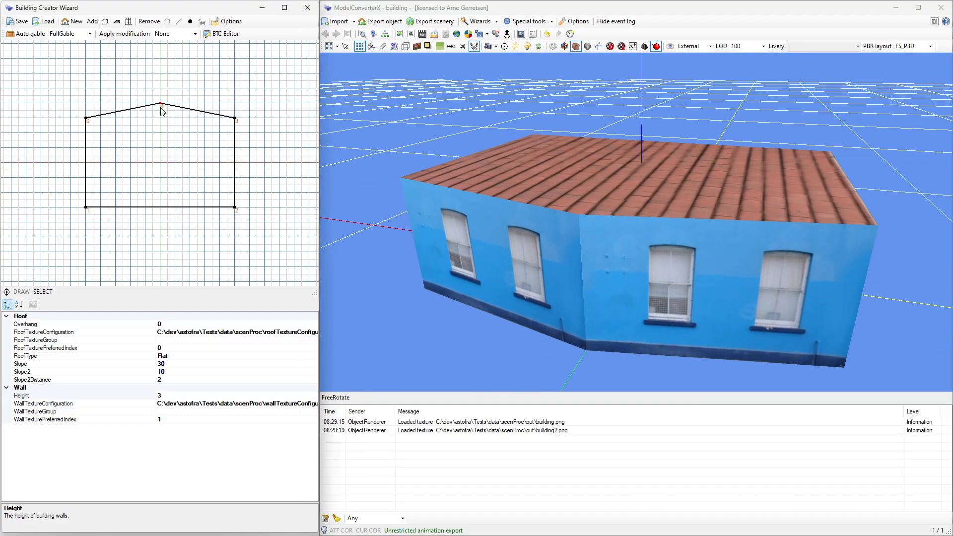
left_click(190, 23)
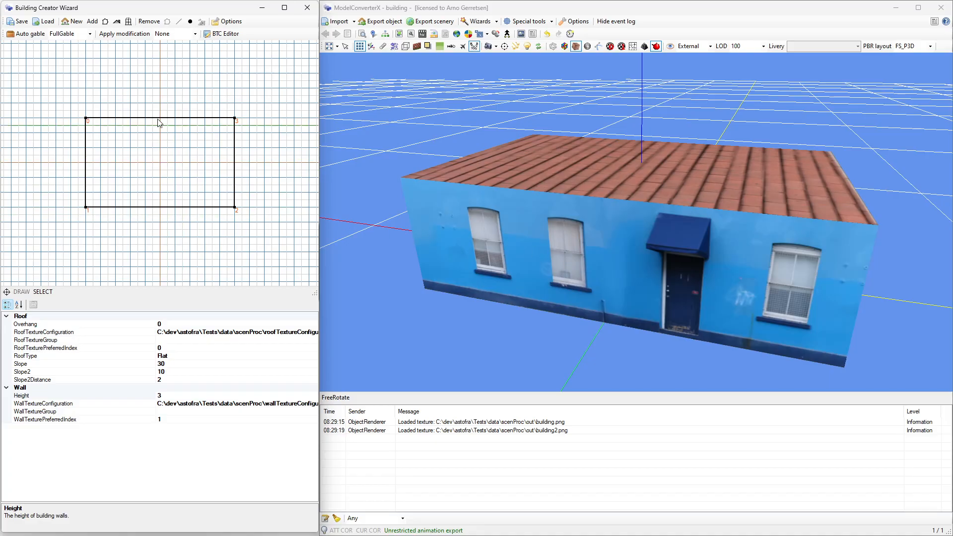
Set the rectangular building's wall height to 6 and its roof type to Hipped, and check the result in 3D.
left_click(156, 156)
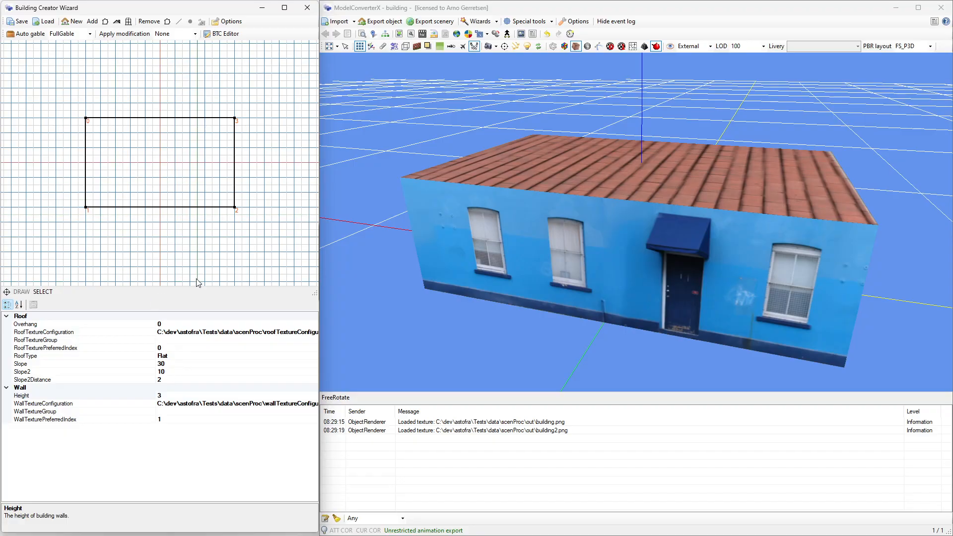
left_click(171, 395)
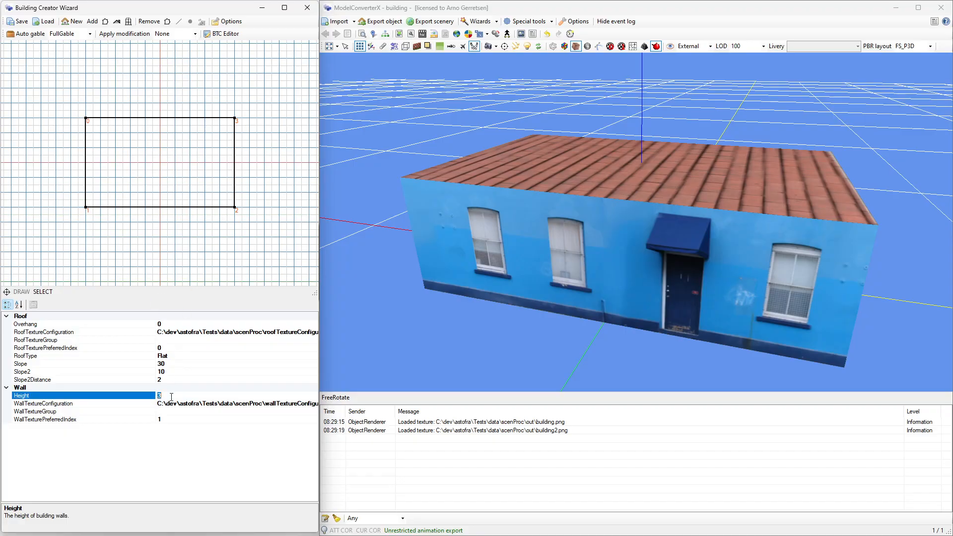
key("Return")
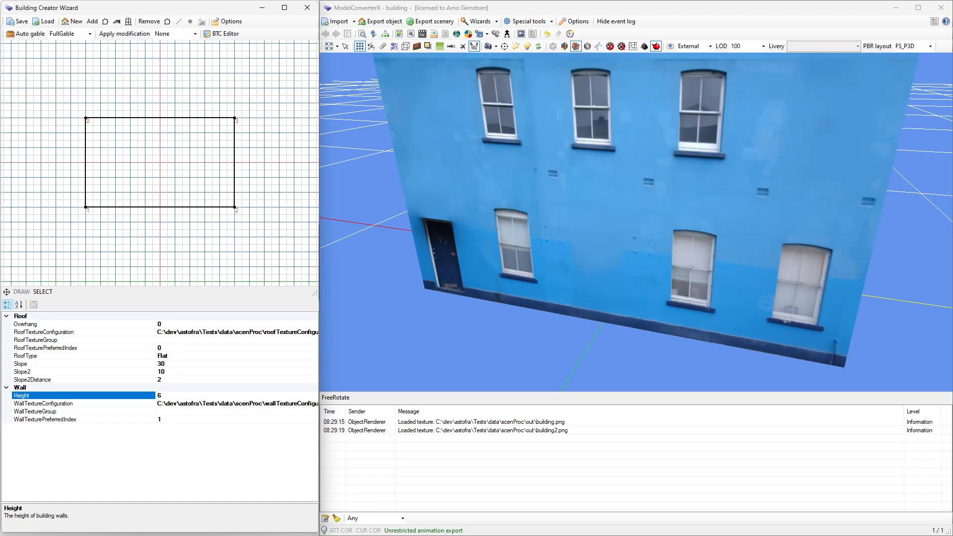
double_click(171, 356)
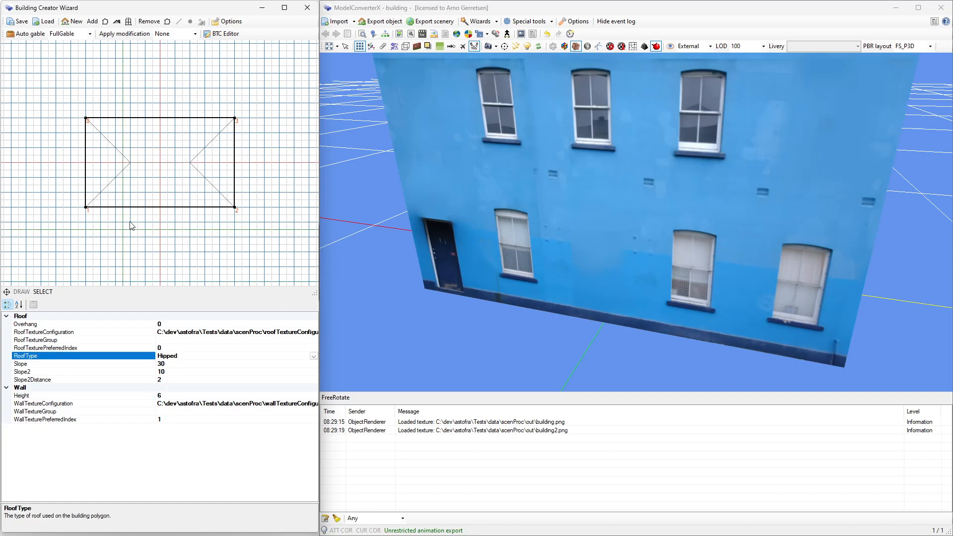
left_click(331, 46)
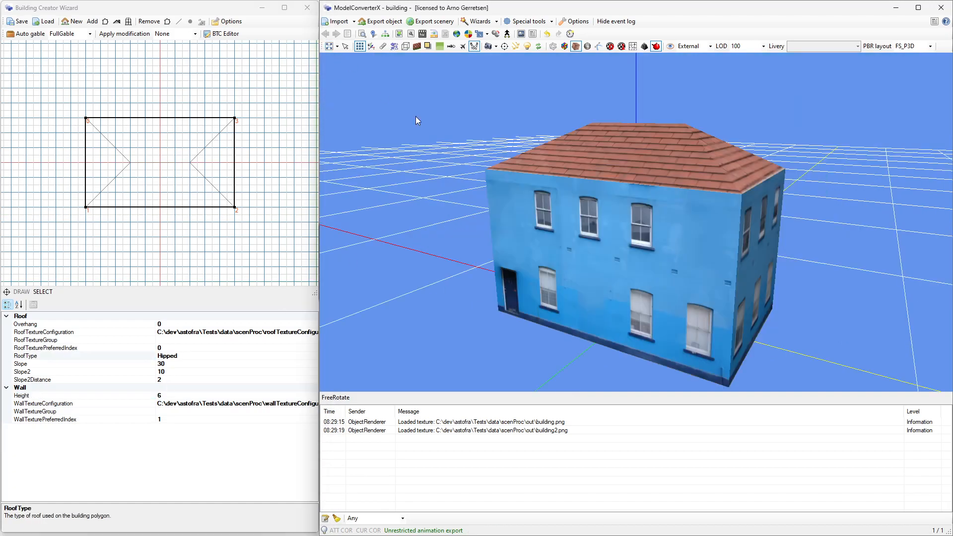
left_click_drag(661, 268, 684, 328)
left_click_drag(733, 270, 662, 269)
left_click_drag(584, 150, 230, 109)
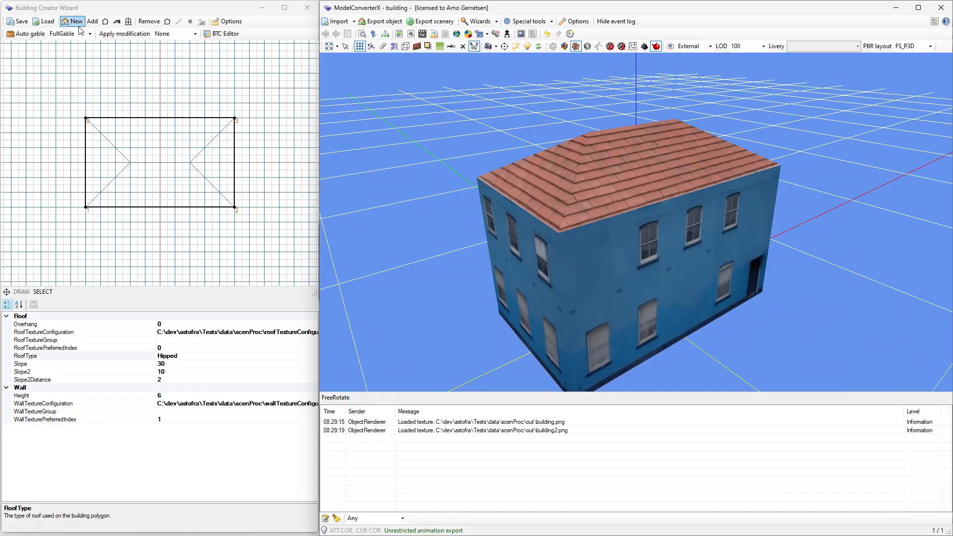
Add a second, smaller rectangular polygon as an extension adjoining the right end of the main footprint's lower edge.
left_click(105, 23)
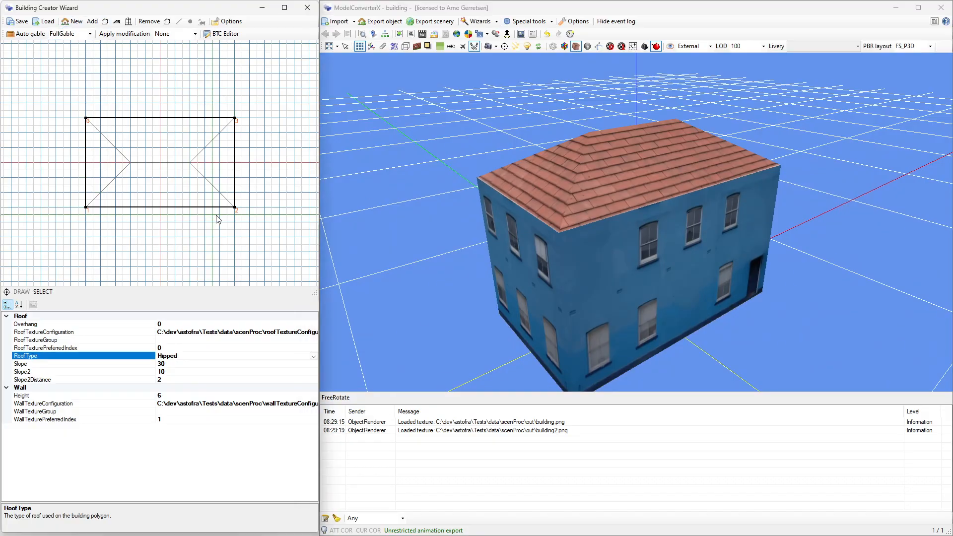
left_click(106, 24)
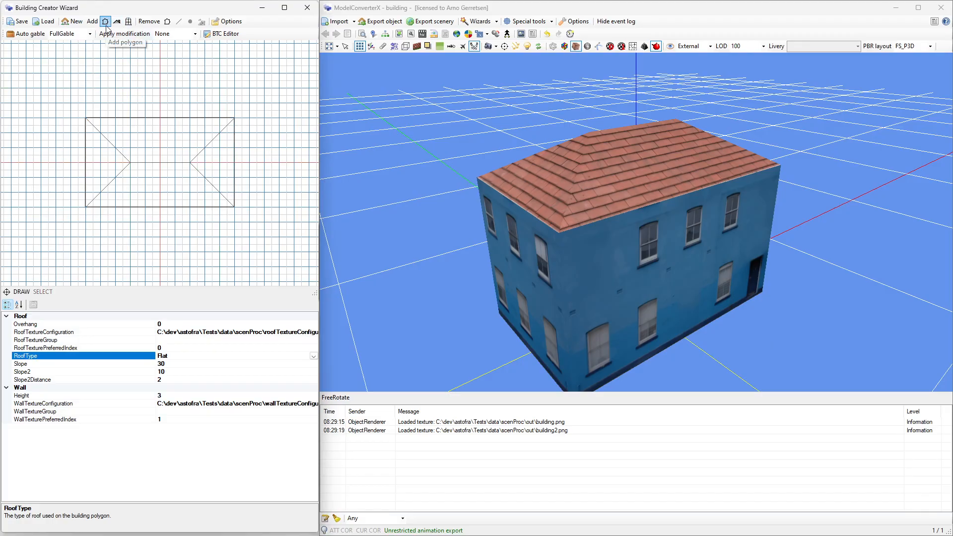
left_click(235, 207)
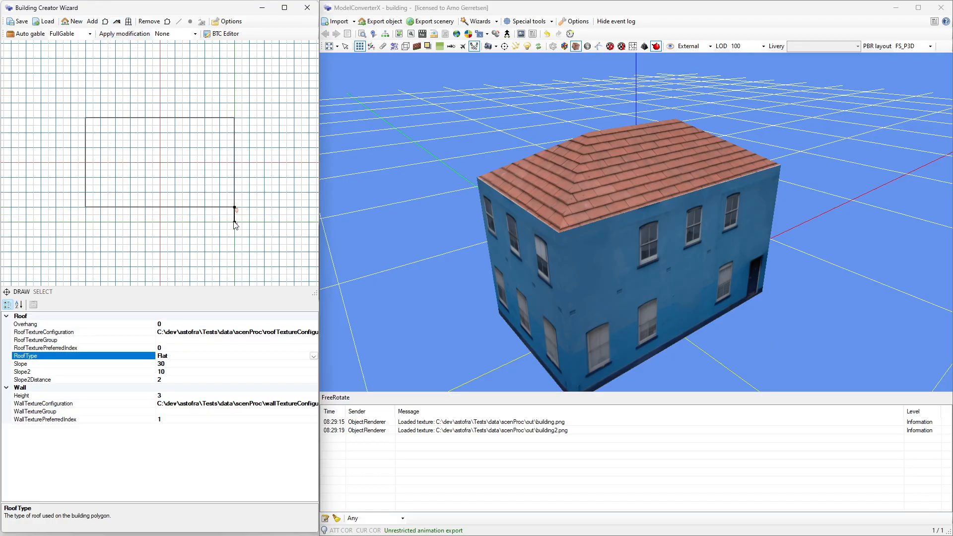
left_click(234, 252)
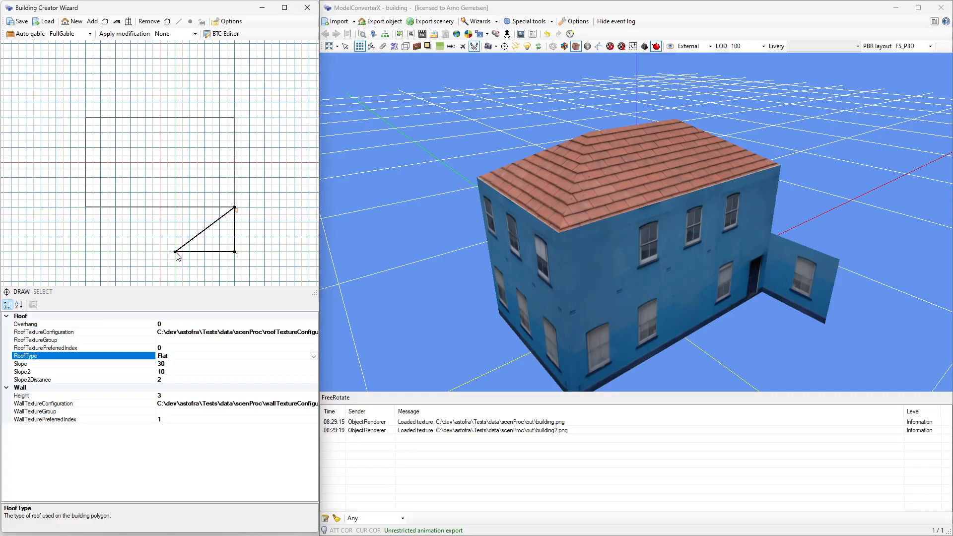
left_click(175, 252)
double_click(175, 207)
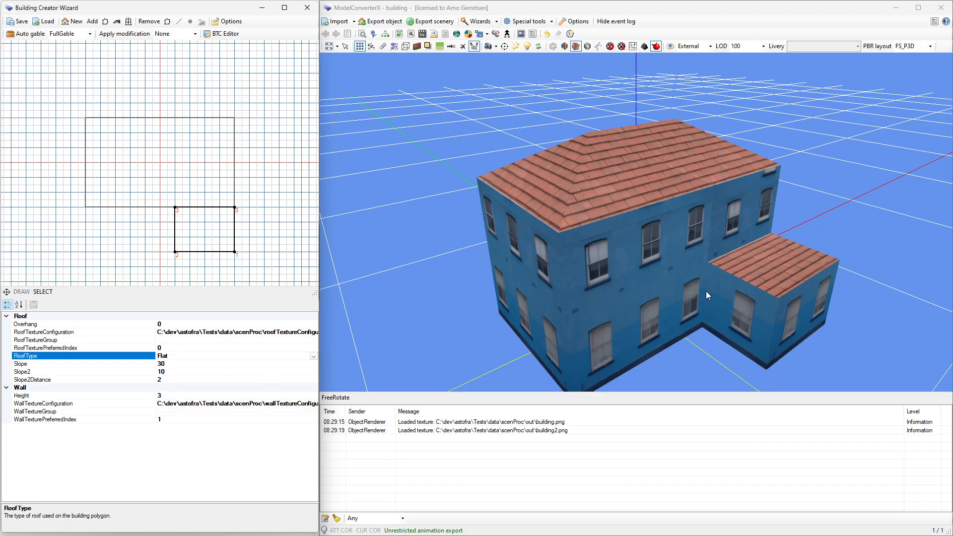
mouse_move(765, 287)
left_mouse_down()
mouse_move(668, 283)
mouse_move(775, 281)
mouse_move(751, 281)
left_mouse_up()
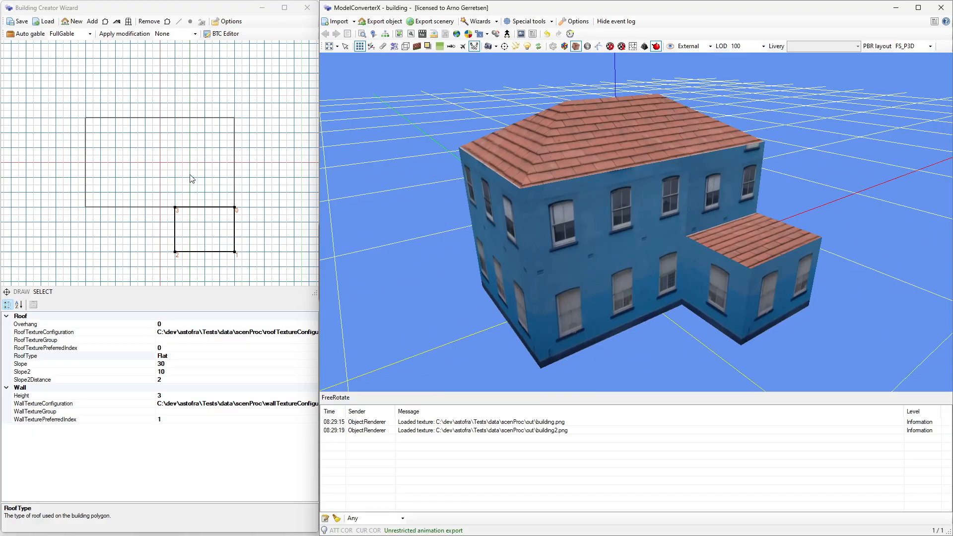
Apply the FullGable auto gable to the main building's hipped roof and inspect the gable ends in 3D.
left_click(159, 167)
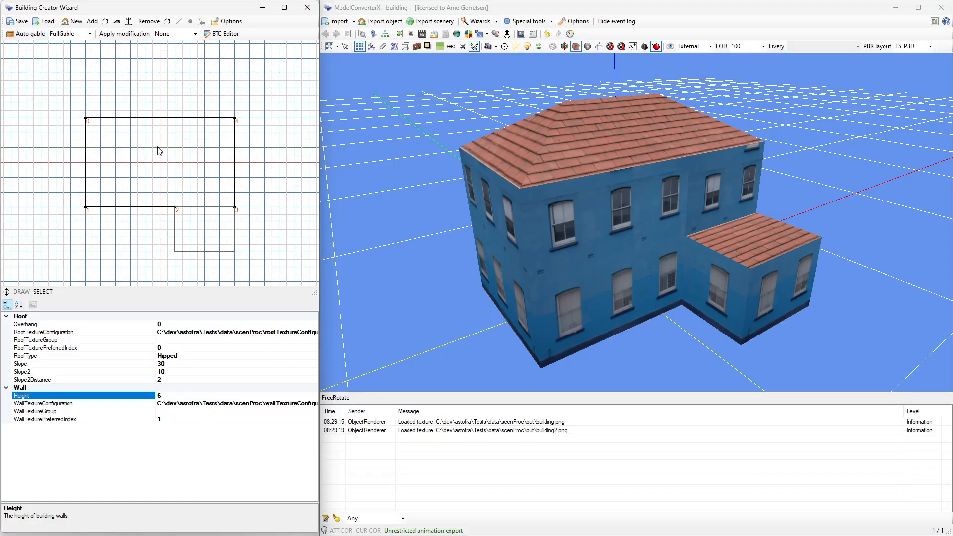
left_click(22, 35)
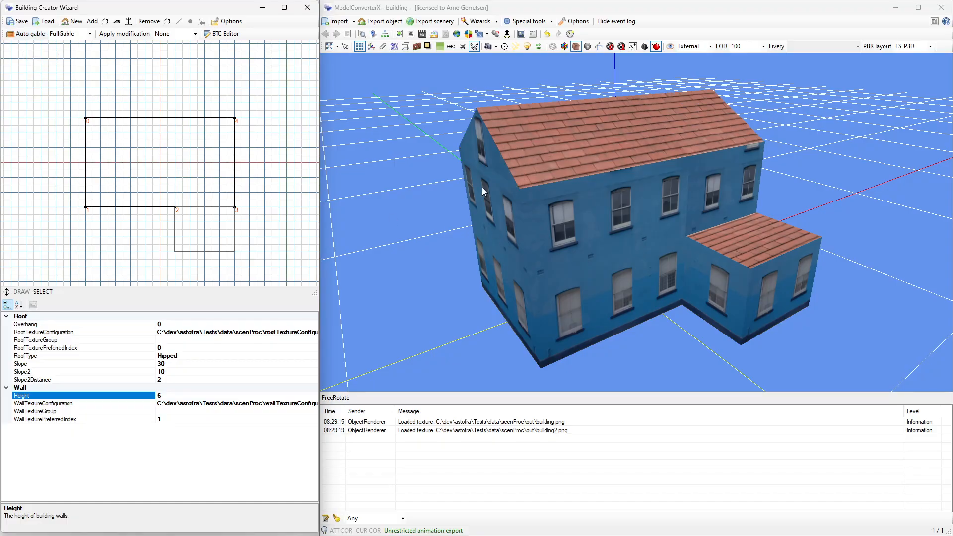
left_click_drag(522, 195, 579, 195)
left_click_drag(641, 197, 534, 199)
left_click_drag(681, 238, 794, 233)
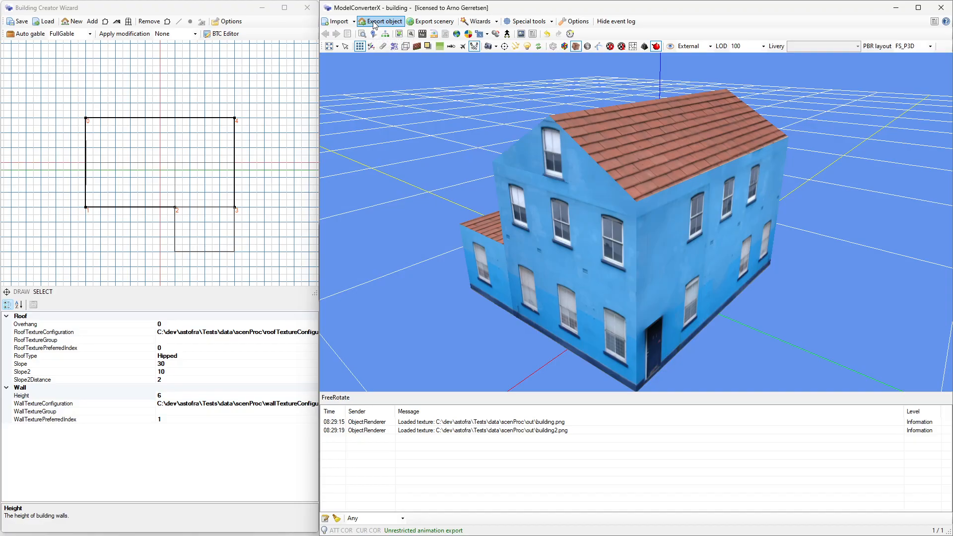
left_click_drag(704, 290, 704, 289)
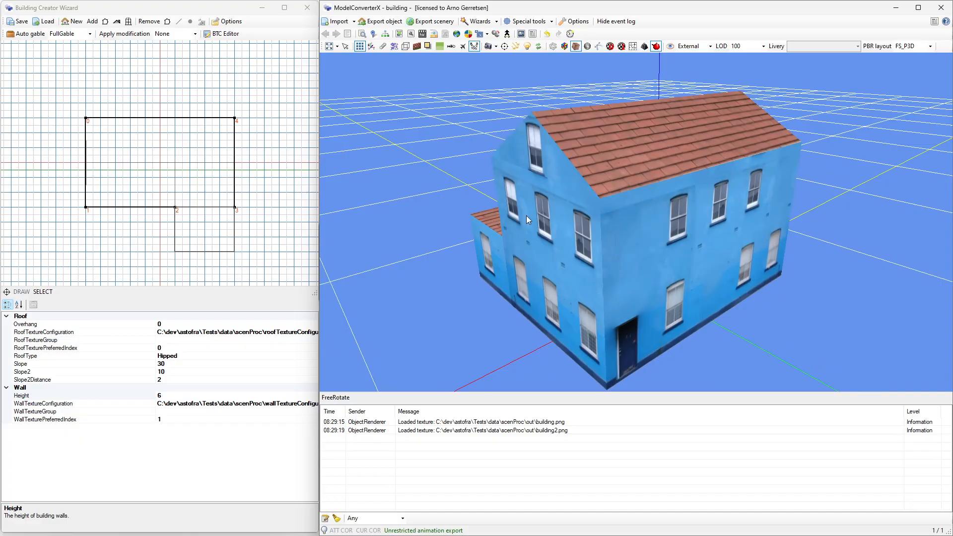
Review the default wall and roof texture configuration, group and index in the Building Creator options, keeping the values.
left_click(229, 22)
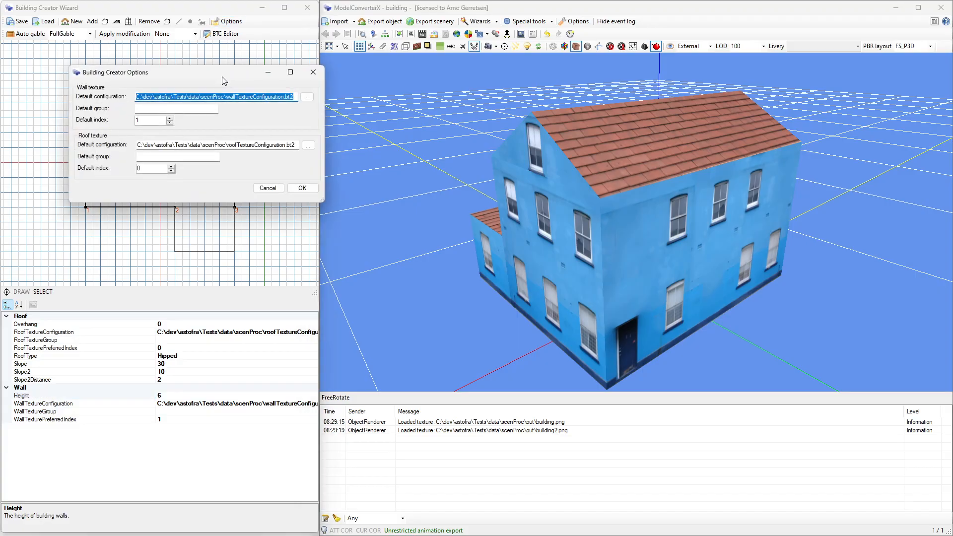
left_click_drag(200, 78, 245, 205)
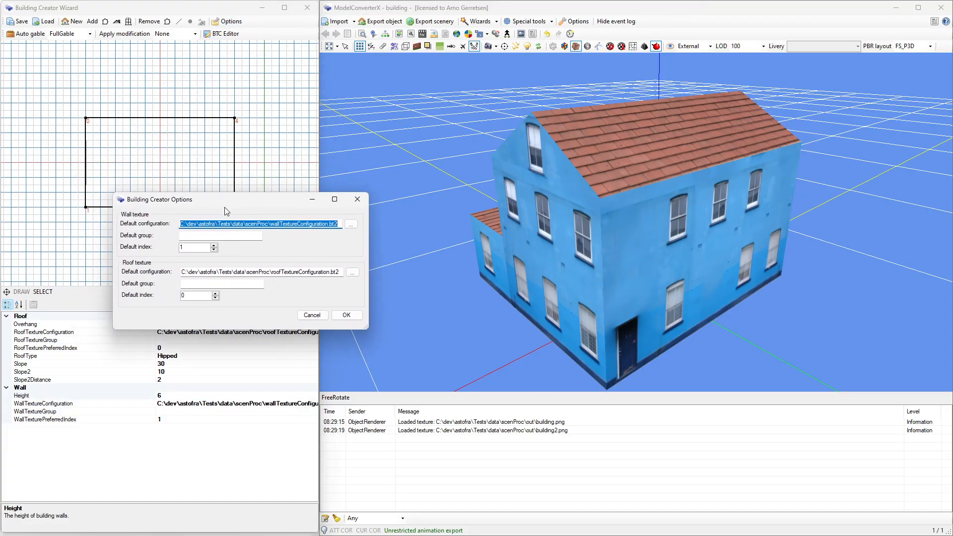
left_click(196, 236)
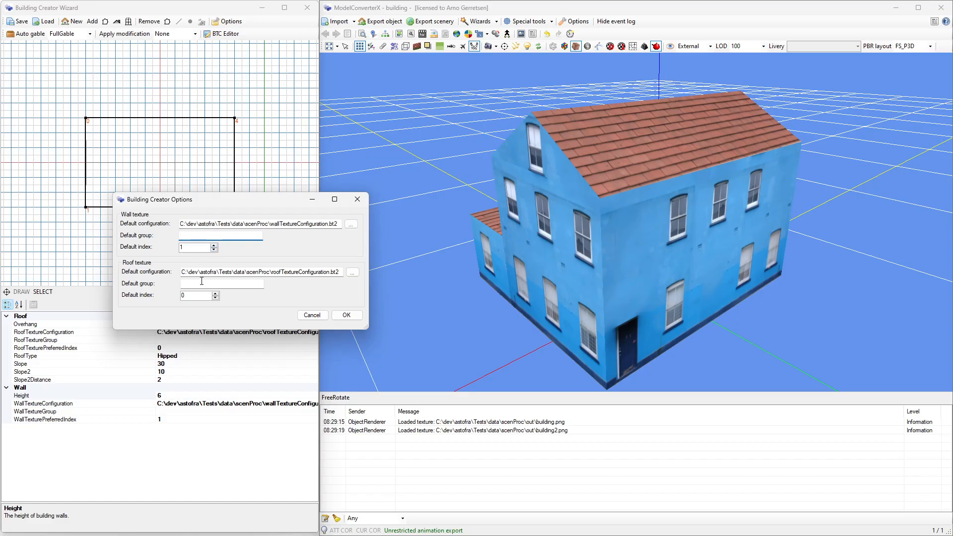
double_click(197, 249)
left_click(198, 249)
left_click(347, 315)
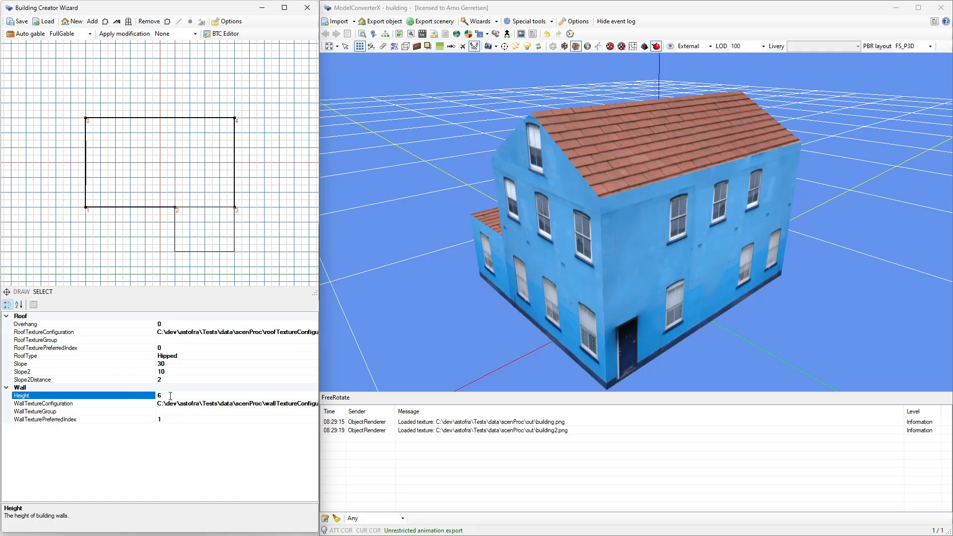
Set the small extension's preferred roof texture index to 1 and view its roof in the 3D preview.
left_click(202, 241)
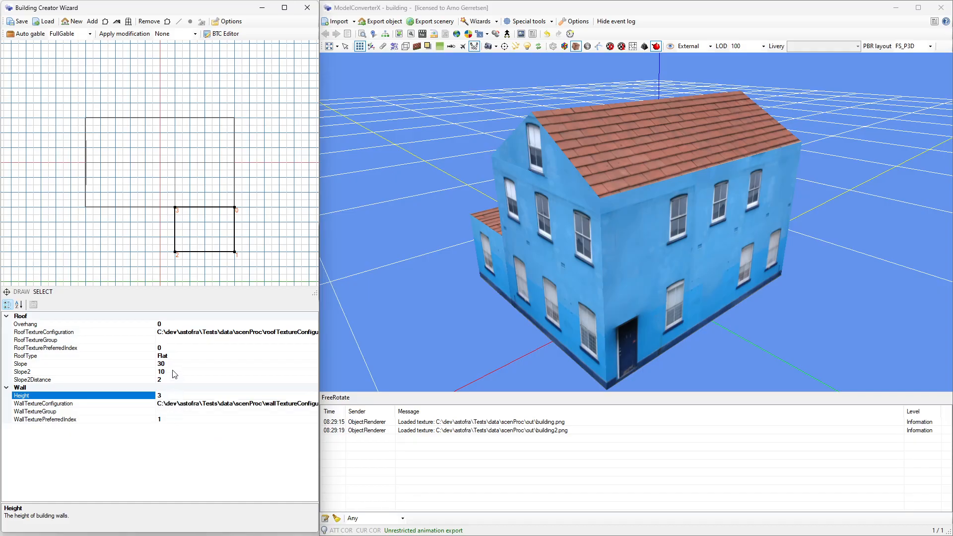
left_click(174, 346)
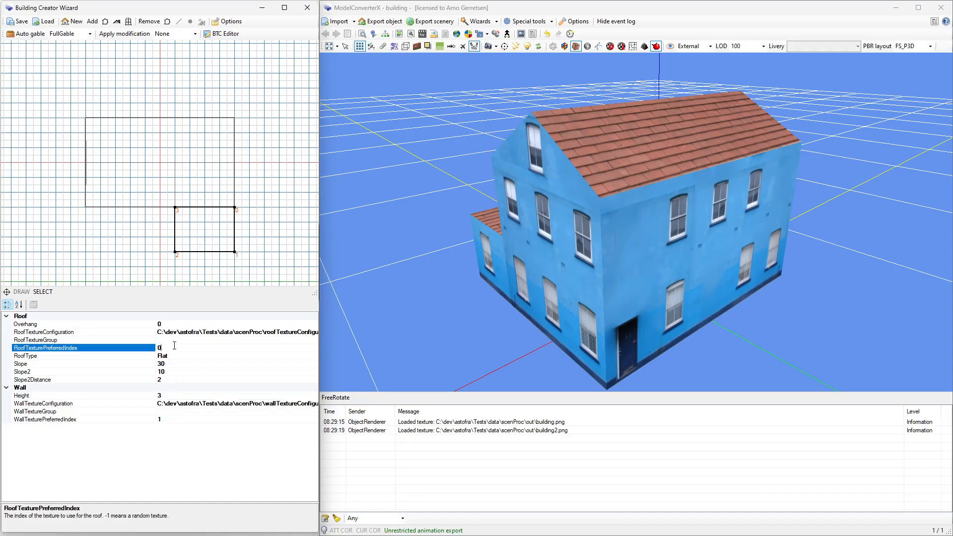
type("1")
key("Return")
mouse_move(505, 281)
left_mouse_down()
mouse_move(552, 282)
mouse_move(529, 268)
mouse_move(495, 271)
left_mouse_up()
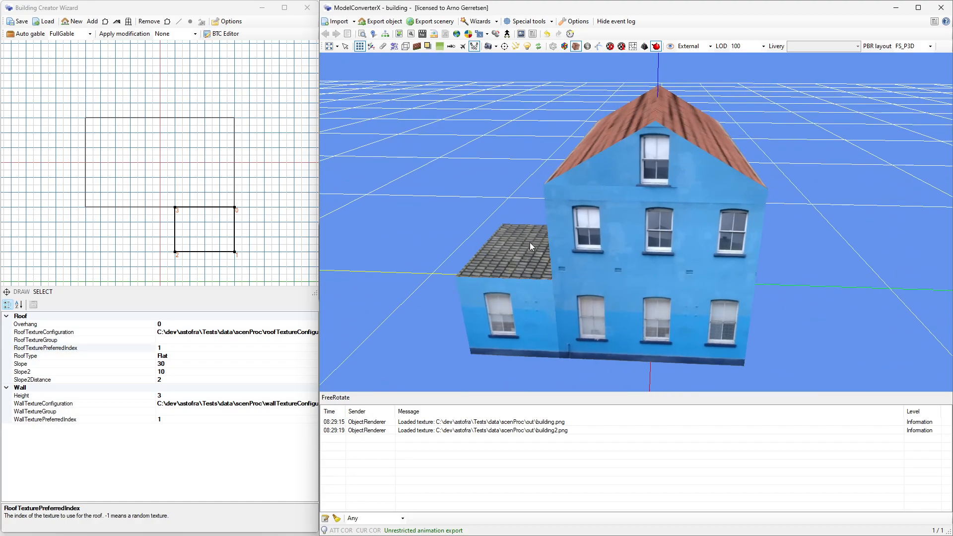
left_click_drag(607, 287, 561, 287)
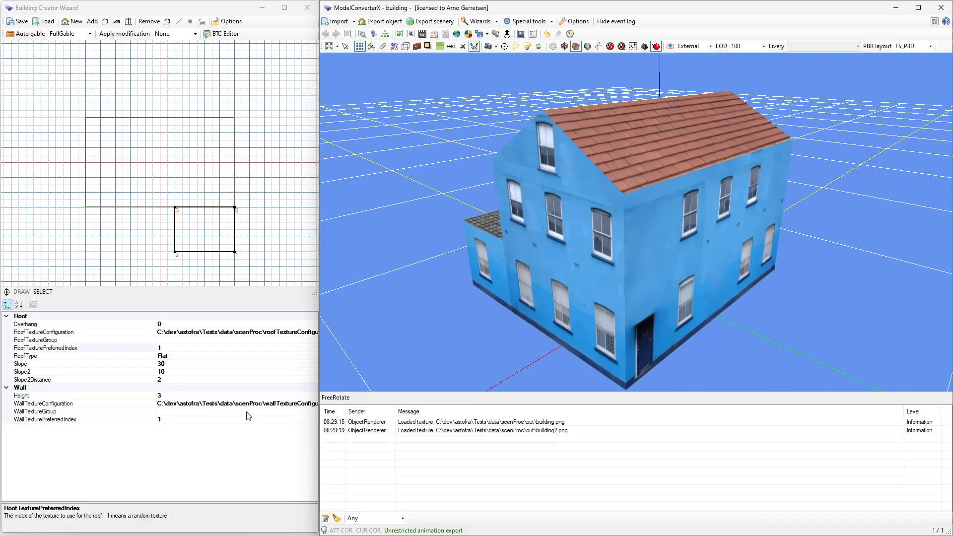
Set the small extension's preferred wall texture index to 0 and check its walls in the 3D preview.
left_click(175, 419)
type("0")
key("Return")
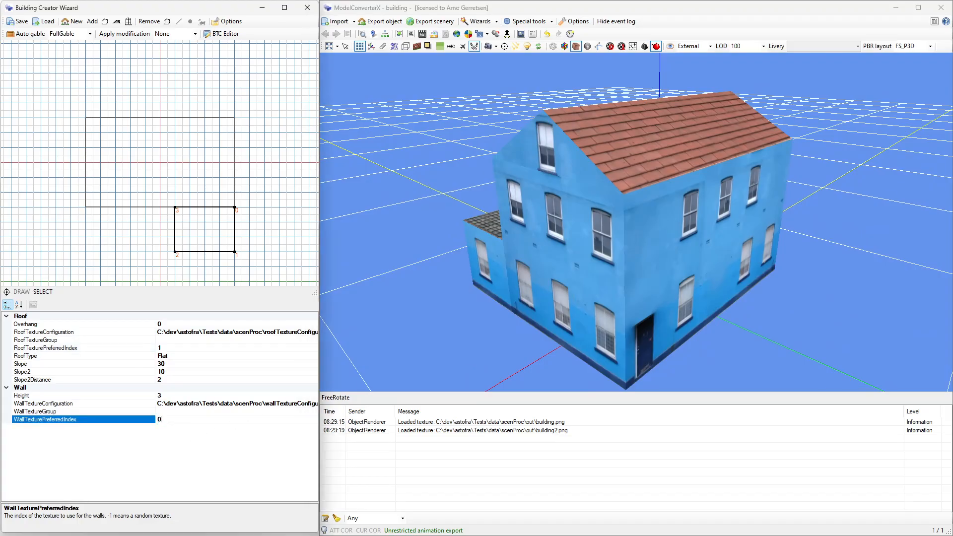
left_click_drag(534, 282, 561, 278)
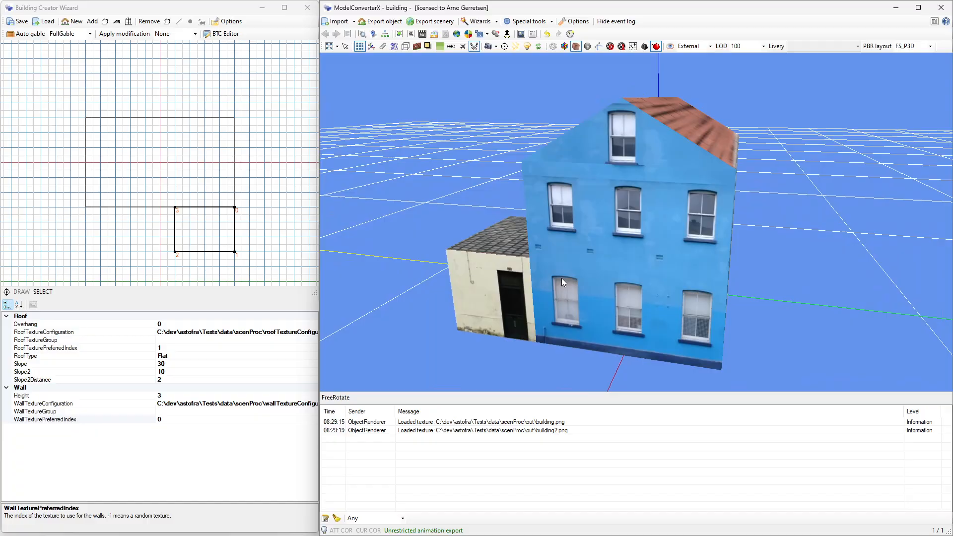
Set the small extension's preferred wall texture index back to 1 and view the building in the 3D preview.
left_click(179, 419)
type("1")
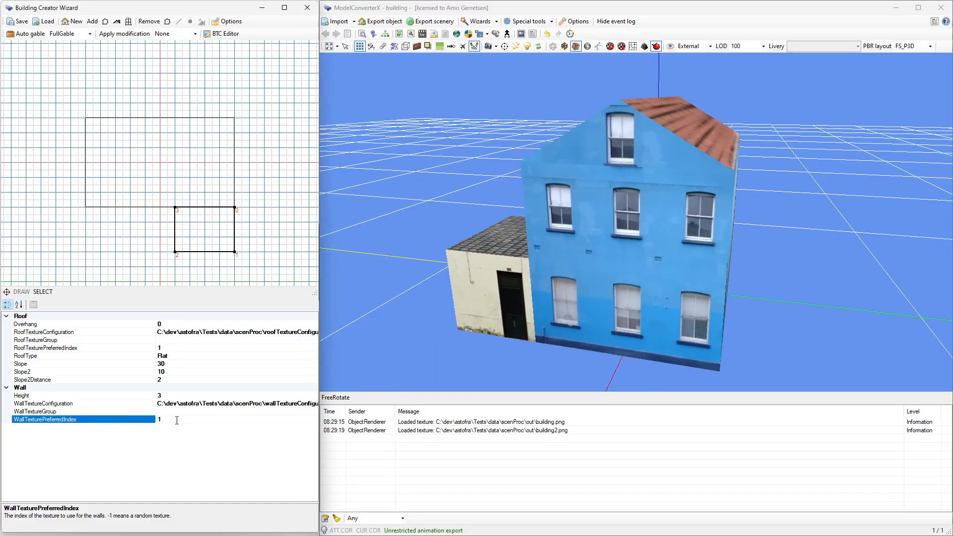
key("Return")
left_click_drag(599, 295, 557, 291)
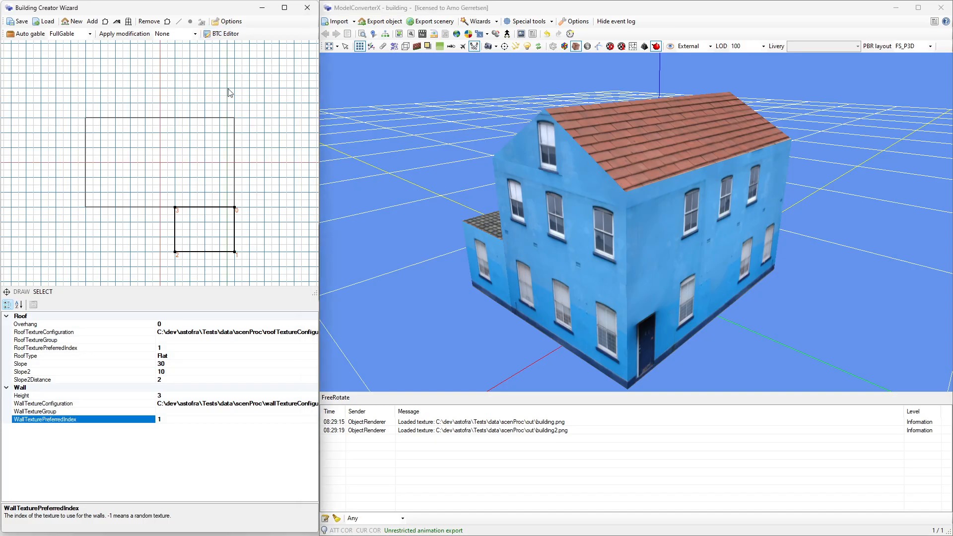
Open the Building Texture Configuration Editor and add building.png from the out folder as a texture entry.
left_click(227, 34)
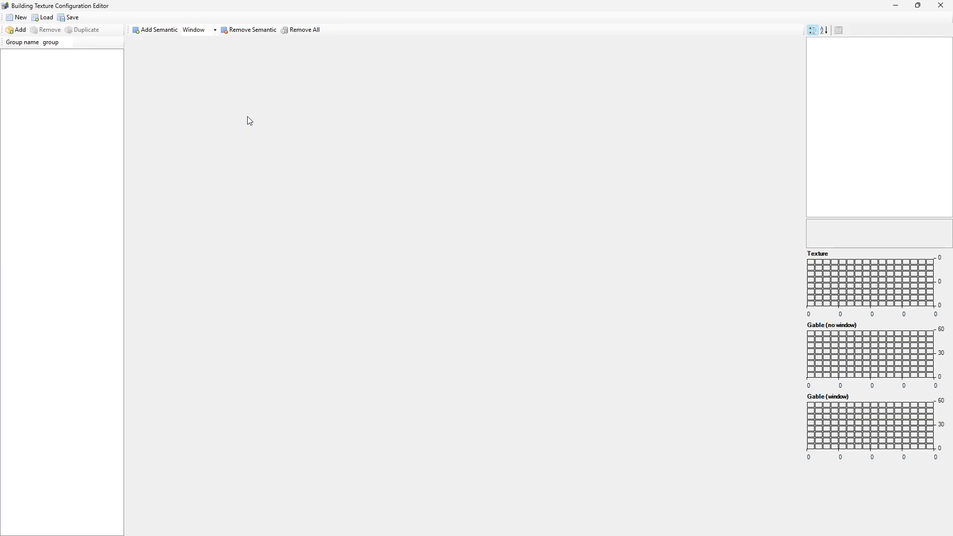
left_click(17, 30)
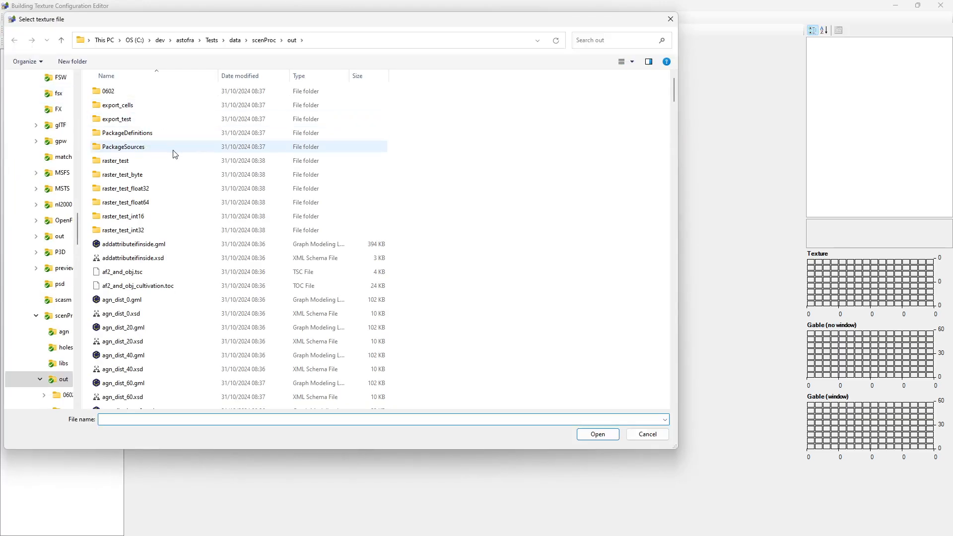
type("out\\b")
key("BackSpace")
key("BackSpace")
key("BackSpace")
key("BackSpace")
key("BackSpace")
type("bu")
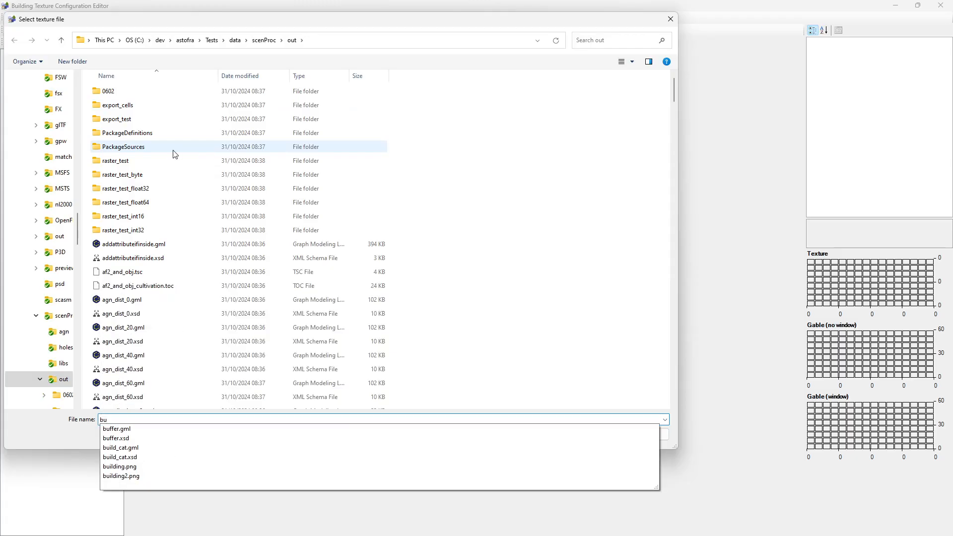
type("i")
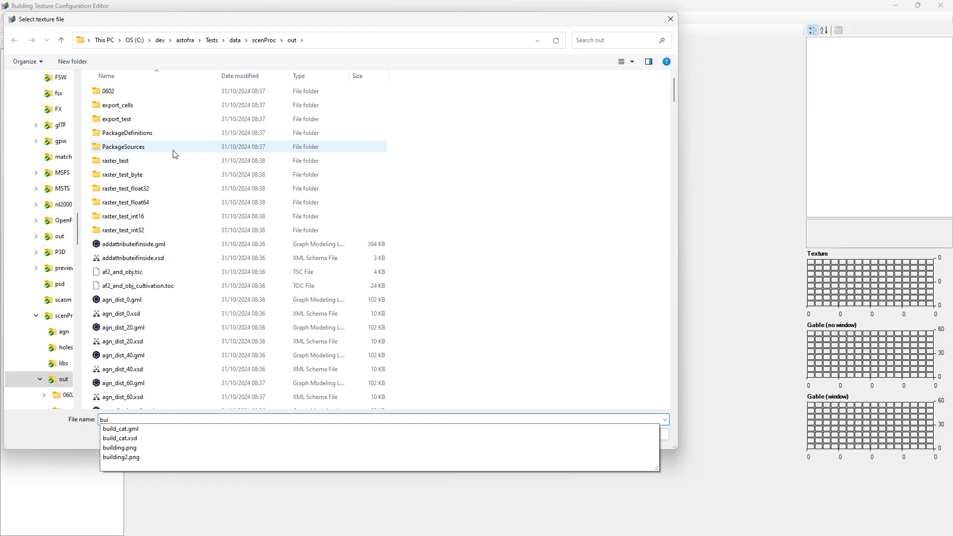
key("Down")
key("Down")
key("Down")
key("Return")
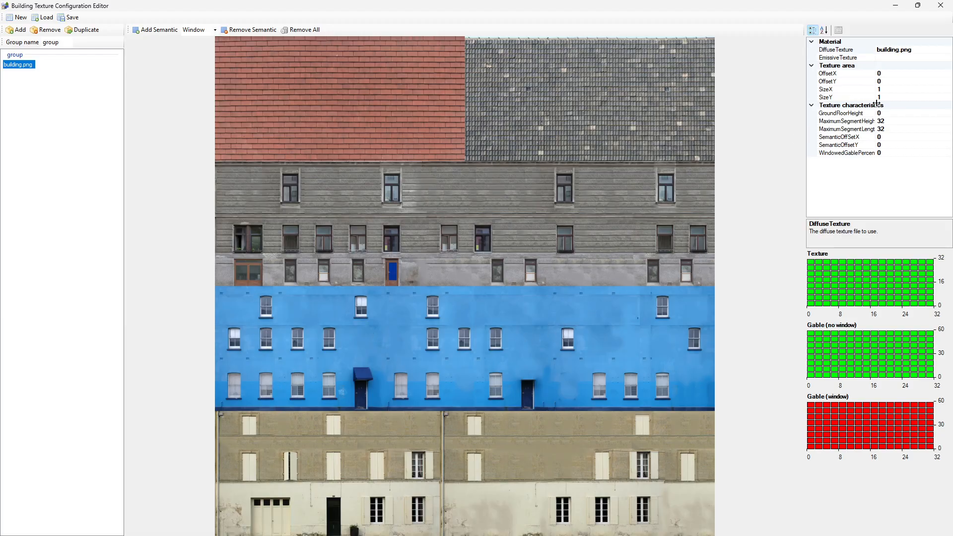
Limit the texture area to the blue facade strip by setting SizeY to 0.25 and OffsetY to 0.25.
left_click(894, 97)
type("0.25")
key("Return")
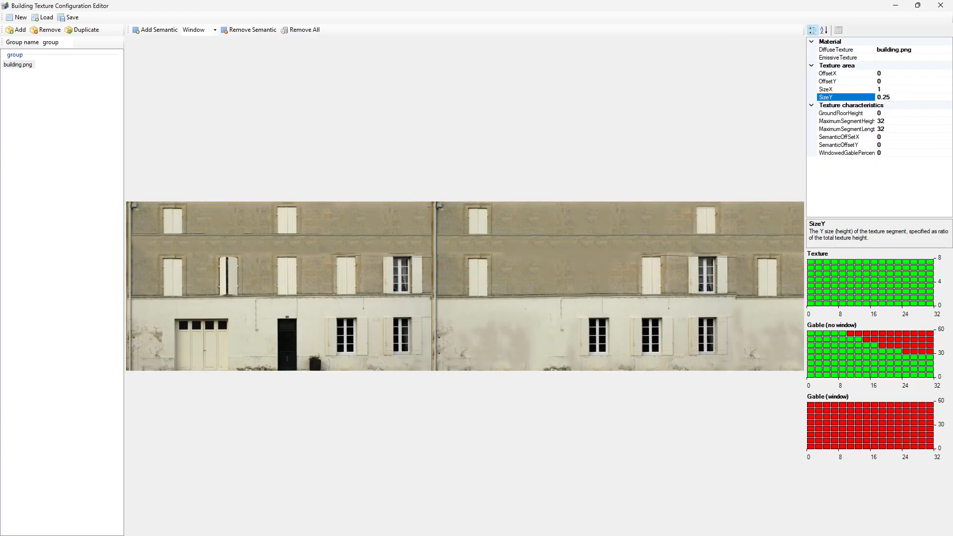
left_click(900, 79)
type("0.25")
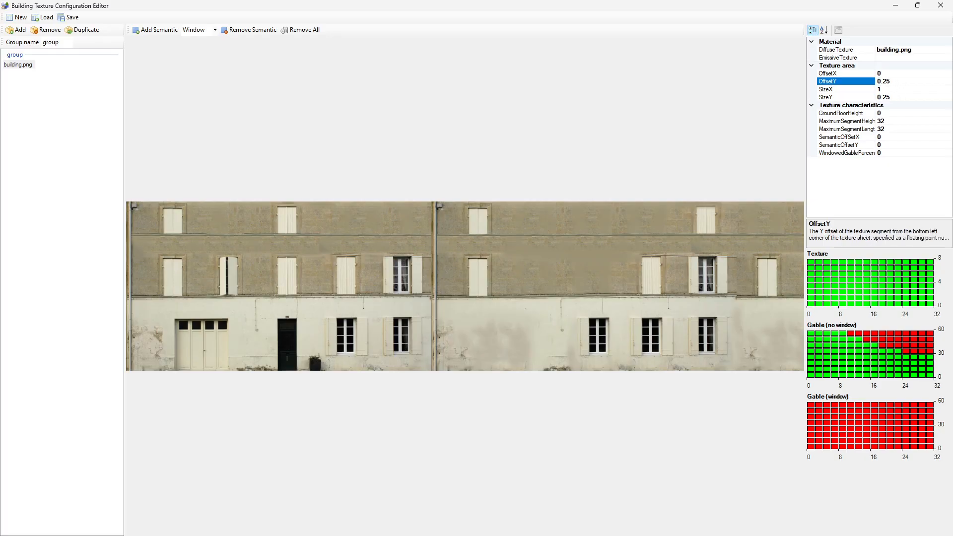
key("Return")
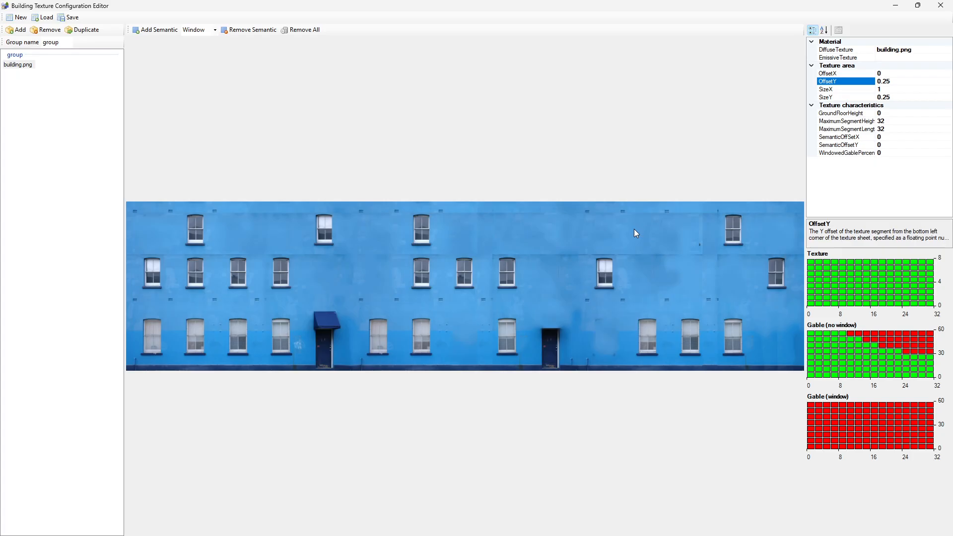
Set the blue facade texture's maximum segment height to 8 and its ground floor height to 3.
left_click(891, 120)
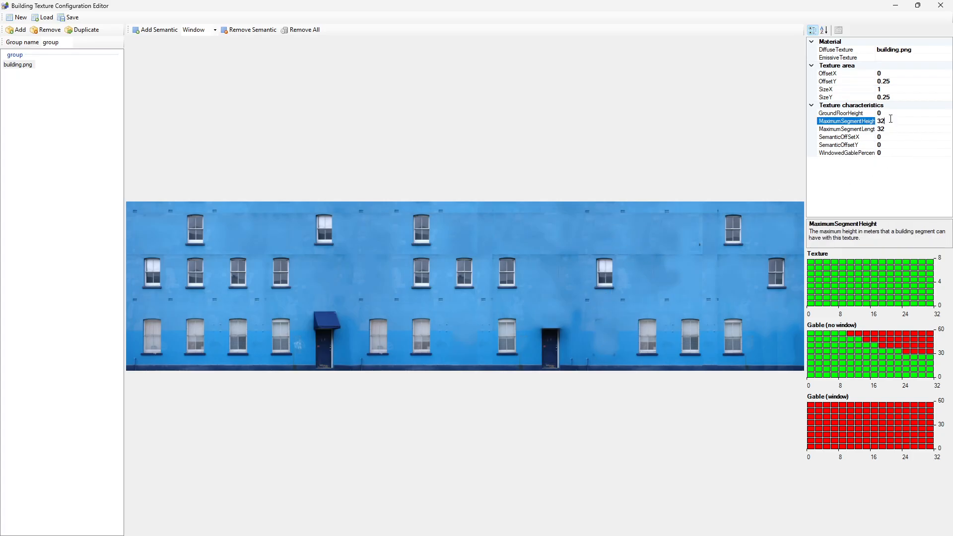
type("8")
left_click(889, 114)
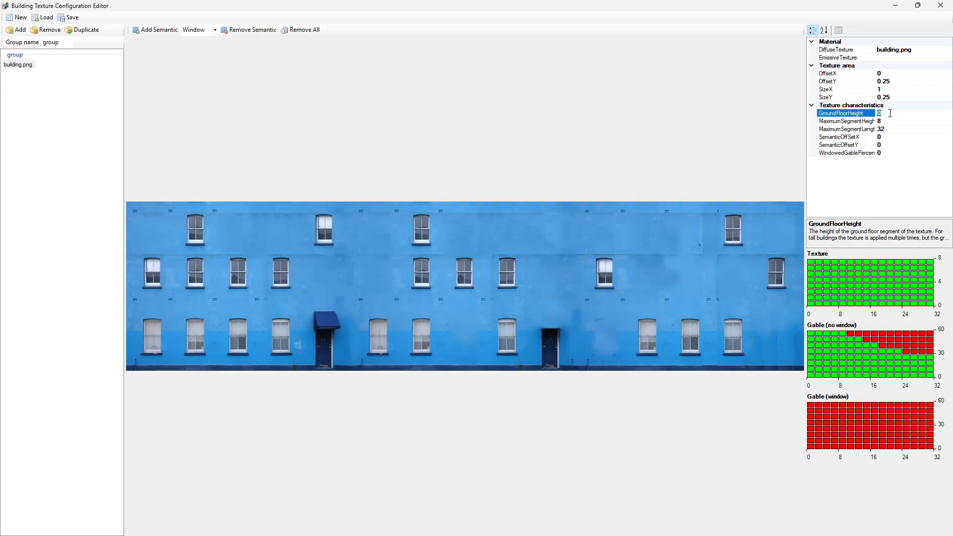
key("Return")
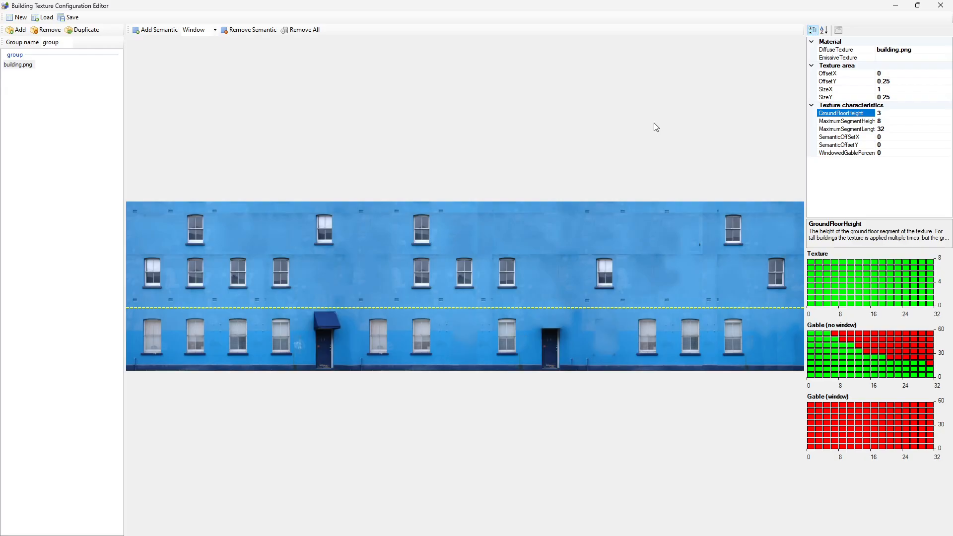
Add Door semantics around the two ground-floor doors of the blue facade.
left_click(214, 30)
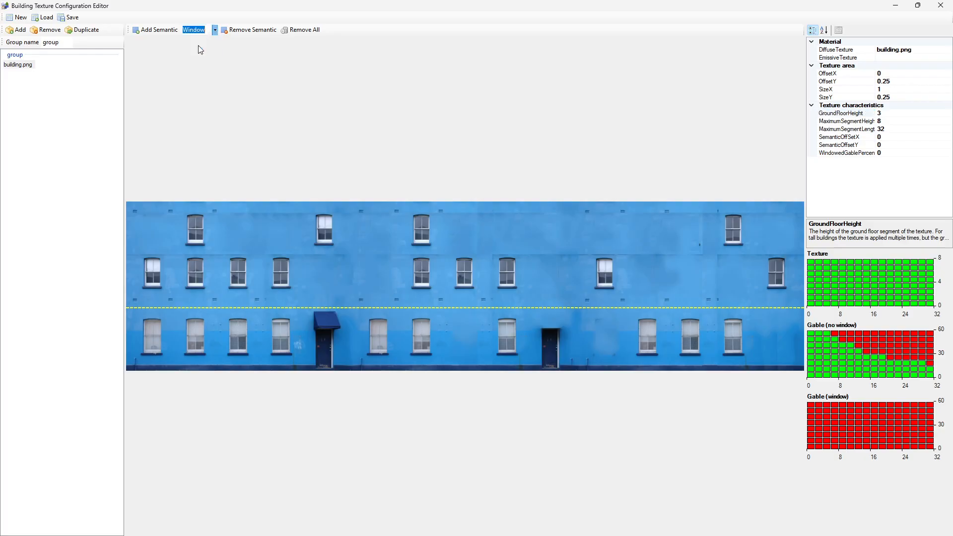
left_click(154, 30)
left_click_drag(336, 329, 337, 328)
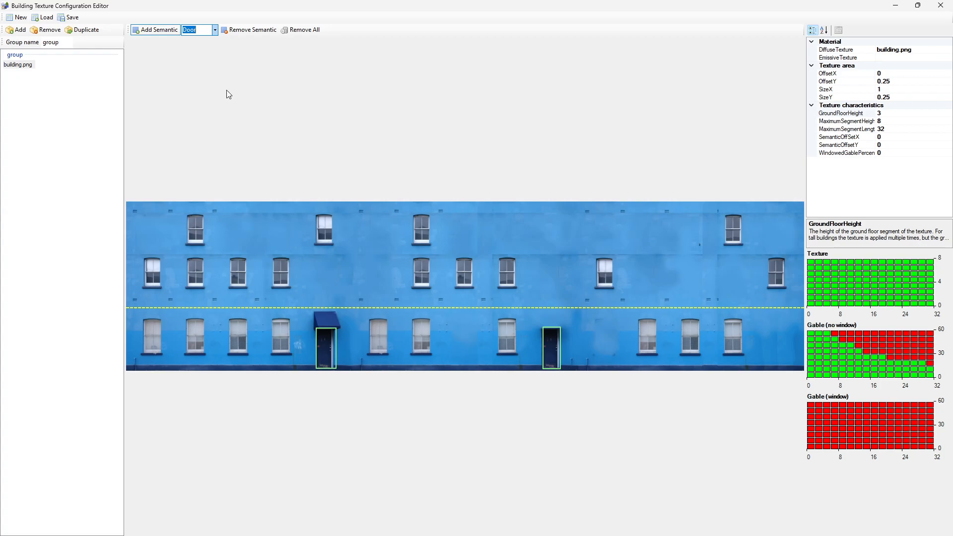
Add Window semantics around the ground-floor windows, starting from the facade's left end and working towards the second door.
left_click(215, 30)
left_click(208, 43)
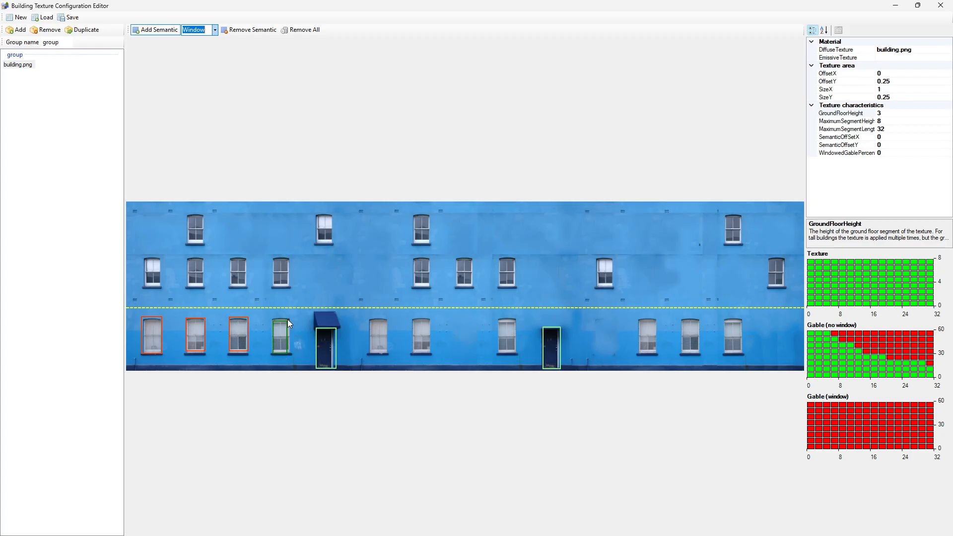
left_click_drag(290, 317, 290, 317)
Remove the too-short Window semantic just left of the second door and redraw it around the whole window.
left_click(249, 30)
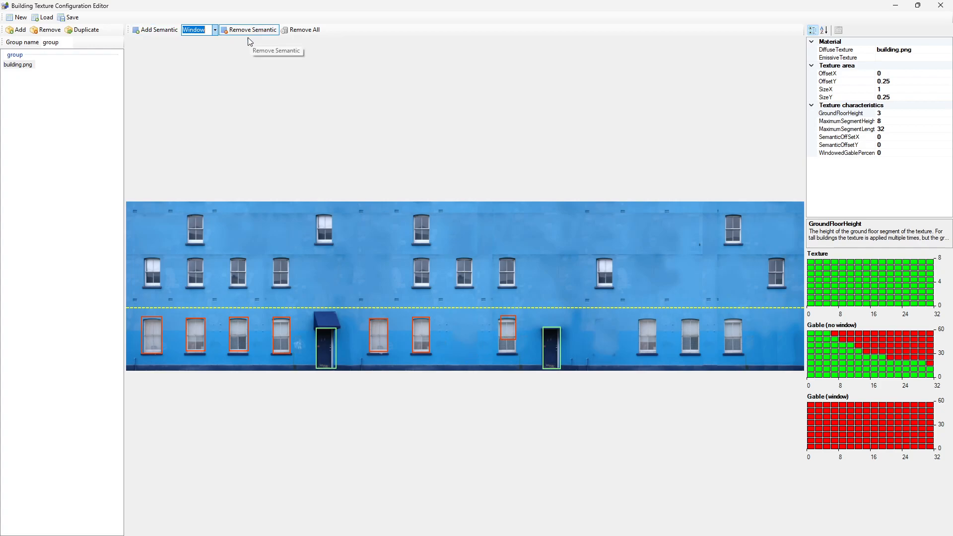
left_click(511, 329)
left_click(162, 30)
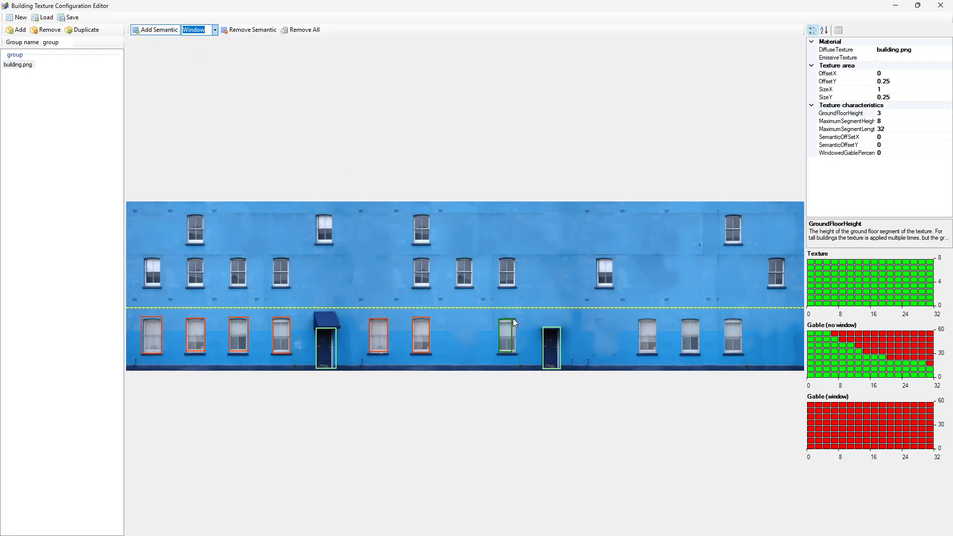
left_click(516, 319)
Add Window semantics around the remaining ground-floor windows and all windows on the two upper floors.
left_click(699, 320)
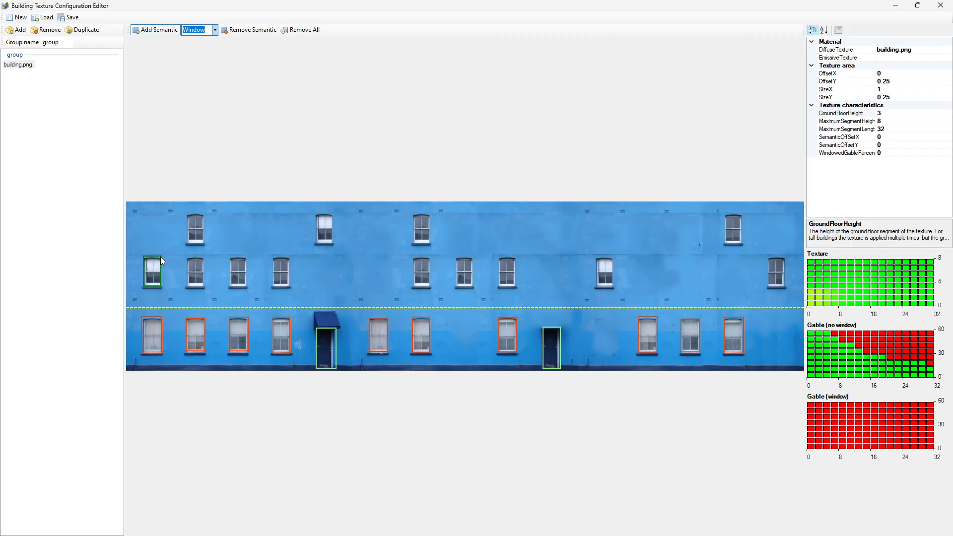
left_click(204, 256)
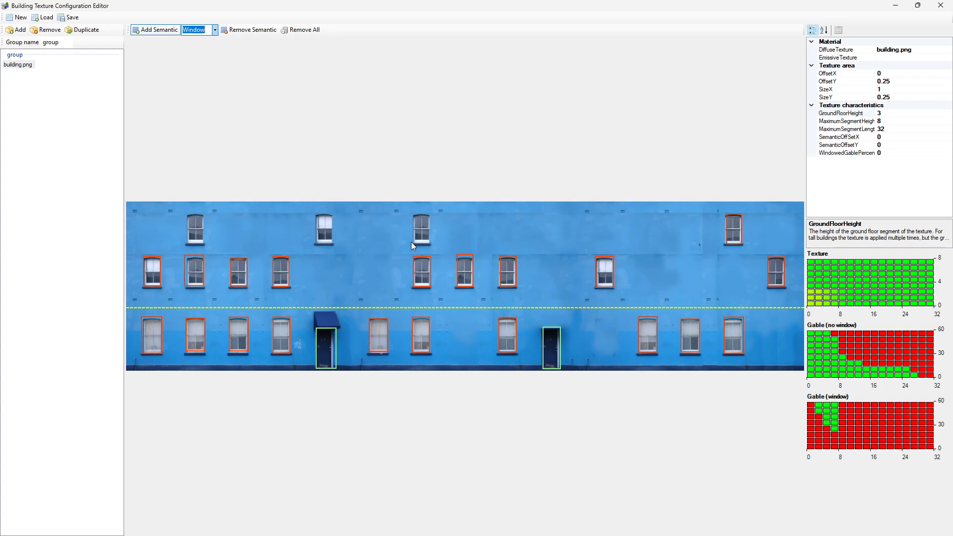
left_click(430, 216)
left_click_drag(183, 243, 203, 221)
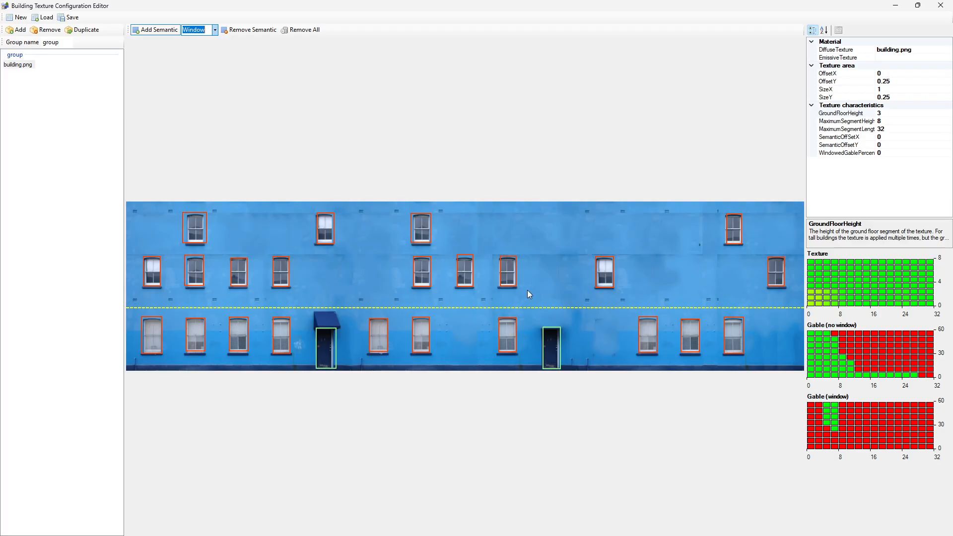
Remove the Window semantics from the three central and the rightmost middle-floor windows and the two rightmost top-floor windows.
left_click(250, 31)
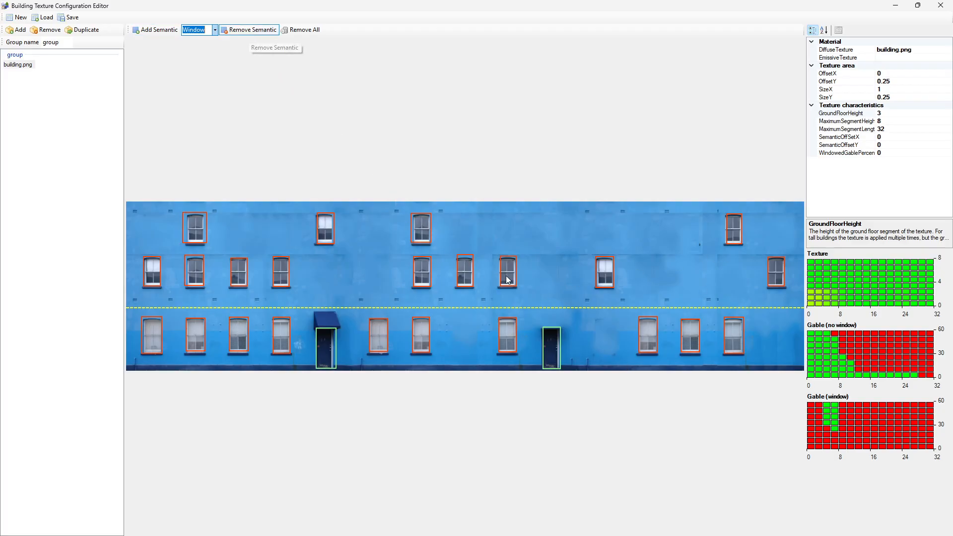
left_click(464, 278)
left_click(425, 279)
left_click(420, 234)
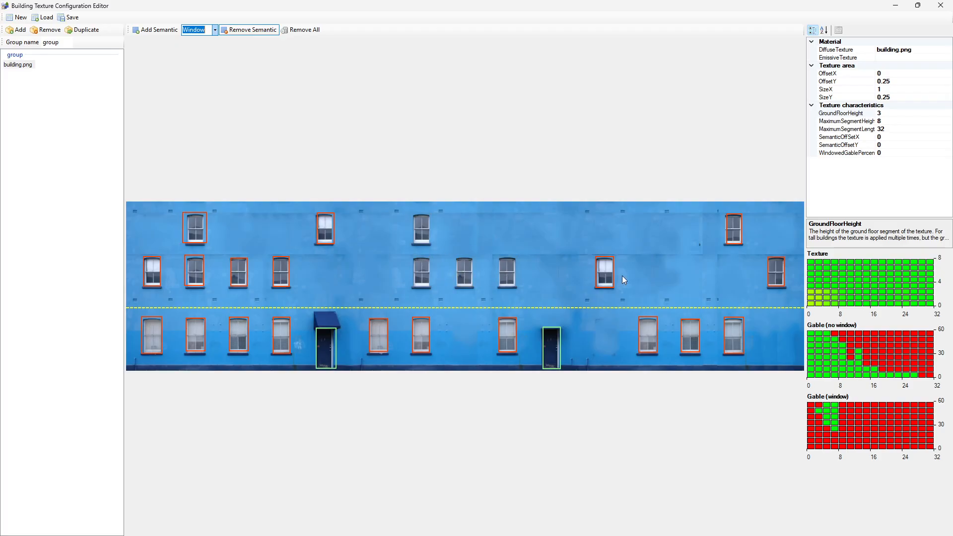
left_click(729, 236)
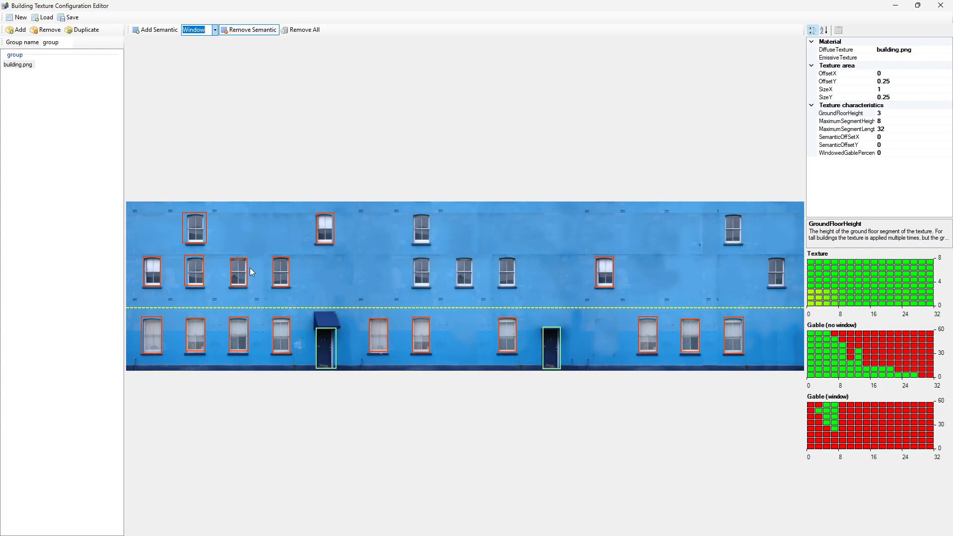
Load the existing wall building texture configuration from the parent scenProc folder.
left_click(43, 18)
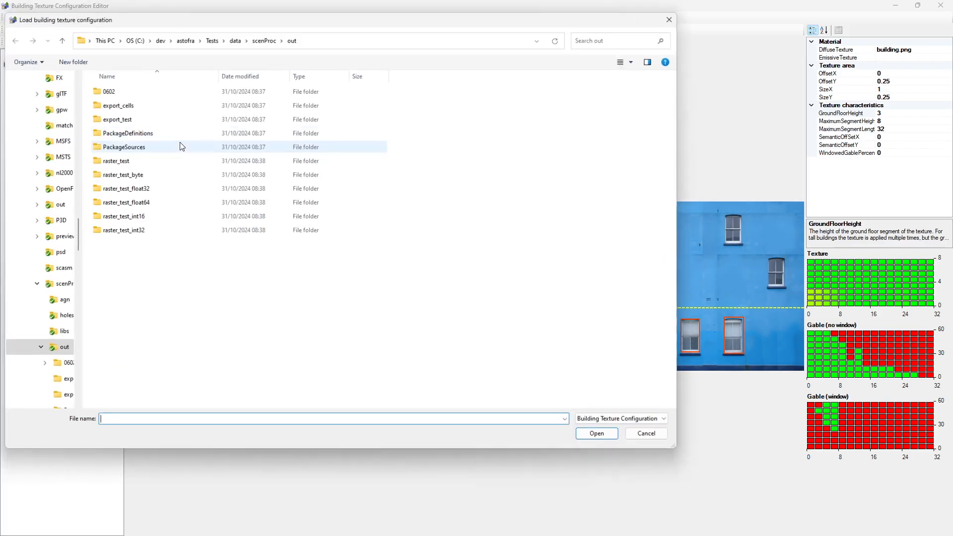
type("..\\")
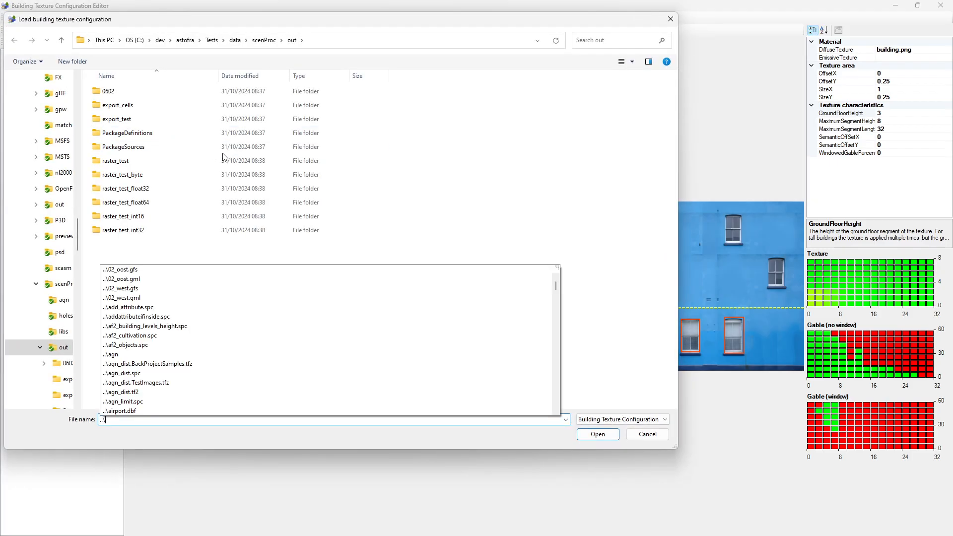
type("esl")
key("BackSpace")
key("BackSpace")
key("BackSpace")
type("wall")
key("Down")
key("Return")
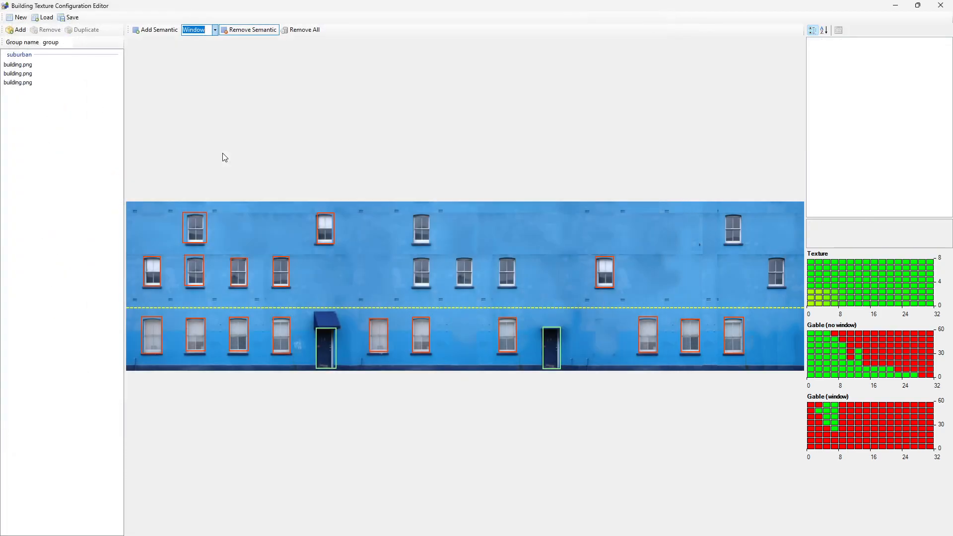
Compare the semantics, texture characteristics and suitability grids of the grey, blue and beige facade entries in the suburban group.
left_click(15, 82)
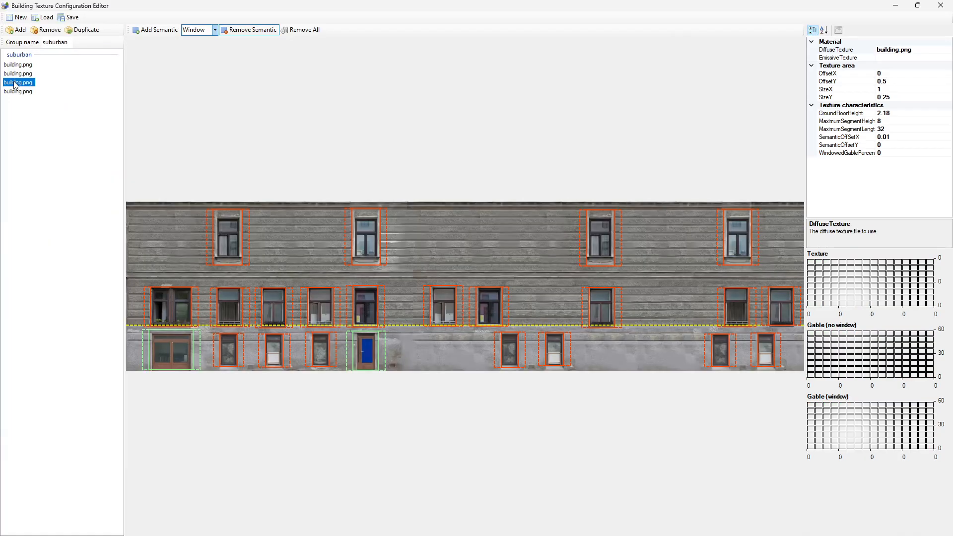
left_click(17, 74)
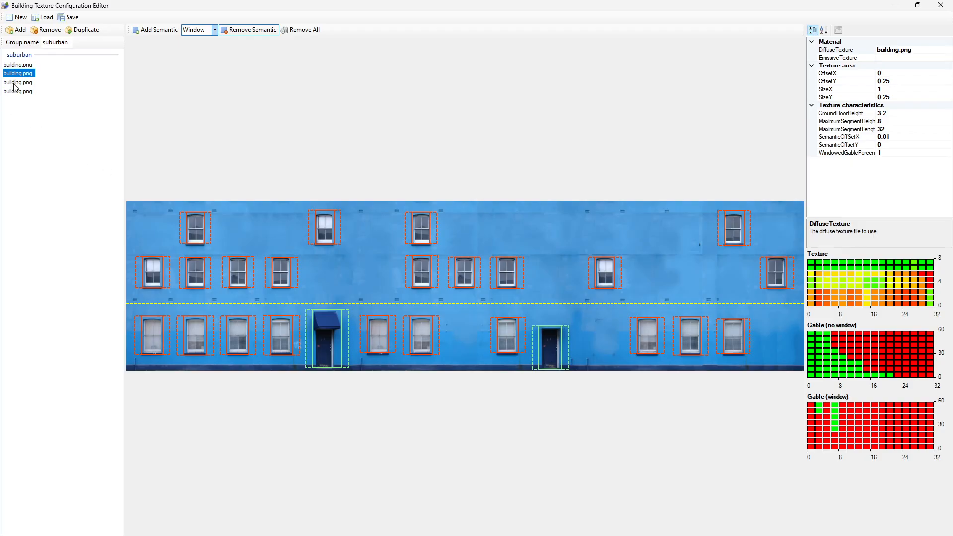
left_click(18, 68)
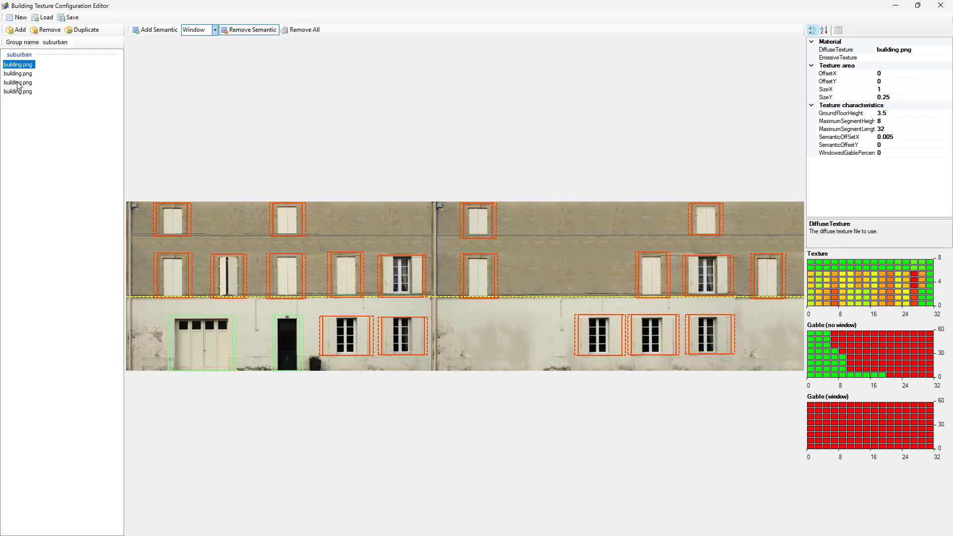
left_click(18, 84)
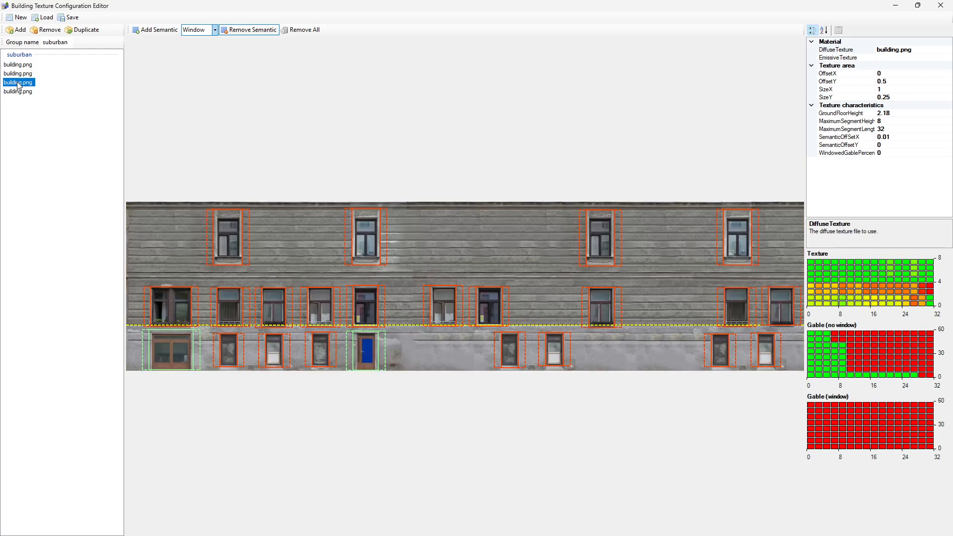
left_click(18, 67)
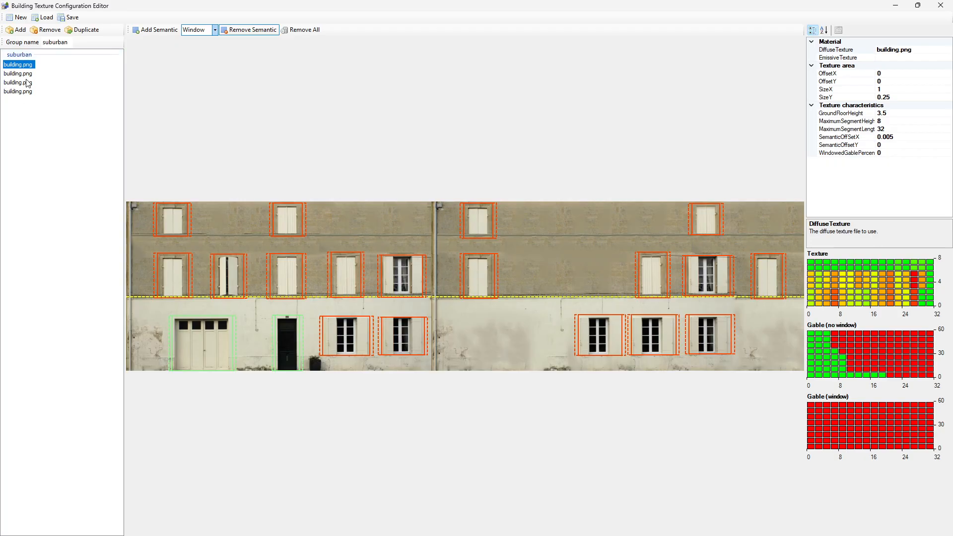
left_click(25, 73)
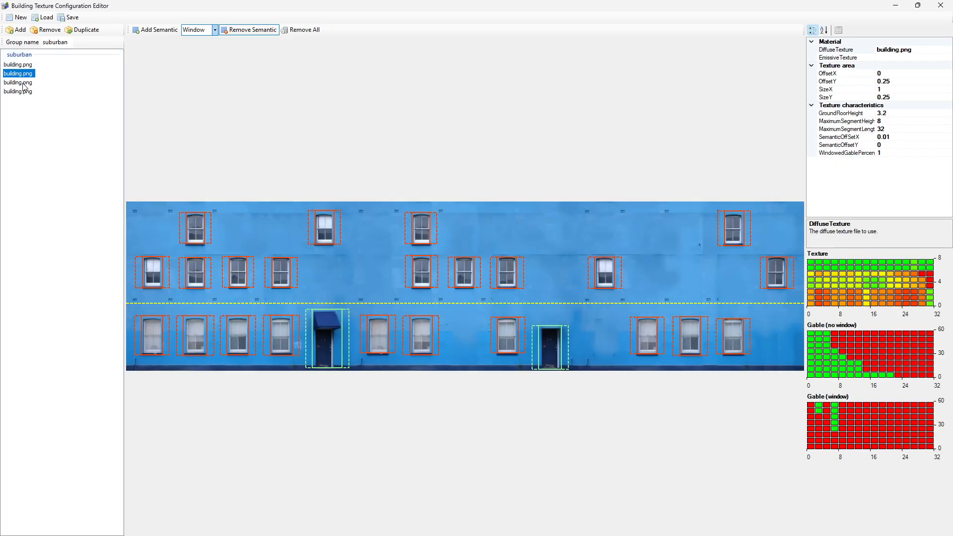
Move the grey wooden facade entry out of the suburban group by setting its group name to urban.
left_click(25, 84)
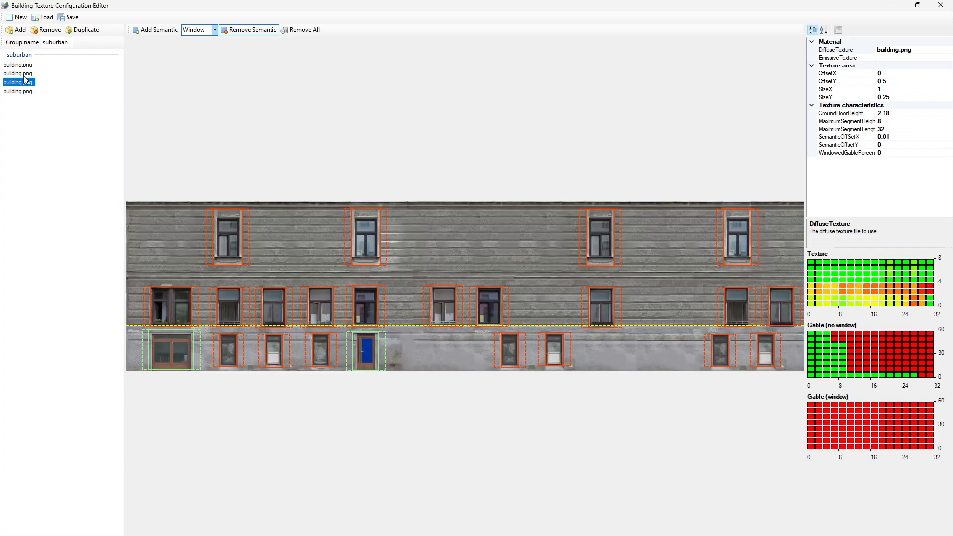
double_click(51, 43)
type("urban")
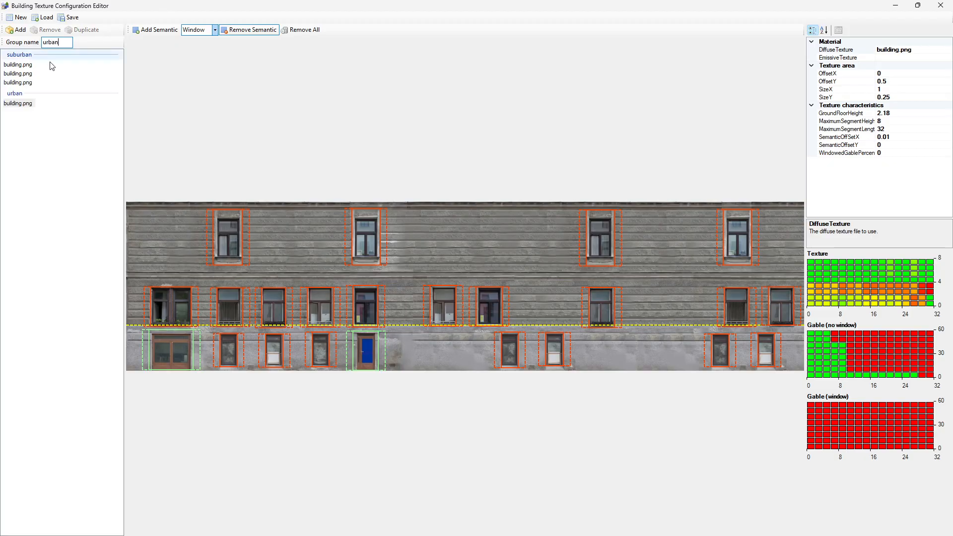
left_click(30, 74)
left_click(29, 65)
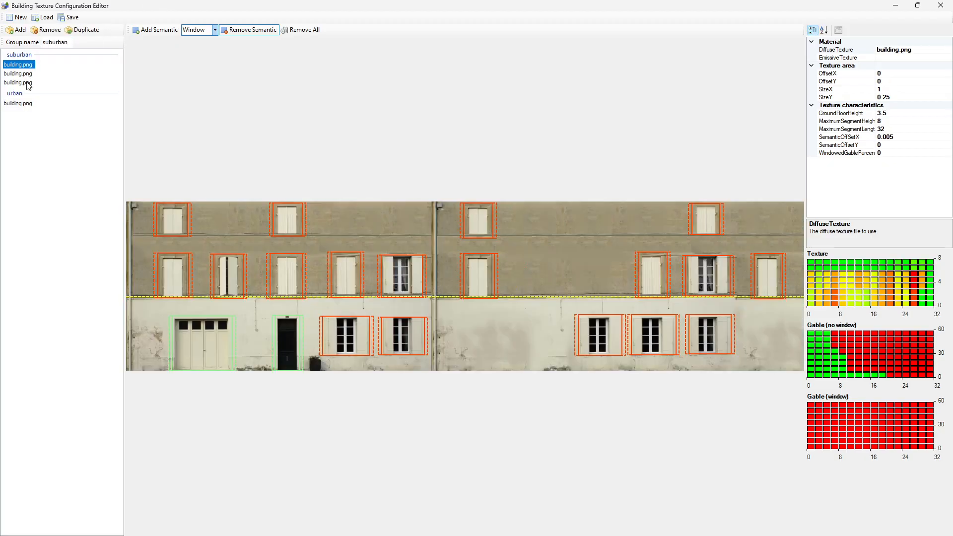
left_click(27, 104)
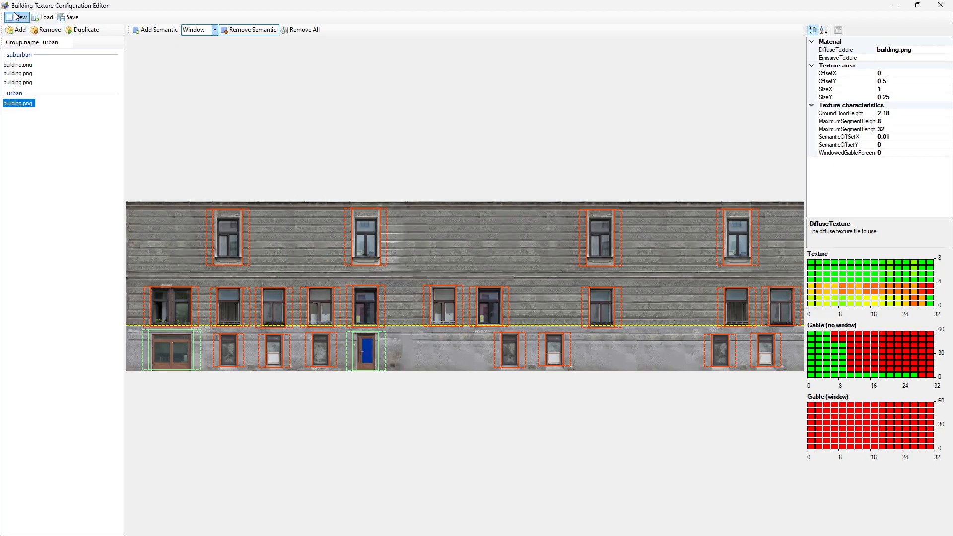
Load the existing roof texture configuration roofTextureConfiguration.bt2 from the scenProc folder.
left_click(40, 18)
type("wall")
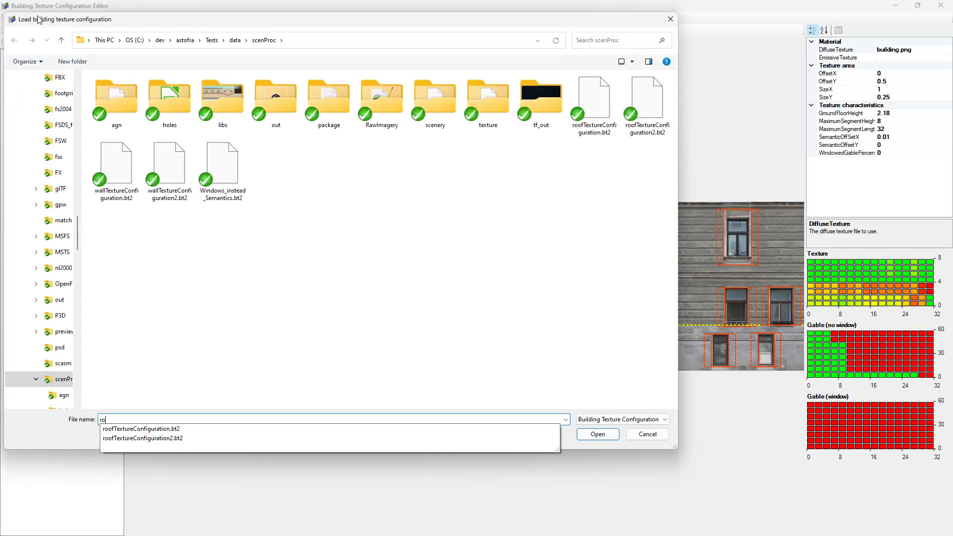
key("Down")
key("Return")
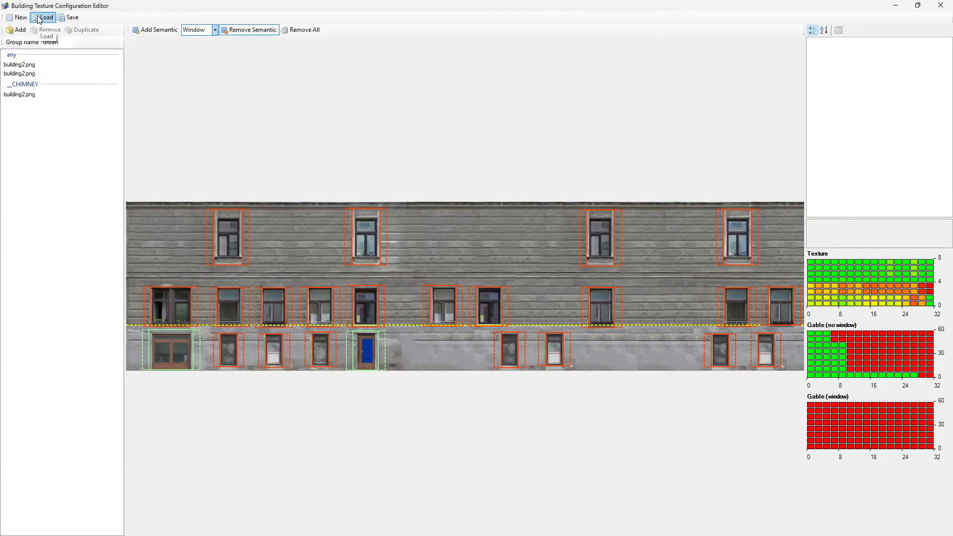
Compare the red tile, grey tile and wooden facade entries in the any group, including their texture areas and suitability grids.
left_click(23, 66)
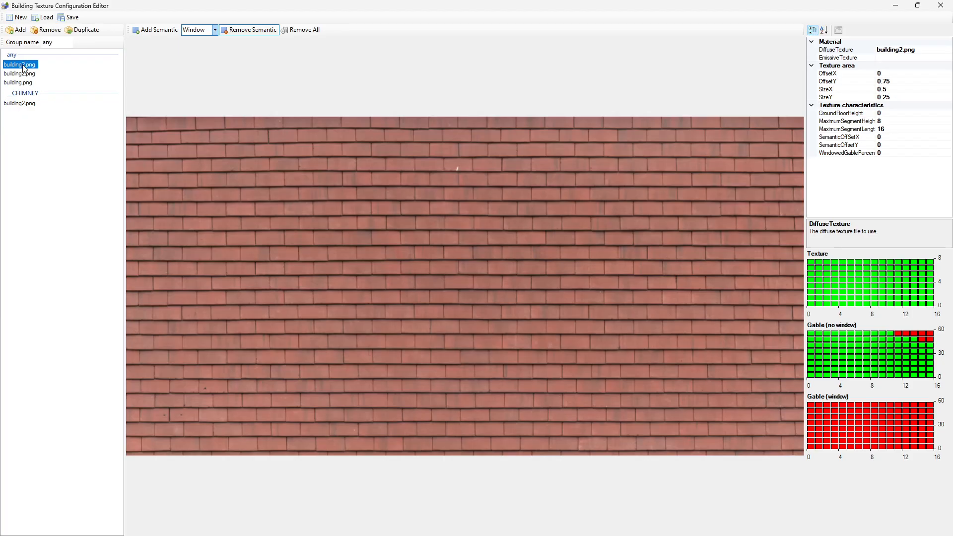
left_click(28, 74)
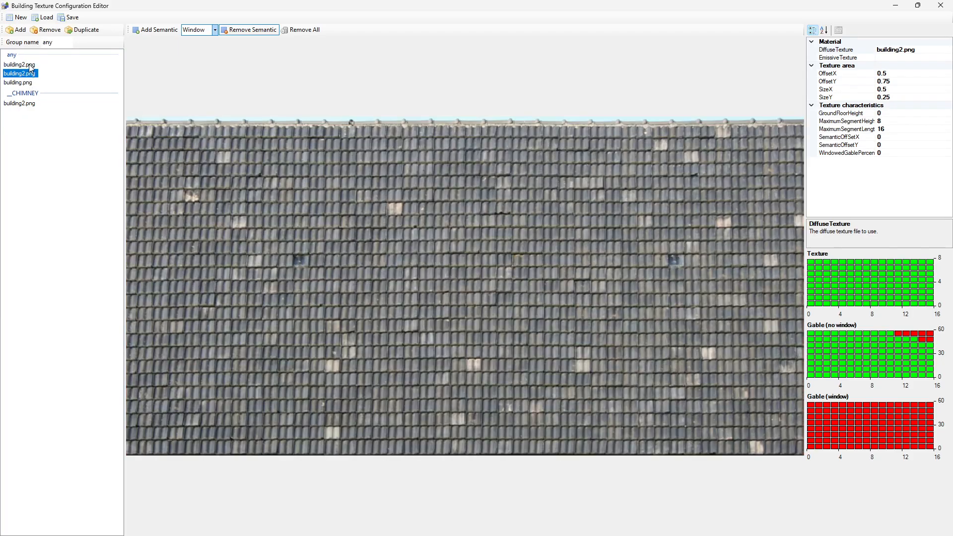
left_click(27, 82)
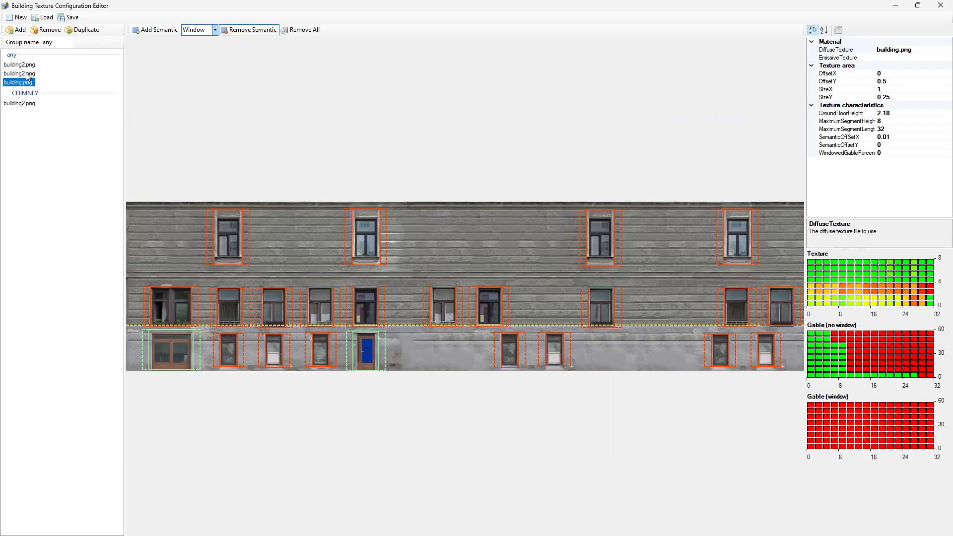
left_click(28, 74)
left_click(24, 65)
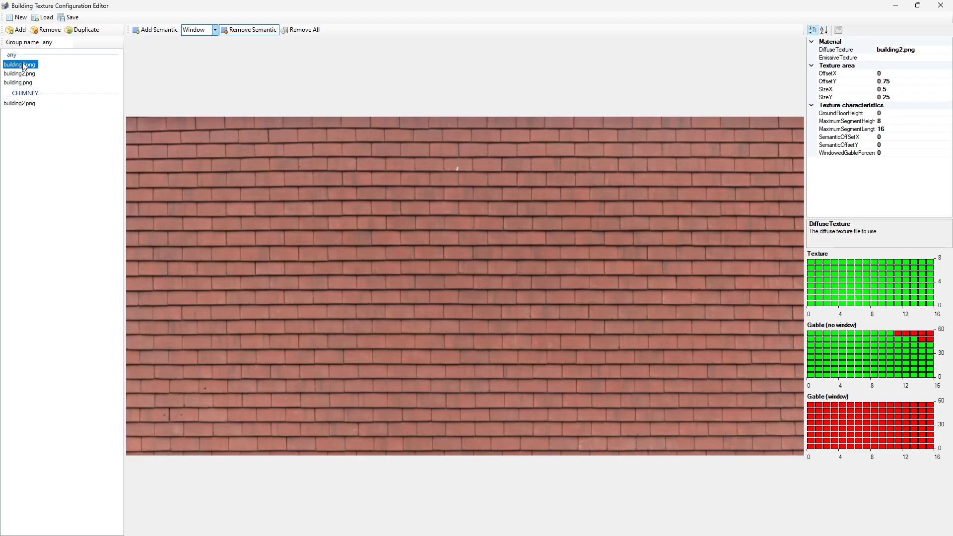
left_click(23, 74)
left_click(25, 65)
left_click(25, 74)
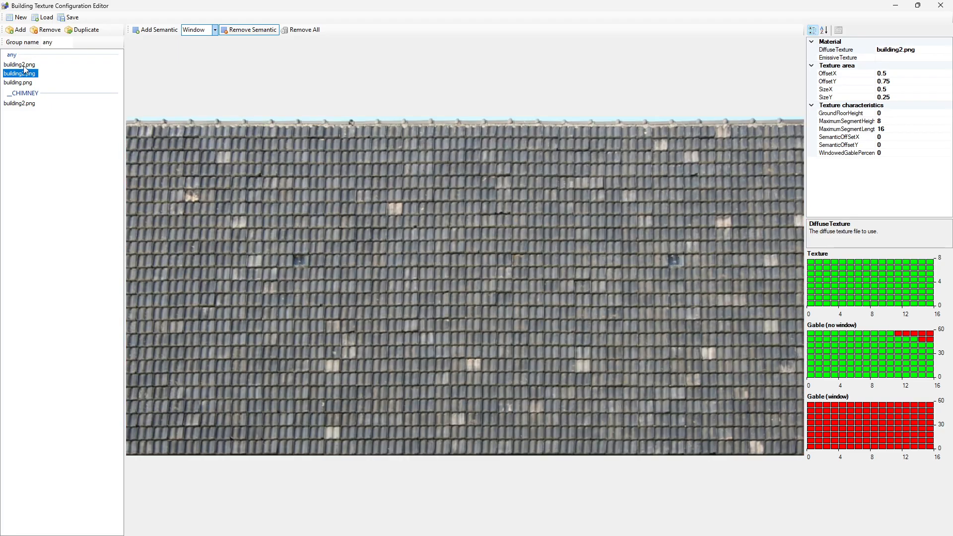
left_click(25, 65)
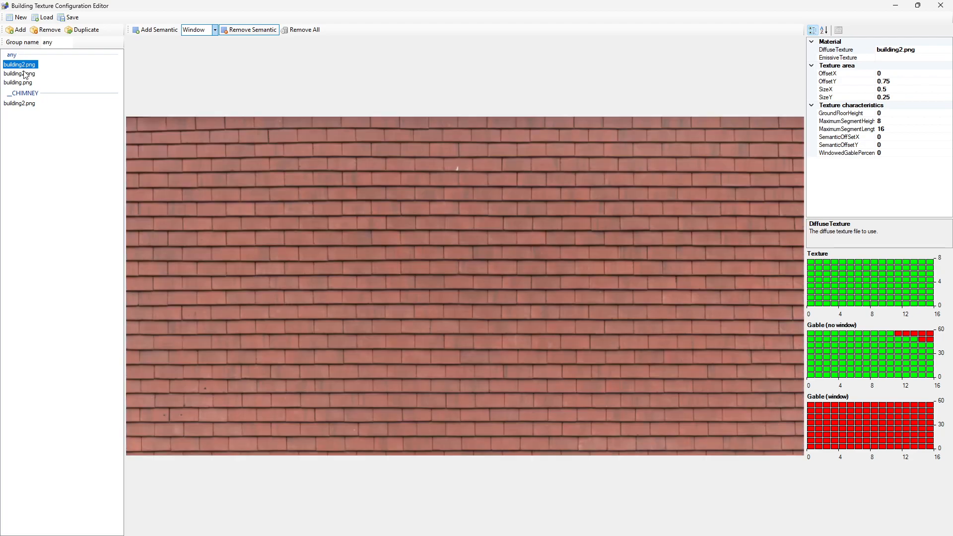
Examine the __CHIMNEY group's texture entry and compare its area settings with the red and grey roof tile entries.
left_click(32, 104)
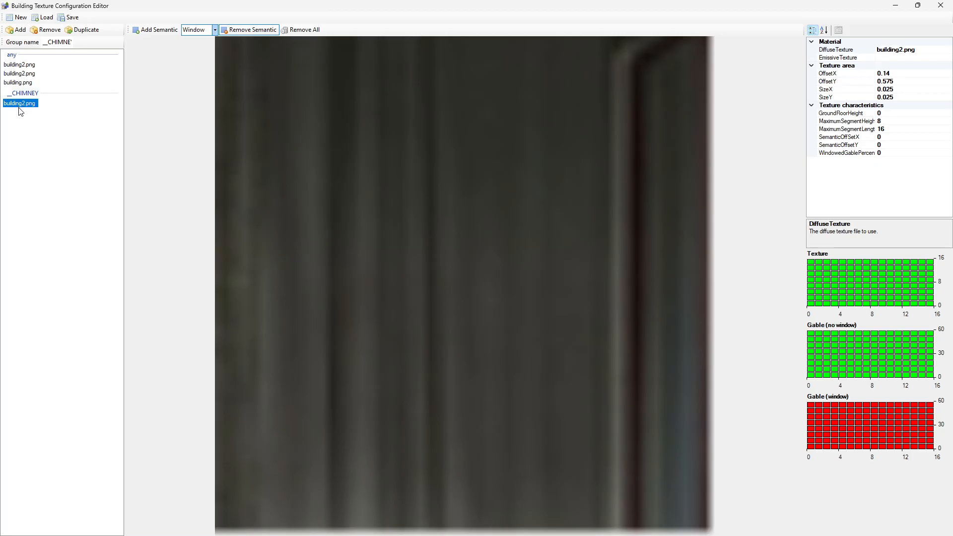
left_click(26, 66)
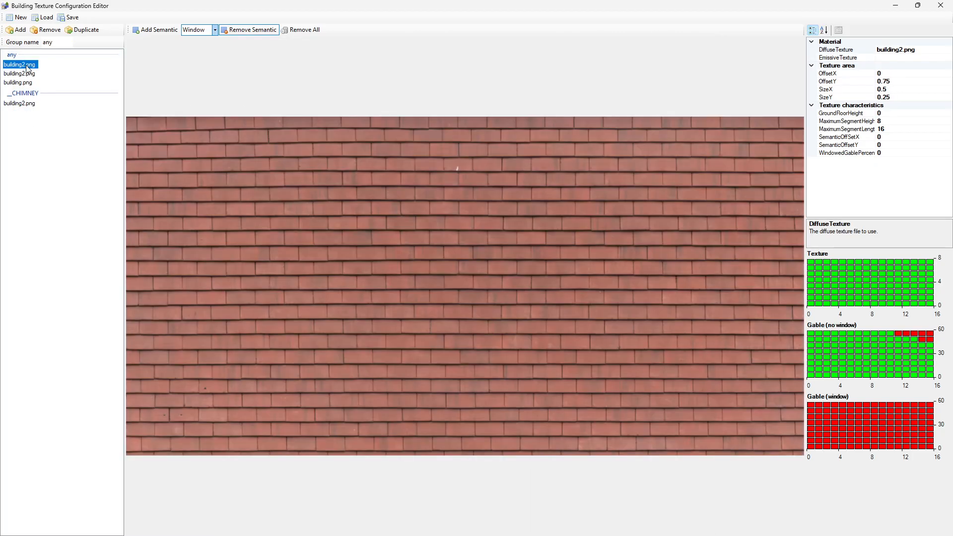
left_click(29, 75)
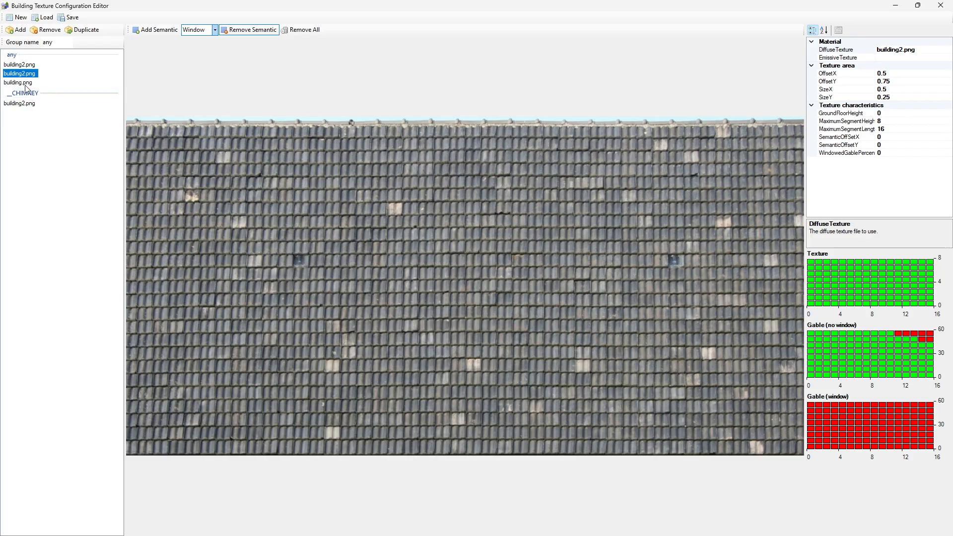
left_click(20, 65)
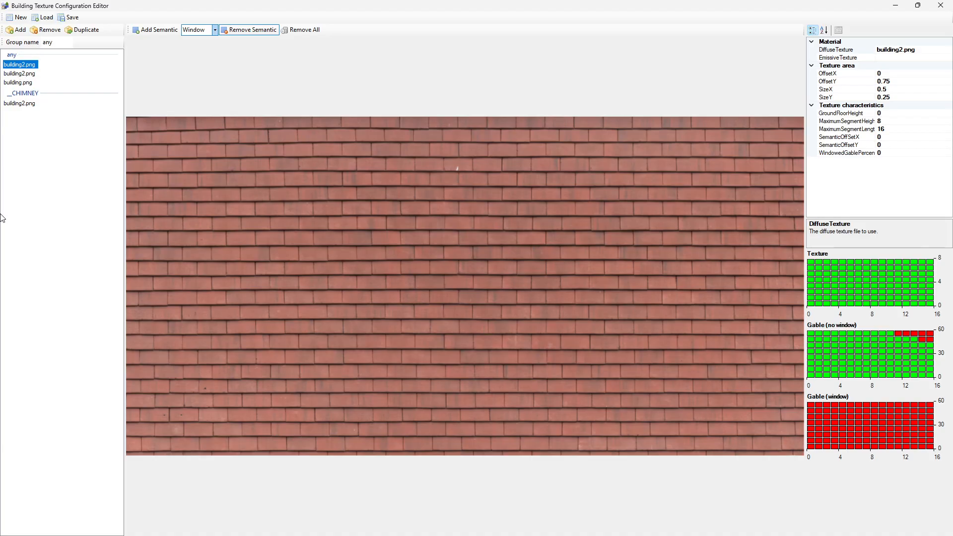
Close the texture configuration editor, start a new building and draw a rectangular footprint about 11 by 7 major grid squares.
left_click(940, 7)
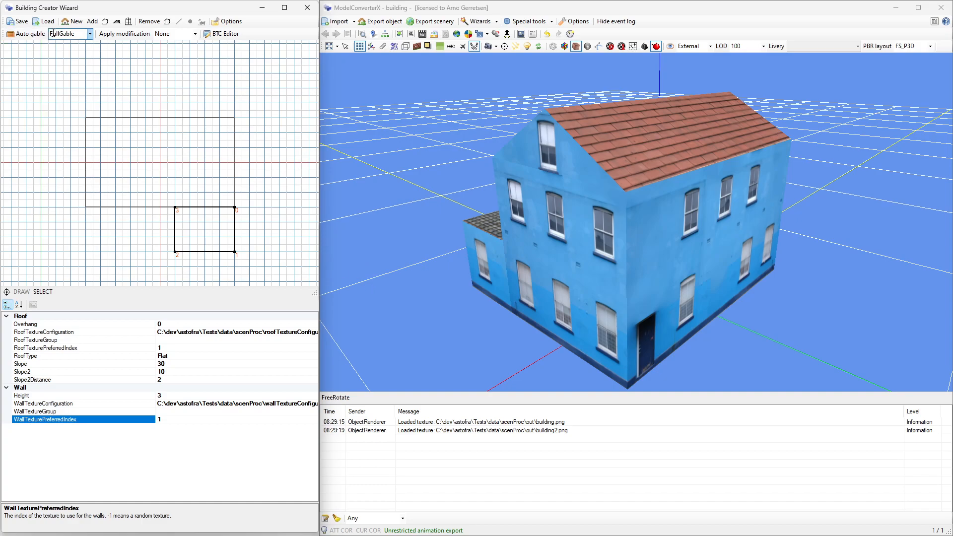
left_click(72, 22)
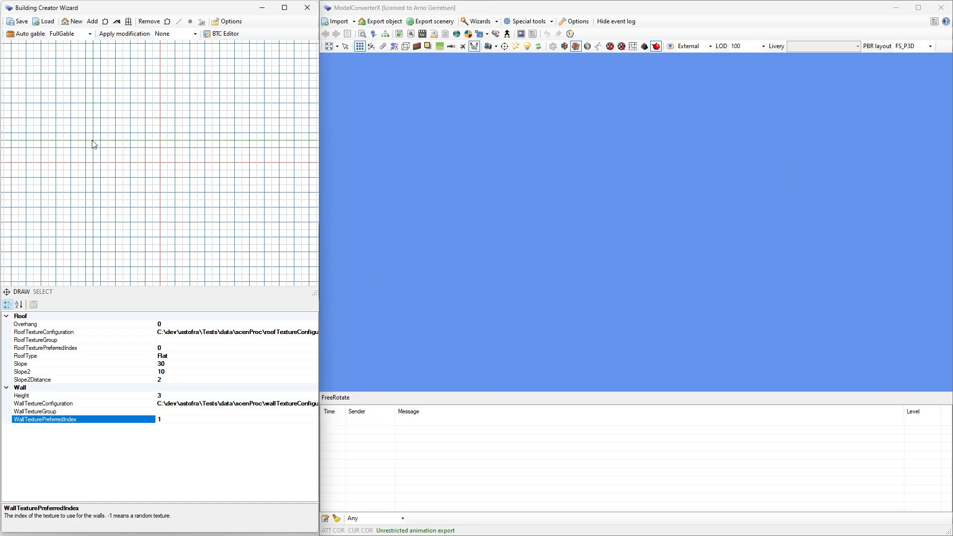
left_click(86, 103)
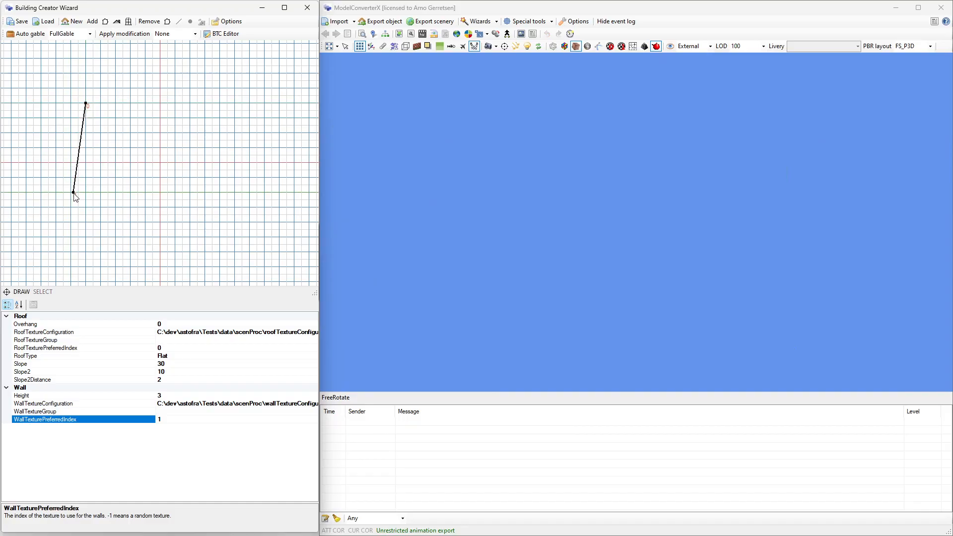
left_click(88, 207)
left_click(250, 207)
left_click(250, 104)
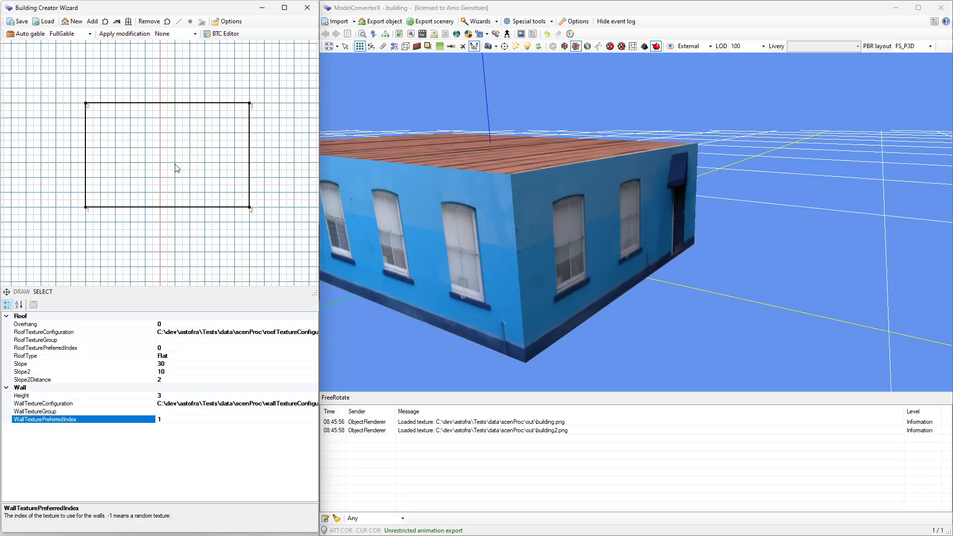
Examine the new flat-roofed building in 3D and its footprint at different plan scales, restoring the default plan view.
left_click(329, 50)
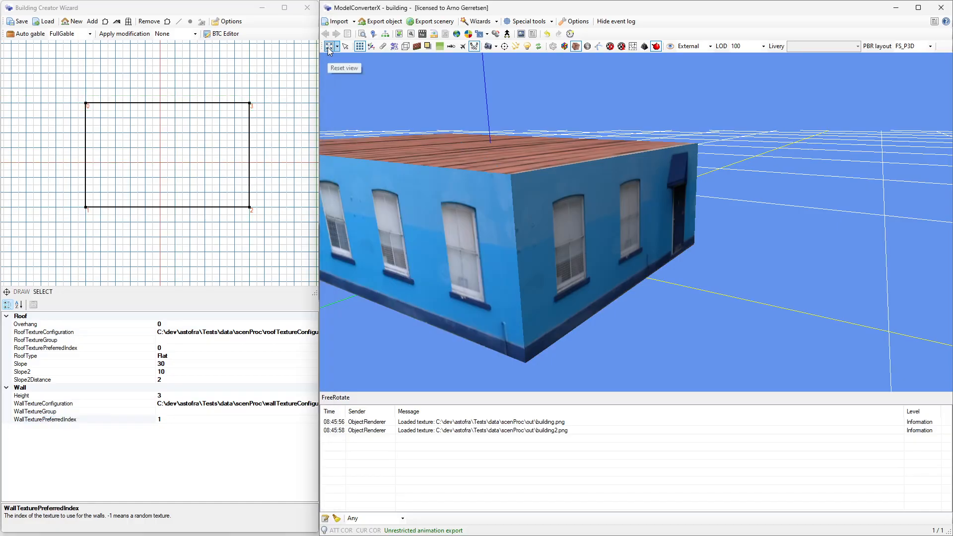
left_click(329, 49)
scroll(513, 289, "down", 5)
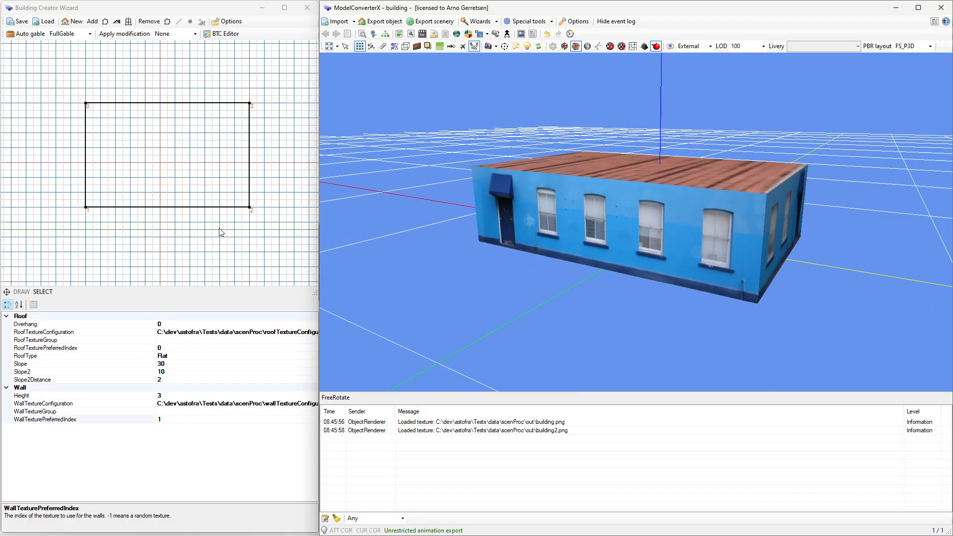
left_click(185, 226)
mouse_move(181, 224)
middle_mouse_down()
mouse_move(167, 231)
mouse_move(218, 232)
mouse_move(205, 195)
mouse_move(122, 210)
mouse_move(188, 251)
mouse_move(201, 193)
mouse_move(133, 216)
mouse_move(183, 268)
mouse_move(170, 192)
mouse_move(185, 224)
middle_mouse_up()
scroll(149, 185, "down", 5)
scroll(148, 185, "up", 5)
scroll(148, 184, "up", 1)
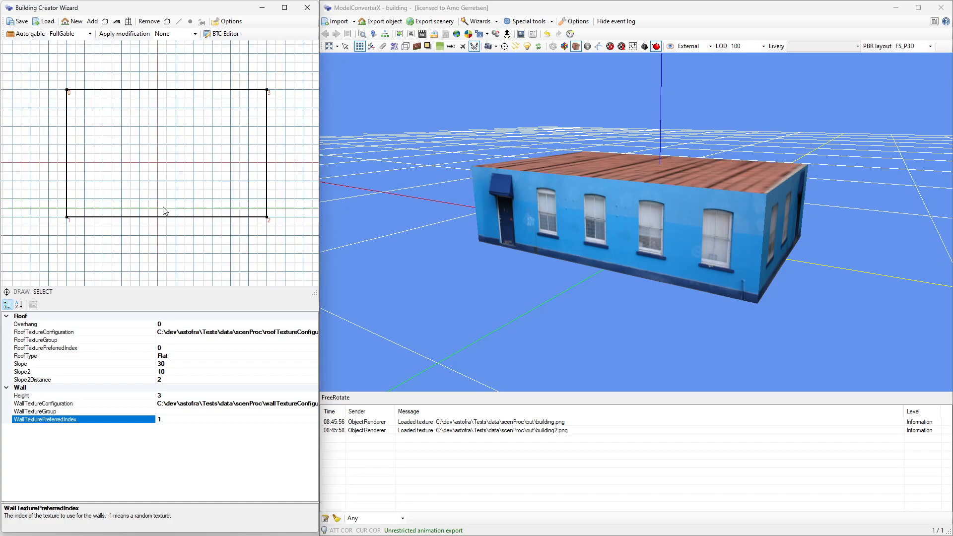
scroll(166, 211, "up", 2)
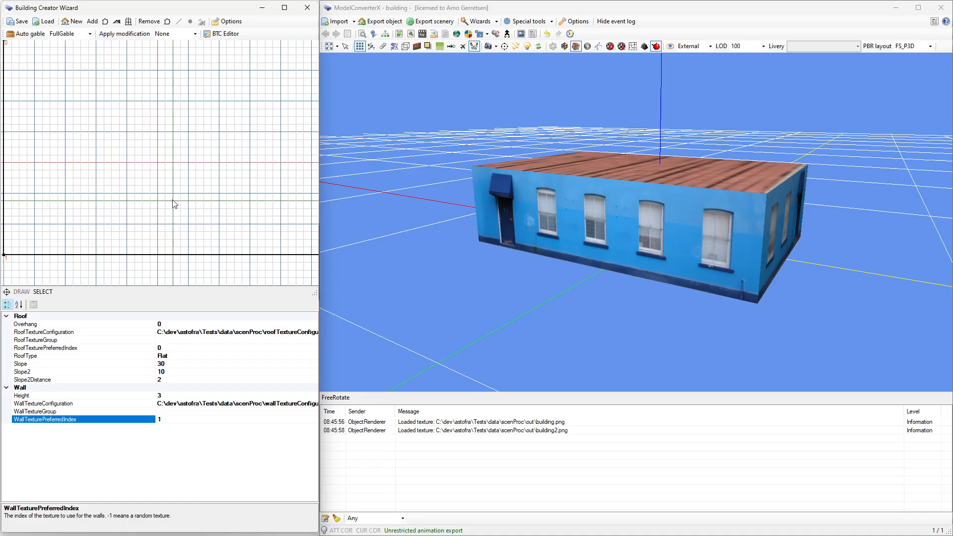
scroll(181, 217, "down", 6)
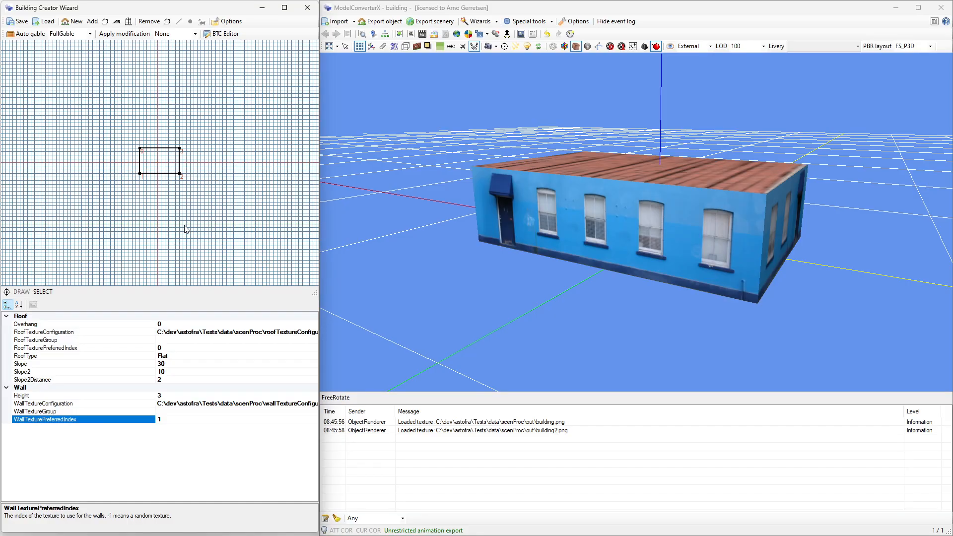
scroll(186, 230, "down", 1)
scroll(163, 201, "down", 1)
scroll(164, 198, "up", 3)
scroll(164, 203, "down", 1)
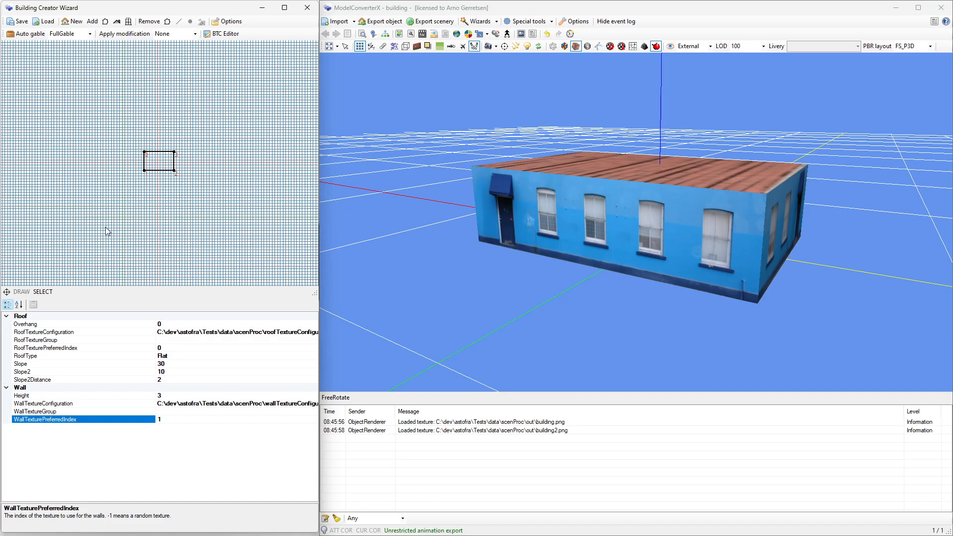
left_click(6, 292)
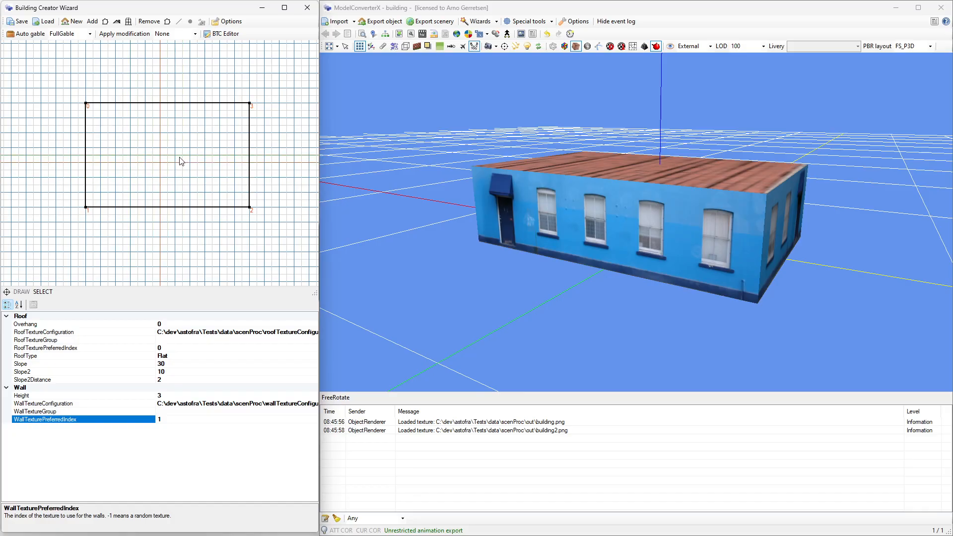
Set the building's roof type to Hipped and inspect the roof shape in 3D.
left_click(177, 357)
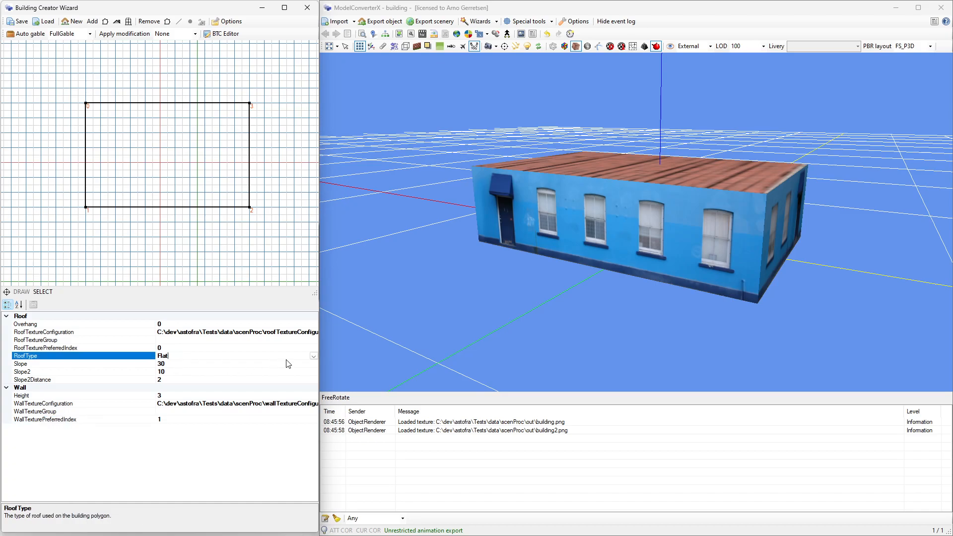
left_click(314, 355)
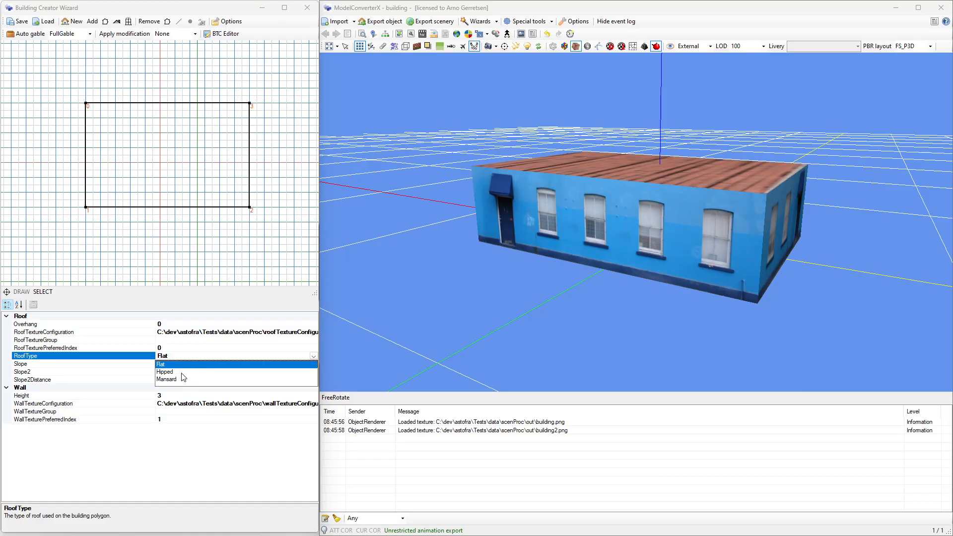
left_click(179, 372)
left_click_drag(761, 183, 682, 236)
Change the building's roof type to Mansard and inspect the double-sloped roof from the short side.
left_click(305, 366)
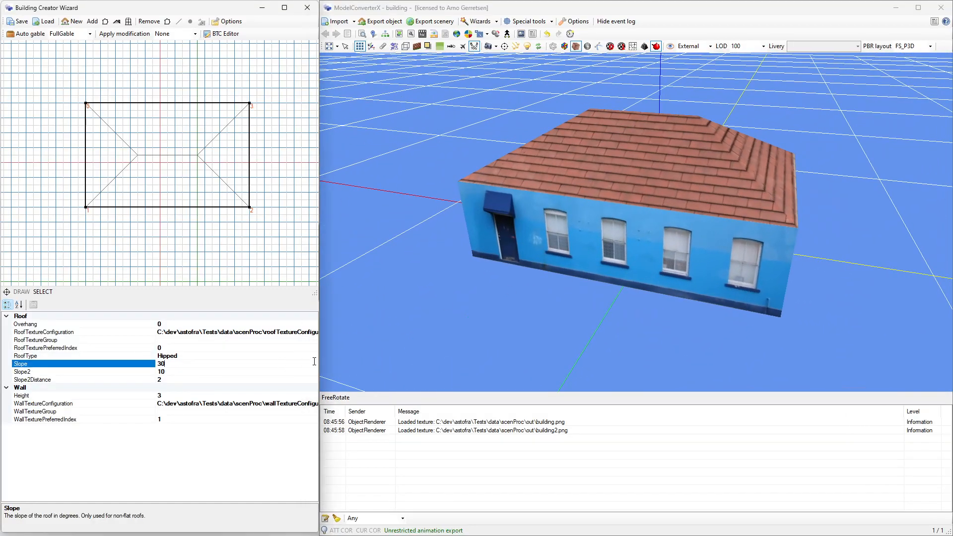
left_click(315, 357)
left_click(313, 357)
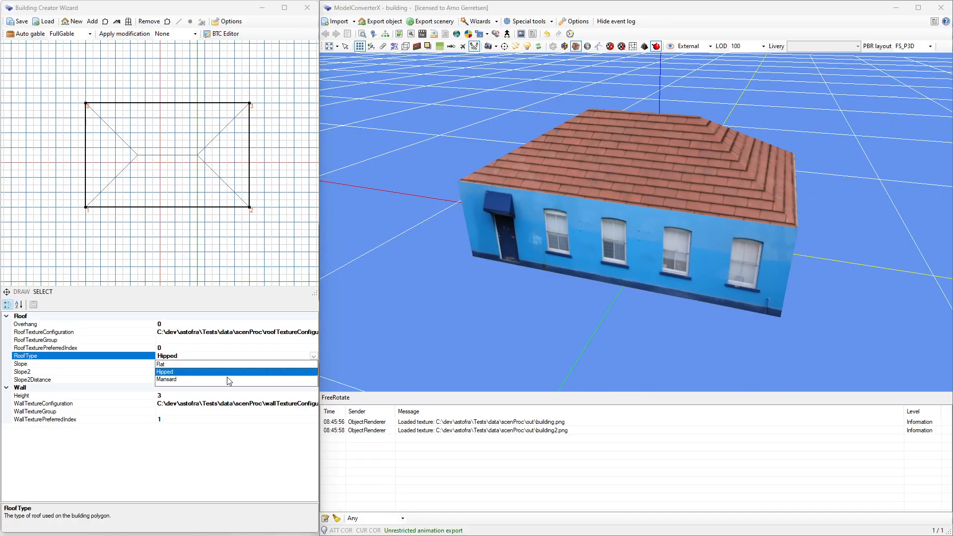
left_click(213, 380)
left_click_drag(681, 231, 644, 208)
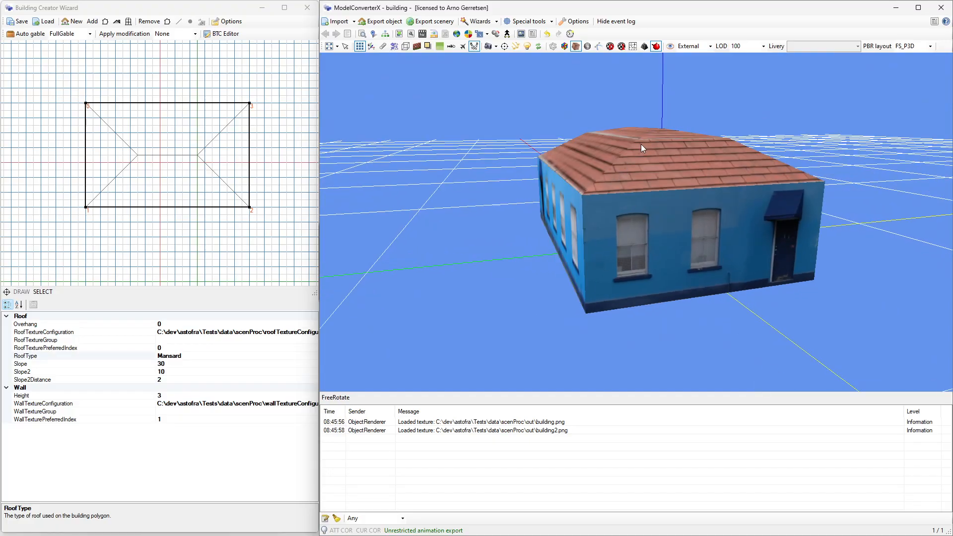
left_click_drag(629, 157, 625, 164)
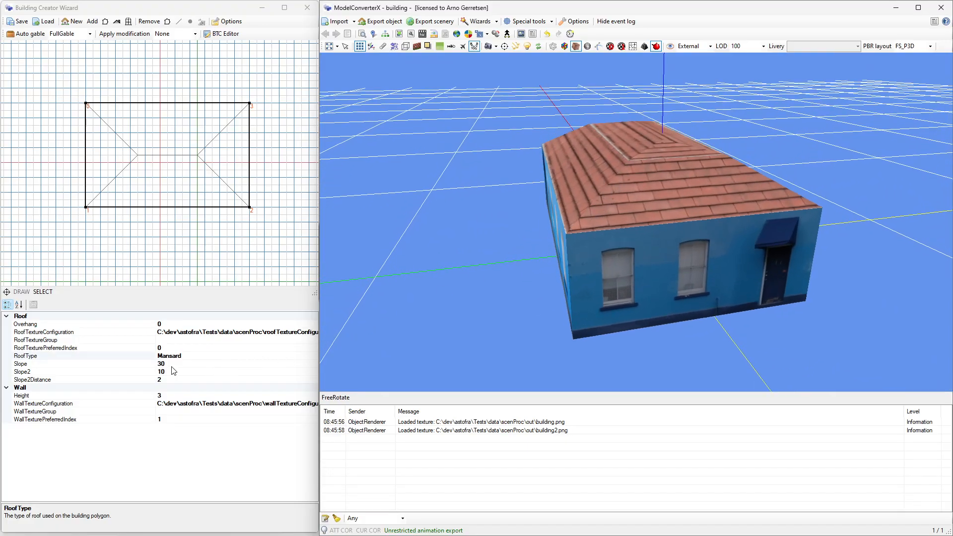
Set the mansard roof's Slope2Distance to 1 m.
left_click(187, 356)
left_click(186, 356)
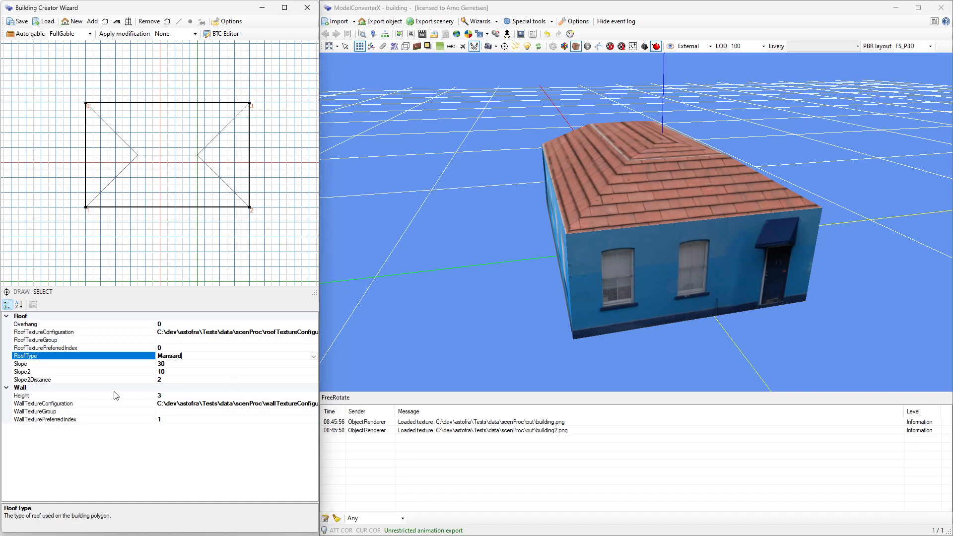
left_click(168, 381)
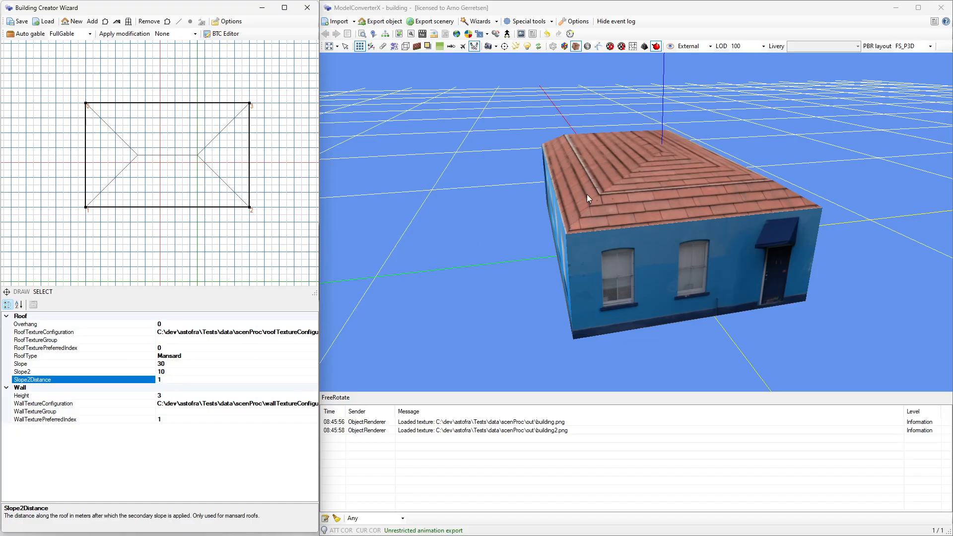
Set the mansard roof's Slope to 45 degrees and inspect the roof shape from several angles.
left_click_drag(600, 195, 603, 181)
left_click_drag(636, 153, 624, 197)
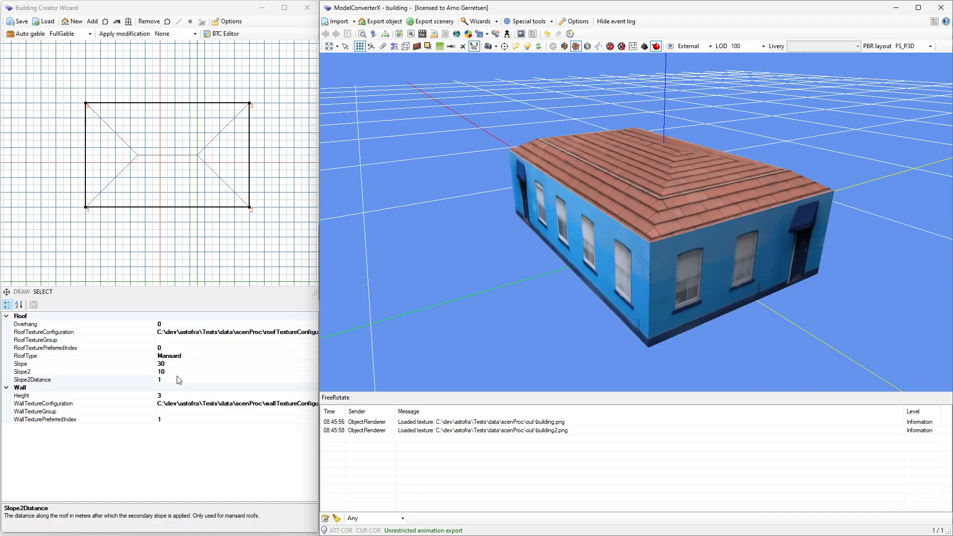
left_click_drag(361, 335, 599, 272)
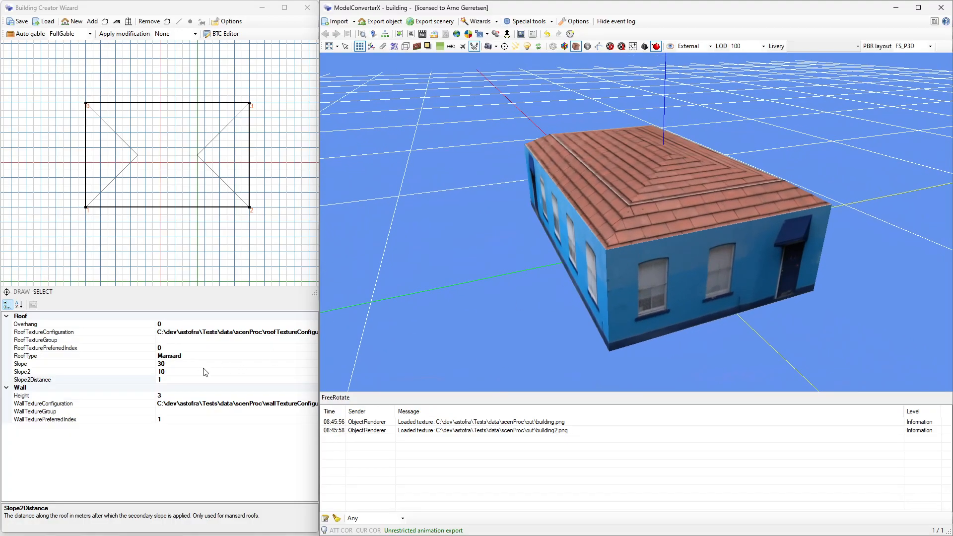
left_click(185, 364)
type("45")
key("Return")
left_click_drag(560, 256, 564, 242)
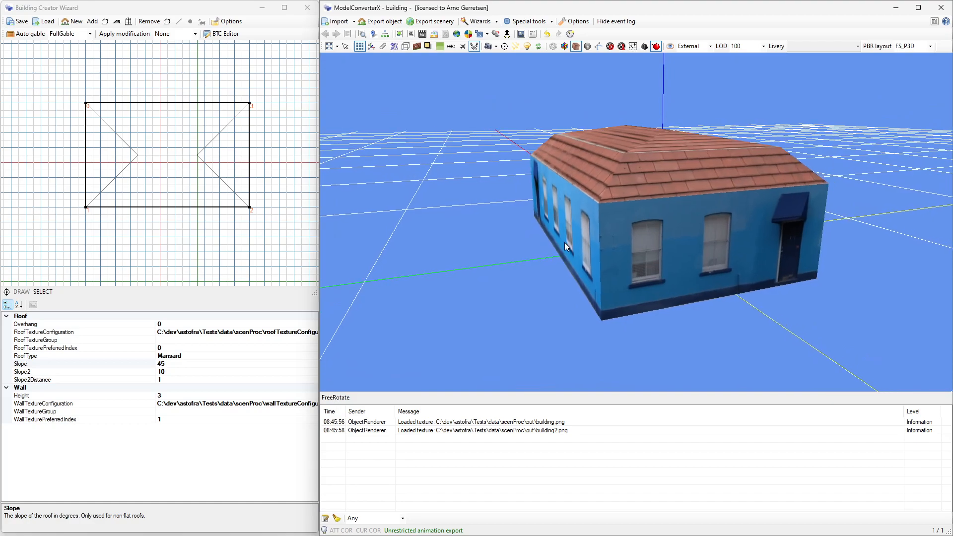
left_click_drag(614, 186, 600, 160)
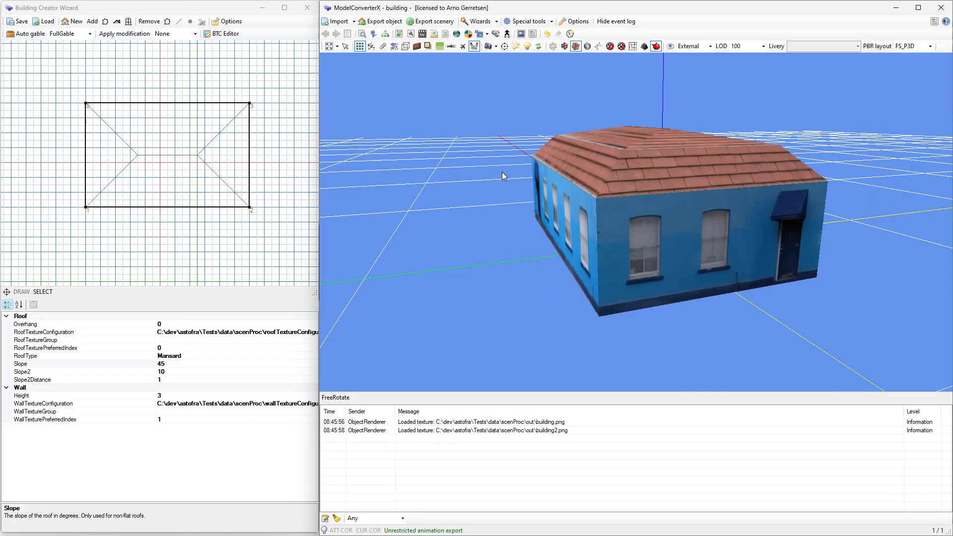
left_click_drag(526, 218, 570, 212)
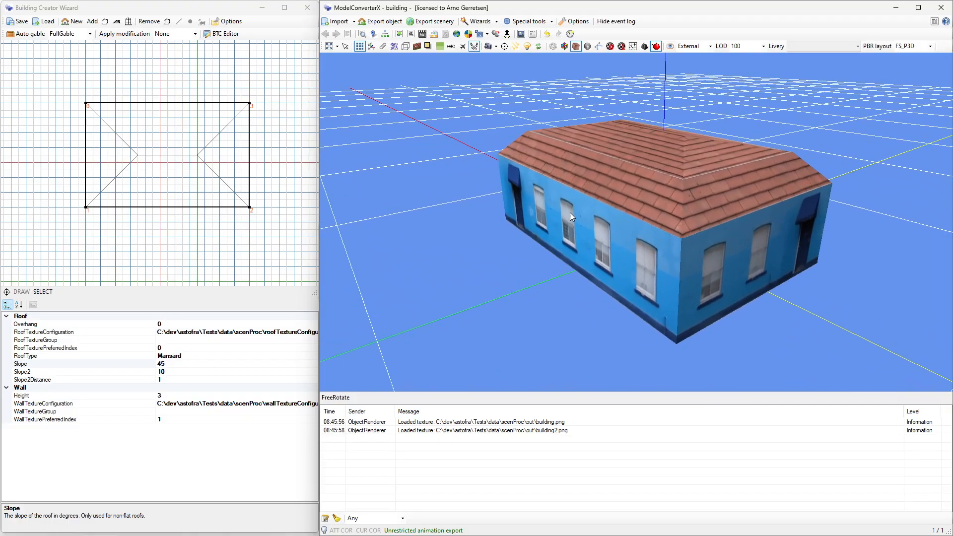
Set the mansard roof's Slope to 20 degrees and Slope2 to 40 degrees, and inspect the shape in 3D.
left_click(176, 364)
double_click(171, 364)
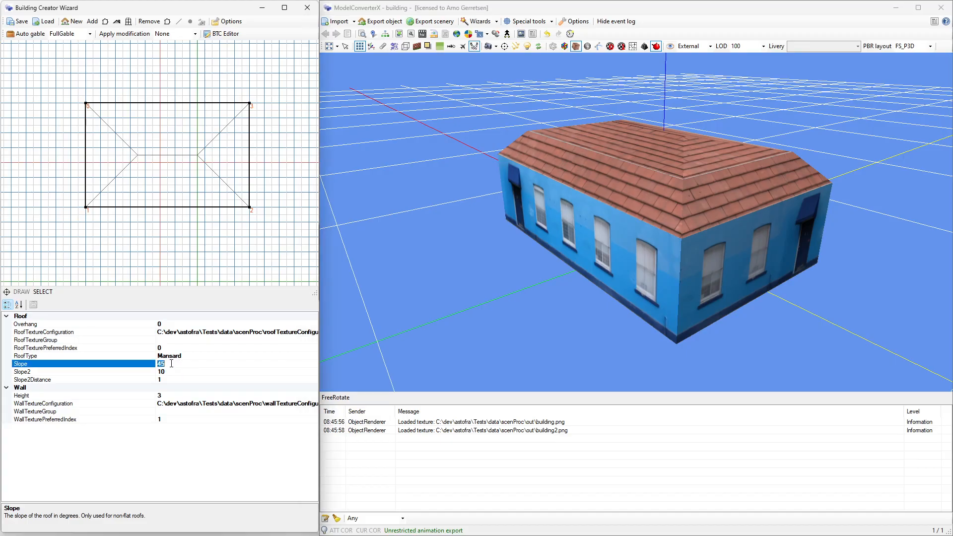
type("20")
key("Return")
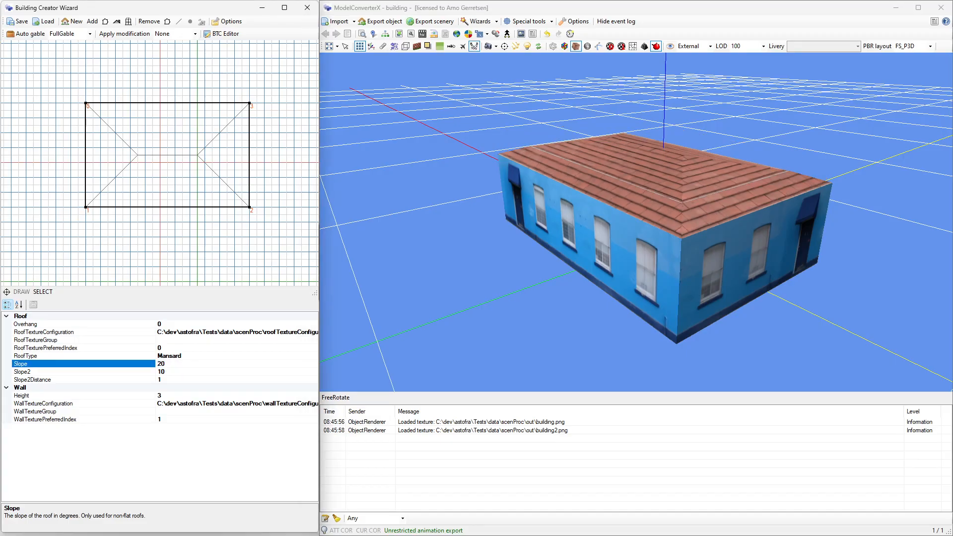
left_click(176, 371)
type("40")
key("Return")
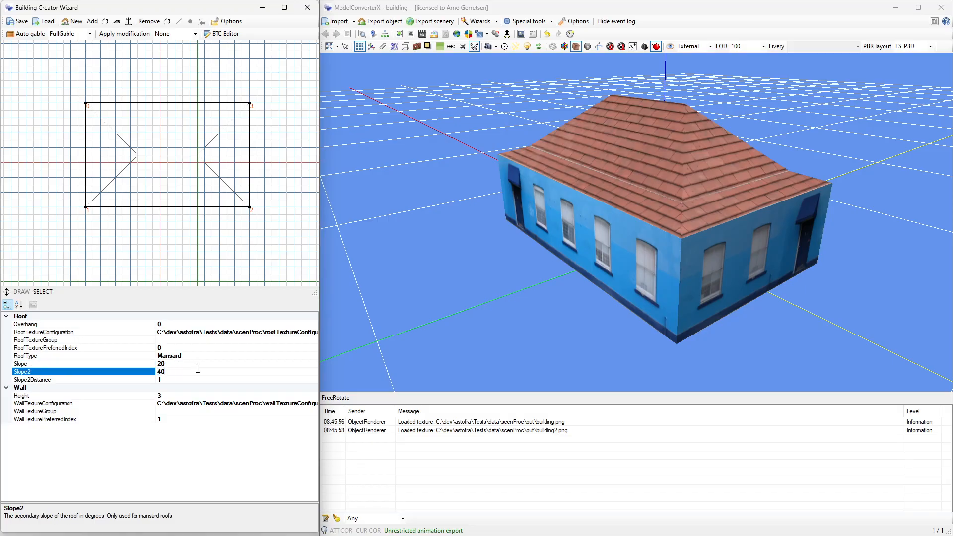
left_click_drag(556, 367, 633, 302)
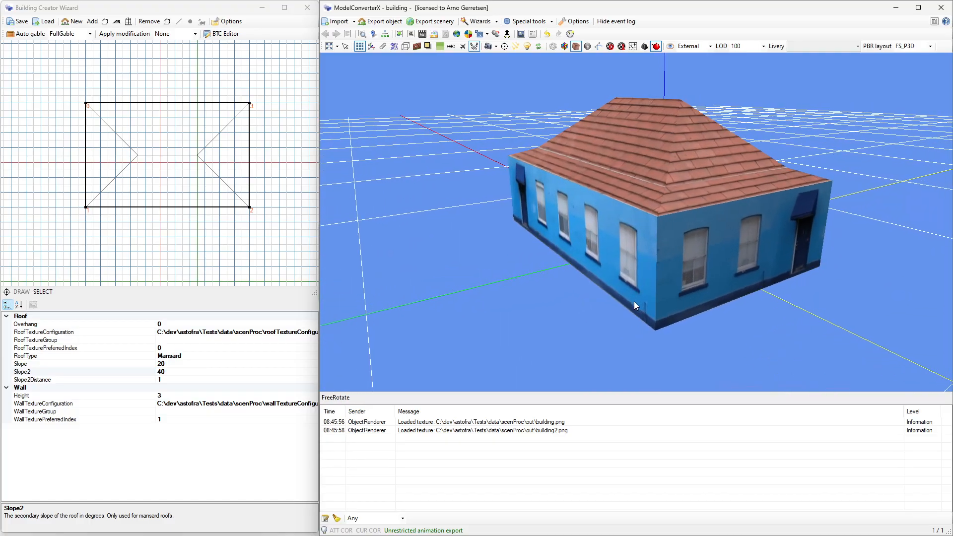
Set the mansard roof's Slope to 40 degrees and Slope2 to 20 degrees.
left_click(183, 364)
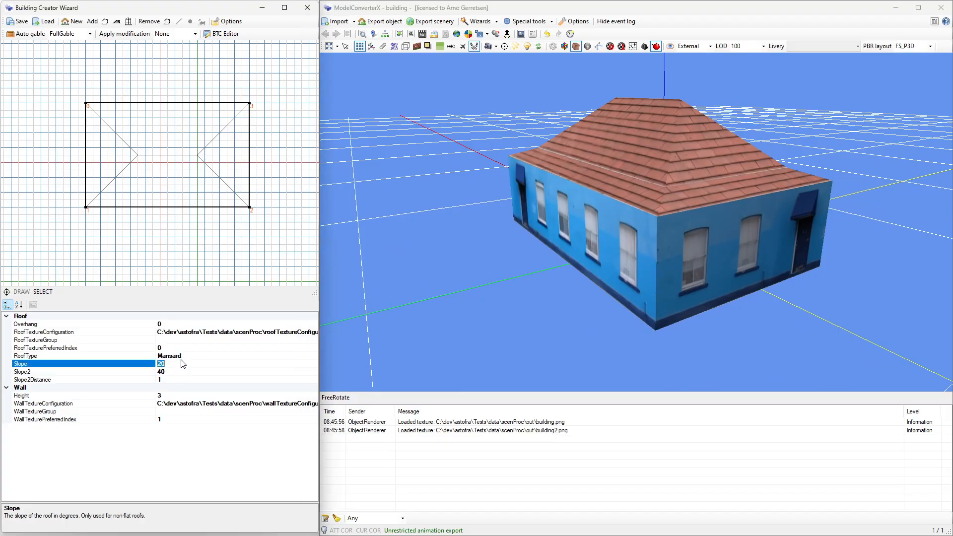
type("40")
key("Return")
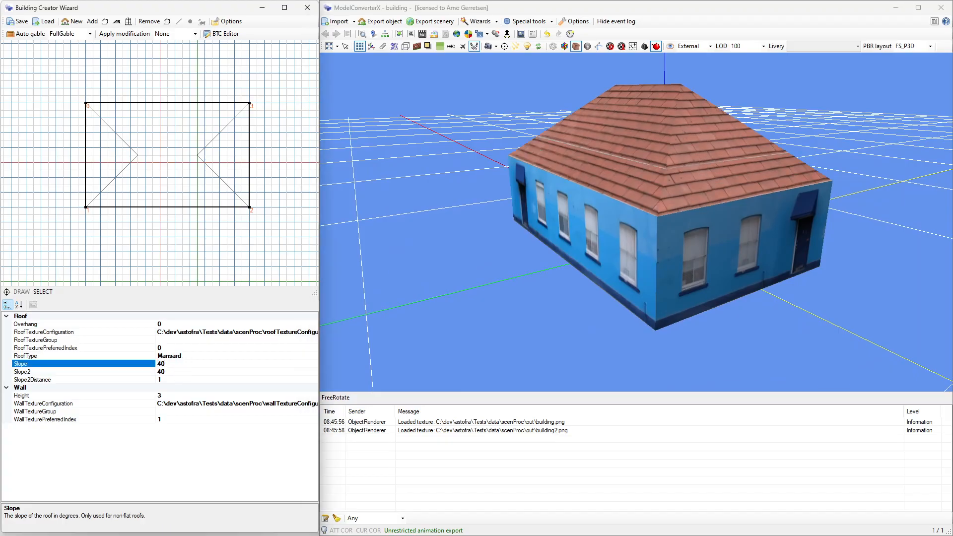
left_click(179, 372)
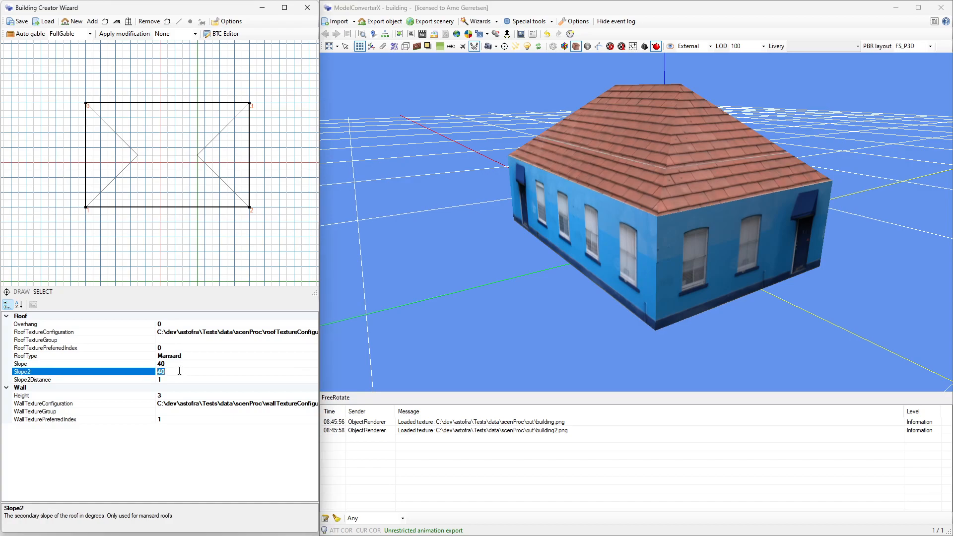
type("20")
key("Return")
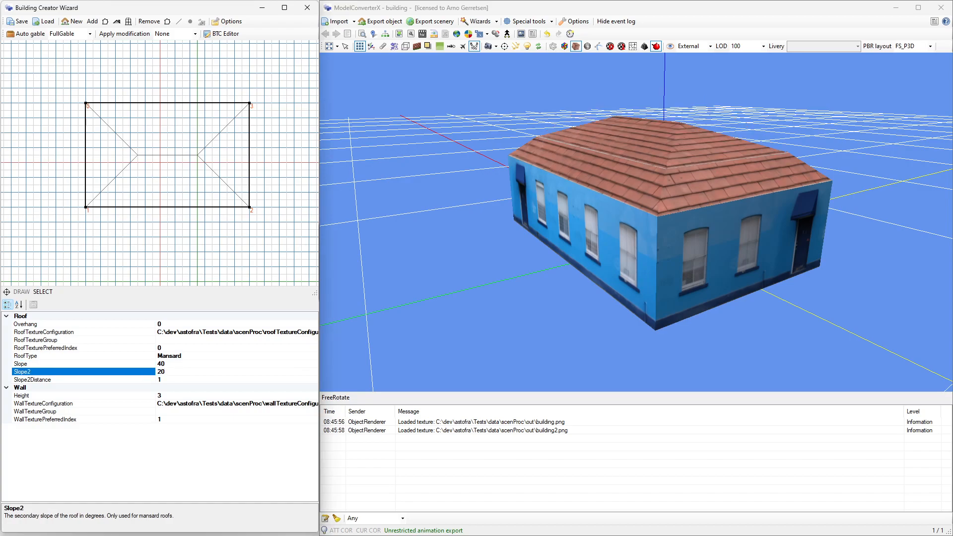
Change the building's roof type to Hipped and inspect the roof from the long side.
left_click(199, 355)
left_click(313, 355)
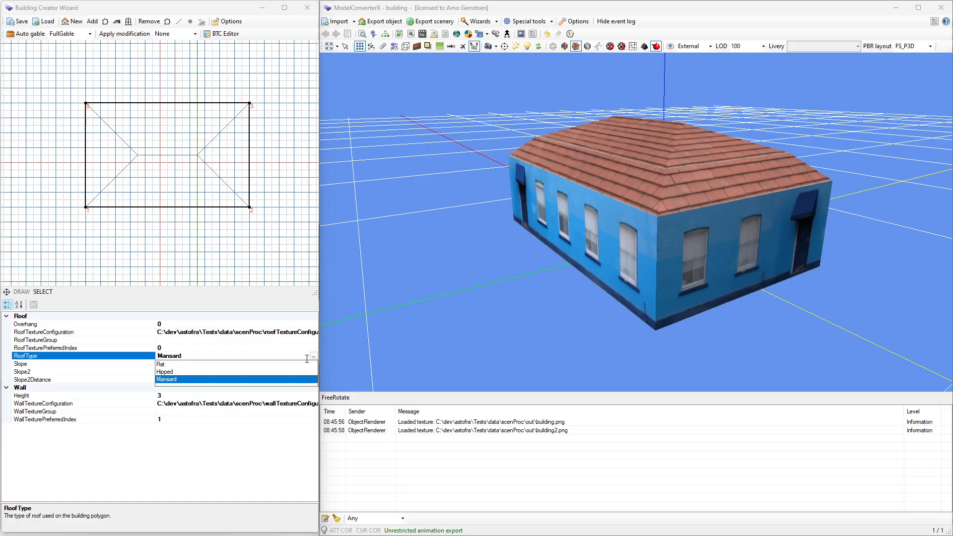
left_click(166, 372)
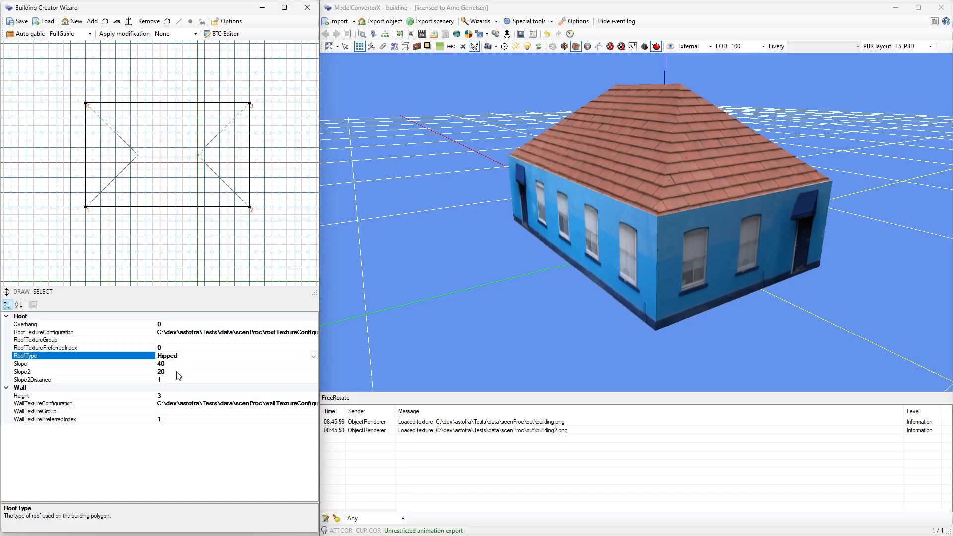
mouse_move(651, 215)
left_mouse_down()
mouse_move(624, 207)
mouse_move(647, 209)
left_mouse_up()
left_click_drag(566, 247, 533, 255)
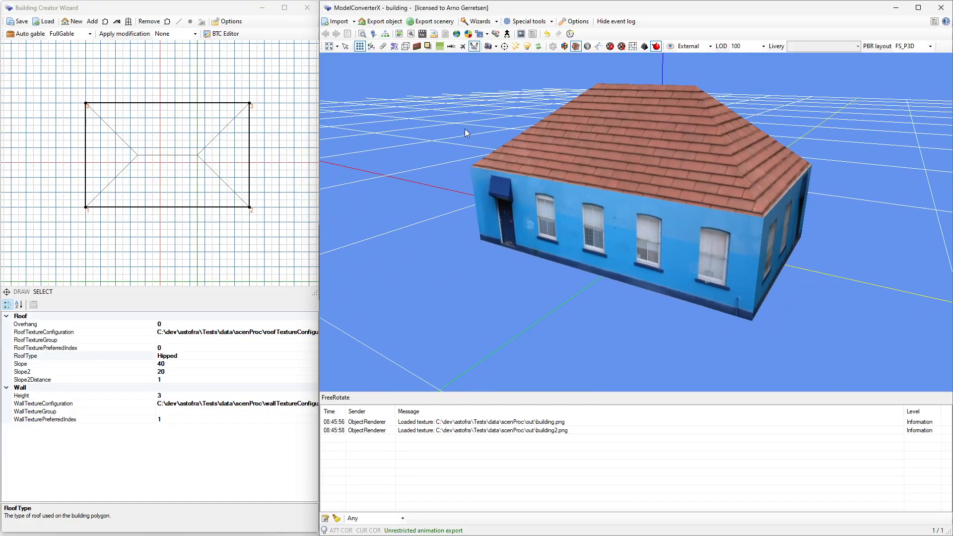
Apply automatic FullGable gables to the building and inspect the gabled roof in 3D.
left_click(33, 37)
left_click(32, 36)
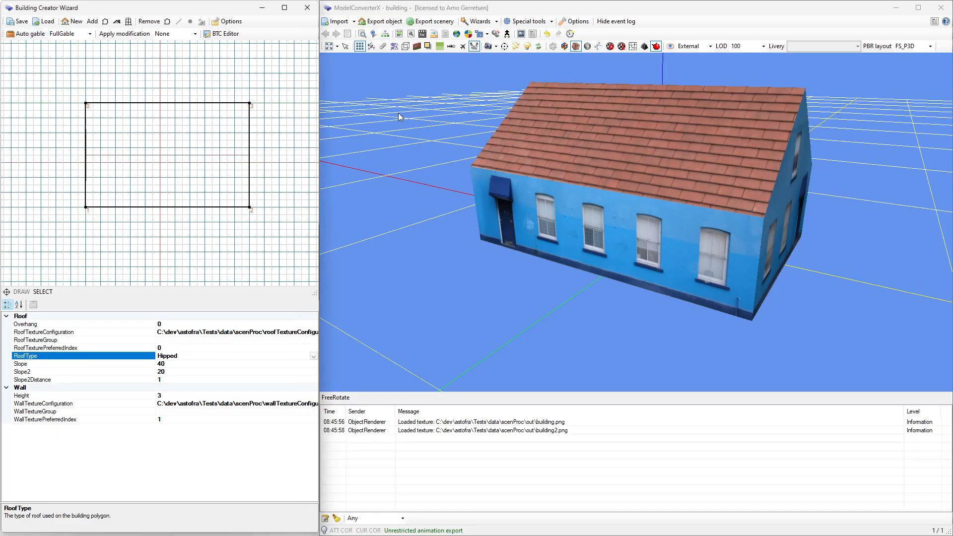
left_click_drag(624, 197, 630, 219)
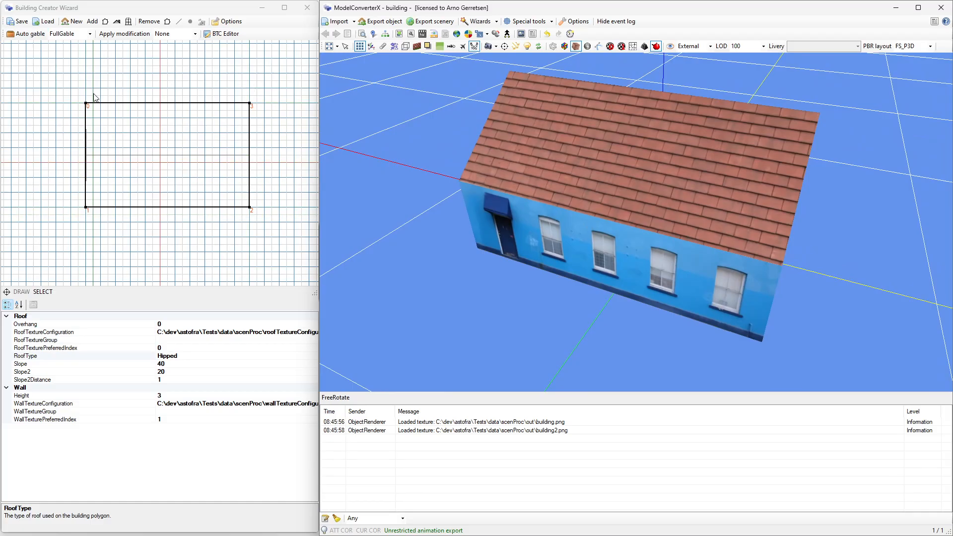
left_click_drag(793, 231, 725, 222)
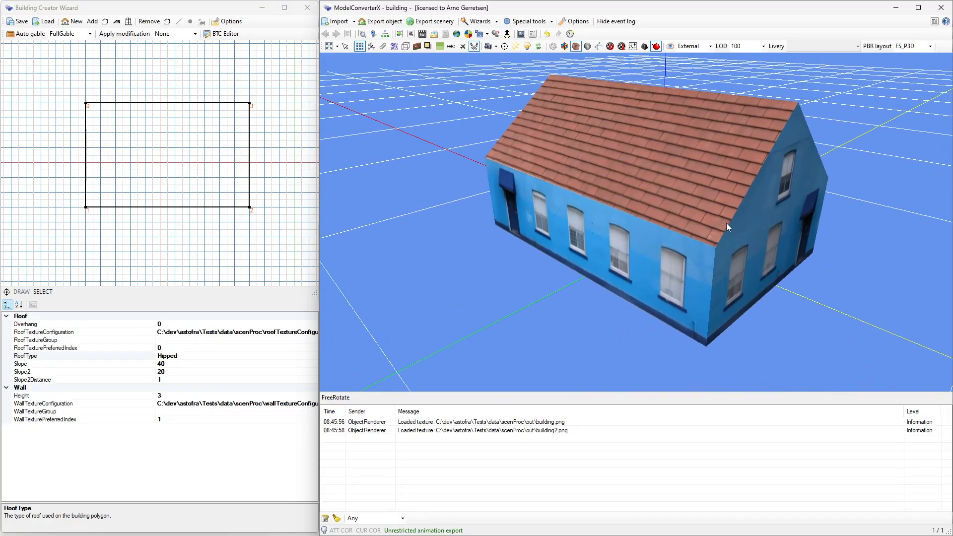
Check the Gable setting of each of the four footprint edges in turn.
left_click(251, 157)
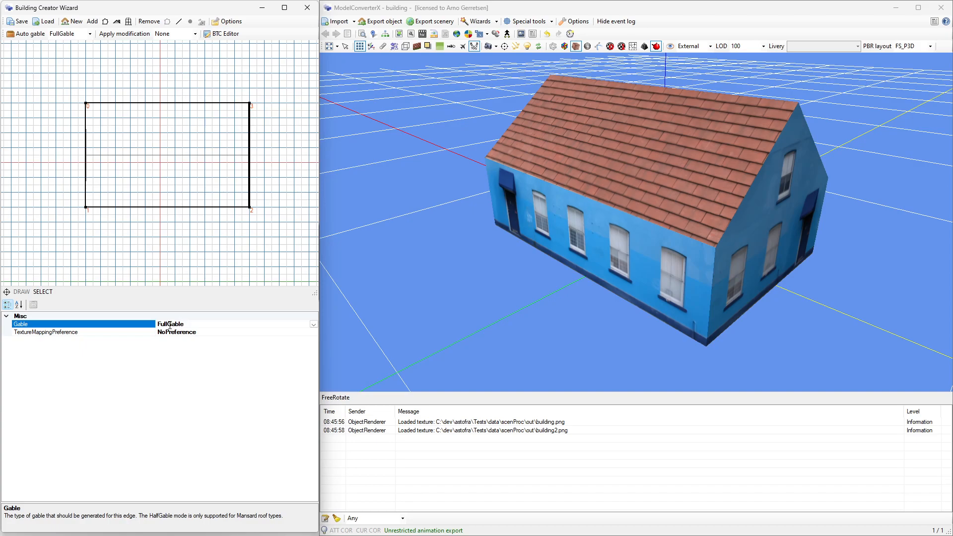
left_click(166, 103)
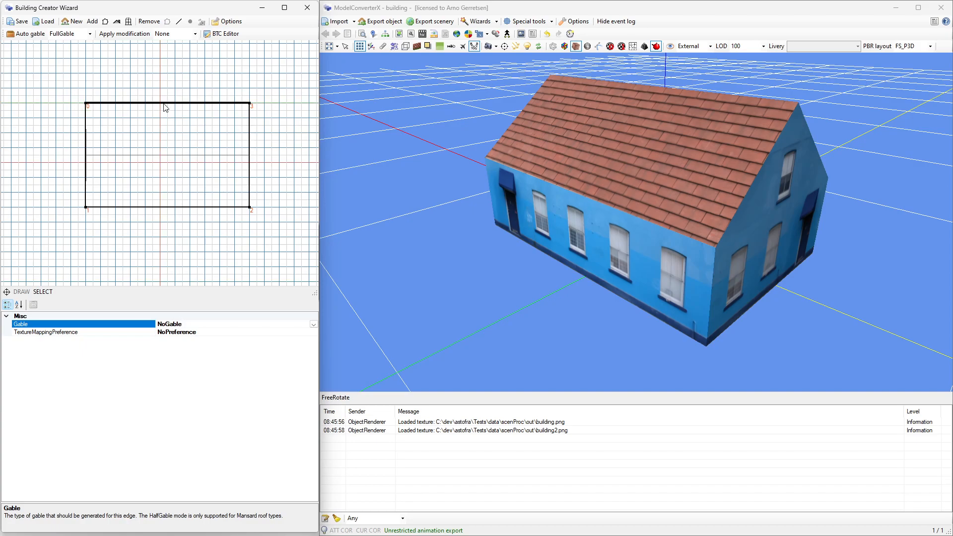
left_click(86, 159)
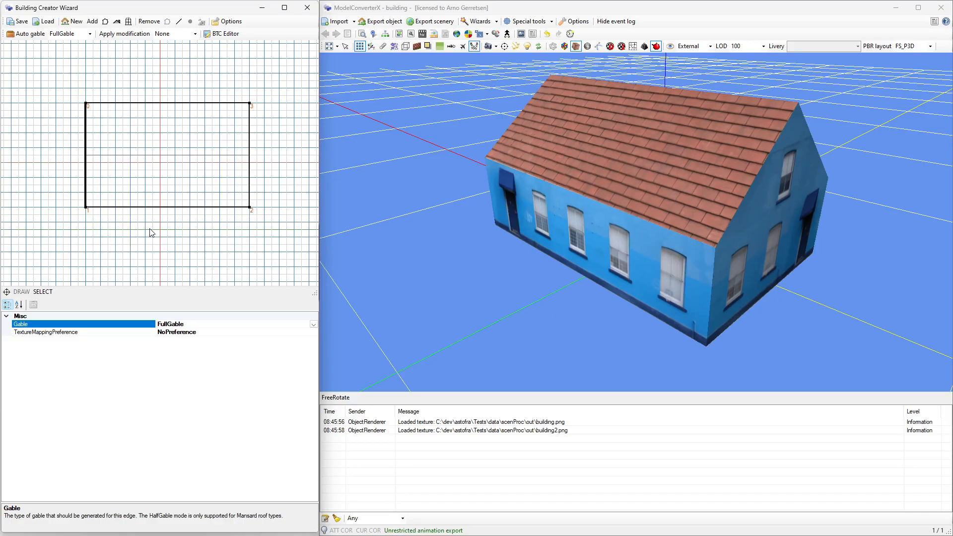
left_click(152, 208)
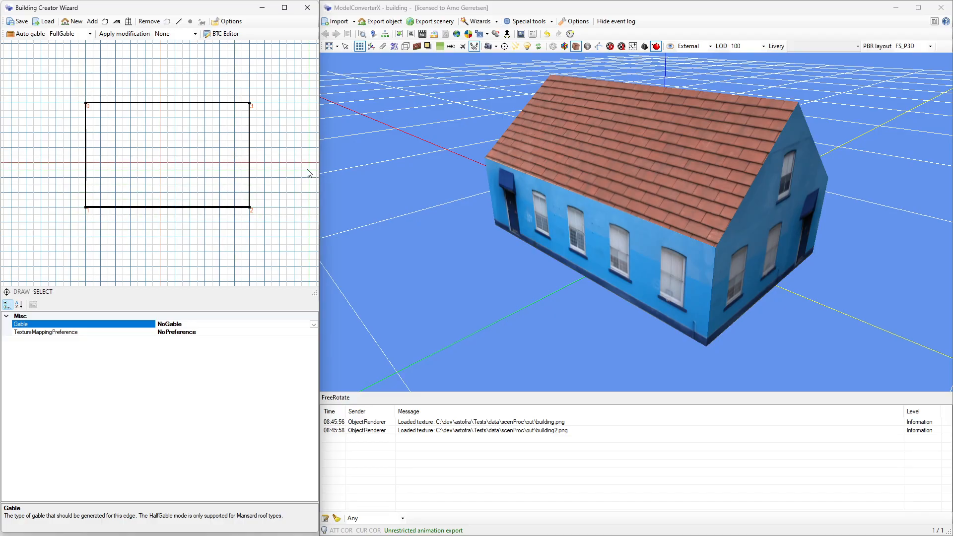
Set the footprint's right-hand short edge to NoGable and inspect both ends of the building in 3D.
left_click(250, 162)
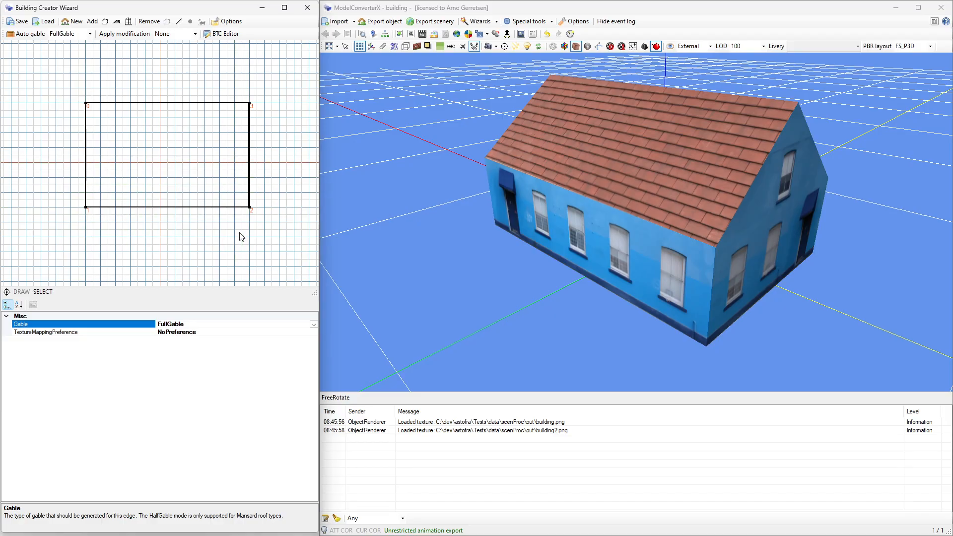
left_click(313, 325)
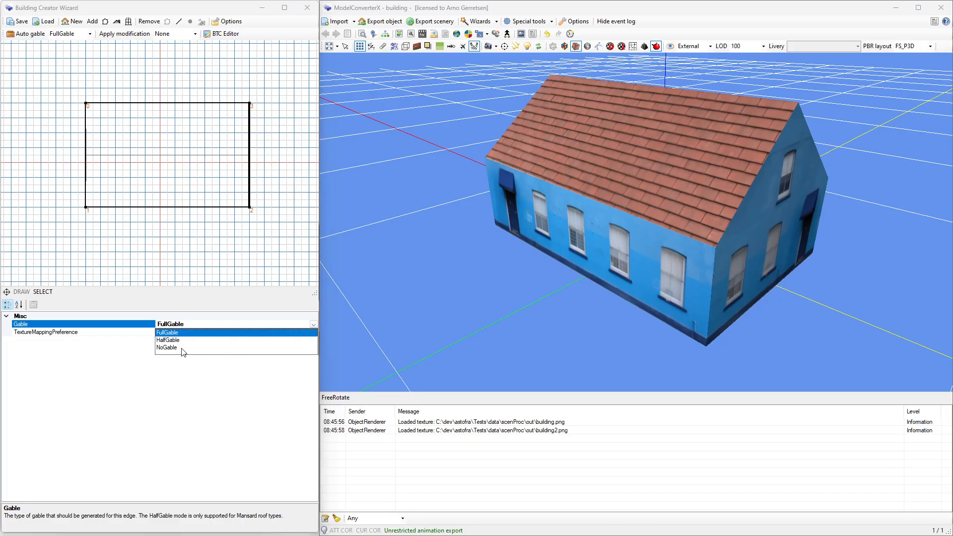
left_click(169, 347)
left_click_drag(576, 231, 525, 201)
left_click_drag(738, 166, 460, 281)
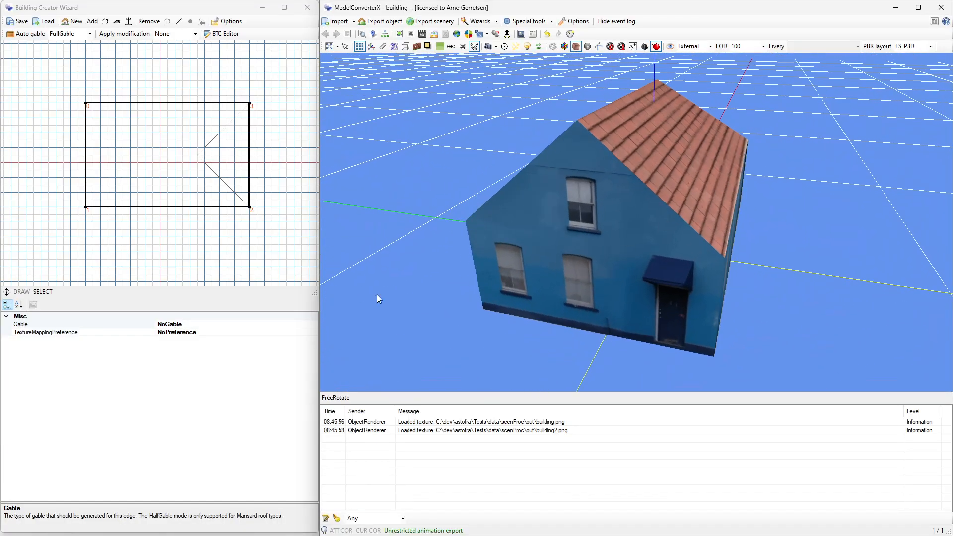
Set the whole building's roof type to Mansard and inspect the gabled end wall in 3D.
left_click(188, 179)
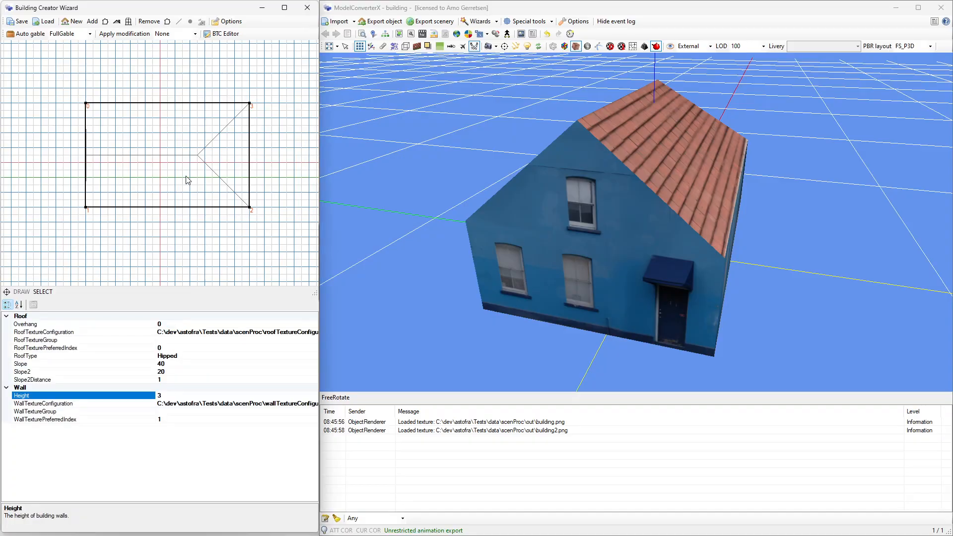
double_click(185, 356)
left_click_drag(554, 248, 576, 237)
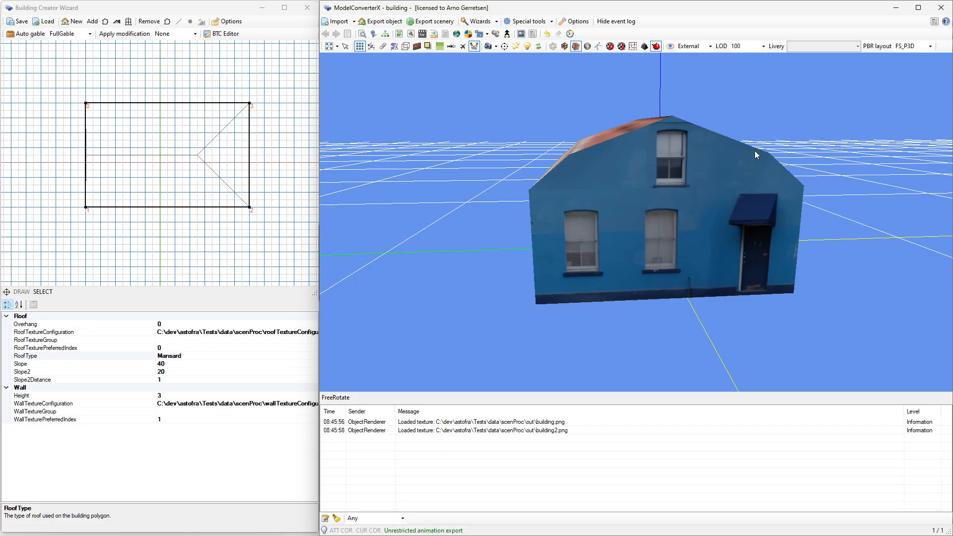
left_click_drag(667, 145, 662, 186)
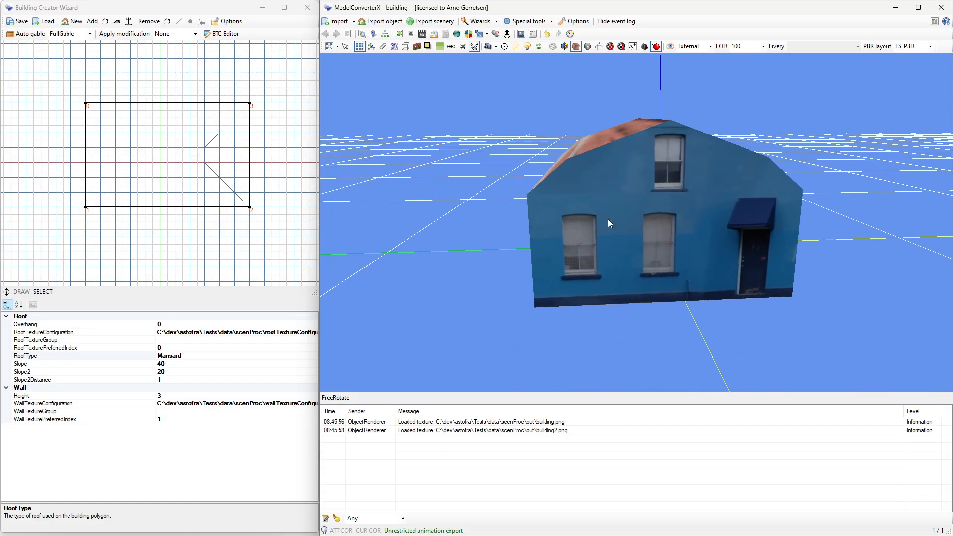
Set the mansard roof's Slope2Distance to 2 m and inspect the building from the corner.
left_click(190, 379)
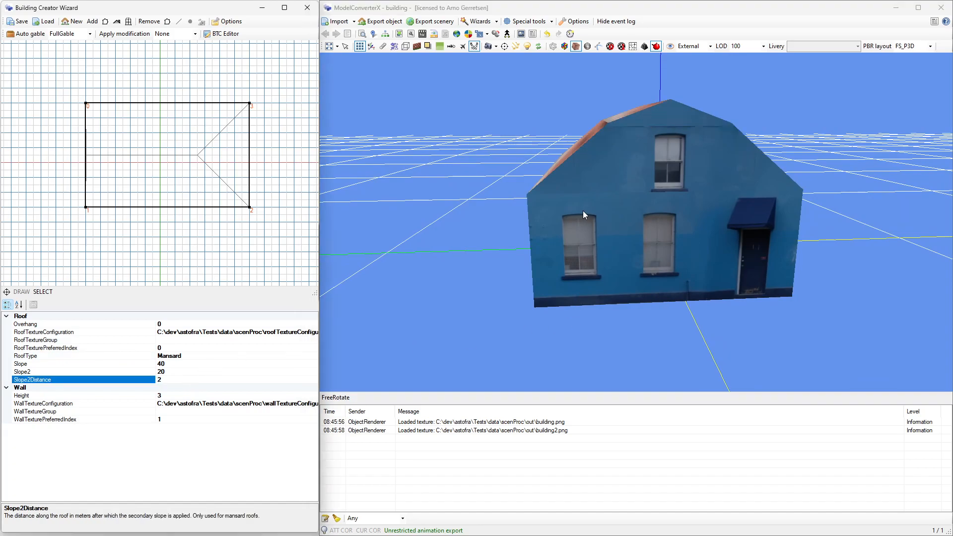
left_click(190, 363)
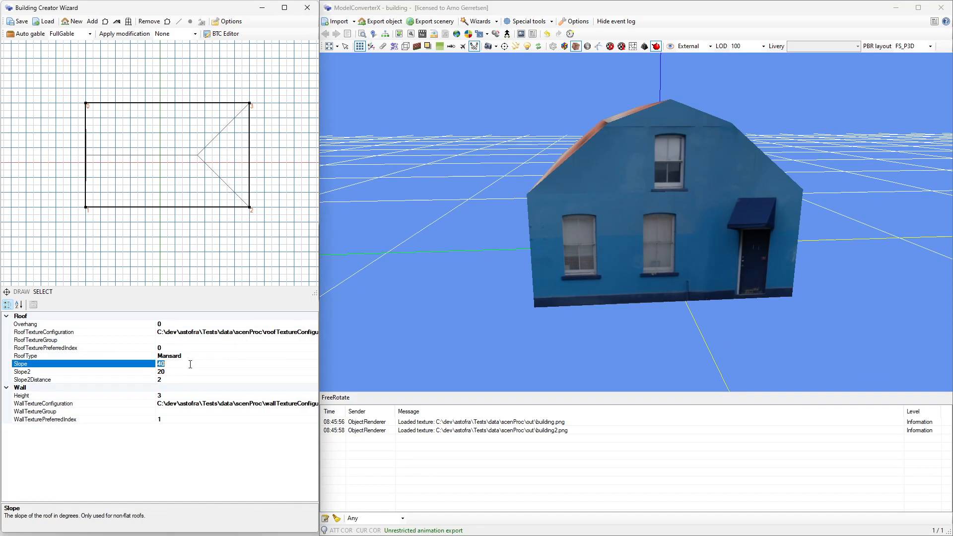
left_click_drag(538, 265, 585, 258)
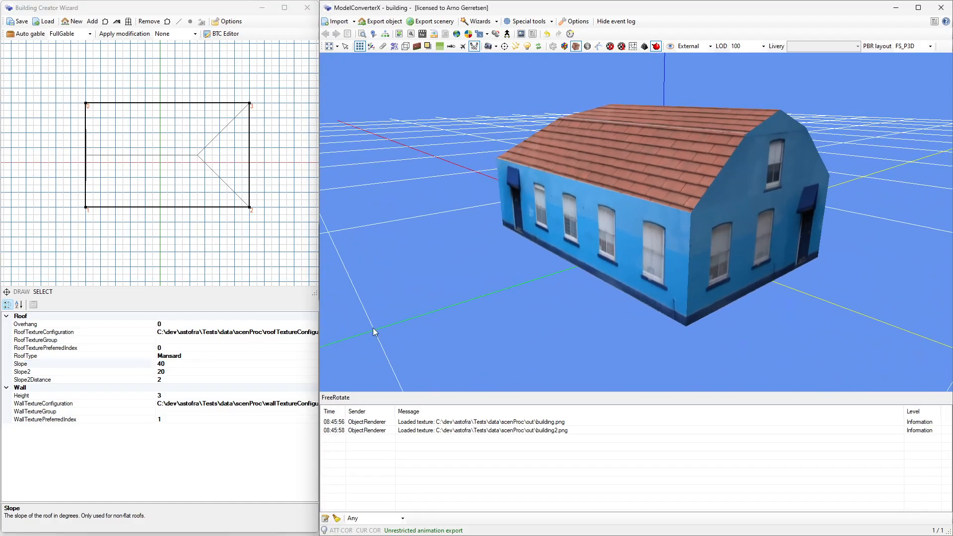
Check the Gable settings of the footprint's two short edges and inspect the end without a gable in 3D.
left_click(87, 195)
left_click_drag(356, 309, 645, 281)
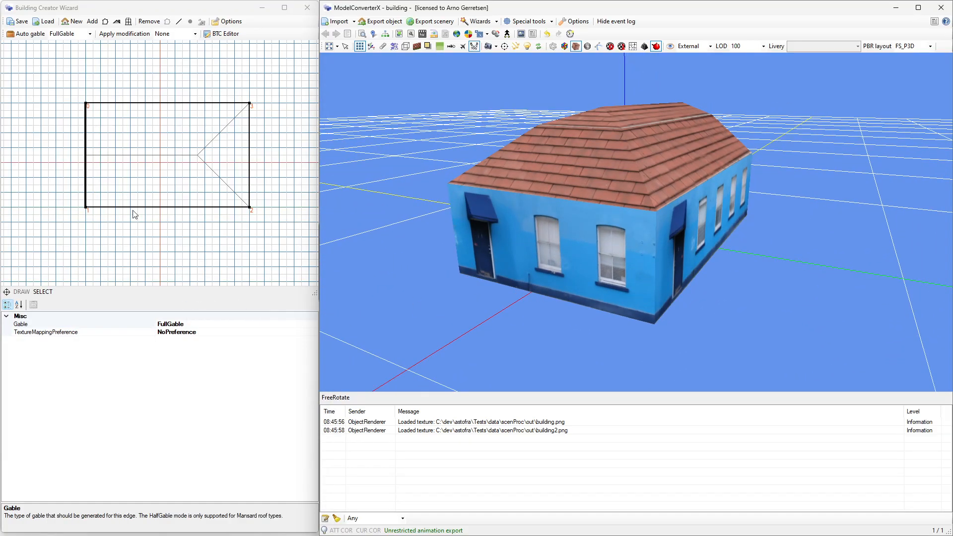
left_click(251, 186)
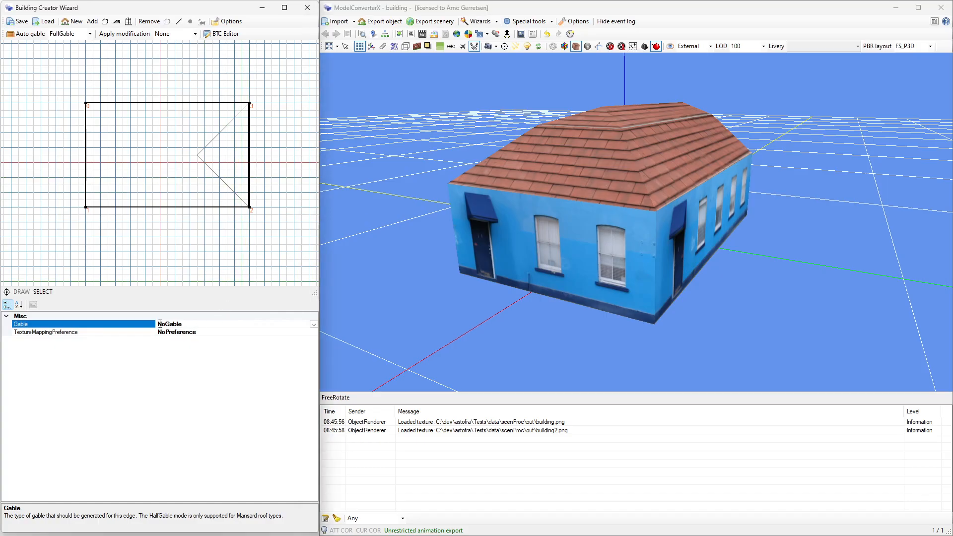
left_click(314, 324)
left_click_drag(496, 238, 465, 274)
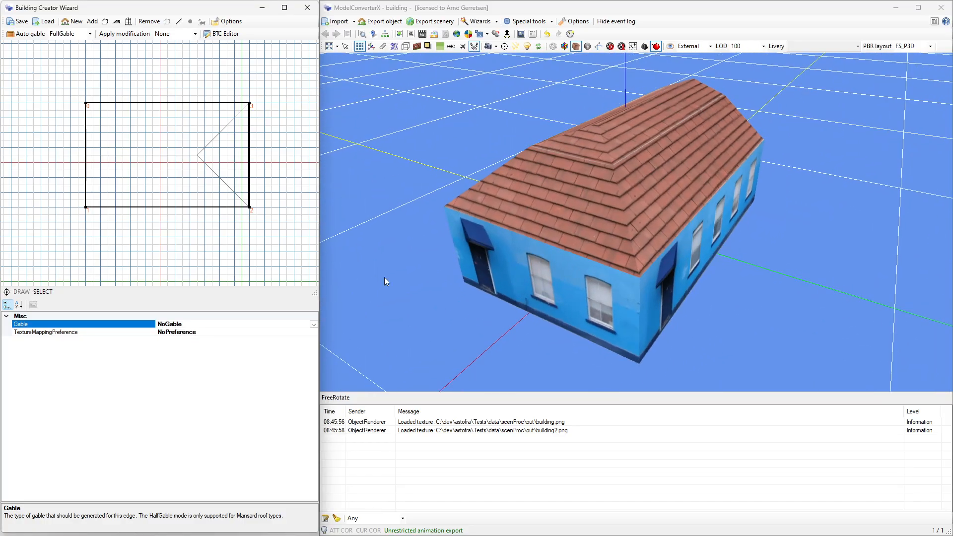
Set the footprint's right-hand short edge to HalfGable and inspect both end walls of the mansard building in 3D.
left_click(313, 324)
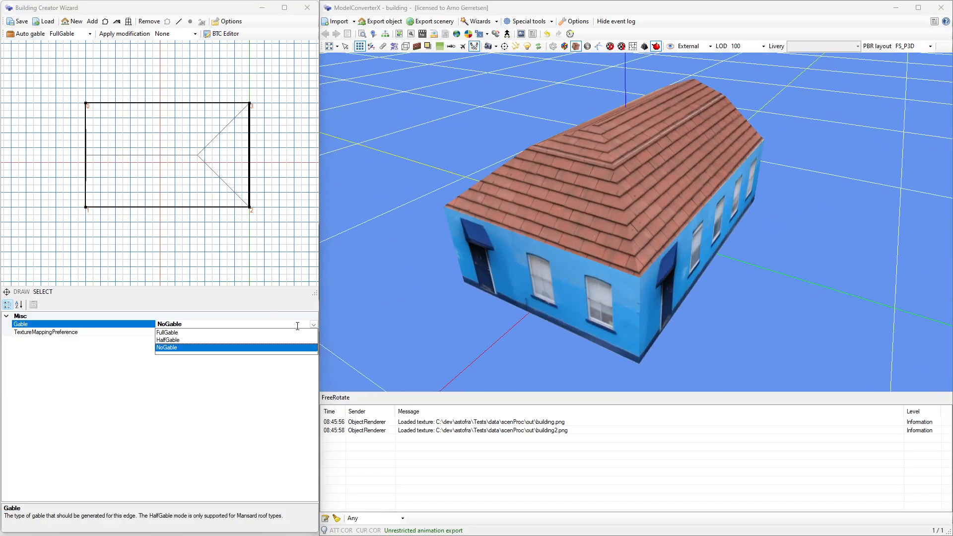
left_click(179, 340)
mouse_move(616, 210)
left_mouse_down()
mouse_move(599, 207)
mouse_move(608, 202)
left_mouse_up()
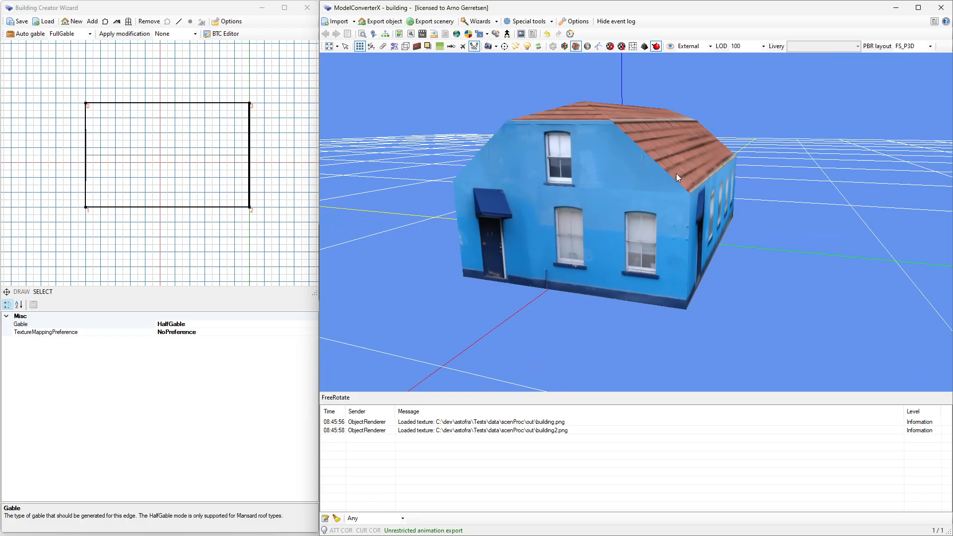
left_click_drag(634, 179, 499, 152)
left_click_drag(527, 184, 613, 133)
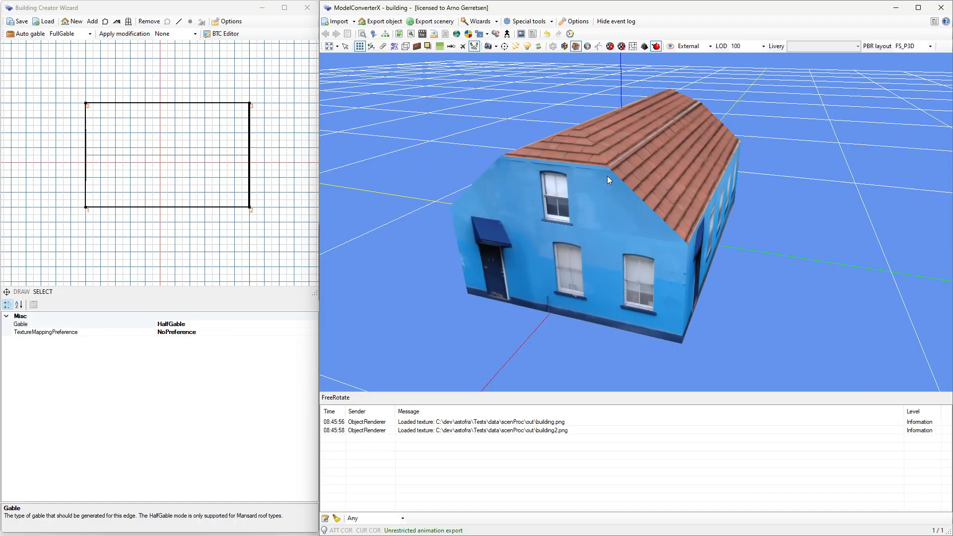
left_click_drag(610, 182, 536, 160)
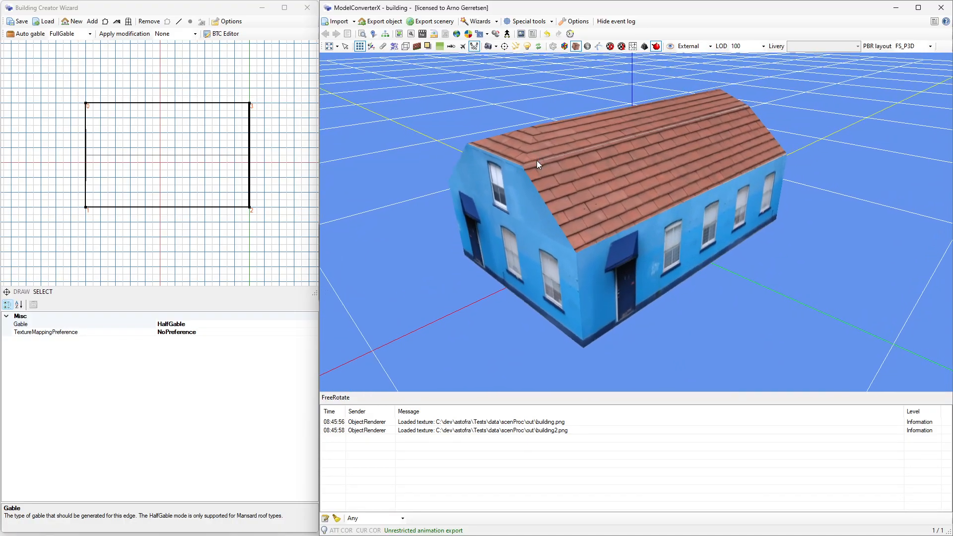
left_click_drag(630, 169, 459, 170)
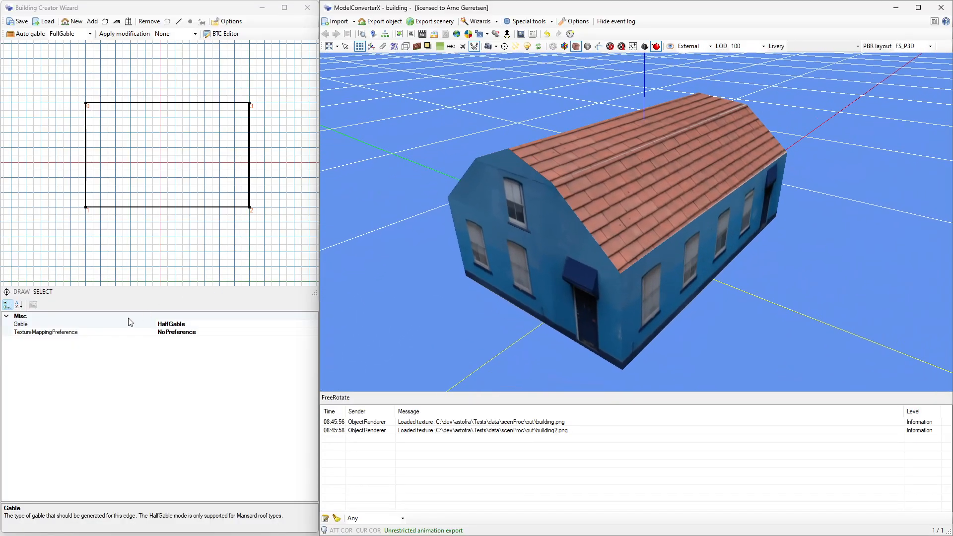
Set the whole building's roof type to Hipped and inspect the gabled end in 3D.
left_click(159, 169)
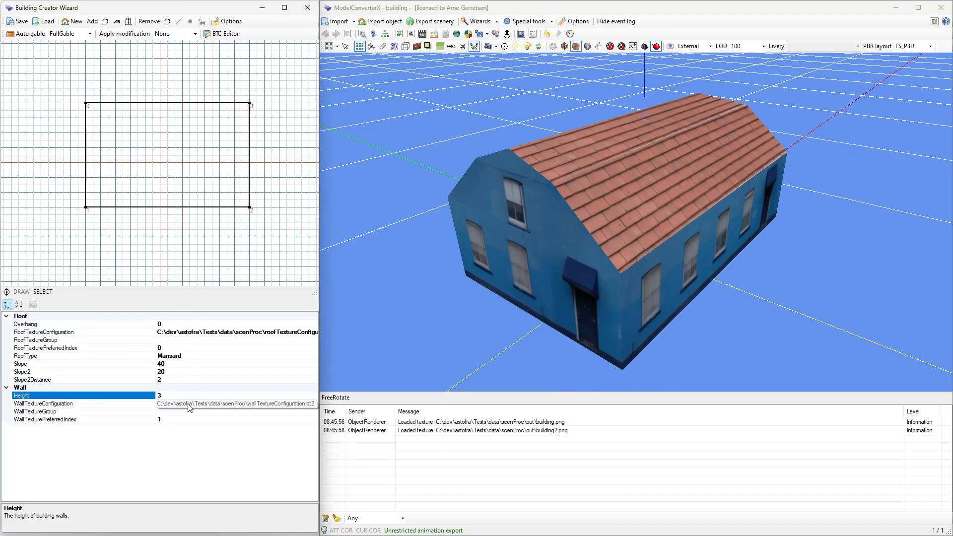
double_click(228, 355)
double_click(227, 356)
mouse_move(599, 279)
left_mouse_down()
mouse_move(499, 272)
mouse_move(610, 286)
left_mouse_up()
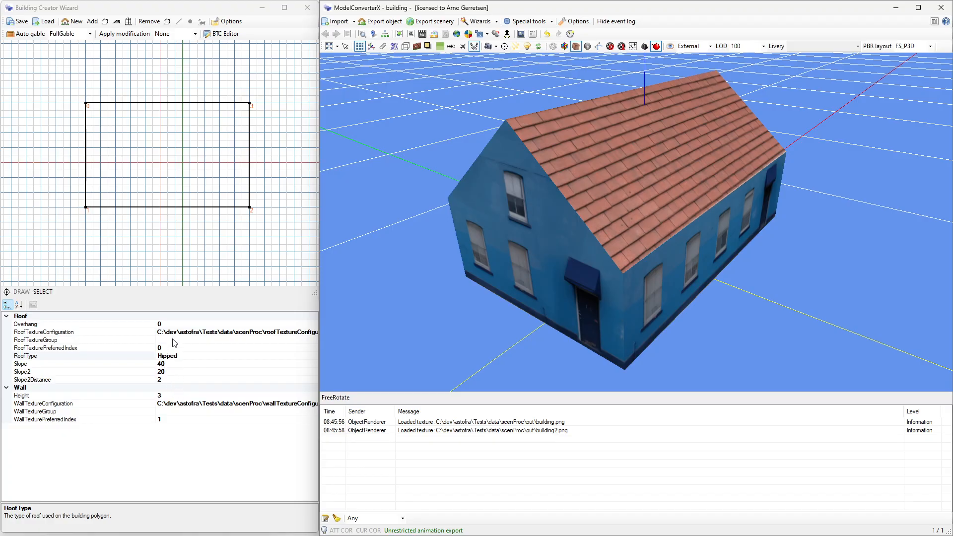
Set the roof overhang to 0.5 m and inspect the eaves from several sides and from below.
left_click(172, 323)
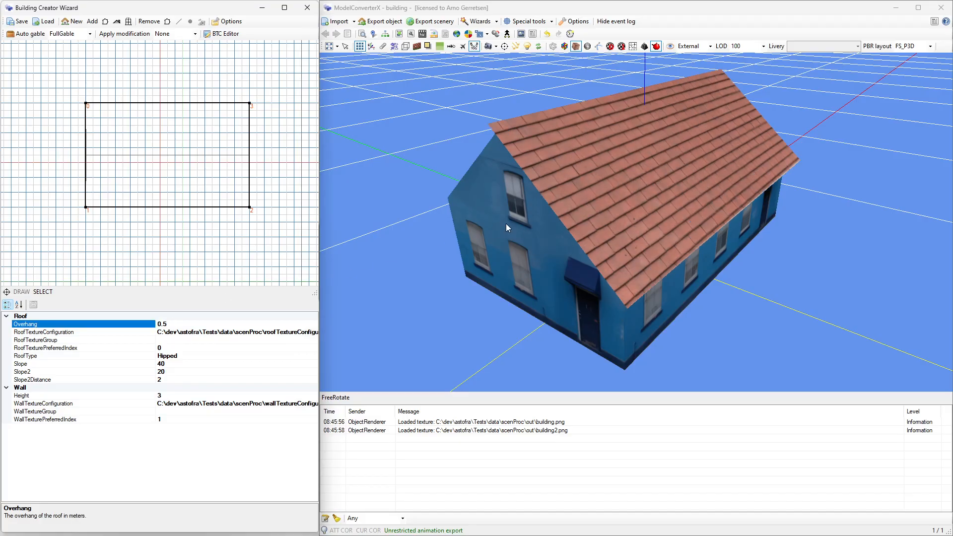
left_click_drag(676, 219, 521, 193)
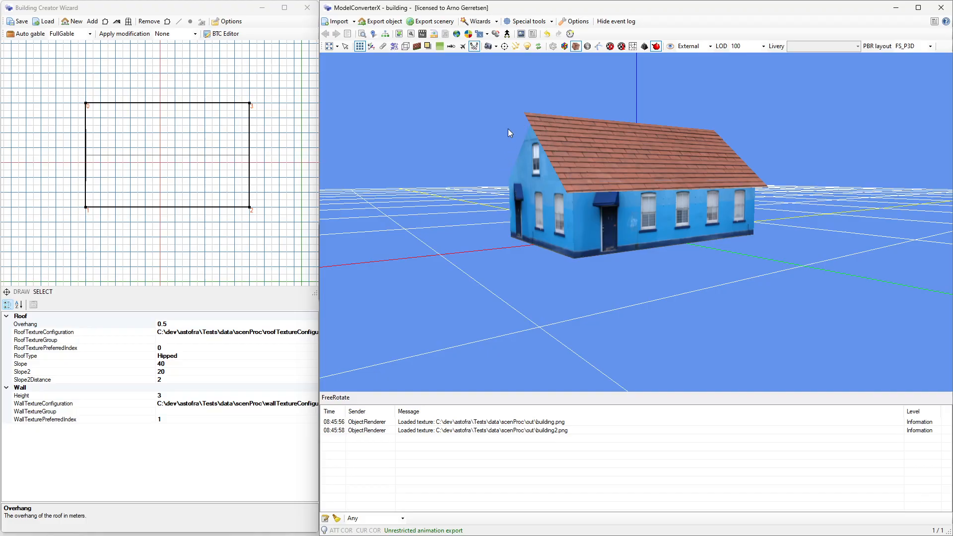
left_click_drag(572, 193, 607, 150)
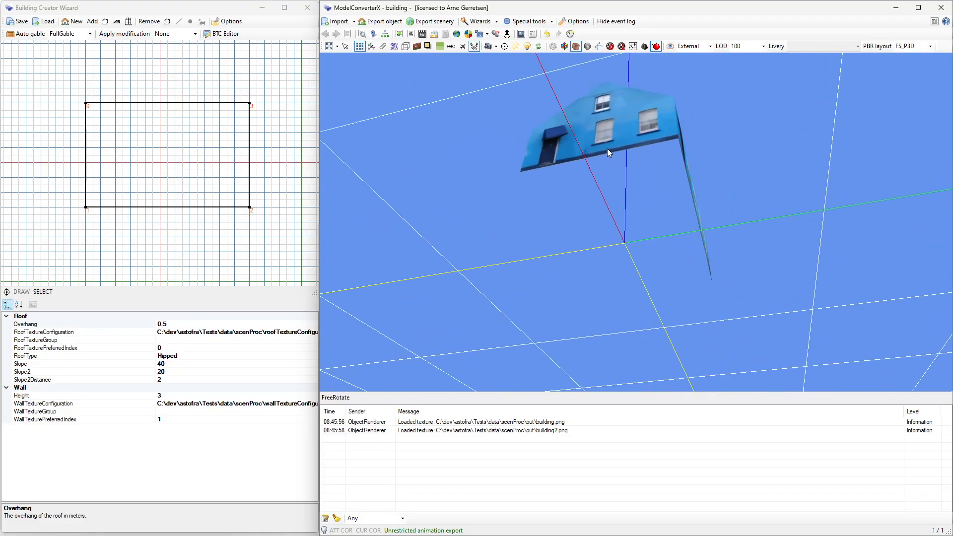
left_click_drag(716, 191, 608, 204)
Set the roof overhang to 2 m and inspect the building from the side.
left_click(176, 324)
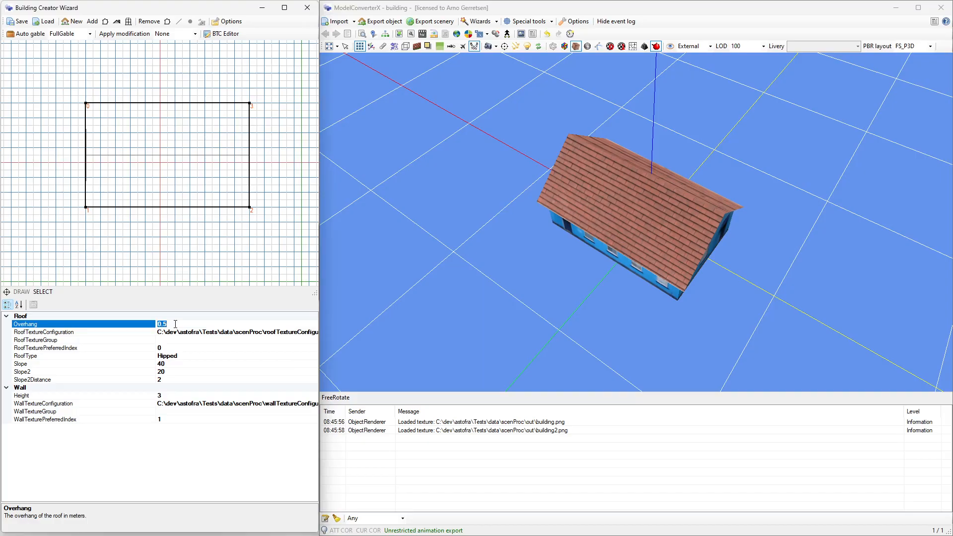
type("2")
key("Return")
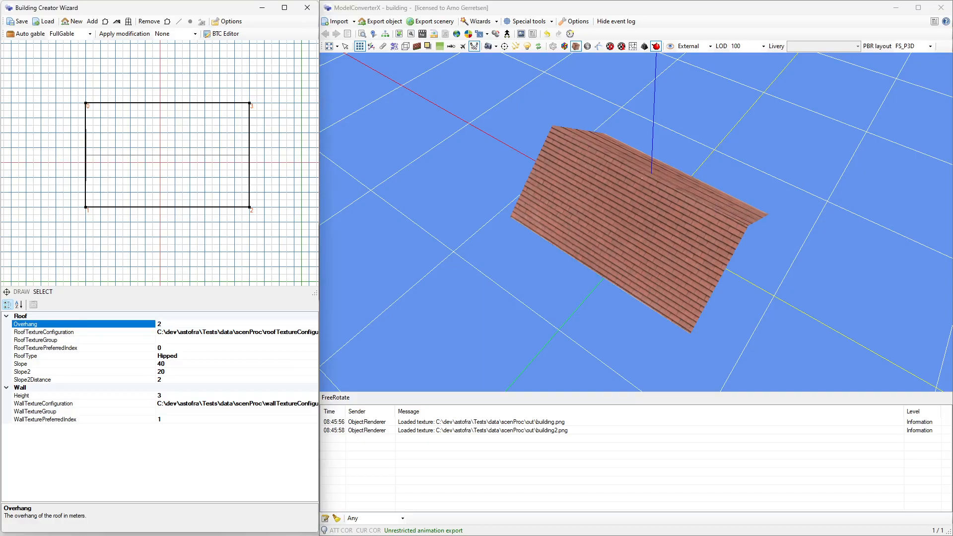
left_click_drag(424, 320, 609, 273)
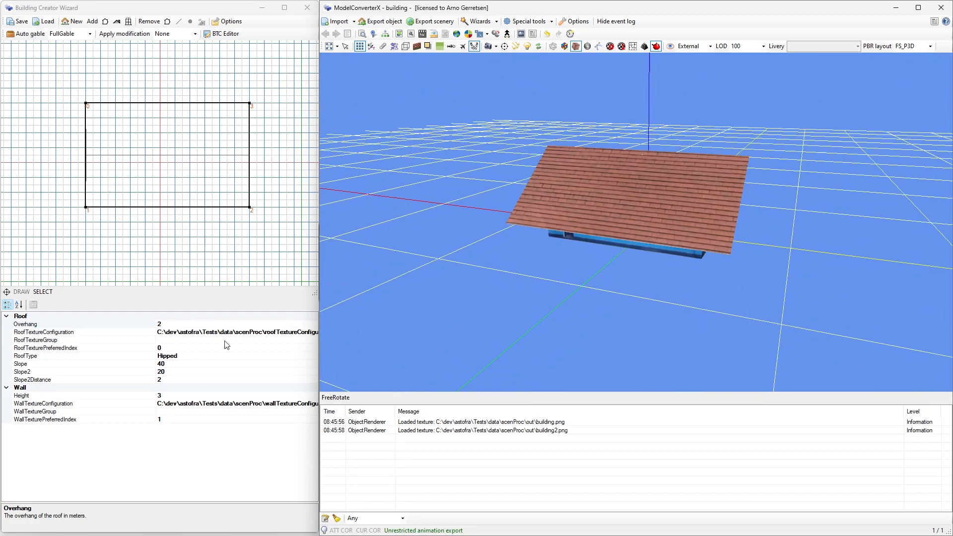
Set the roof overhang to 0.25 m and inspect the roof from the corner.
left_click(176, 324)
double_click(176, 324)
type("0.25")
key("Return")
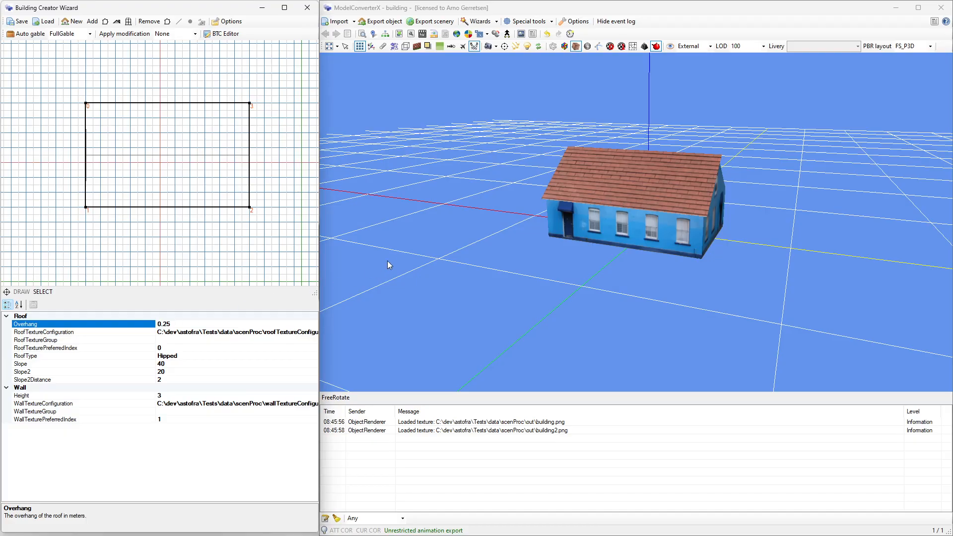
left_click_drag(570, 221, 597, 242)
Set the hipped roof's overhang to 0 m.
left_click(183, 324)
double_click(182, 324)
type("0")
key("Return")
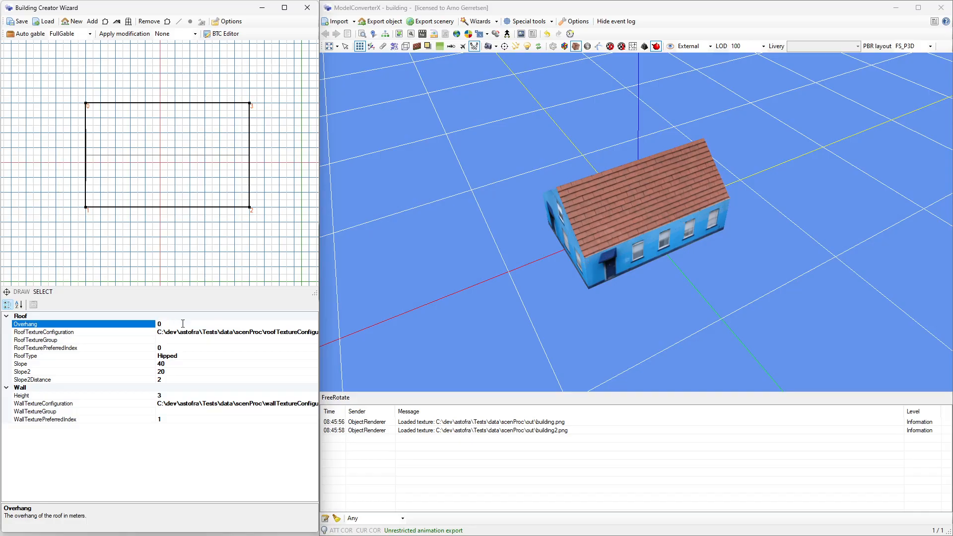
Try a negative roof overhang of -0.5 m and inspect the roof edges in 3D.
double_click(183, 323)
type("-0.5")
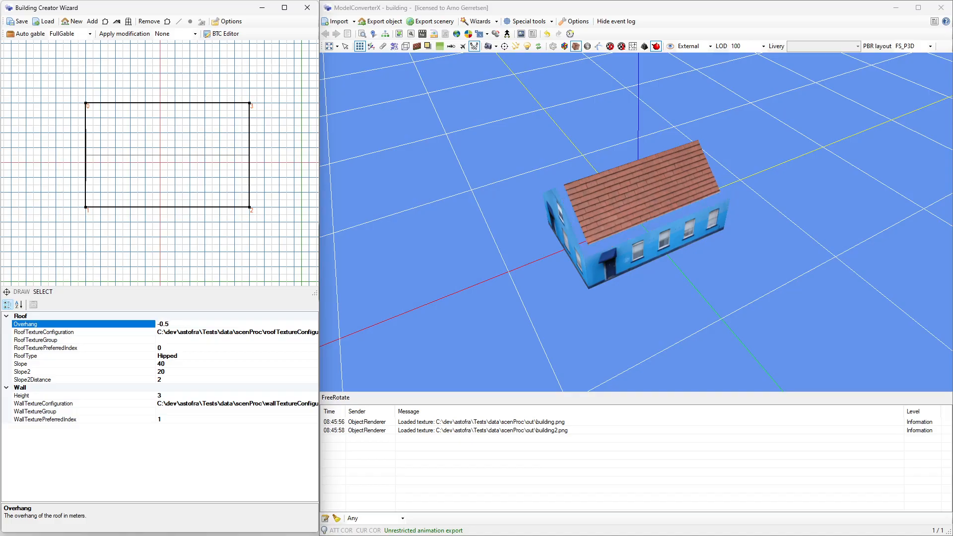
left_click_drag(546, 268, 572, 243)
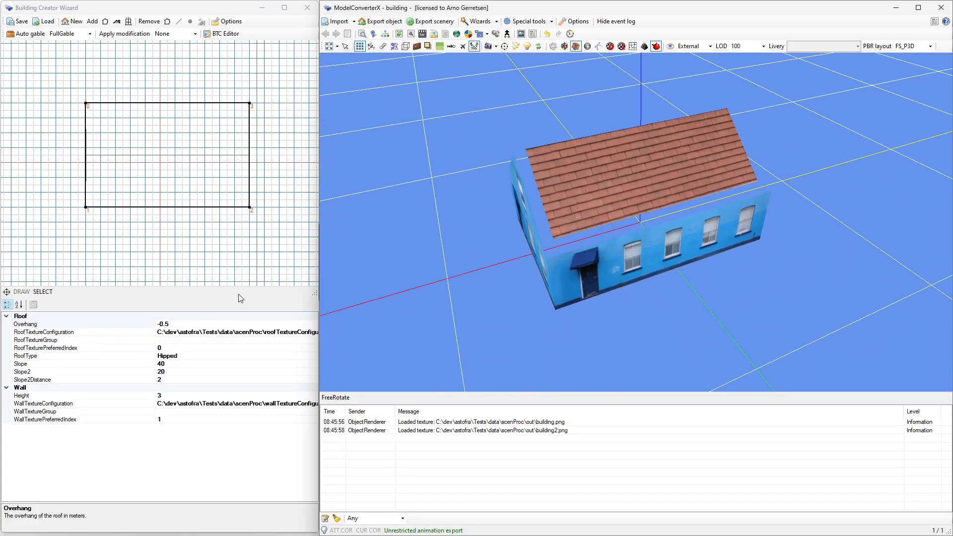
Set the roof overhang to 0.5 m and inspect the building from the corner.
left_click(198, 322)
left_click(198, 324)
double_click(197, 324)
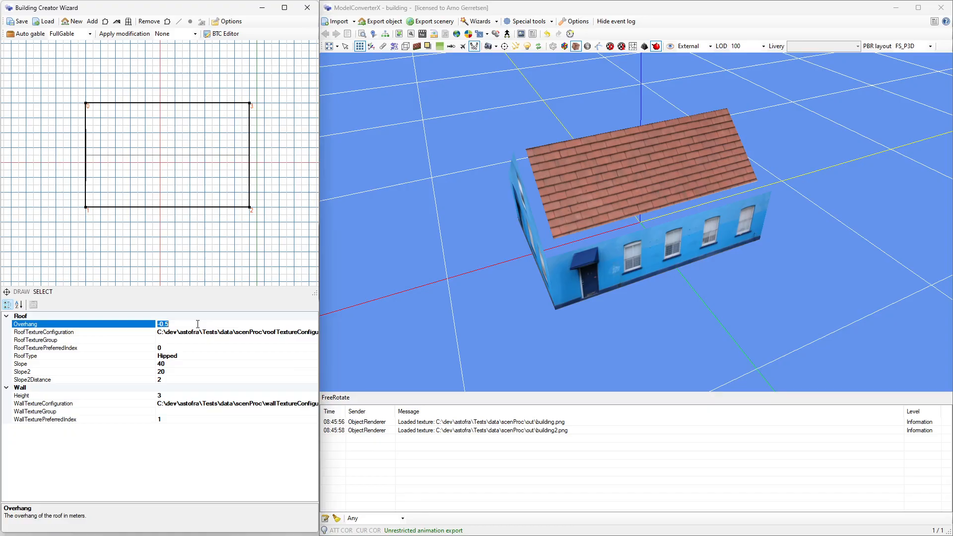
type("0.5")
key("Return")
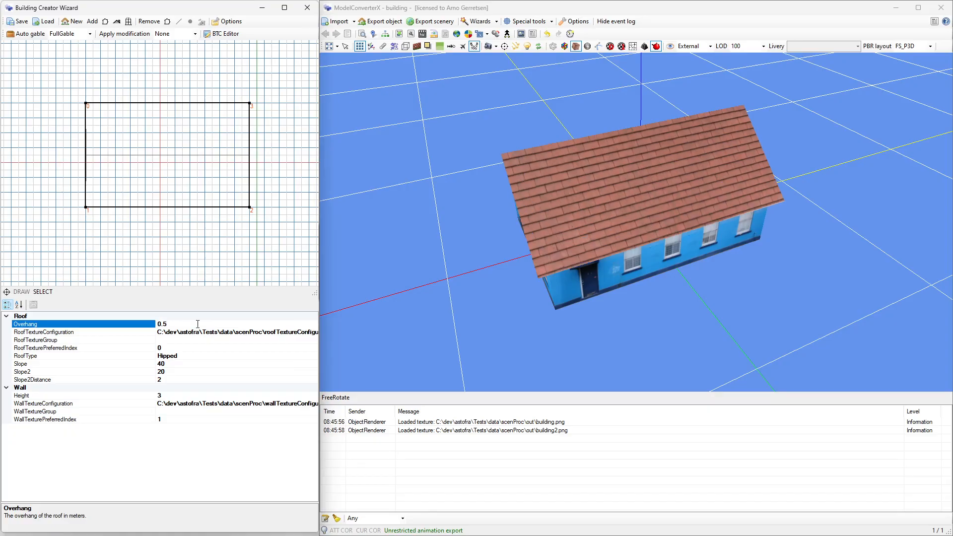
left_click_drag(491, 276, 565, 250)
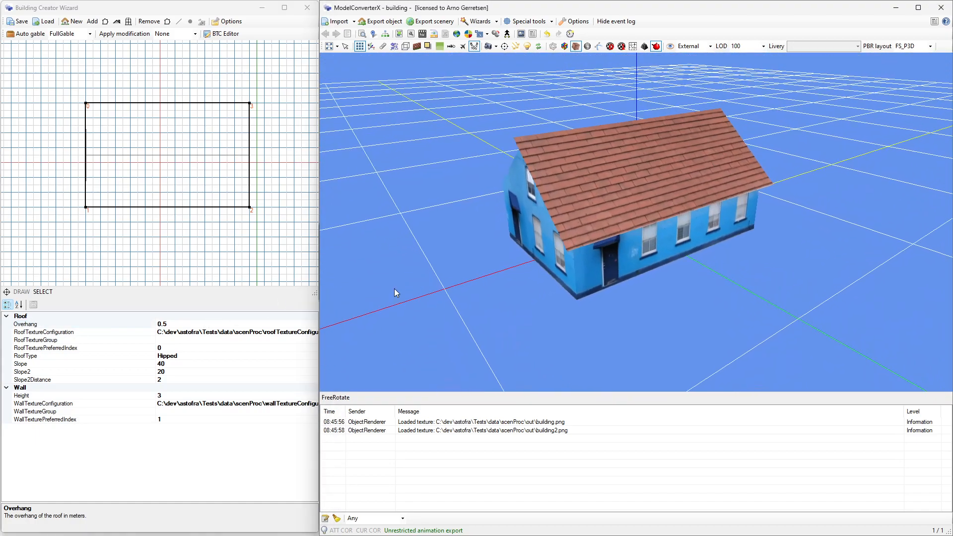
Set the whole building's roof type to Flat.
left_click(206, 356)
left_click(313, 356)
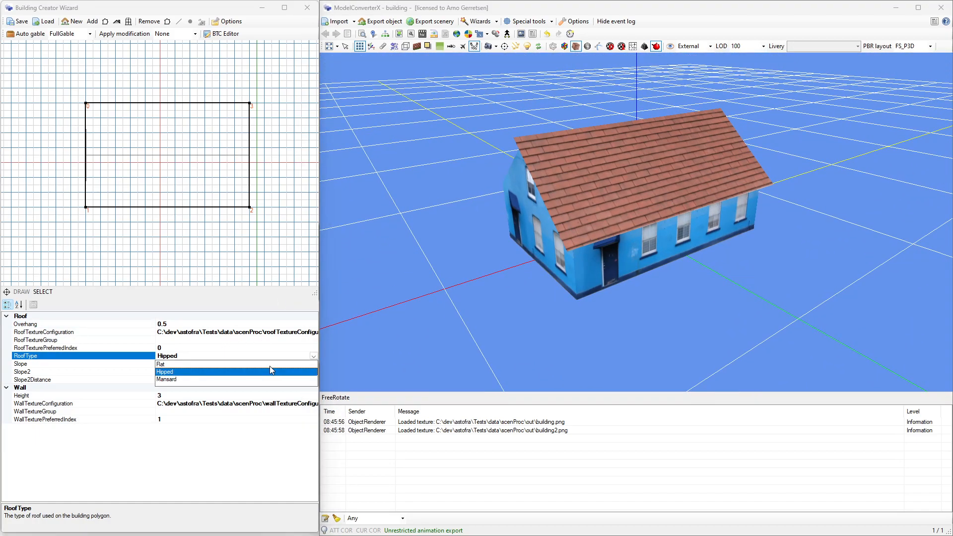
left_click(267, 365)
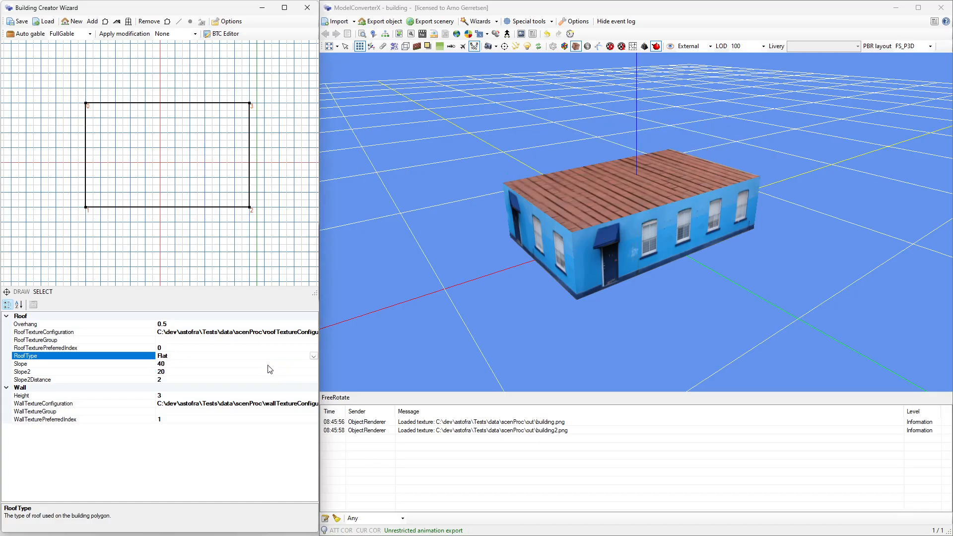
Set the whole building's roof type to Mansard and inspect how the overhang meets the end walls in 3D.
left_click(314, 355)
left_click(174, 380)
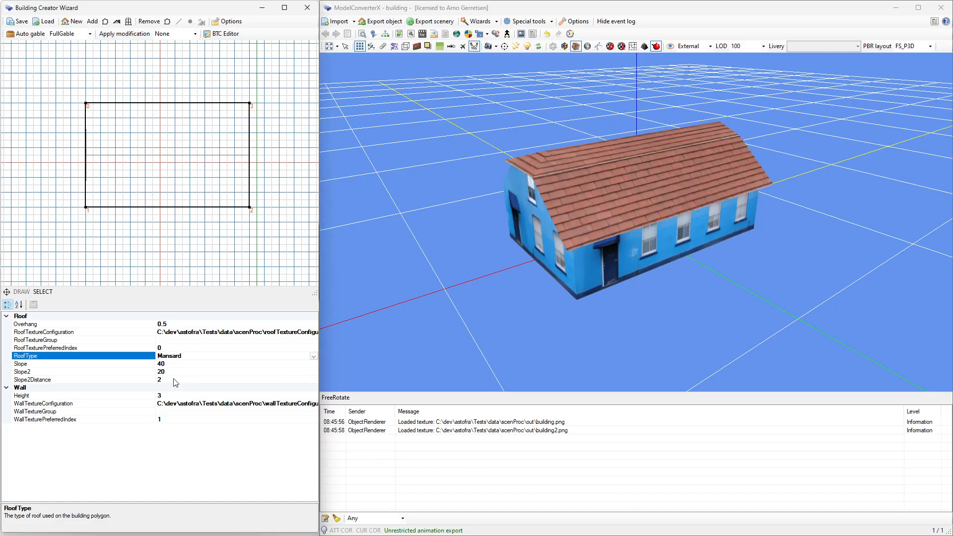
left_click_drag(576, 248, 567, 215)
left_click_drag(760, 206, 683, 272)
left_click_drag(480, 229, 537, 235)
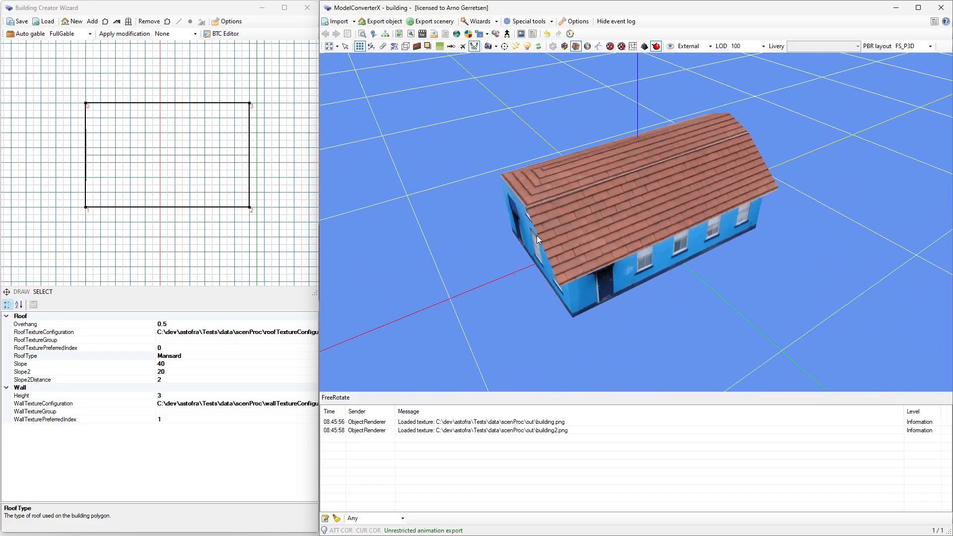
Set the mansard roof's overhang to 0 m.
left_click(172, 324)
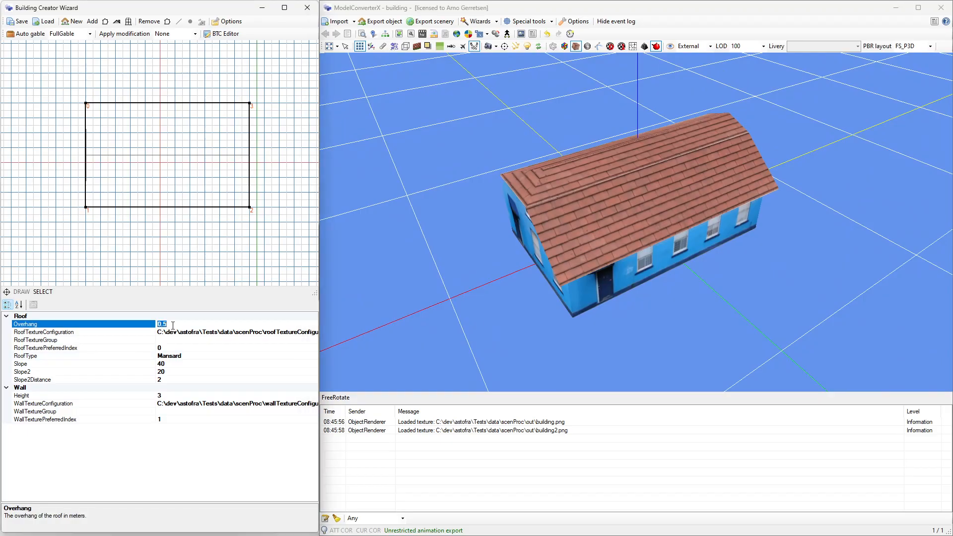
type("0")
key("Return")
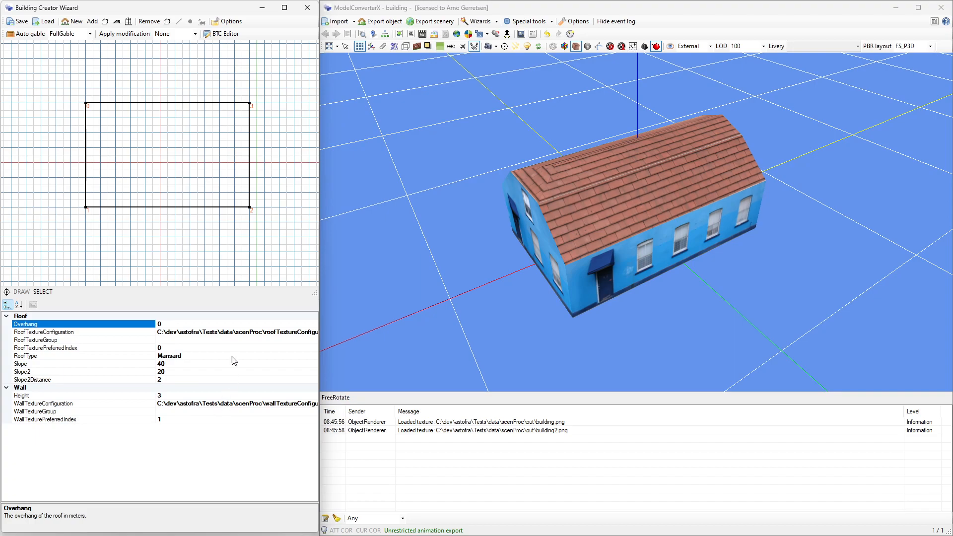
Add a second four-cornered polygon against the right half of the footprint's lower long edge and inspect the extension in 3D.
left_click(105, 22)
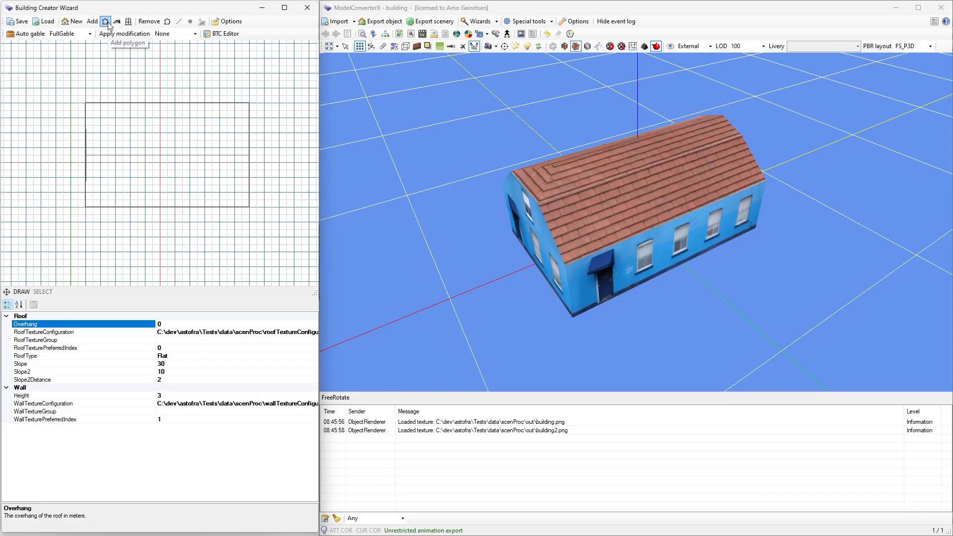
left_click(160, 207)
left_click(160, 251)
left_click(250, 252)
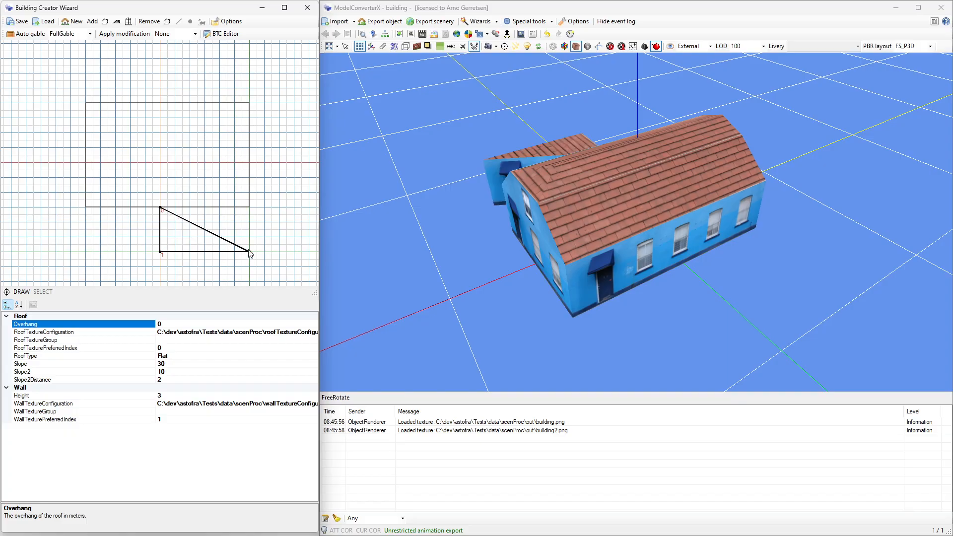
left_click(247, 207)
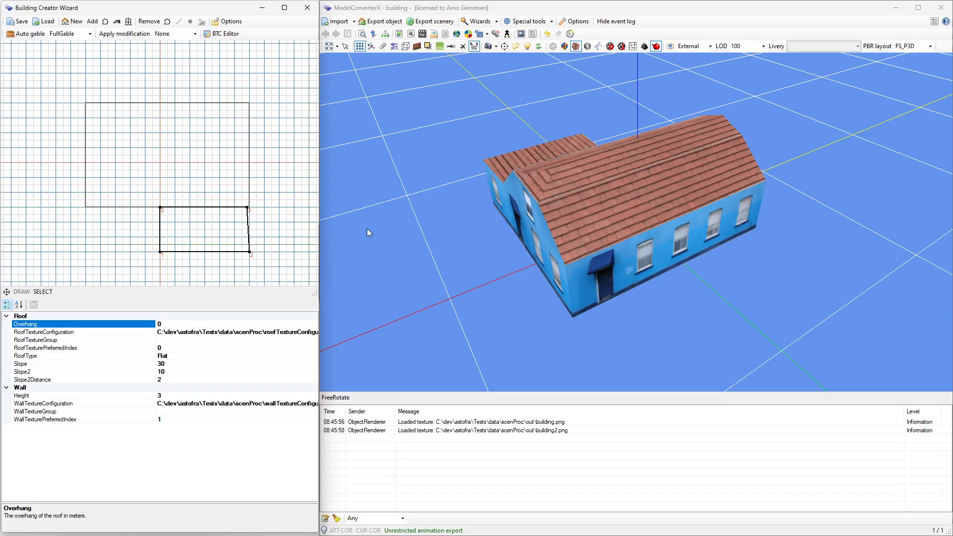
left_click_drag(730, 187, 611, 184)
left_click_drag(735, 232, 703, 267)
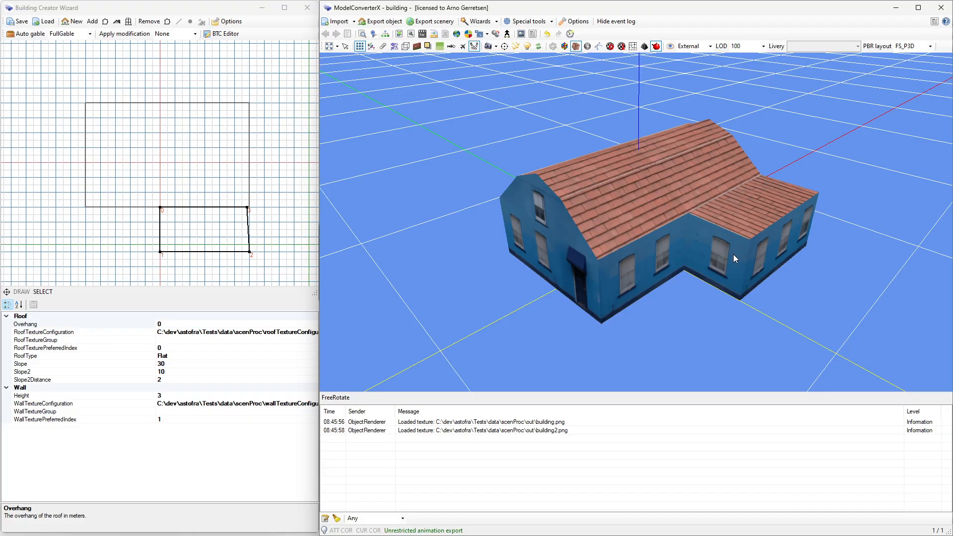
Set the TextureMappingPreference of the extension's left-hand short edge to Door.
left_click(160, 233)
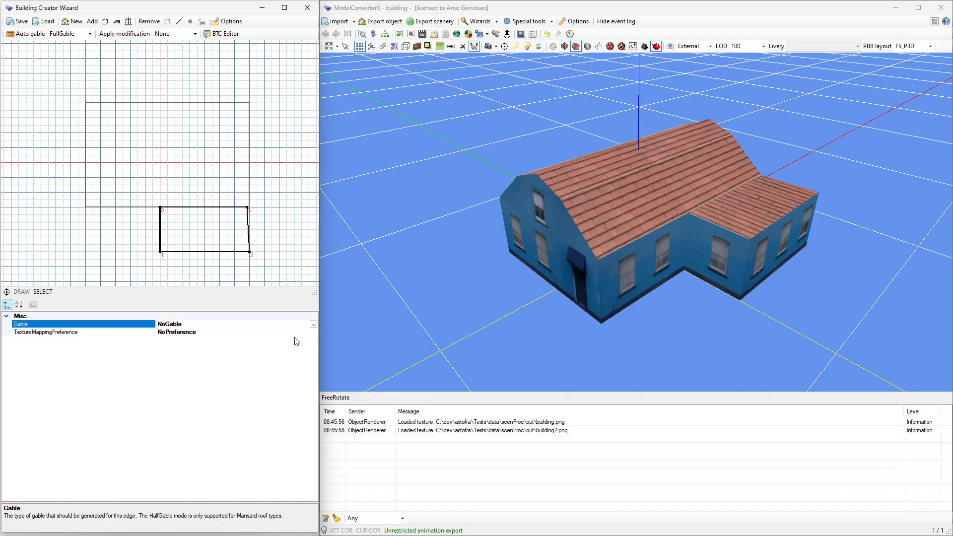
left_click(315, 333)
left_click(314, 332)
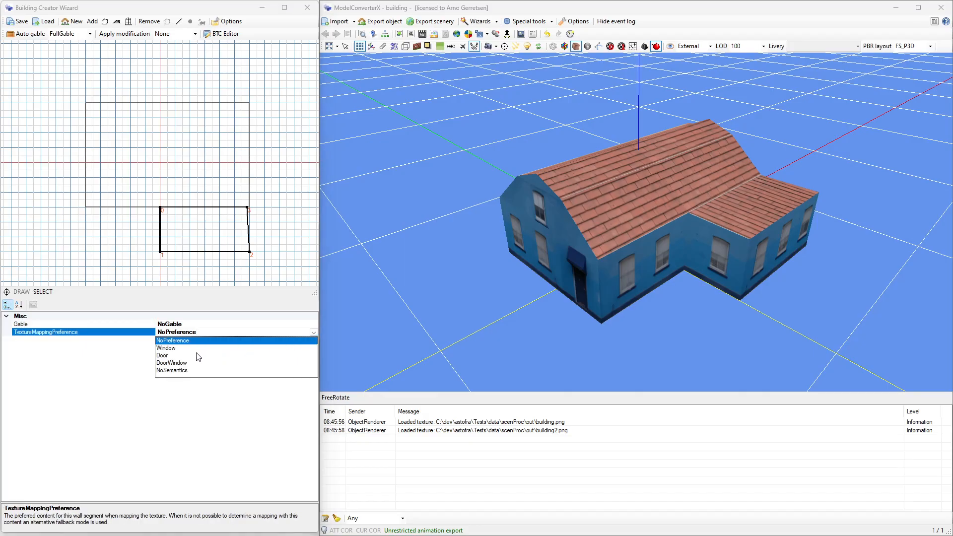
left_click(180, 355)
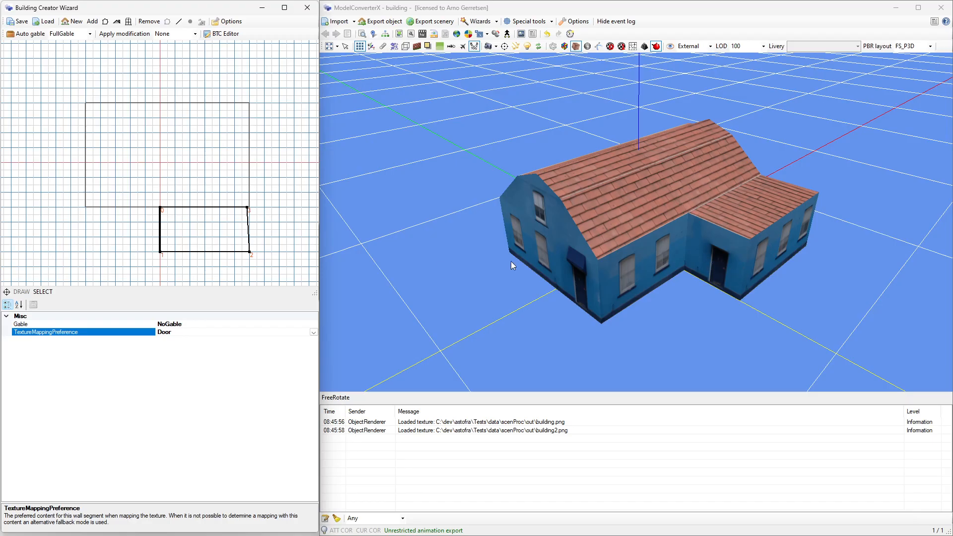
Set the TextureMappingPreference of the extension's lower long edge and right-hand short edge to NoSemantics, inspecting the walls in 3D.
left_click(217, 252)
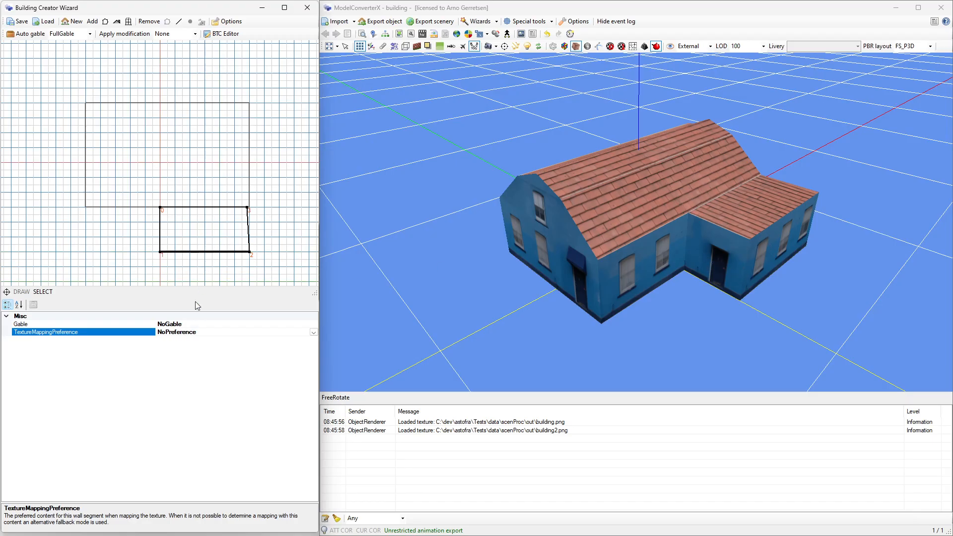
left_click(314, 332)
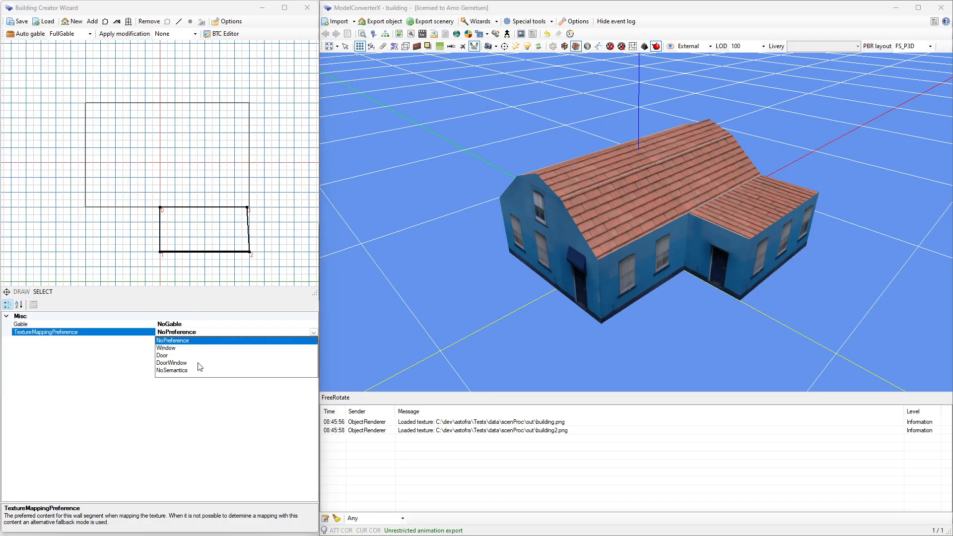
left_click(182, 371)
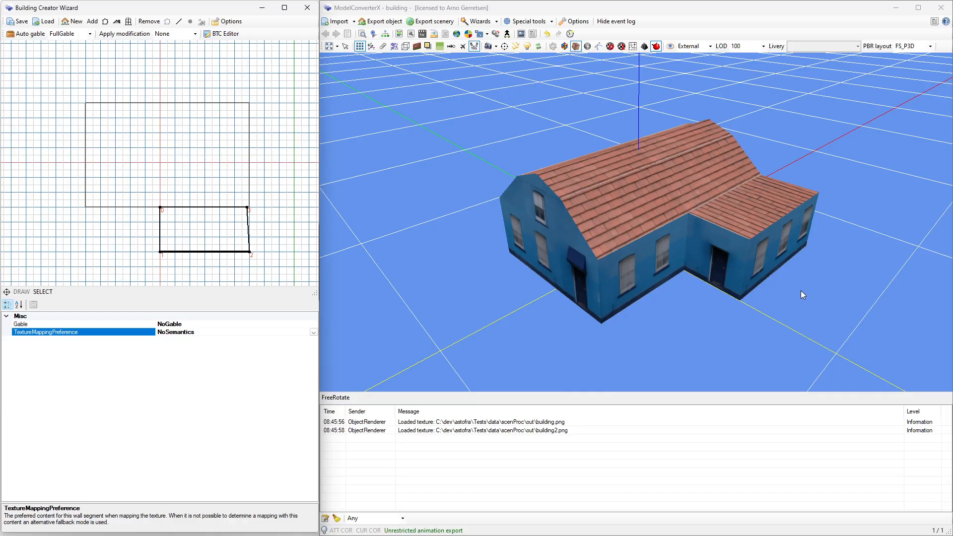
left_click_drag(708, 297, 457, 298)
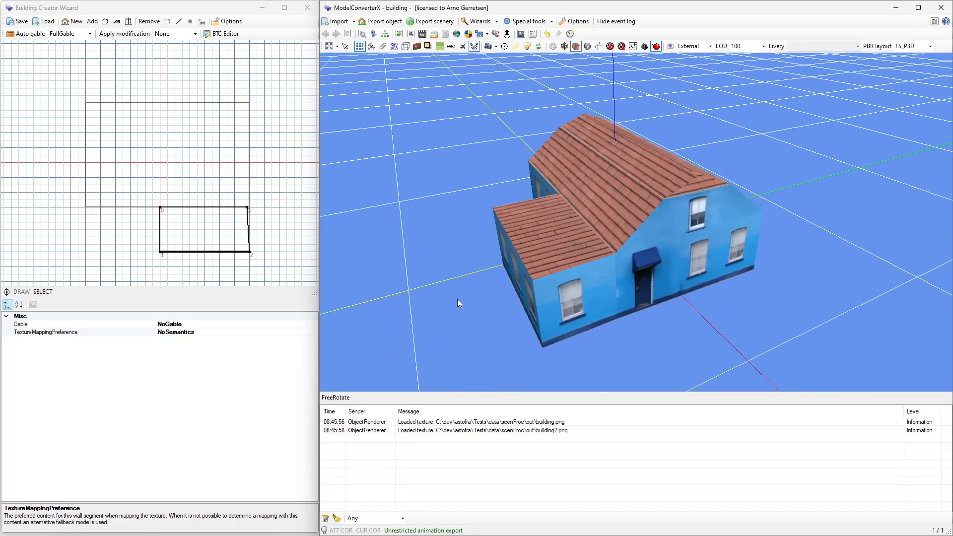
left_click(249, 230)
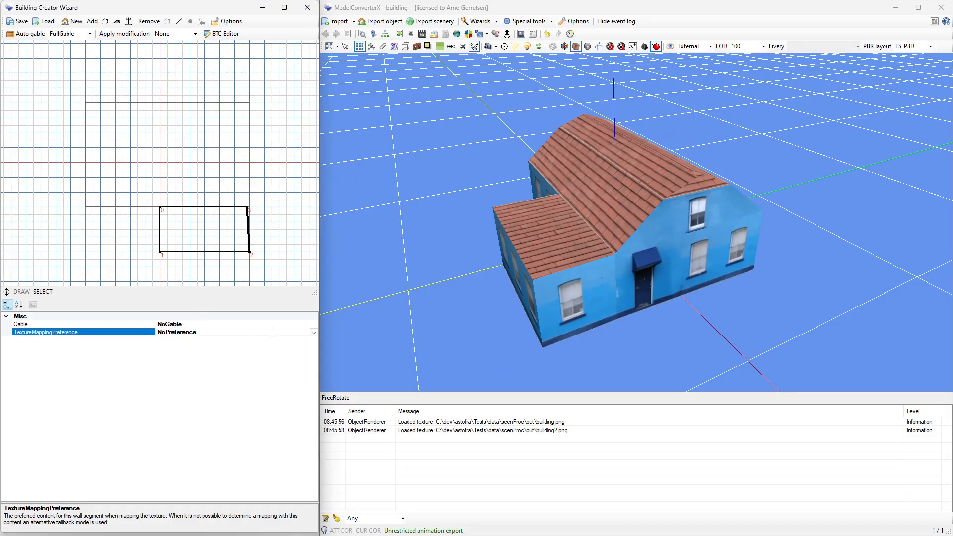
left_click(313, 332)
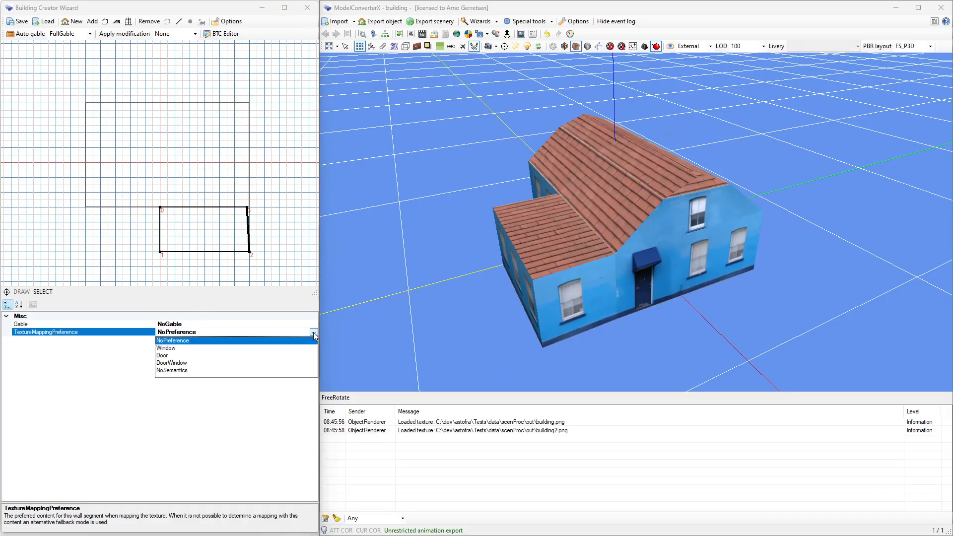
left_click(180, 371)
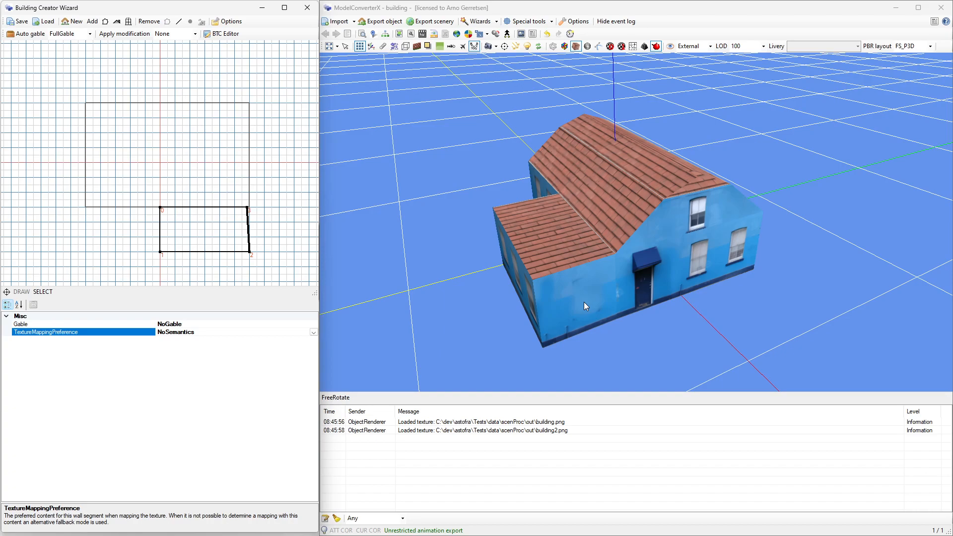
left_click_drag(584, 302, 620, 273)
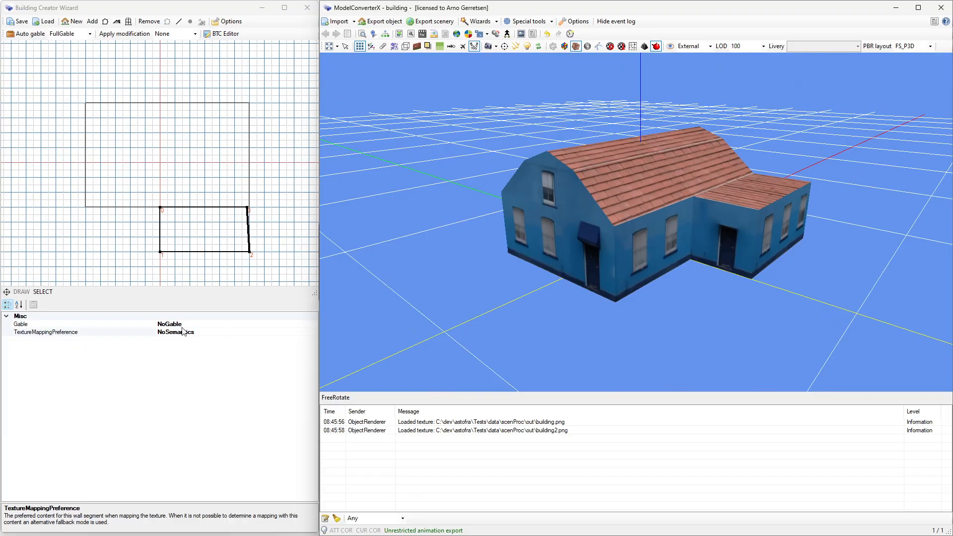
Review the TextureMappingPreference options available for the extension's left-hand short edge.
left_click(162, 240)
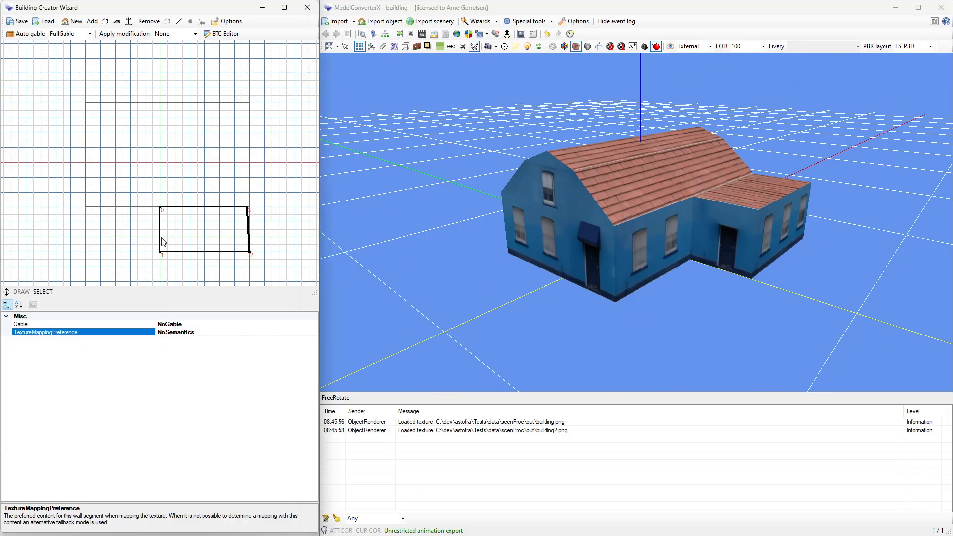
left_click(313, 332)
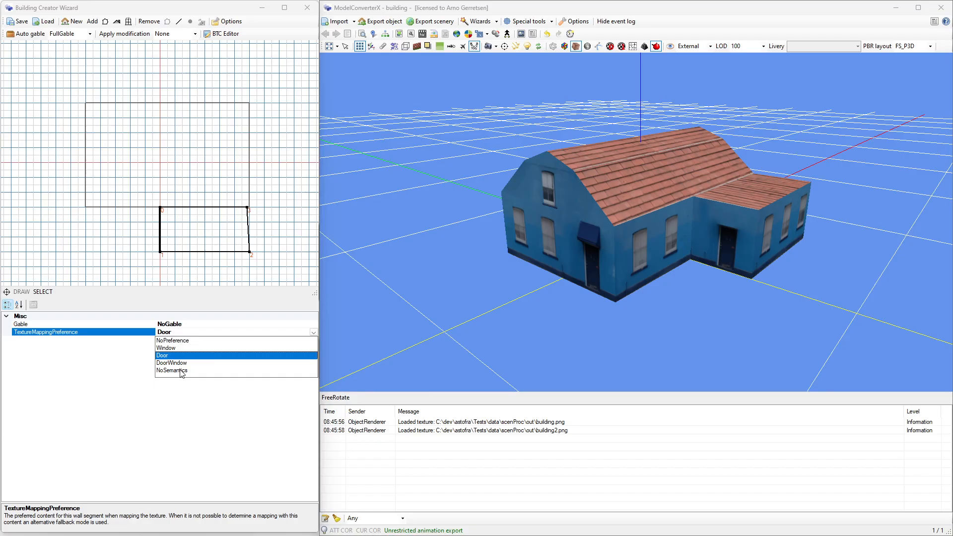
left_click(314, 332)
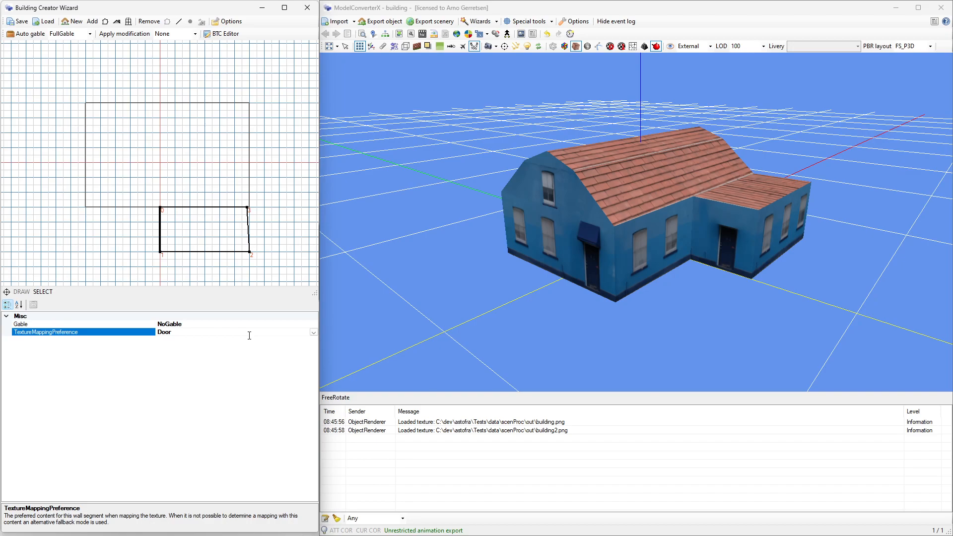
Move the extension's upper-right vertex onto the main building's lower-right corner so the extension's short edge runs straight.
middle_click_drag(263, 219, 234, 198)
scroll(228, 183, "up", 3)
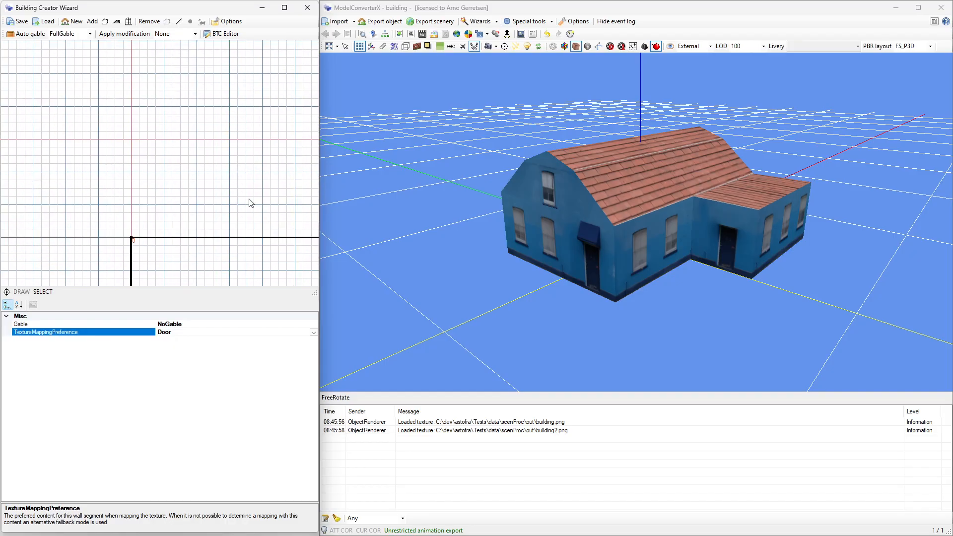
scroll(249, 199, "down", 1)
scroll(289, 218, "down", 1)
middle_click_drag(290, 219, 269, 212)
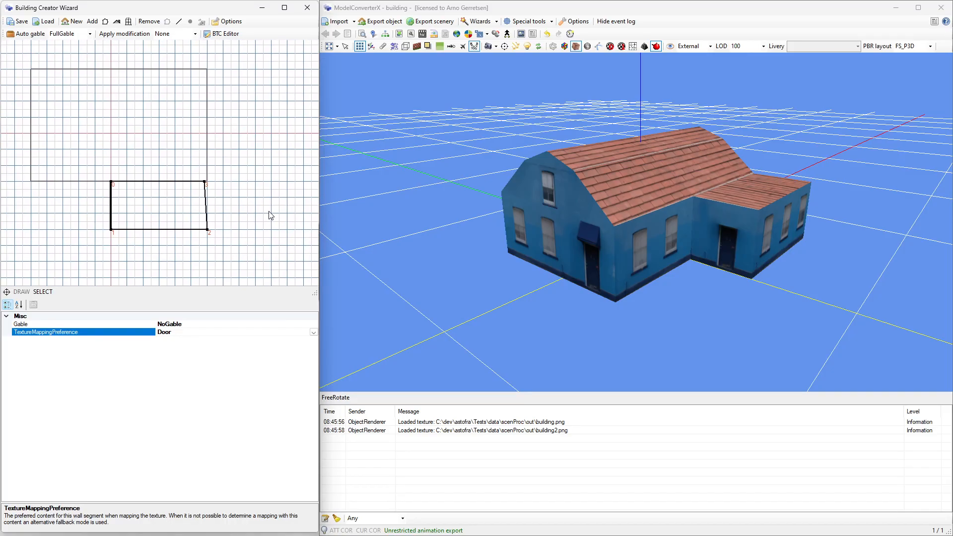
left_click(206, 183)
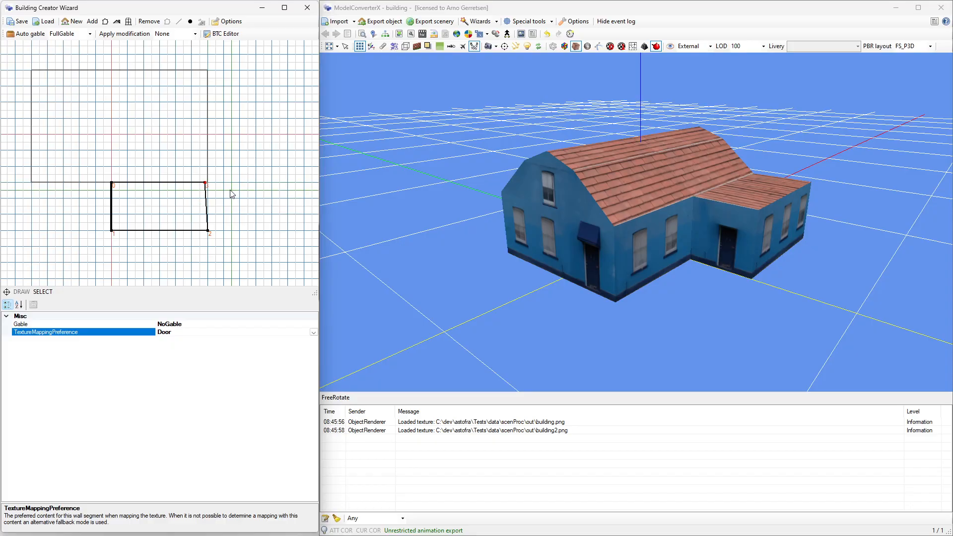
mouse_move(205, 183)
left_mouse_down()
mouse_move(229, 197)
mouse_move(250, 182)
mouse_move(213, 209)
mouse_move(224, 193)
mouse_move(208, 183)
left_mouse_up()
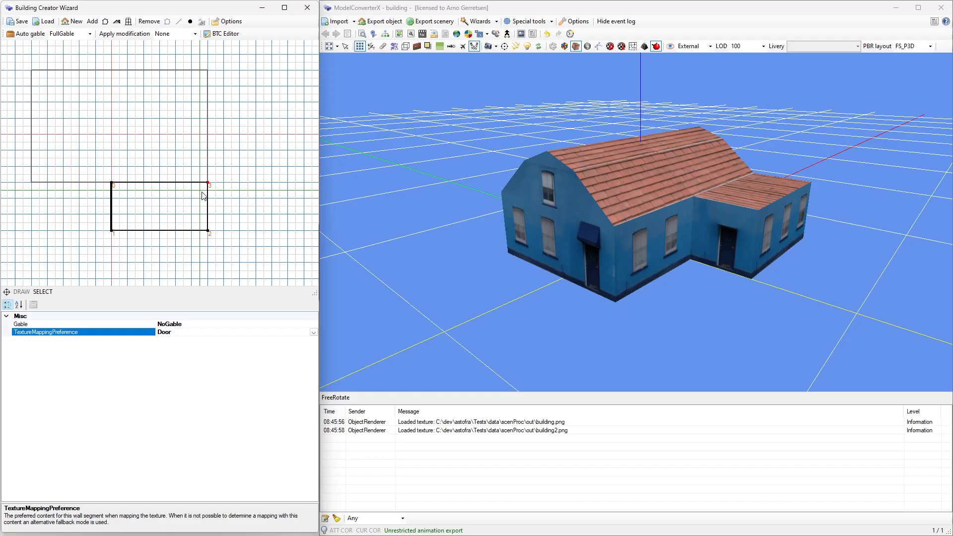
Remove the extension's lower-right vertex and restore the rectangle by adding a vertex on the diagonal edge and moving it to that corner.
left_click(208, 230)
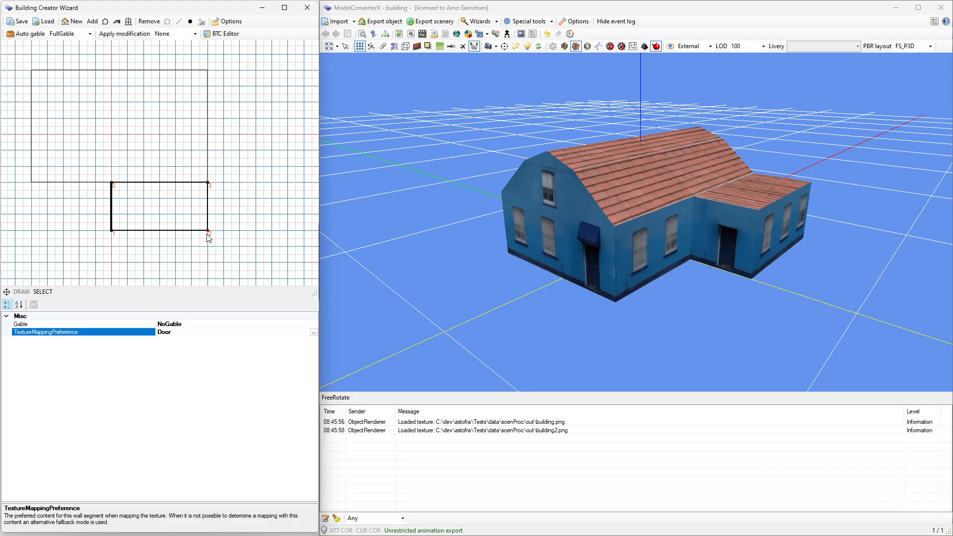
left_click(193, 22)
left_click(155, 211)
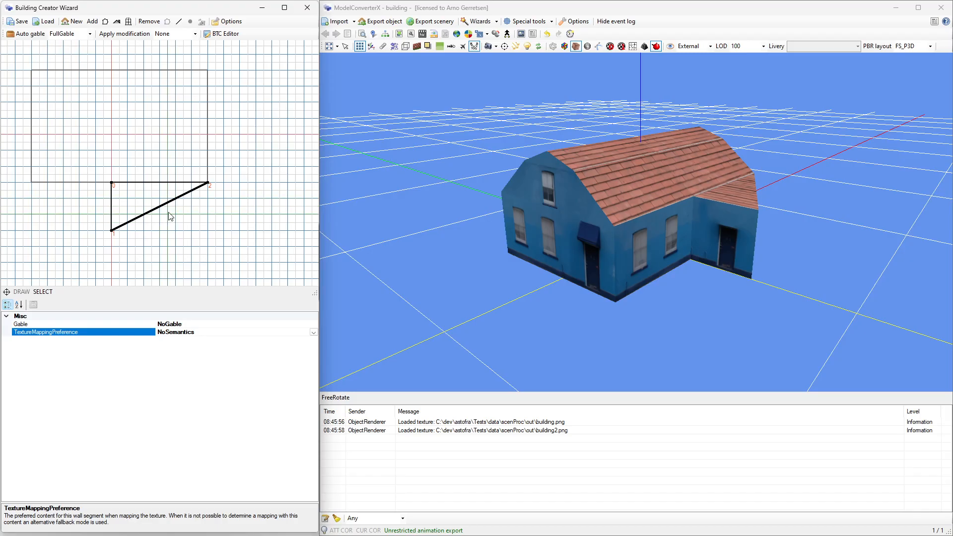
left_click_drag(177, 222, 207, 230)
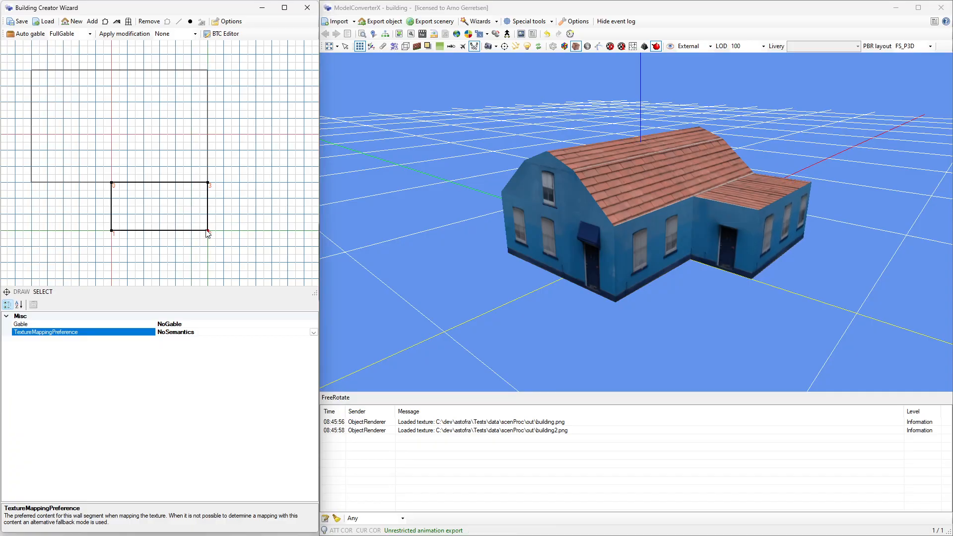
Add two vertices along the extension's lower edge, moving them outward to form a bay-shaped end with angled corners.
left_click(170, 231)
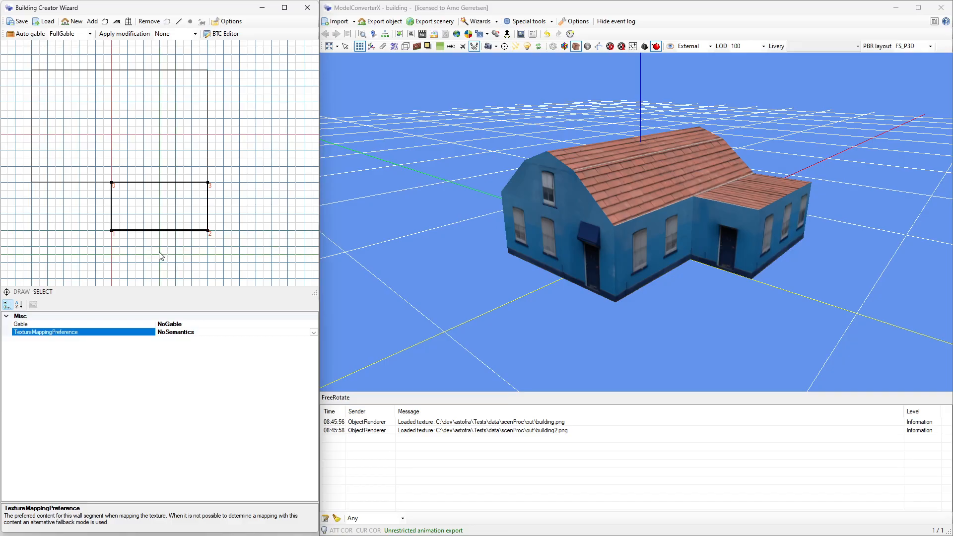
left_click_drag(164, 249, 132, 255)
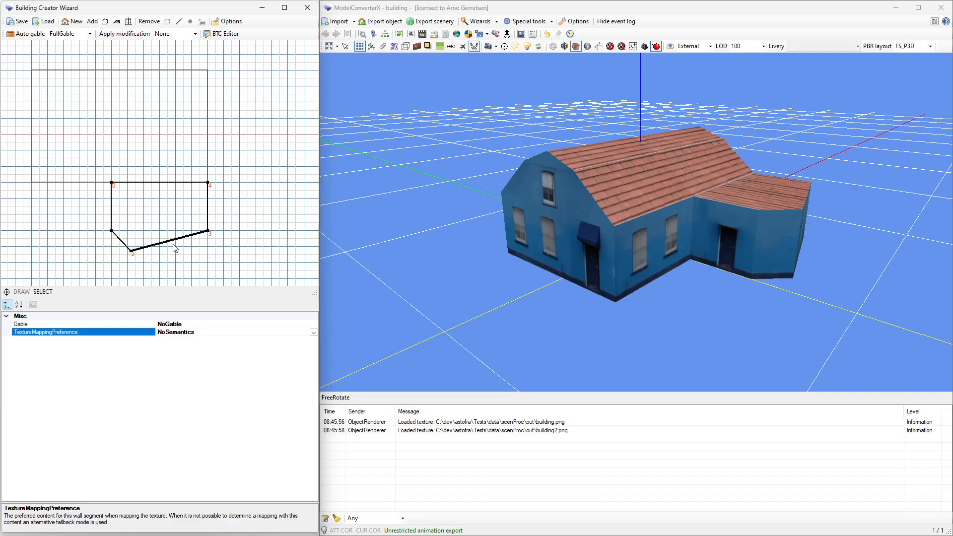
left_click_drag(179, 249, 192, 252)
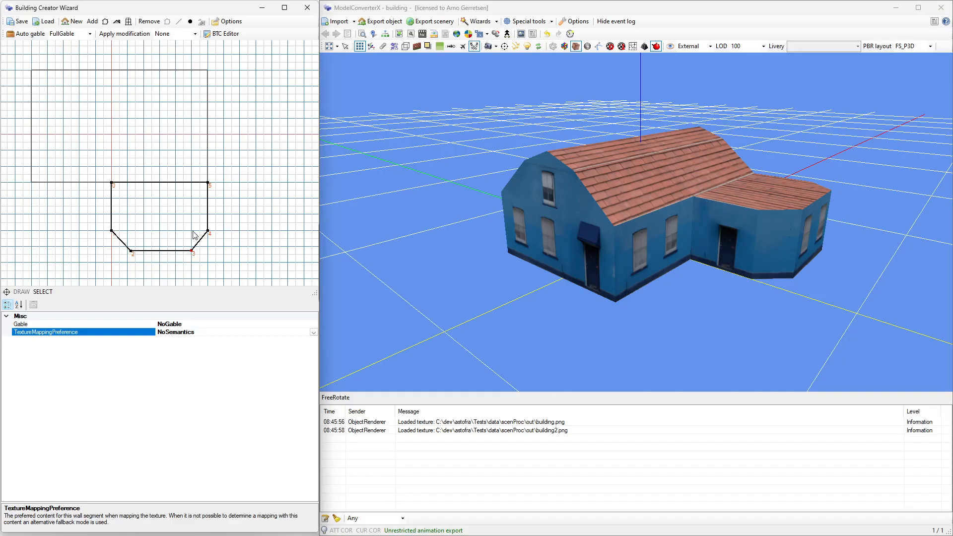
Remove the whole extension polygon from the building.
middle_click_drag(150, 198, 184, 215)
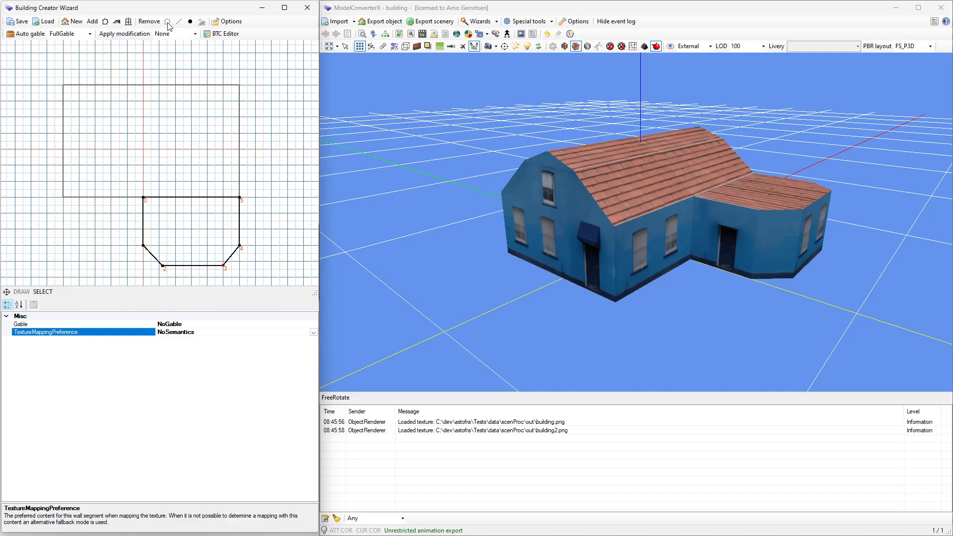
left_click(192, 227)
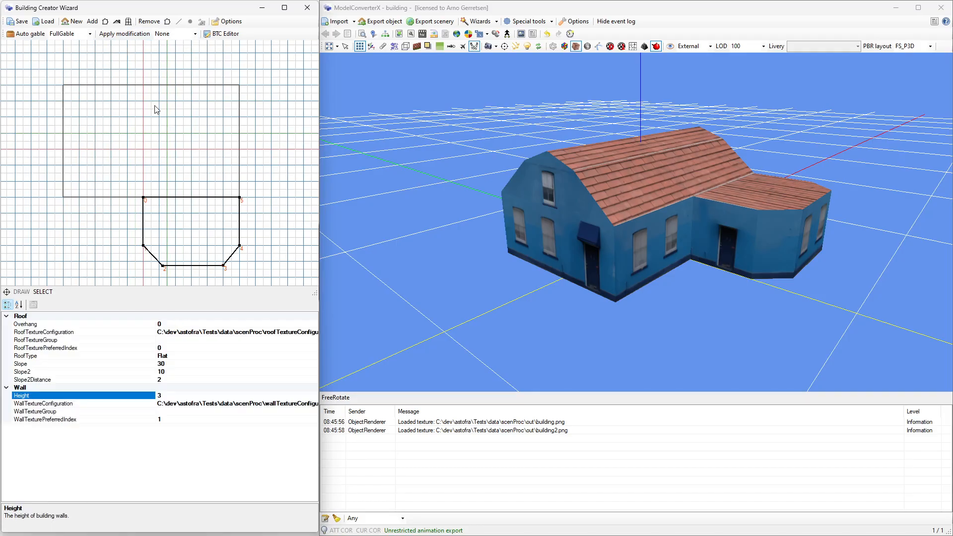
left_click(167, 22)
Set the main building polygon's roof type to Hipped.
left_click(158, 153)
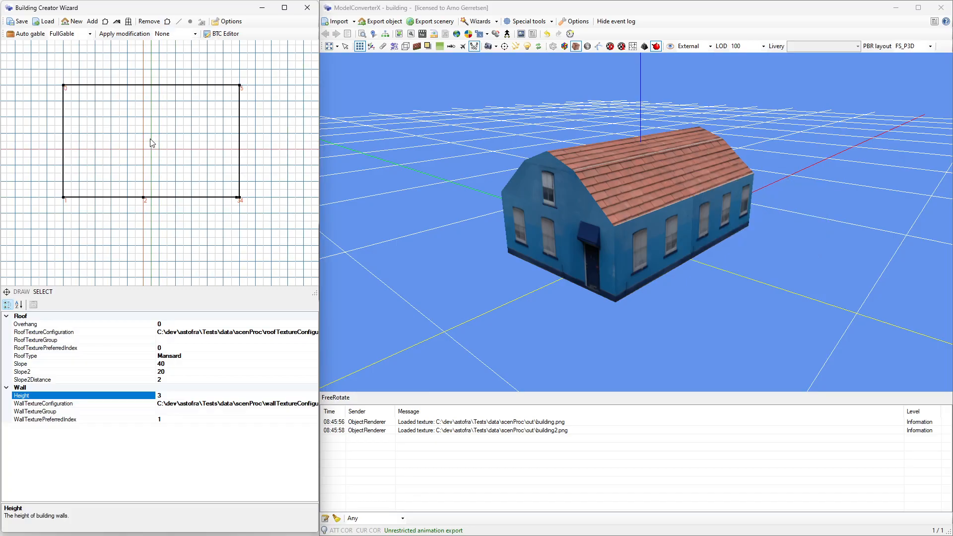
double_click(190, 355)
double_click(189, 355)
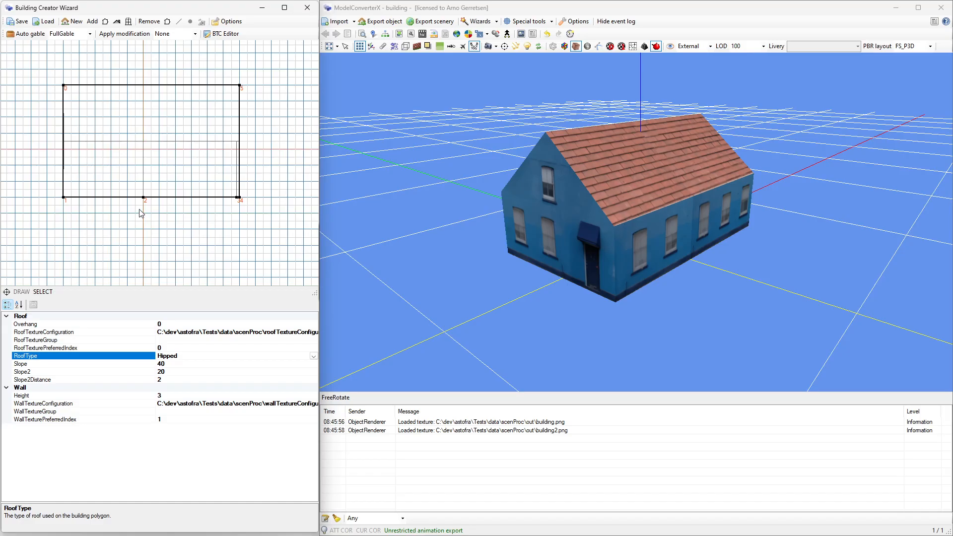
Remove the two leftover intermediate vertices from the main building's lower long edge, leaving a four-cornered footprint.
left_click(144, 198)
left_click(190, 22)
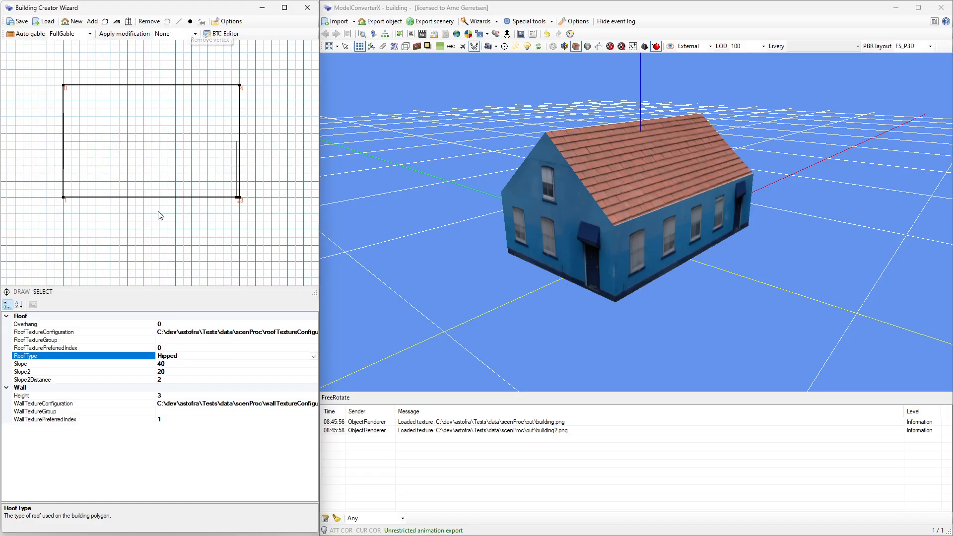
left_click(238, 198)
left_click(190, 22)
Add a chimney, move it along the ridge near the building's right-hand end and enlarge its square footprint slightly.
left_click(117, 23)
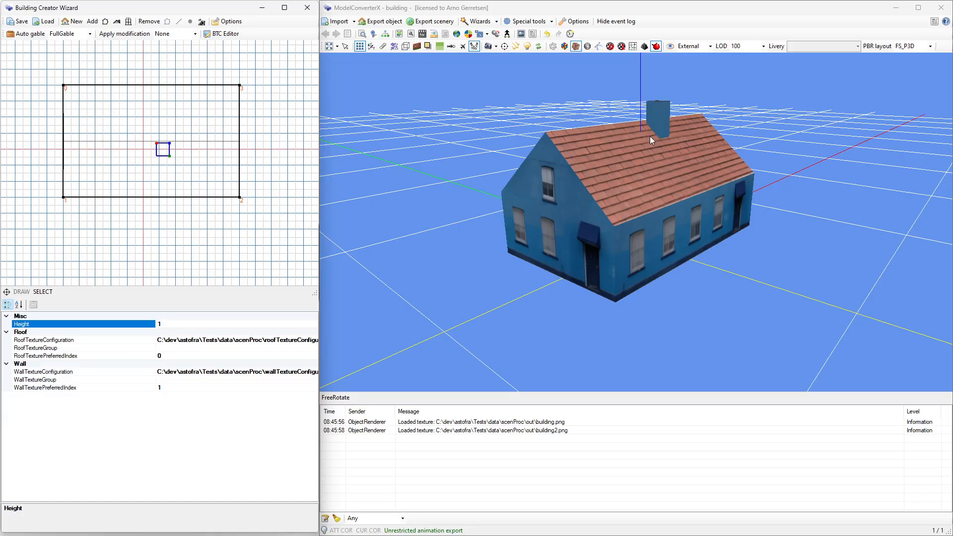
left_click_drag(686, 150, 632, 163)
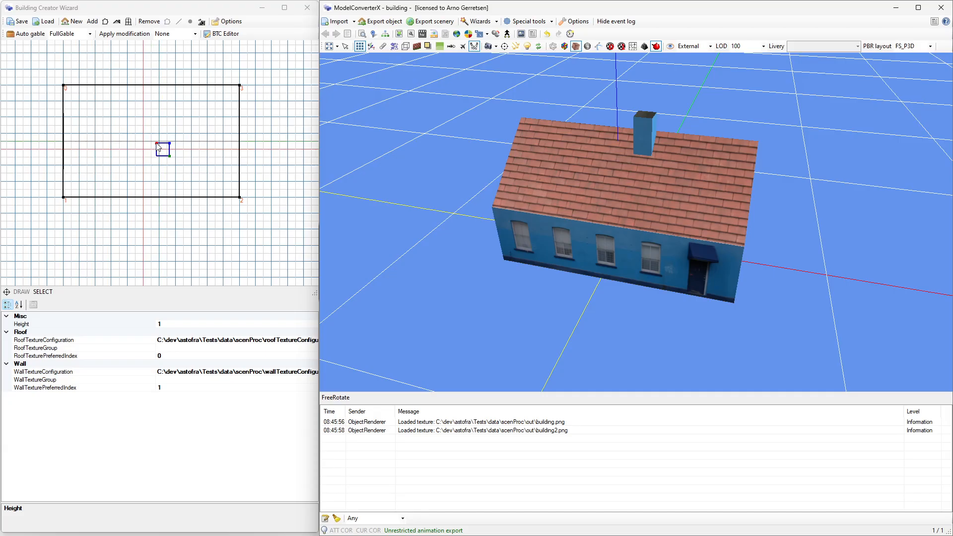
left_click_drag(159, 147, 215, 146)
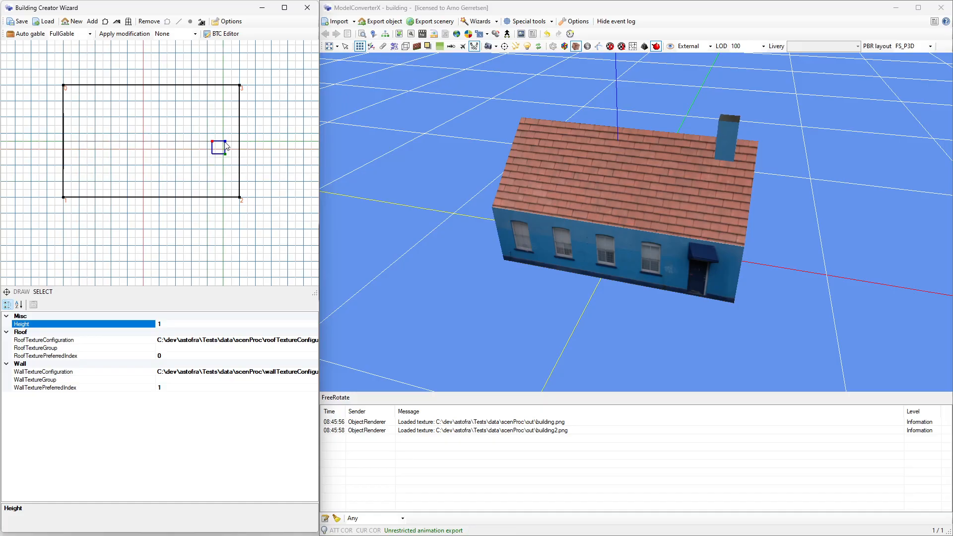
mouse_move(226, 145)
left_mouse_down()
mouse_move(208, 147)
mouse_move(204, 130)
mouse_move(210, 149)
mouse_move(208, 131)
mouse_move(226, 142)
left_mouse_up()
mouse_move(226, 158)
left_mouse_down()
mouse_move(273, 173)
mouse_move(228, 159)
left_mouse_up()
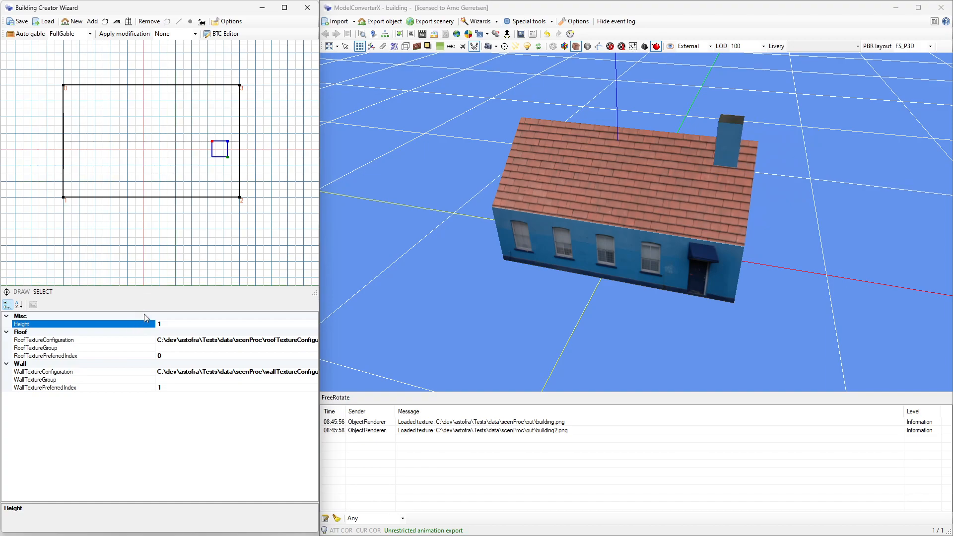
Inspect the chimney in 3D from the gable end, from above and from the long side.
double_click(172, 325)
left_click_drag(720, 177, 622, 142)
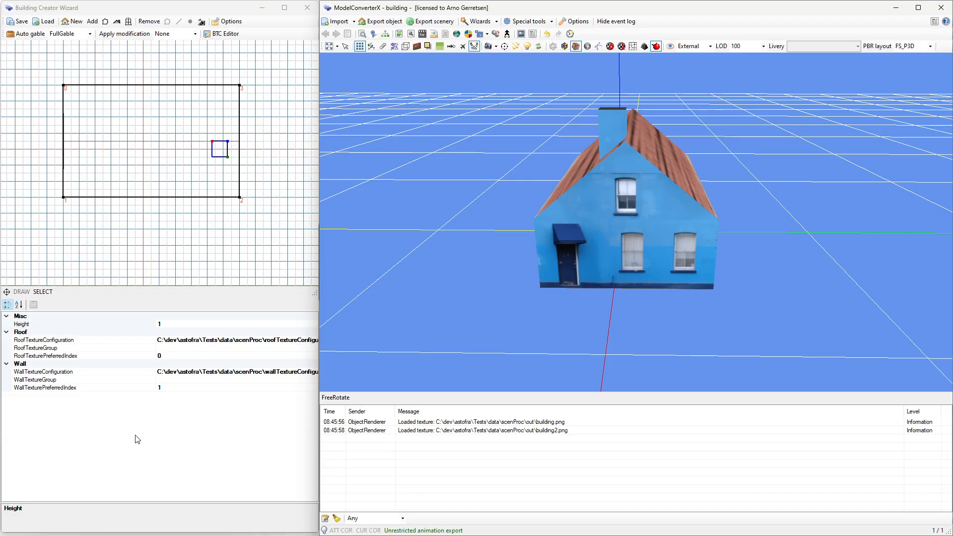
left_click_drag(493, 311, 569, 205)
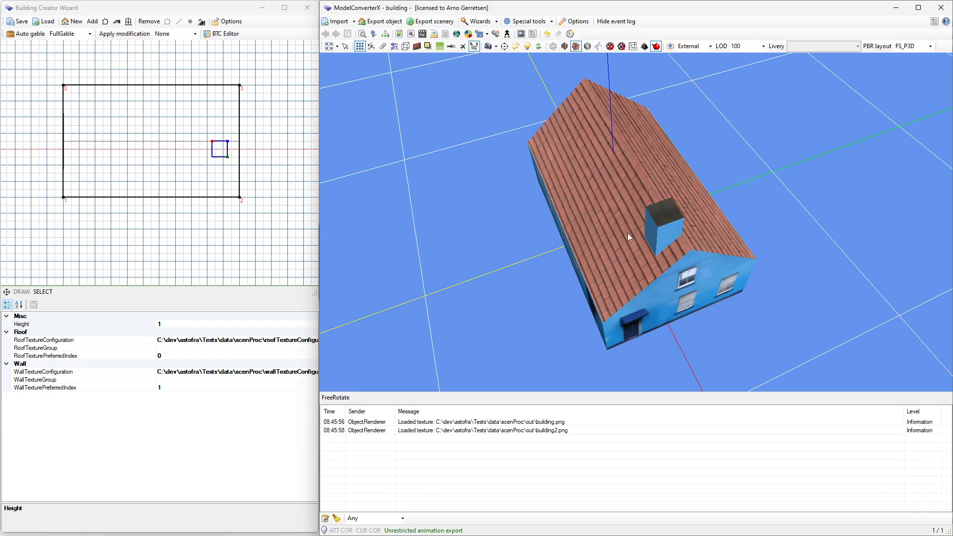
left_click_drag(605, 228, 692, 234)
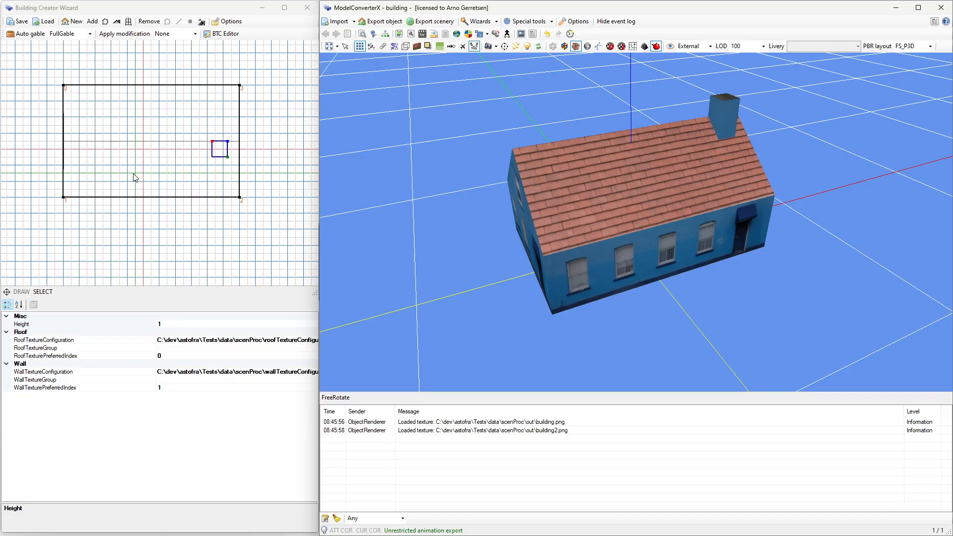
Add a dormer to the main building's roof on the slope facing the lower long edge.
left_click(128, 189)
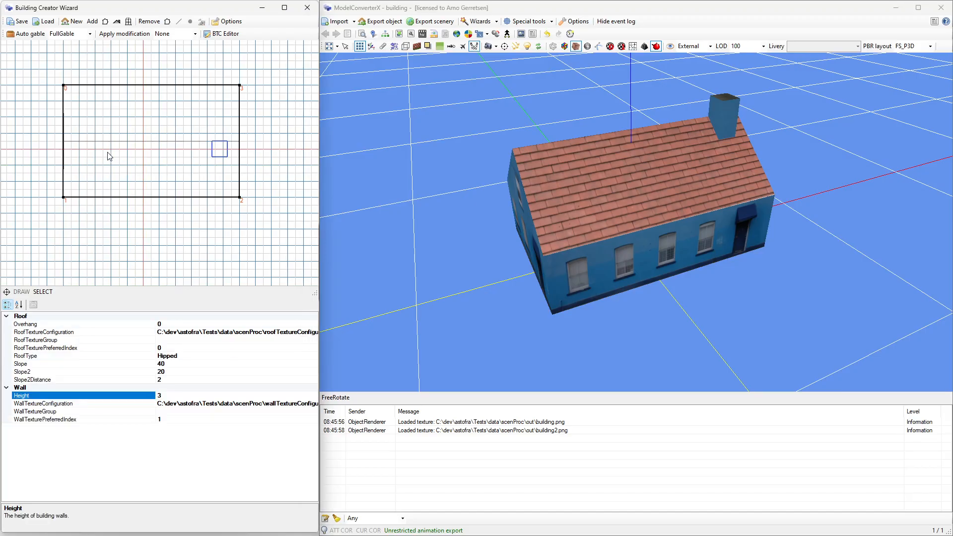
left_click(129, 22)
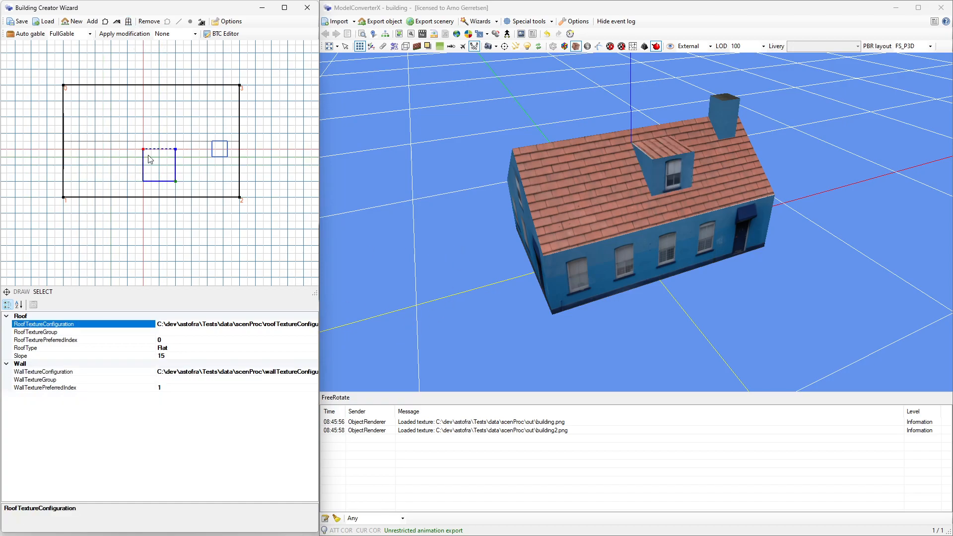
Move the dormer left of the building's centre and slightly down the slope, trying a wider footprint before restoring its square shape.
left_click_drag(143, 150, 90, 150)
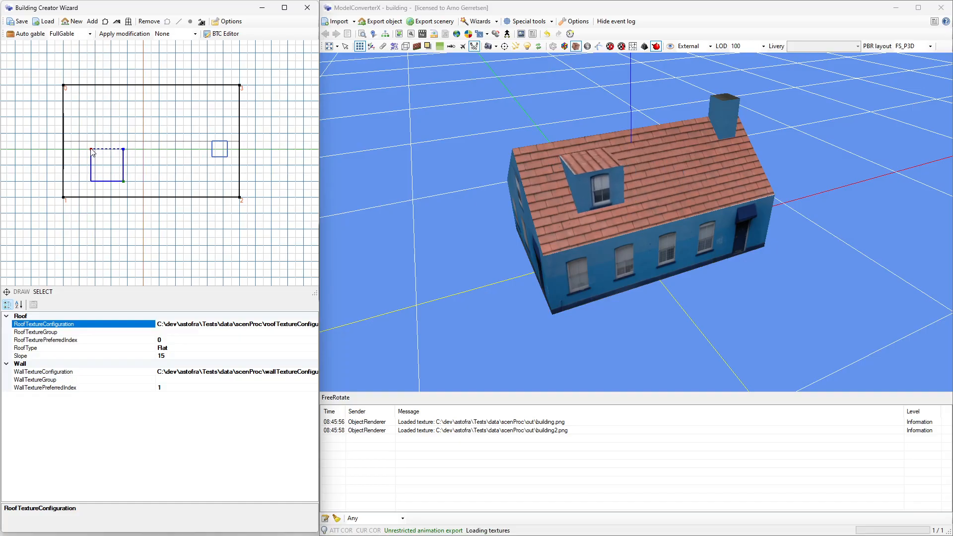
left_click_drag(120, 181, 152, 188)
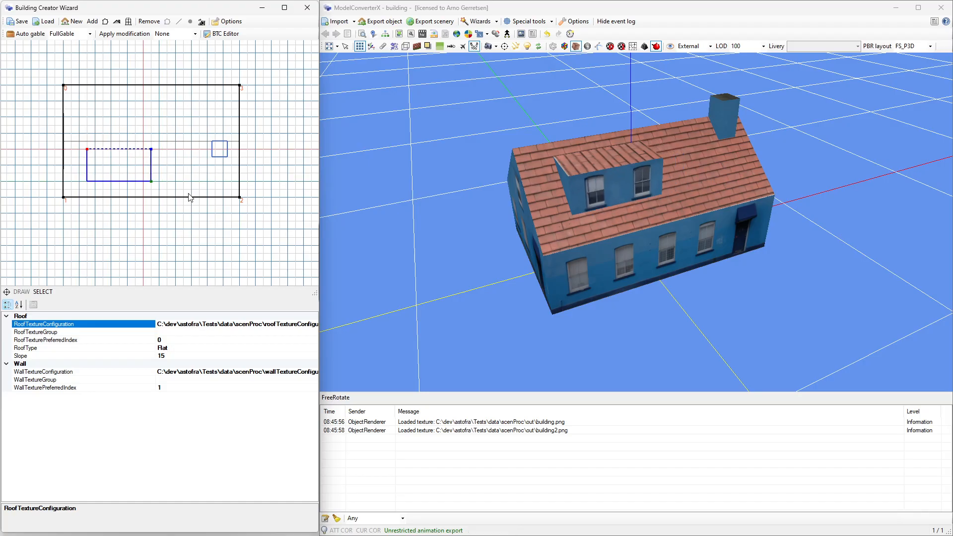
left_click_drag(151, 181, 120, 181)
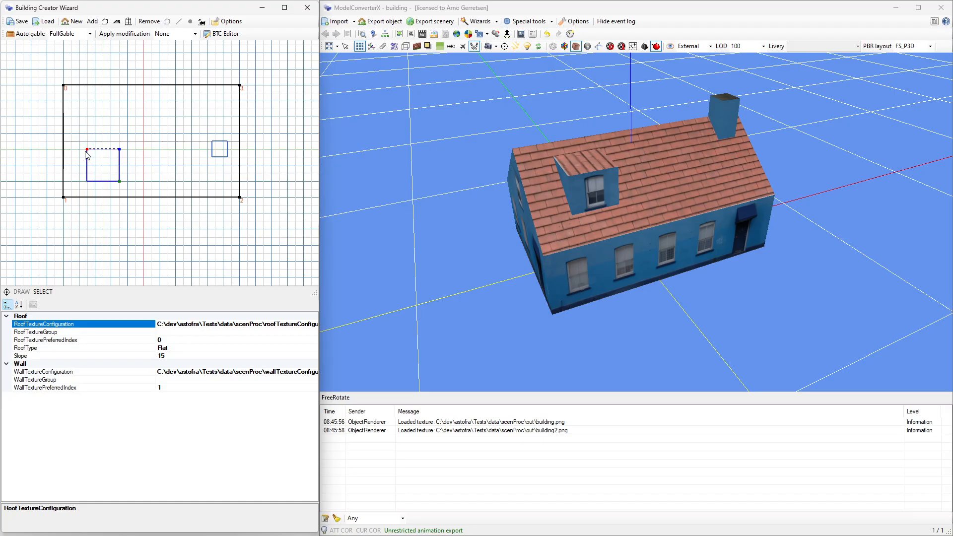
left_click_drag(87, 152, 111, 157)
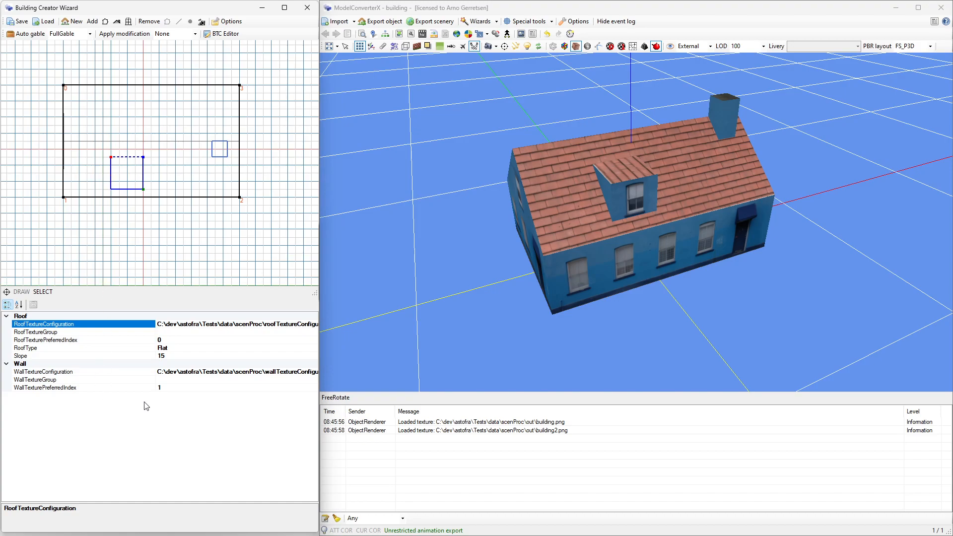
Set the dormer's preferred roof texture index to 1.
left_click(181, 348)
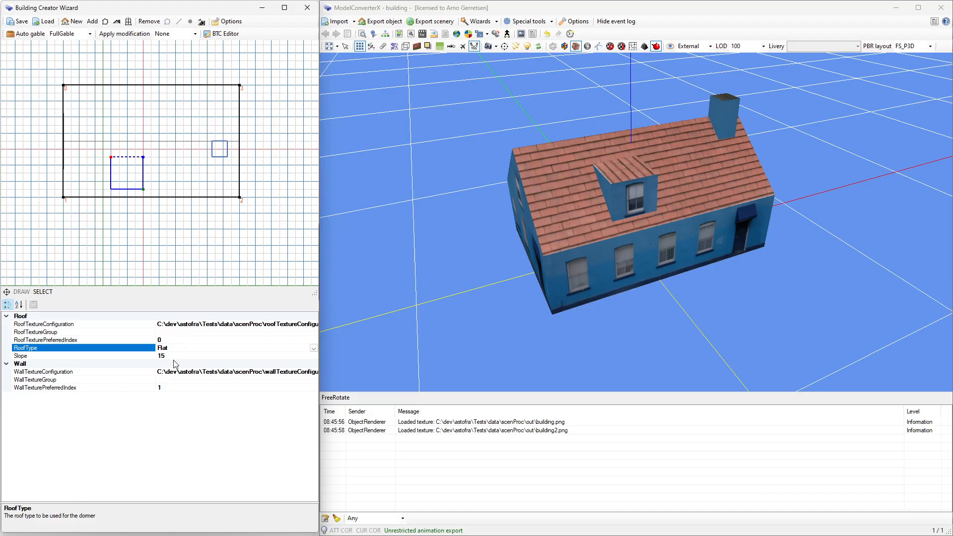
left_click(169, 340)
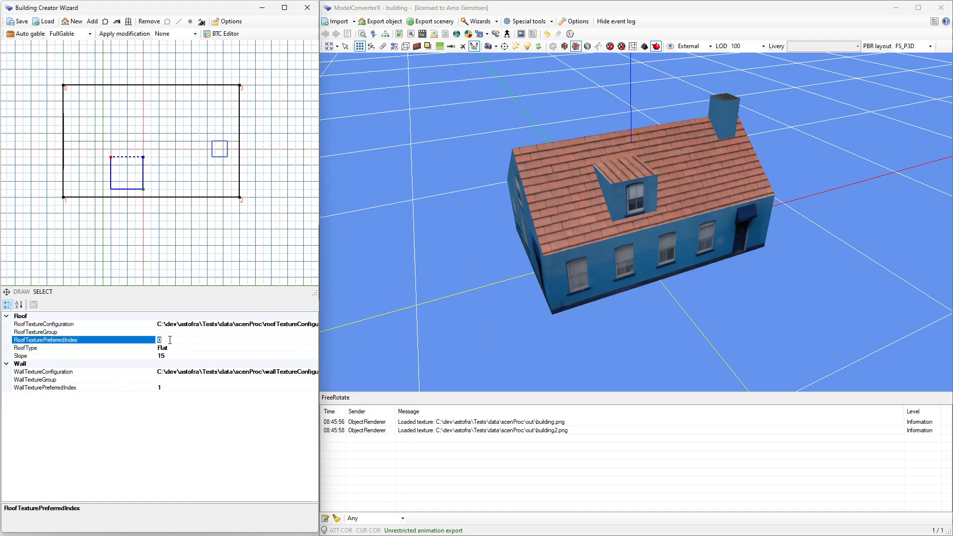
type("1")
key("Return")
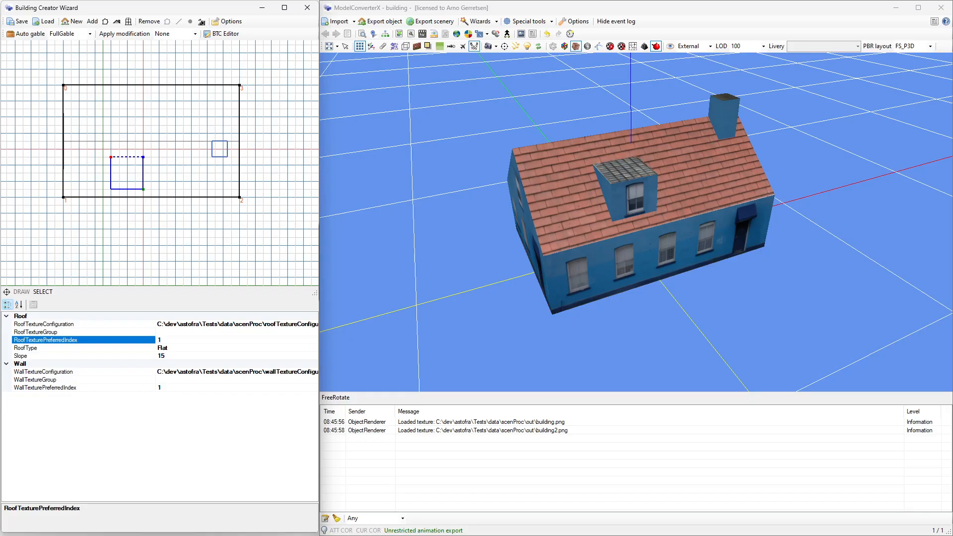
Change the dormer's roof type to Sloped.
scroll(618, 190, "up", 5)
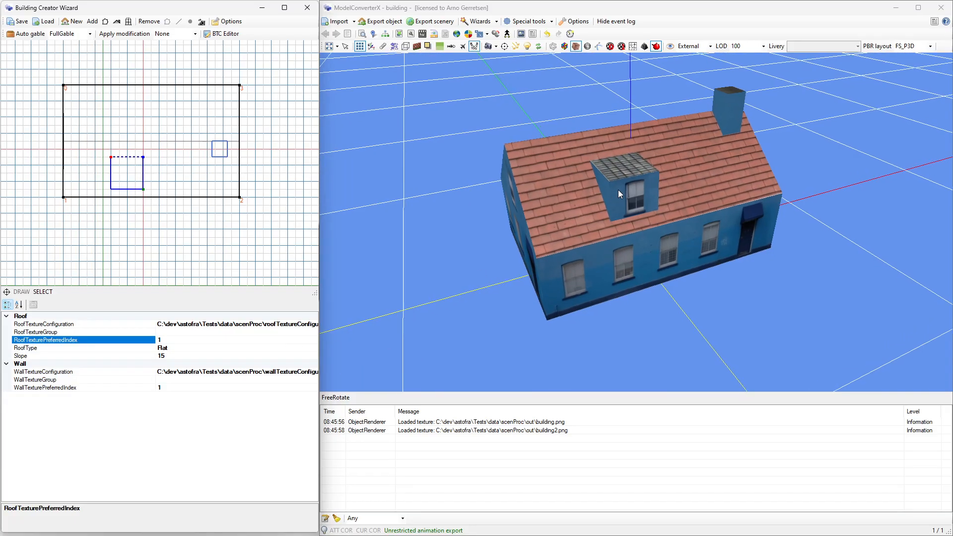
middle_click_drag(619, 189, 621, 175)
scroll(621, 178, "up", 3)
middle_click_drag(610, 244, 606, 237)
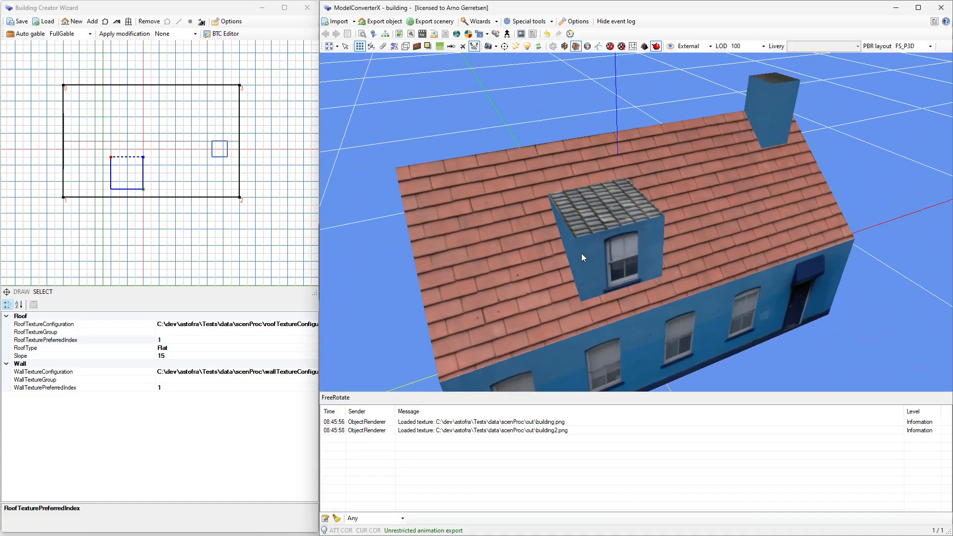
left_click(194, 348)
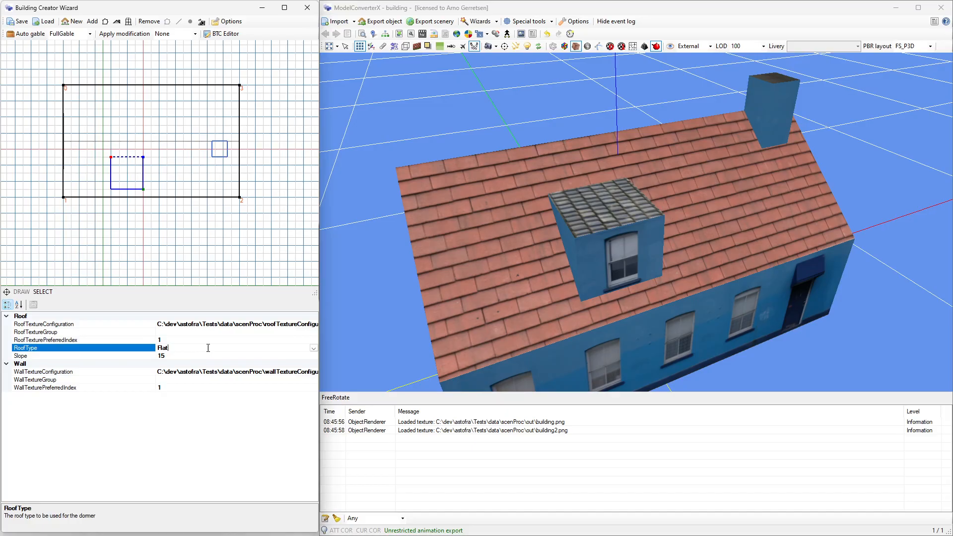
left_click(314, 348)
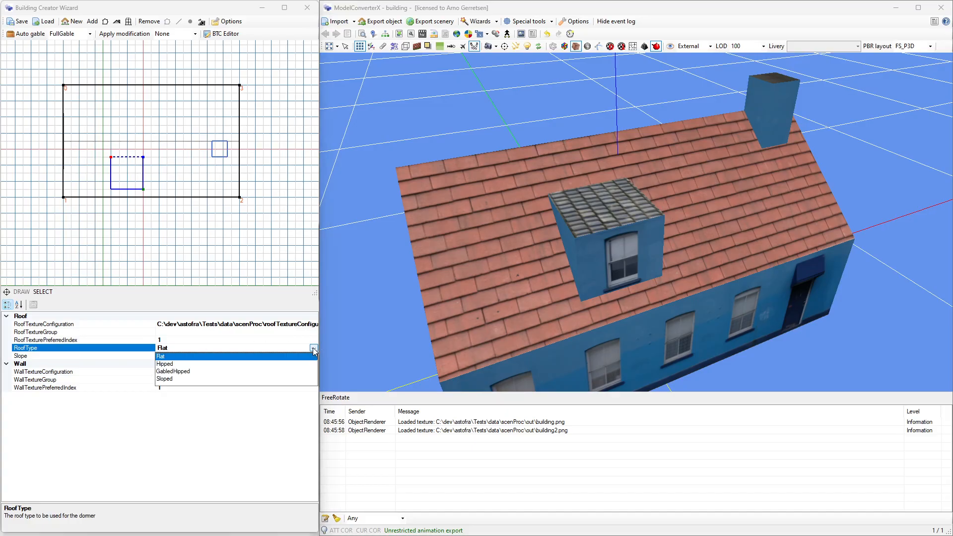
left_click(165, 379)
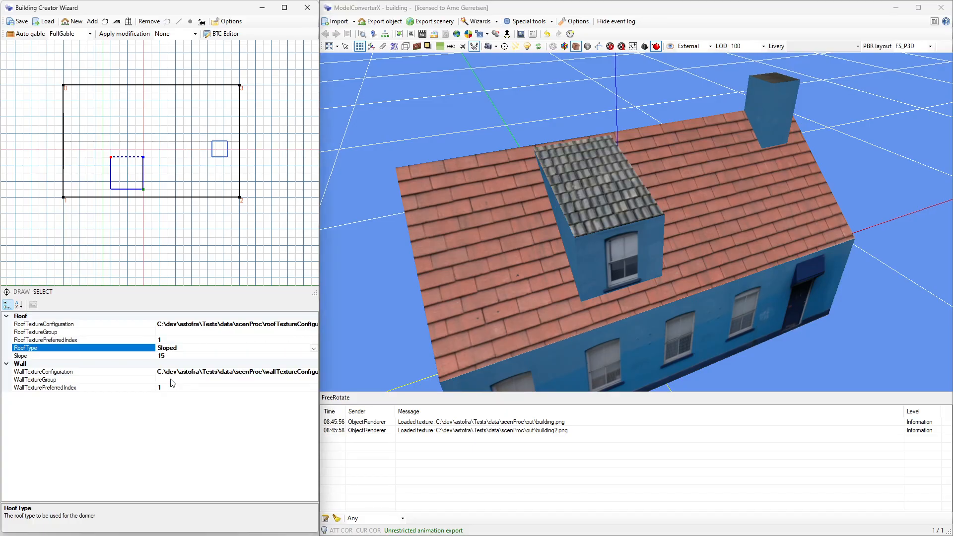
Set the dormer's roof slope to 10 and inspect the sloped roof from both ends of the building.
left_click_drag(535, 254, 619, 145)
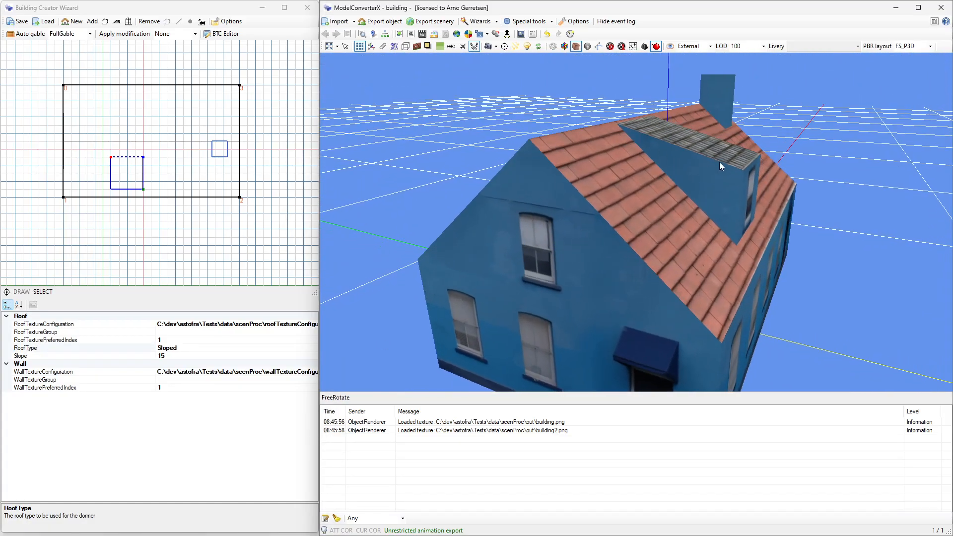
left_click(201, 354)
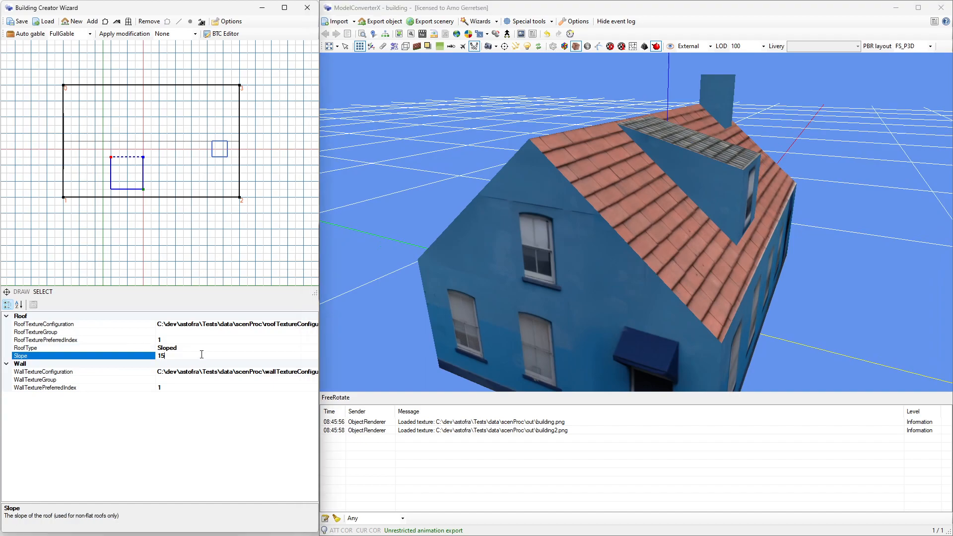
type("10")
key("Return")
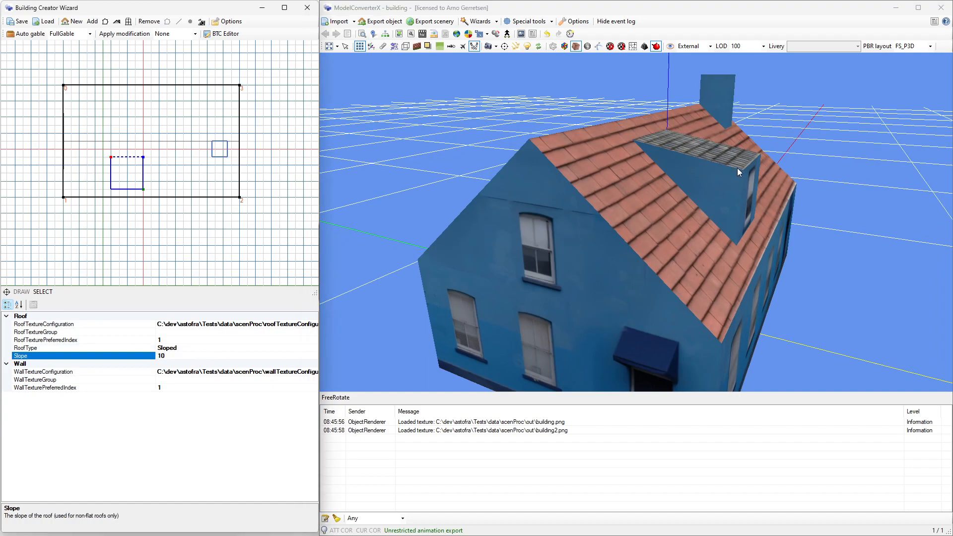
left_click_drag(728, 198, 740, 173)
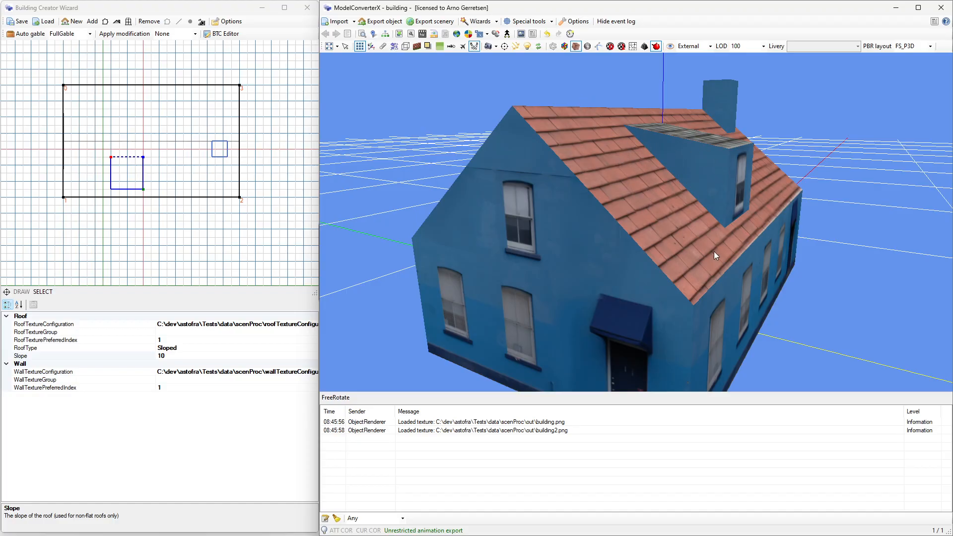
left_click_drag(683, 170, 574, 192)
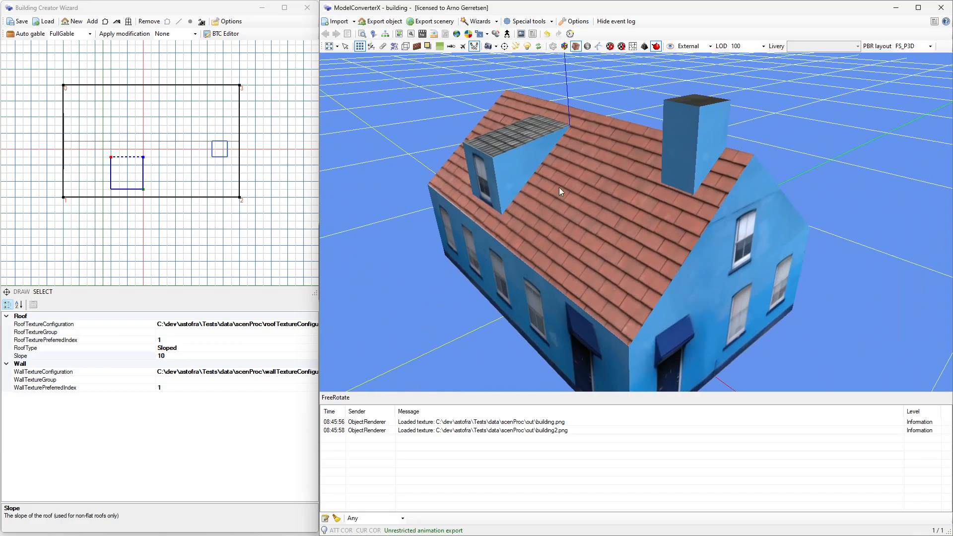
Change the dormer's roof type to Hipped and set its slope to 30.
left_click(128, 175)
left_click(200, 350)
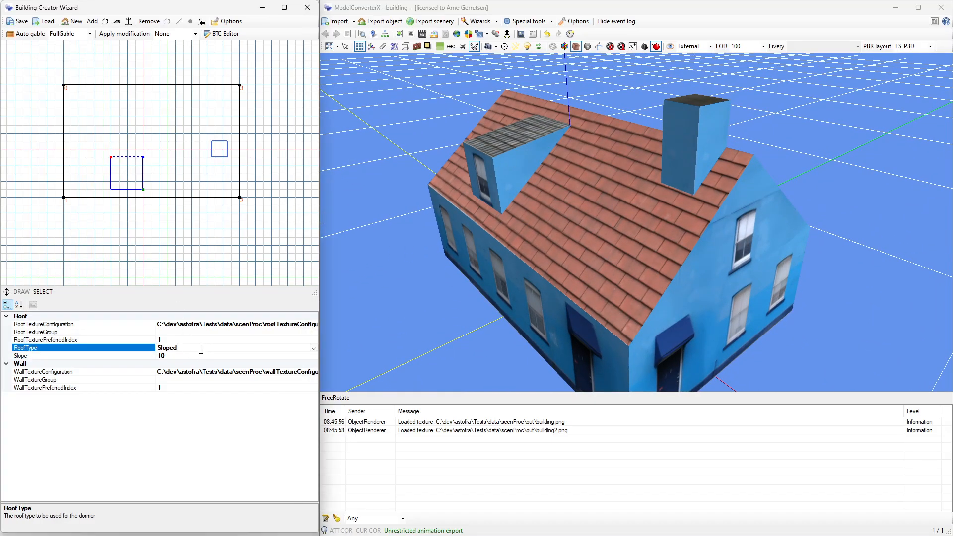
left_click(313, 348)
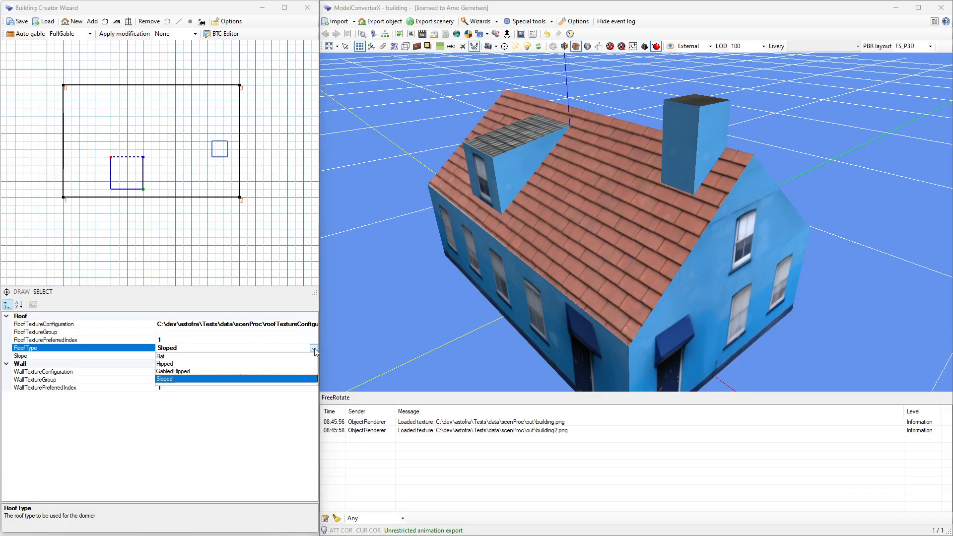
left_click(169, 366)
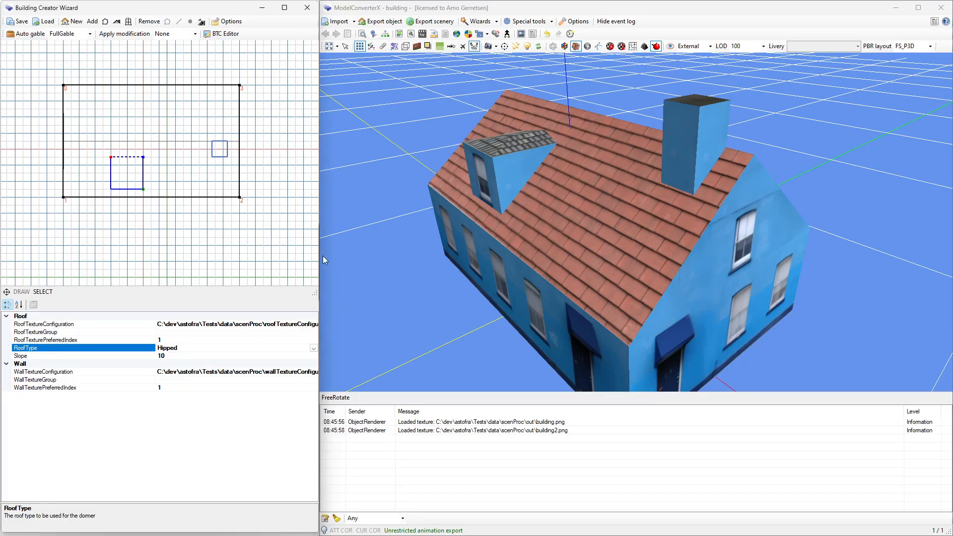
left_click(196, 356)
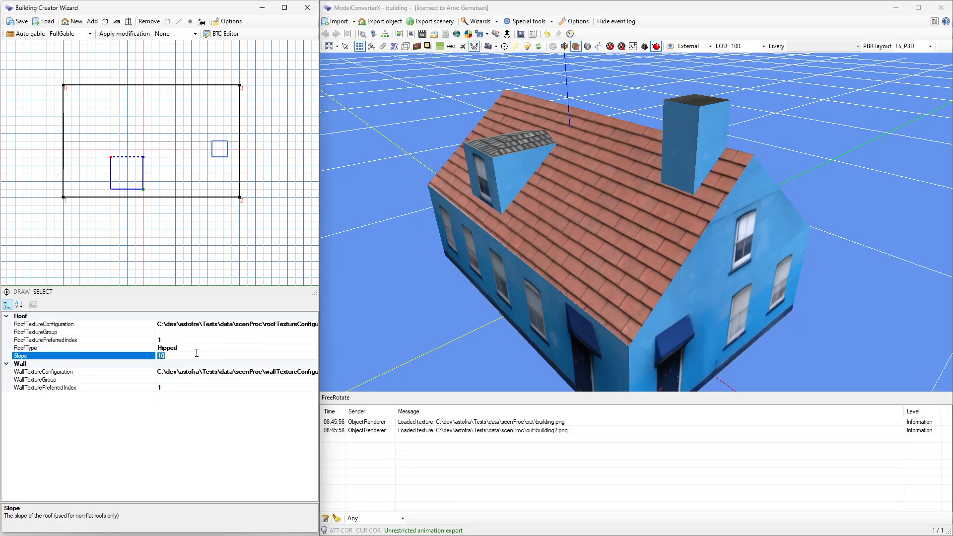
type("30")
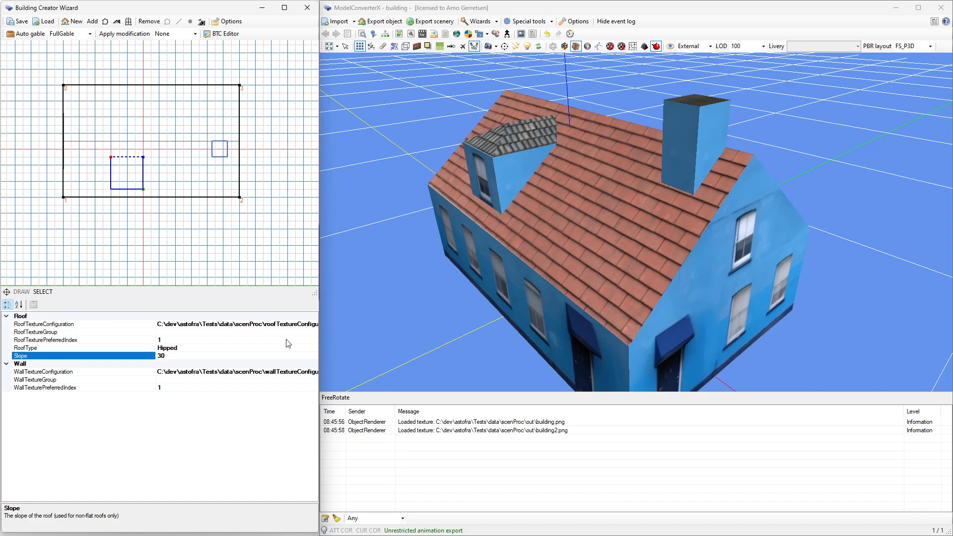
Inspect the dormer's hipped roof in 3D, then change its roof type to GabledHipped.
left_click(499, 188)
left_click_drag(499, 189, 573, 180)
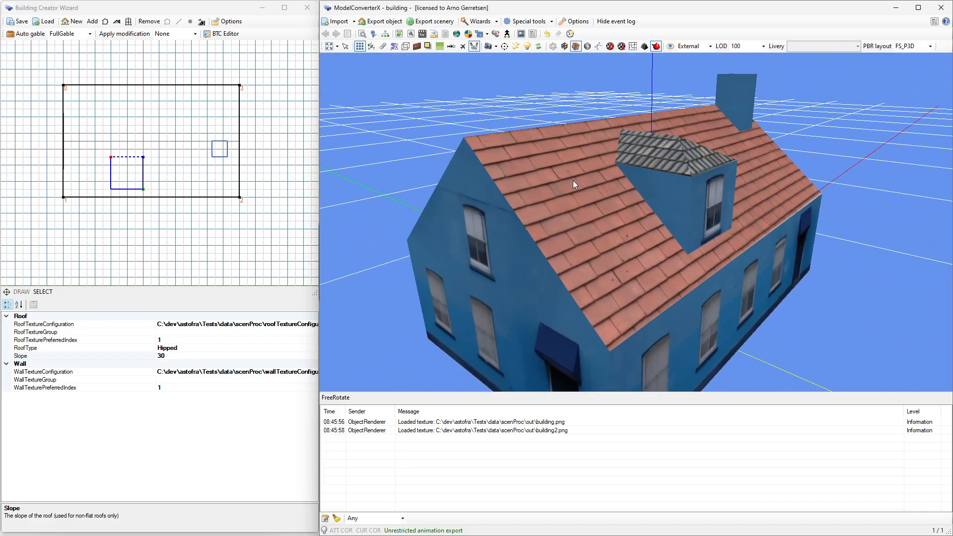
left_click_drag(633, 178, 538, 171)
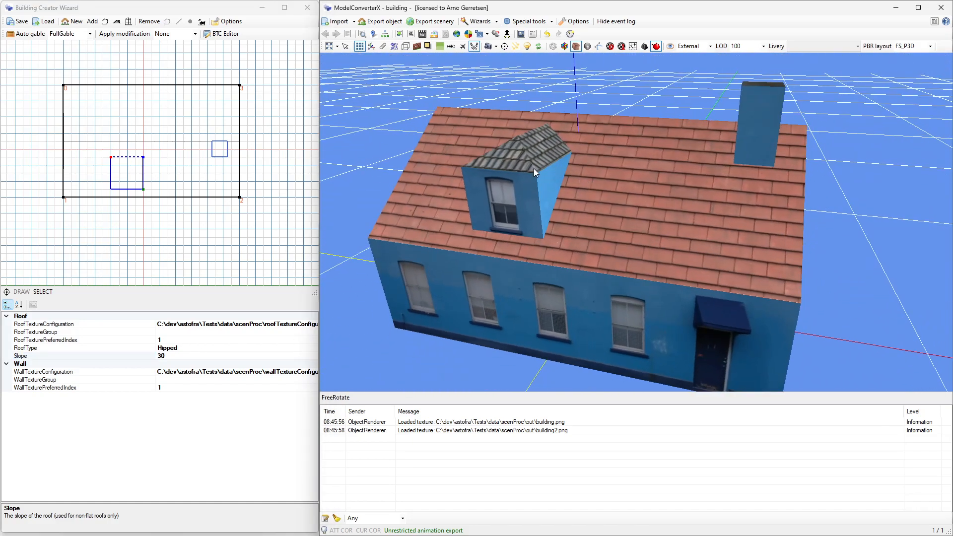
left_click(222, 350)
left_click(315, 346)
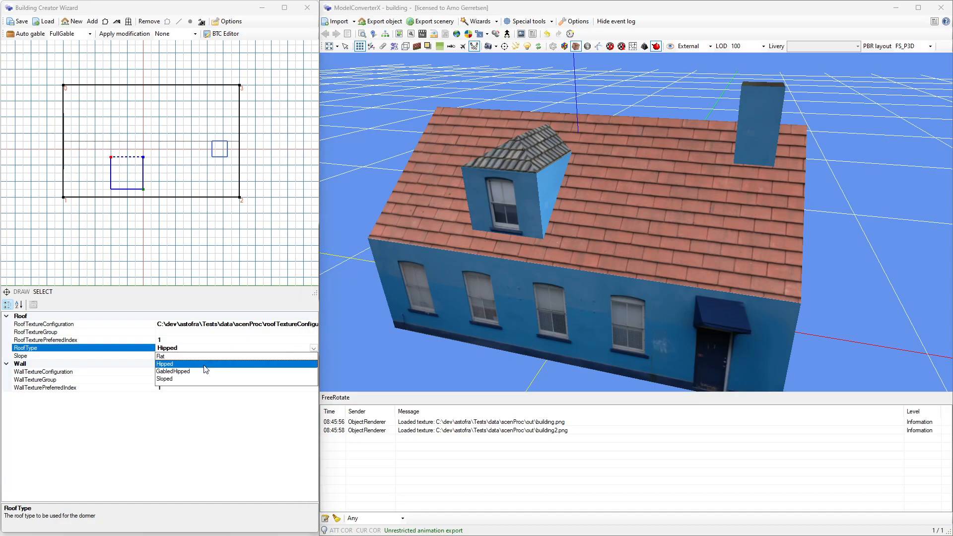
left_click(184, 373)
left_click_drag(498, 201, 639, 229)
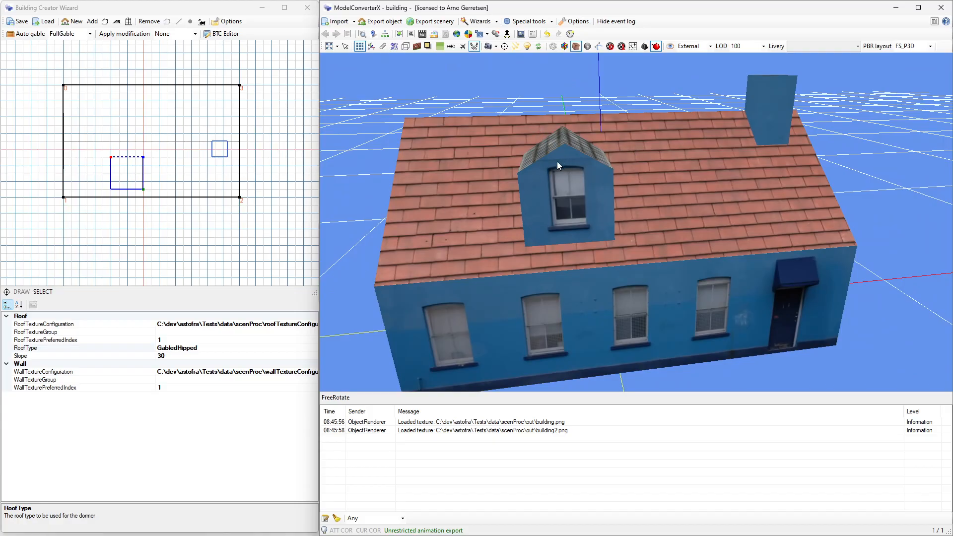
Try widening the dormer to about three times its width, inspect it in 3D, and narrow it back to a square footprint.
left_click(145, 195)
left_click_drag(146, 194, 208, 195)
left_click_drag(606, 195, 630, 99)
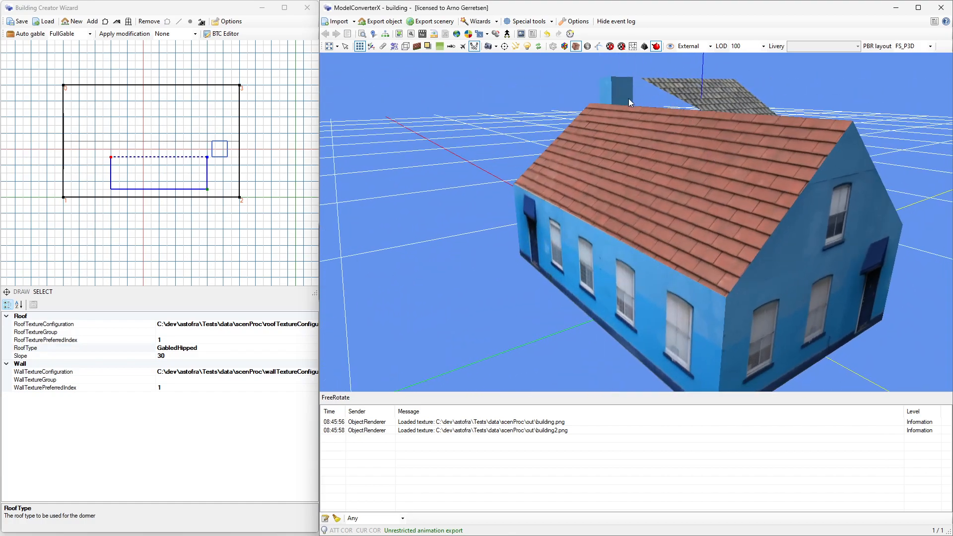
left_click_drag(686, 103, 707, 166)
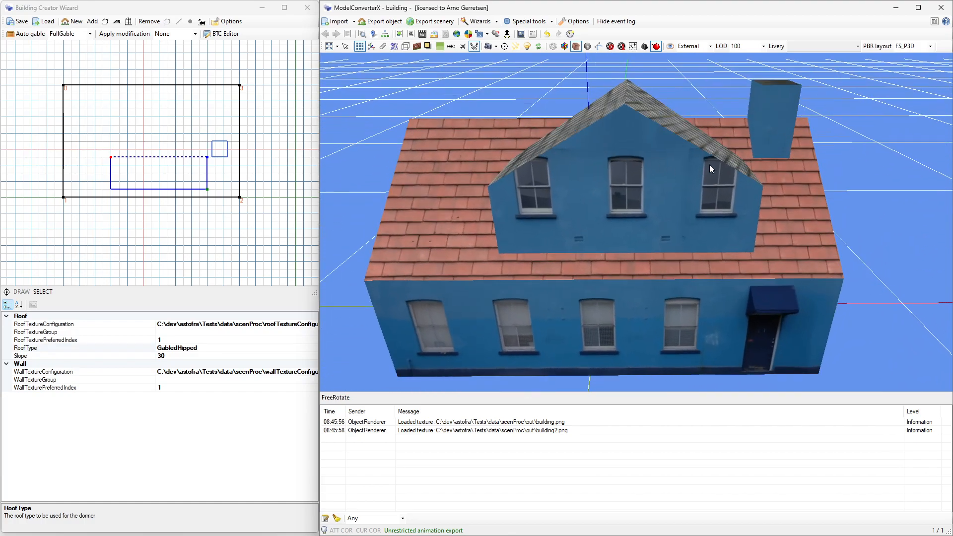
left_click_drag(695, 203, 674, 205)
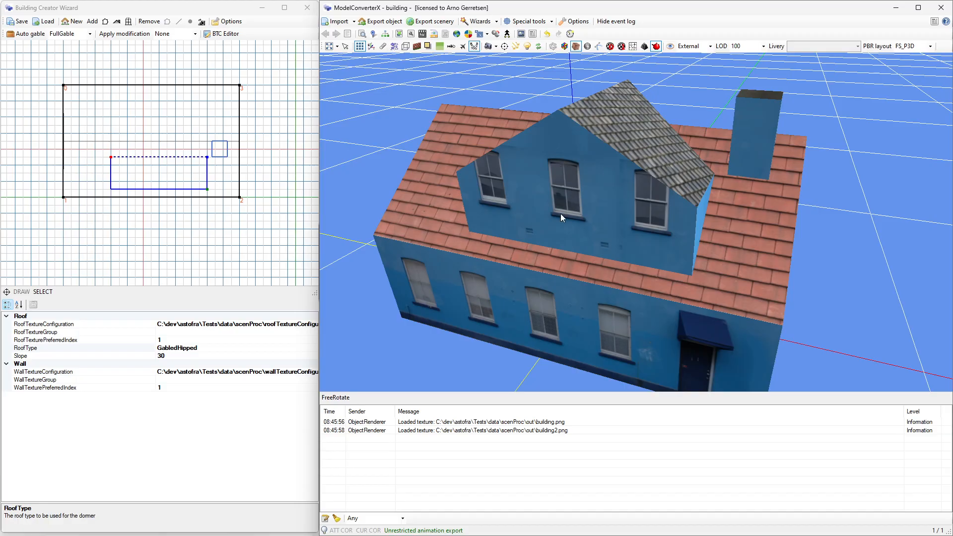
left_click_drag(634, 216, 722, 202)
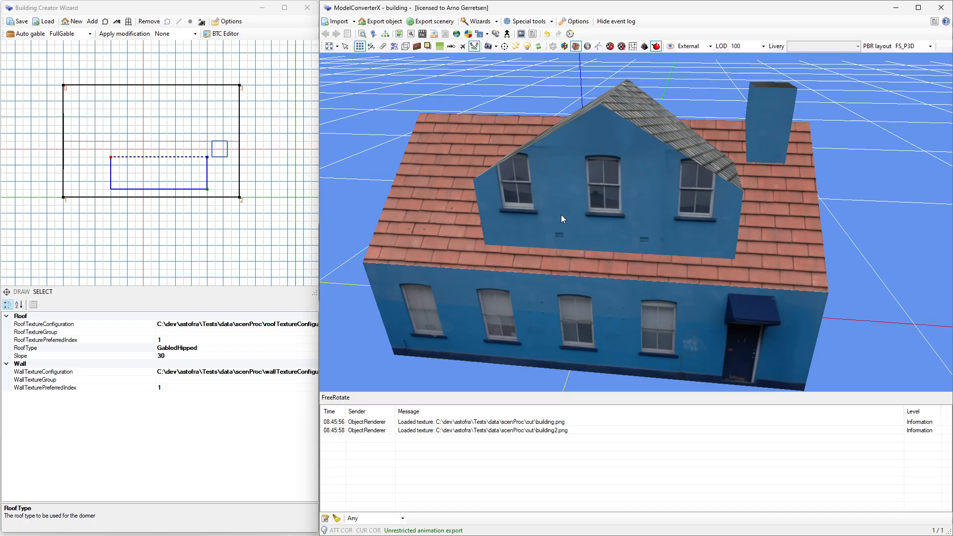
left_click_drag(207, 191, 142, 193)
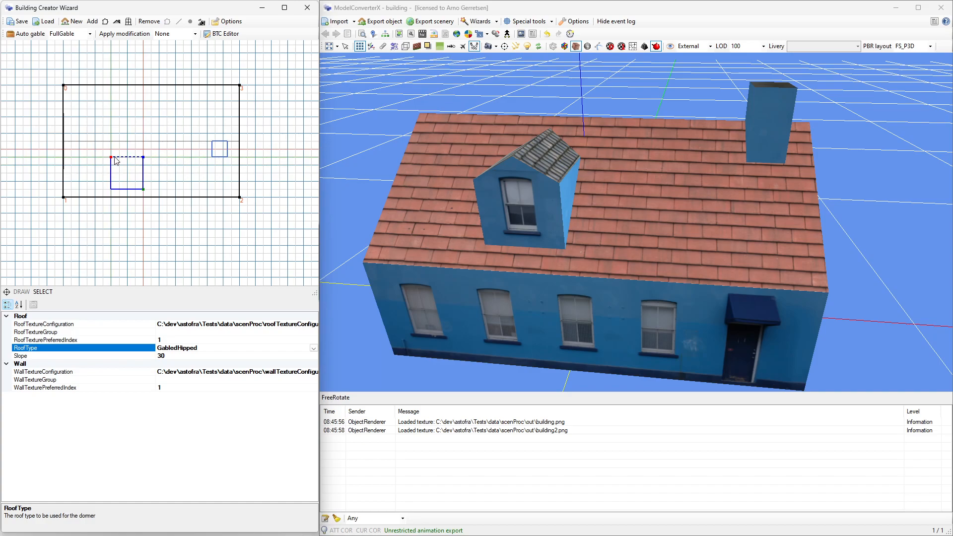
Move the dormer closer to the building's left gable end and add a second dormer on the same roof slope.
left_click_drag(112, 160, 89, 160)
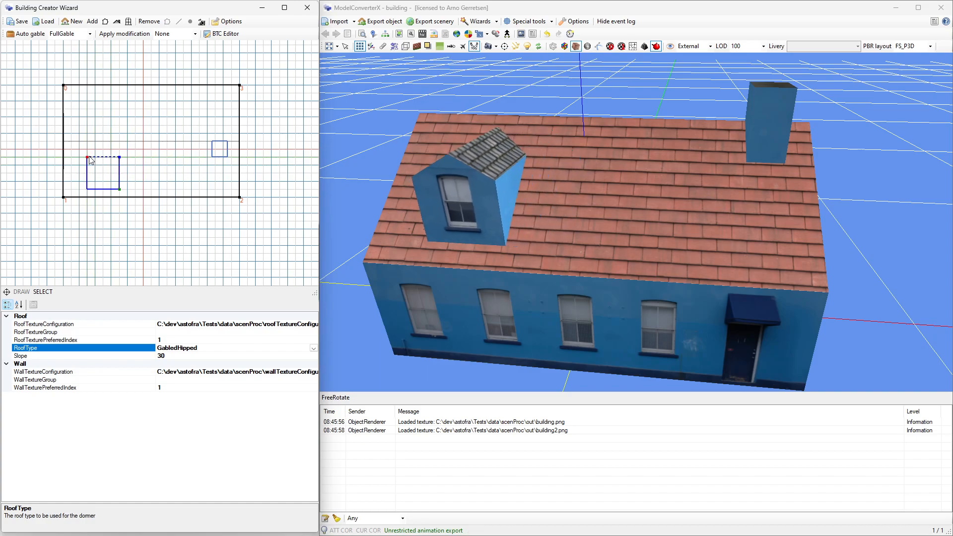
left_click(117, 22)
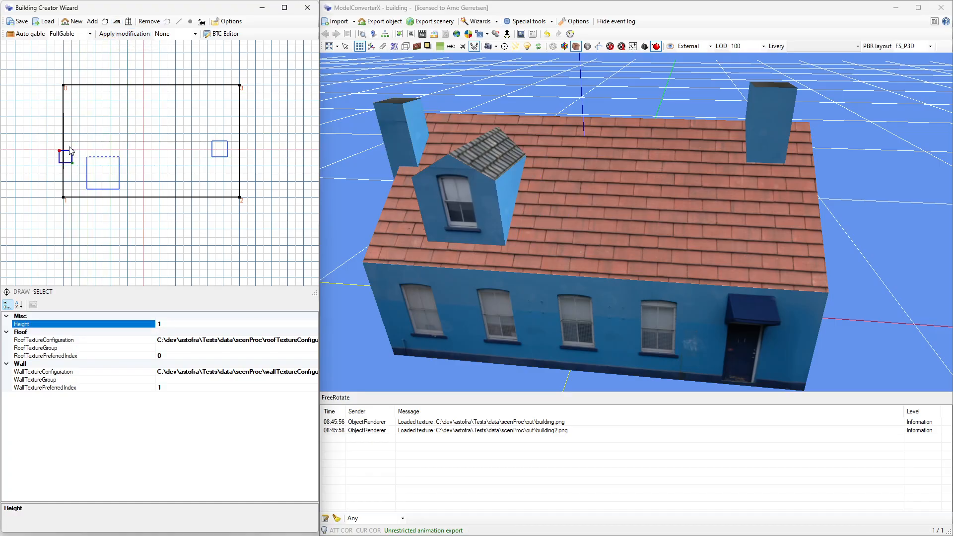
left_click(202, 23)
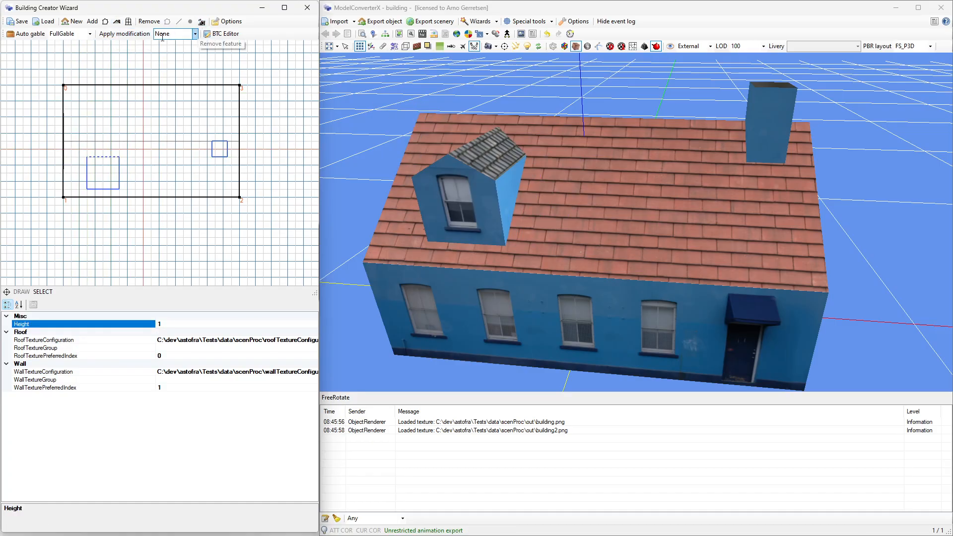
left_click(128, 22)
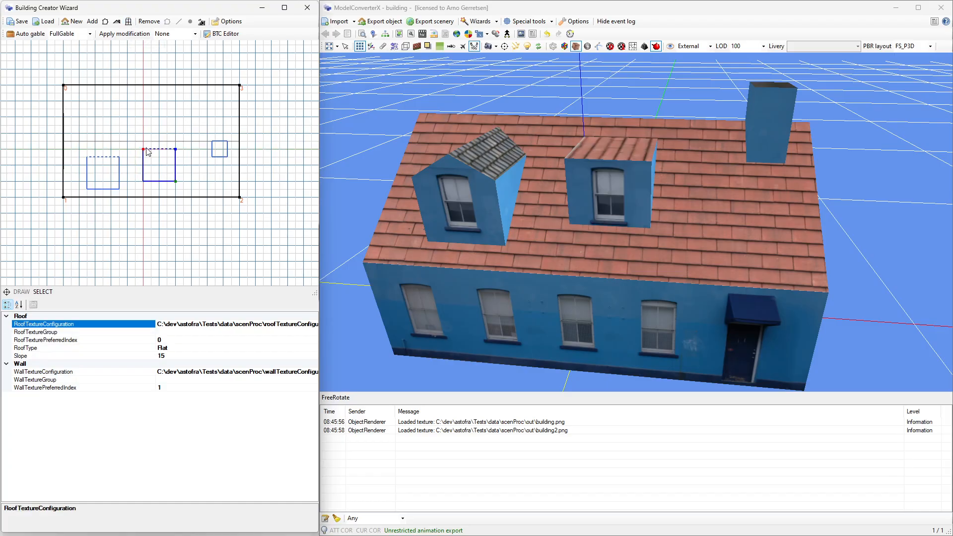
Align the middle dormer with the first one, set its roof type to GabledHipped and its slope to 30.
left_click_drag(144, 153, 145, 161)
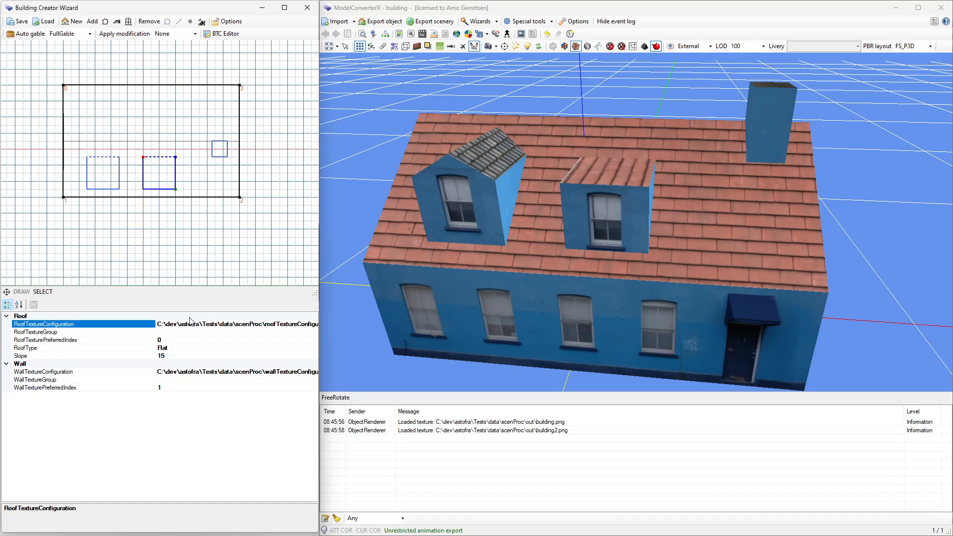
double_click(183, 347)
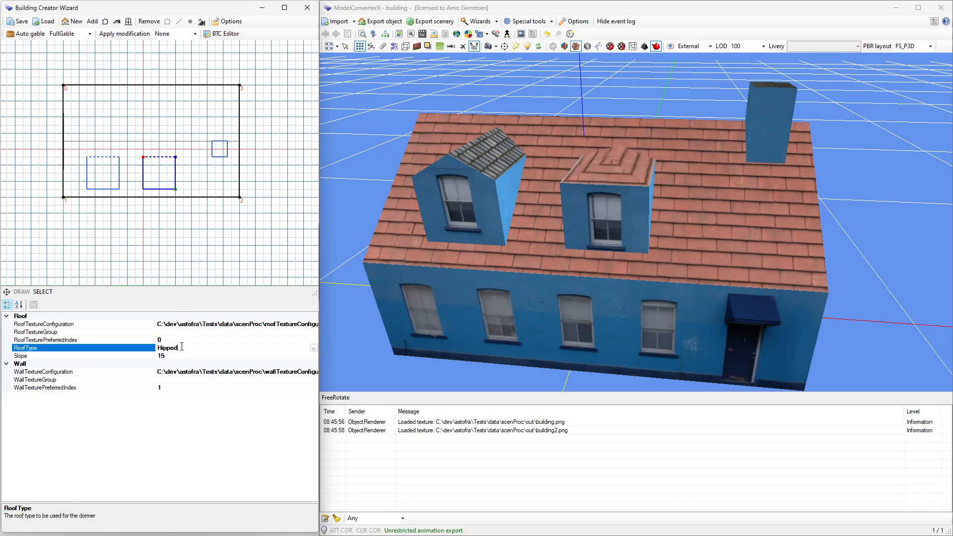
double_click(182, 347)
left_click(184, 355)
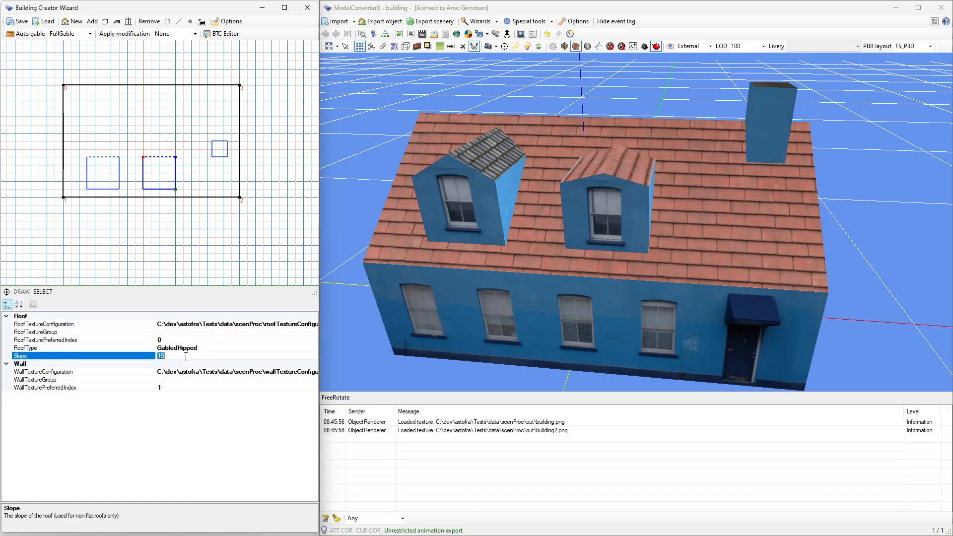
type("30")
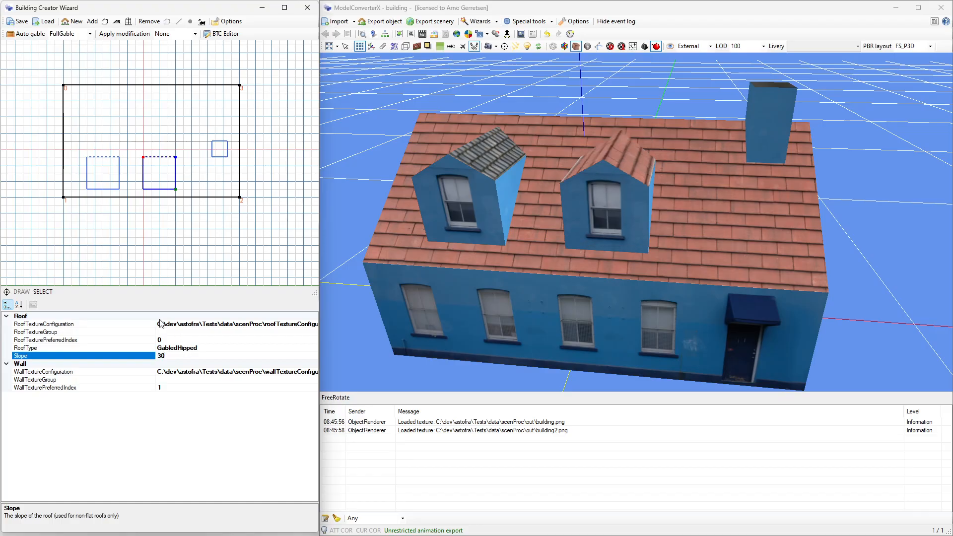
Set the middle dormer's roof texture preferred index to 1 and inspect the house in 3D.
left_click(167, 339)
type("1")
key("Return")
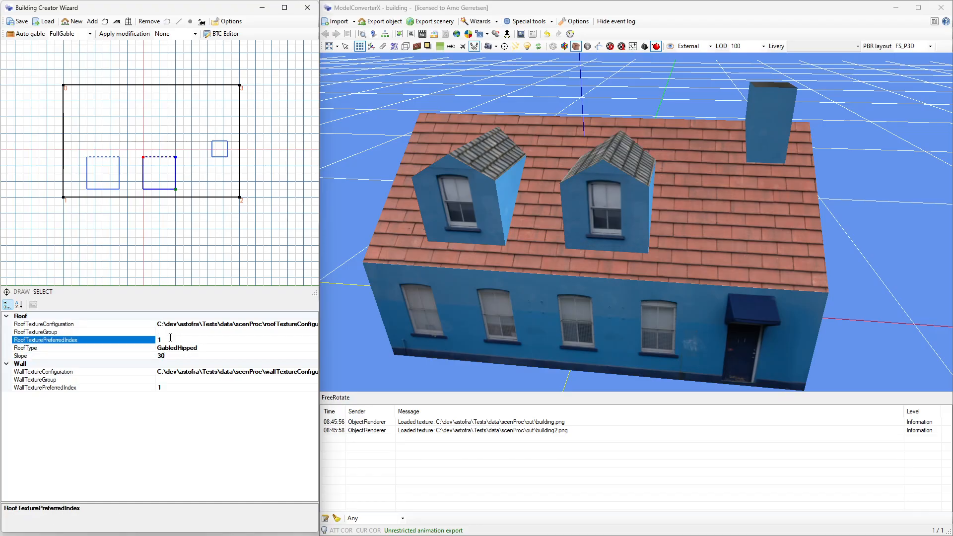
left_click_drag(403, 349, 499, 266)
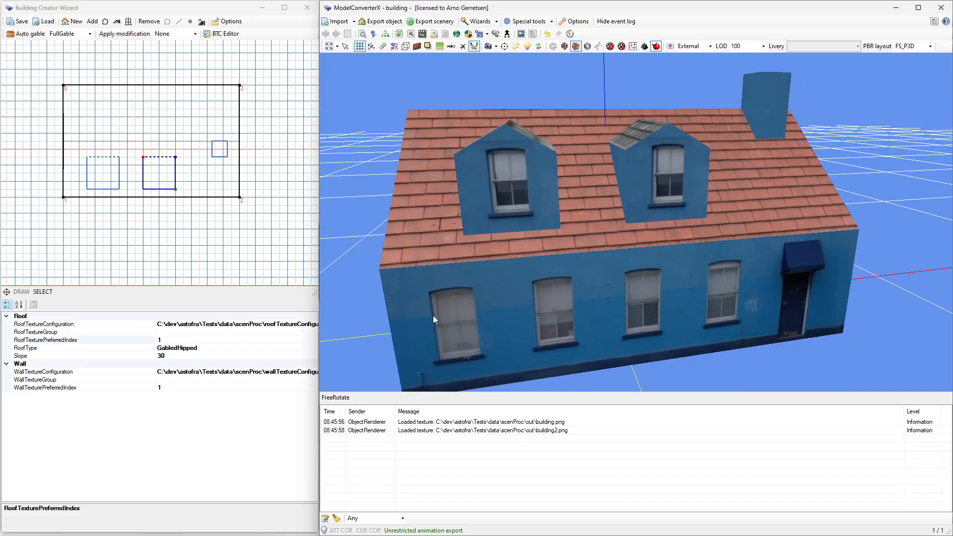
left_click_drag(561, 273, 596, 245)
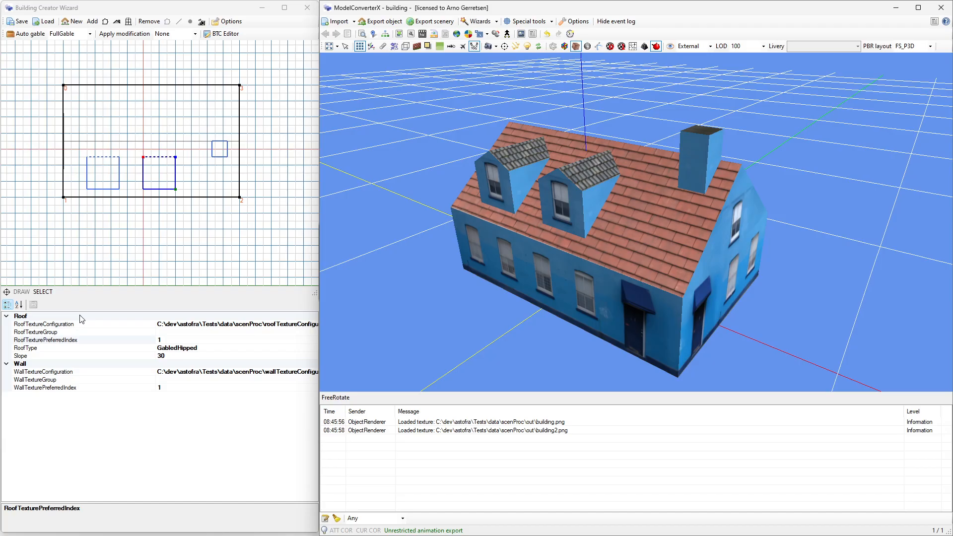
Switch to scenProc, open the recent script create_3d_building.spc, and review its AddAttribute and Create3DBuilding steps.
key("alt+Tab")
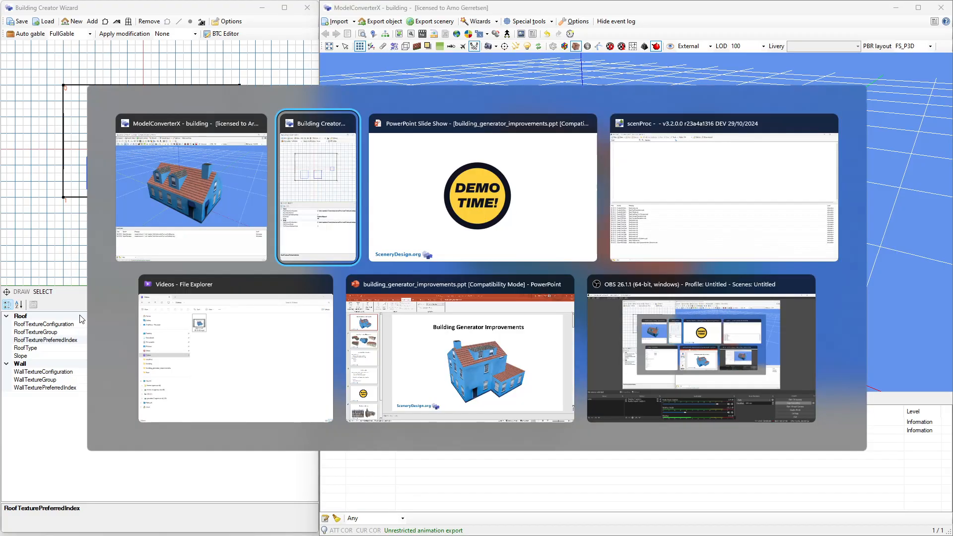
key("alt+Tab")
key("alt+Tab")
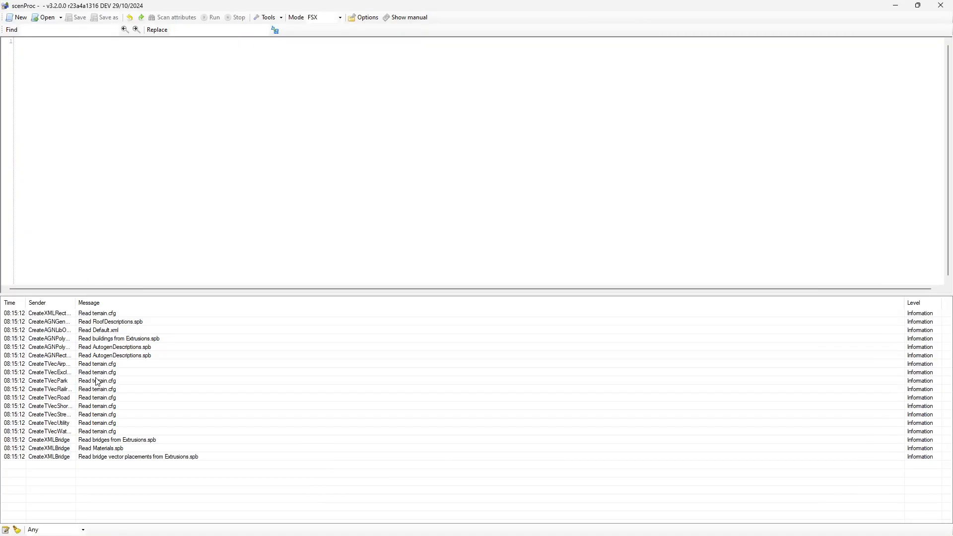
left_click(60, 17)
left_click(63, 29)
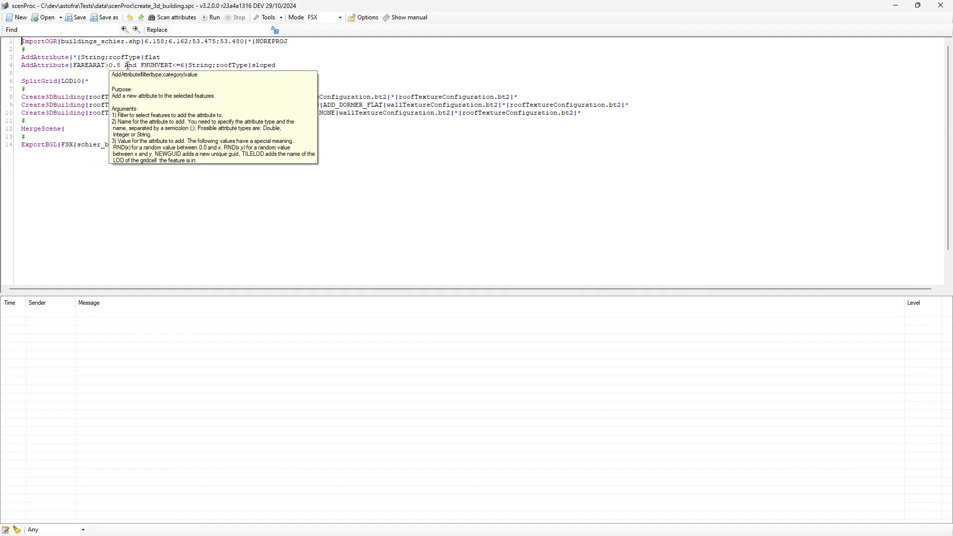
mouse_move(63, 59)
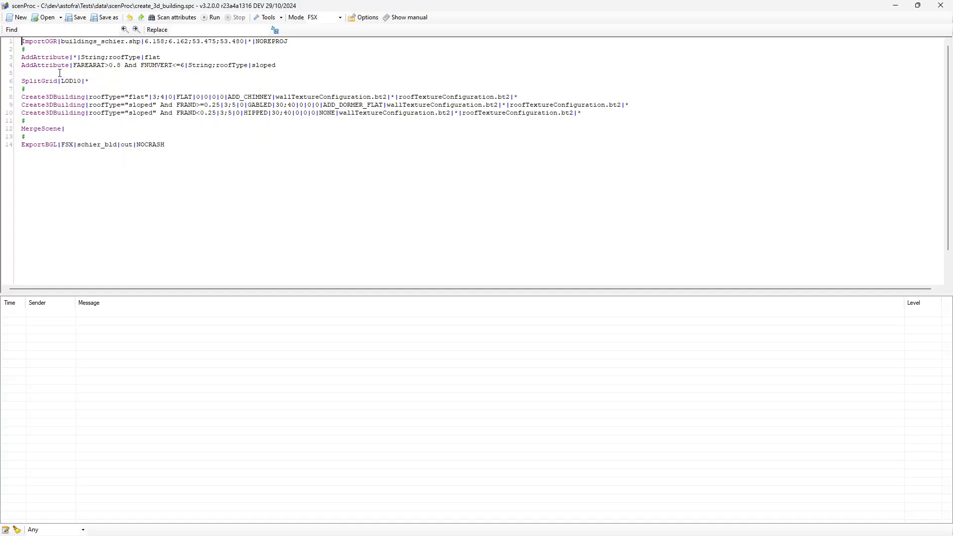
mouse_move(160, 84)
mouse_move(124, 115)
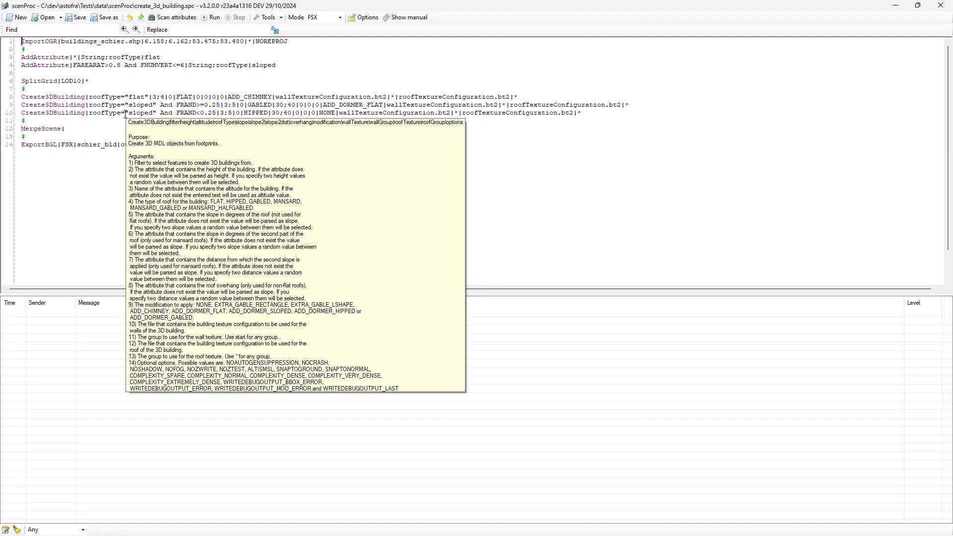
Insert a Create3DBuilding template line above the existing building lines, review its argument names, and delete it.
key("Return")
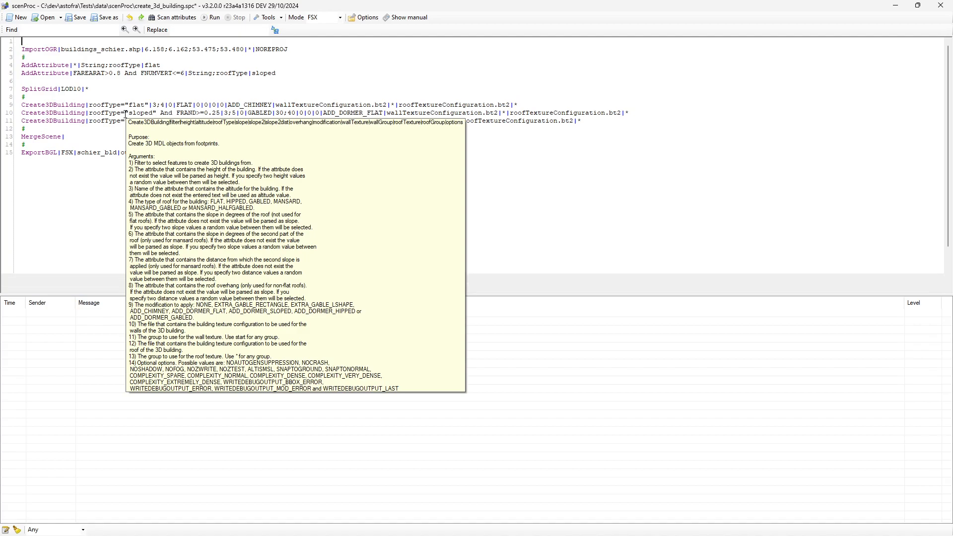
key("BackSpace")
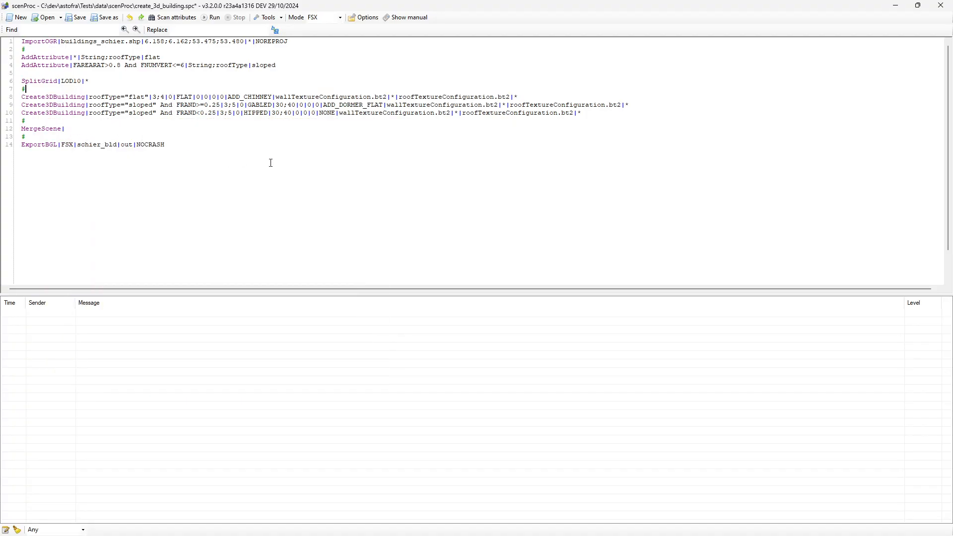
key("Return")
type("Create3d")
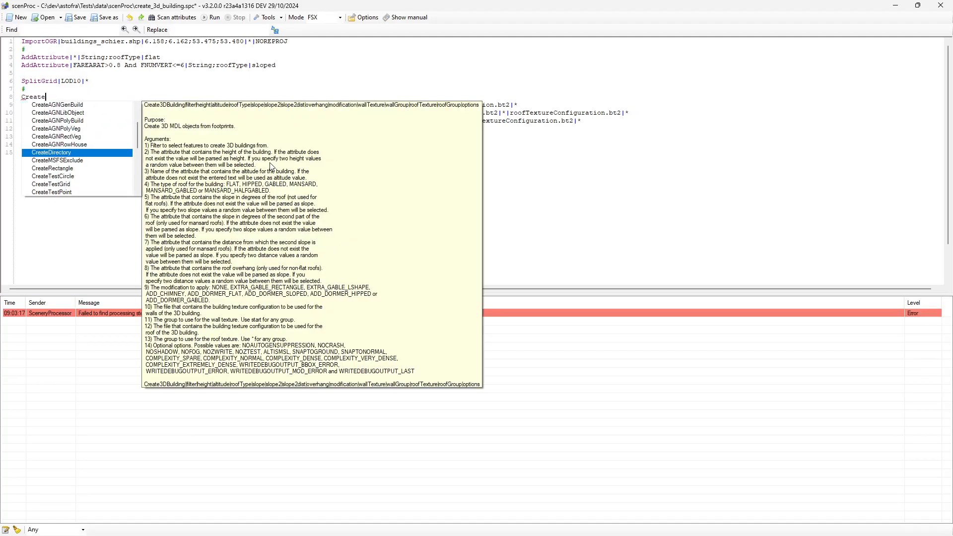
key("Return")
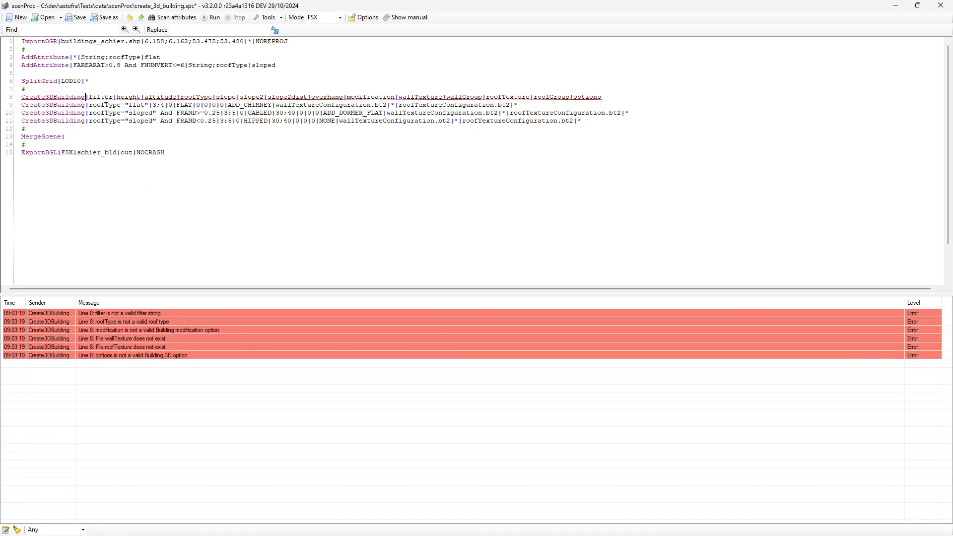
mouse_move(101, 94)
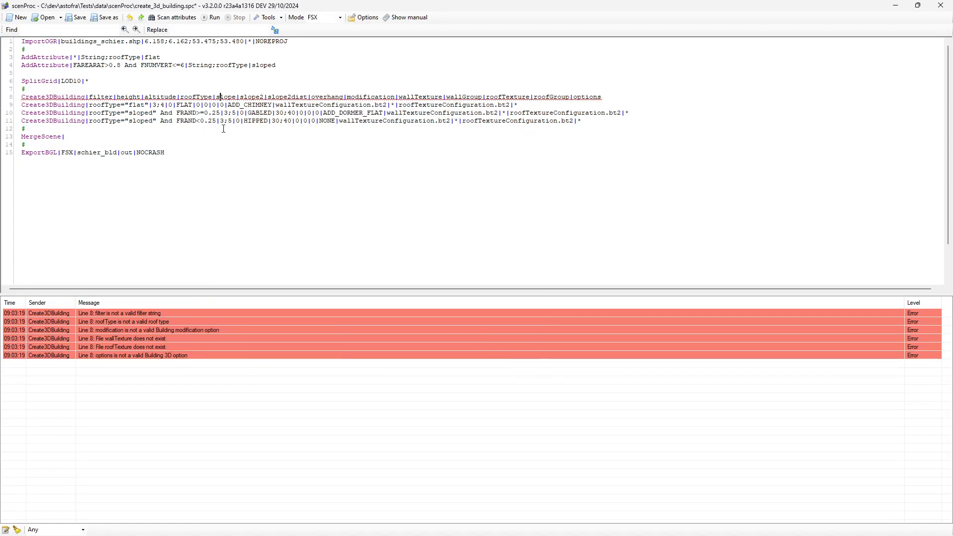
mouse_move(279, 114)
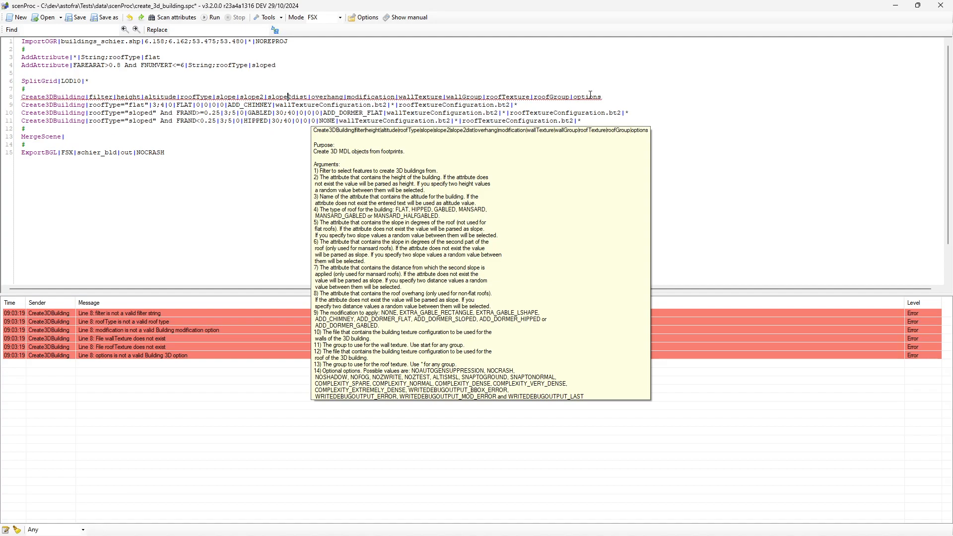
key("shift+End")
key("Delete")
key("Delete")
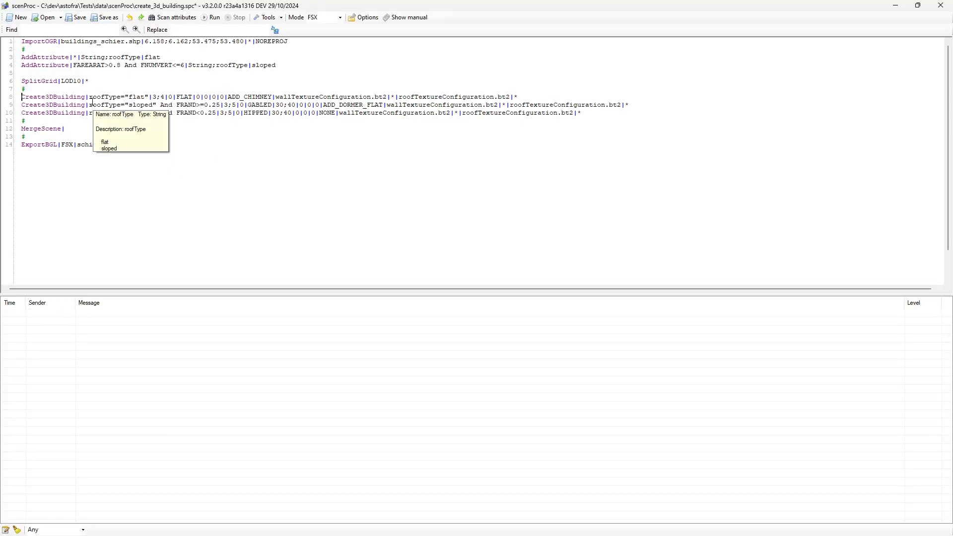
Review the flat, gabled and hipped Create3DBuilding lines and the MergeScene step, and run the script.
mouse_move(130, 97)
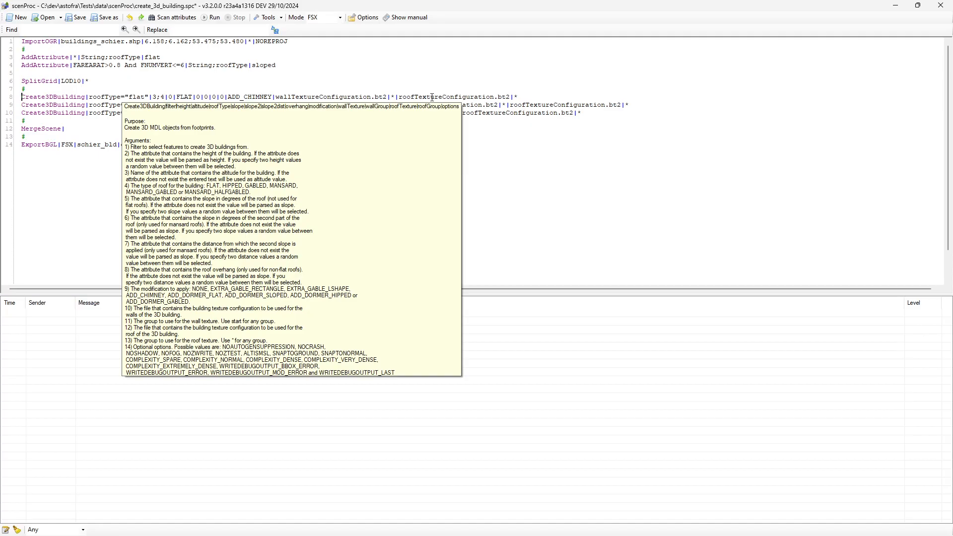
mouse_move(330, 97)
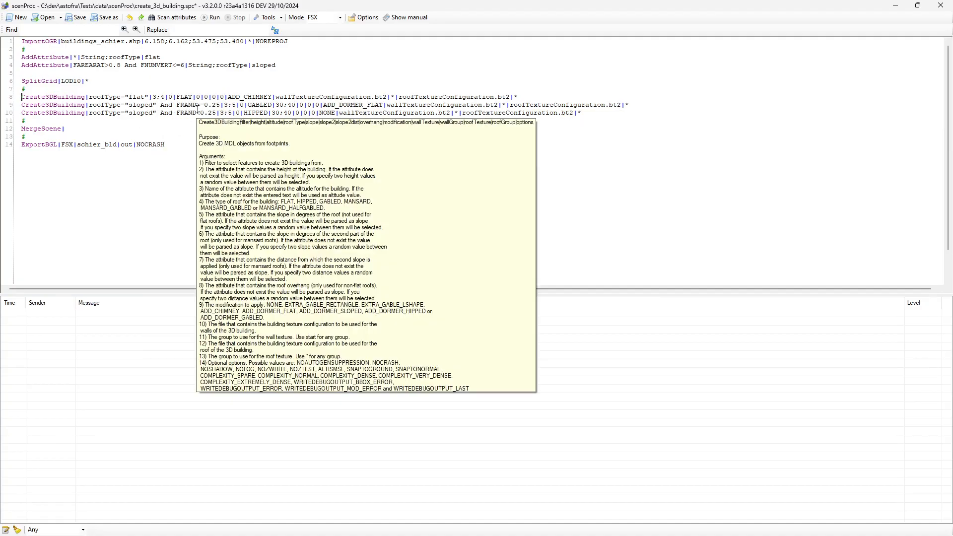
mouse_move(193, 107)
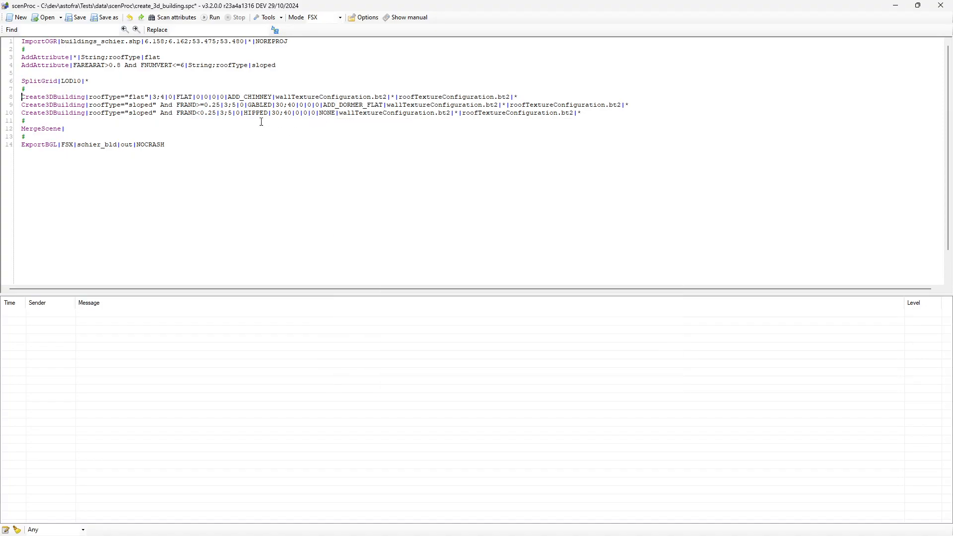
mouse_move(263, 106)
mouse_move(49, 129)
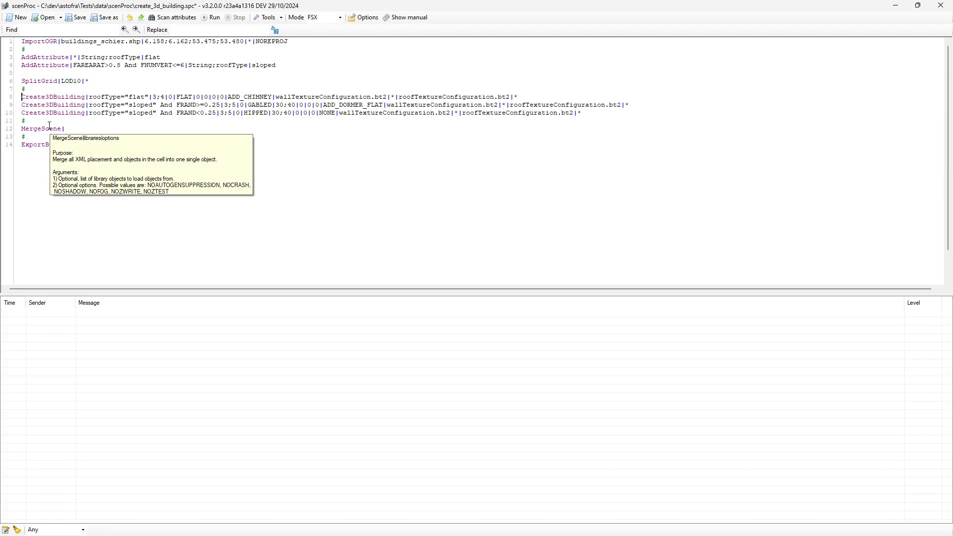
left_click(212, 18)
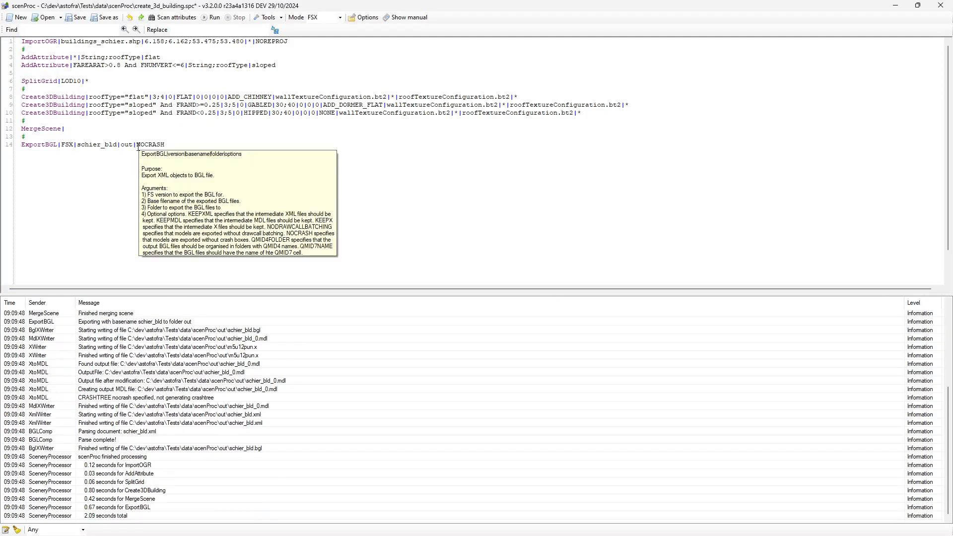
Switch to ModelConverterX and import the generated schier_bld.BGL from the scenProc out folder.
key("alt+Tab")
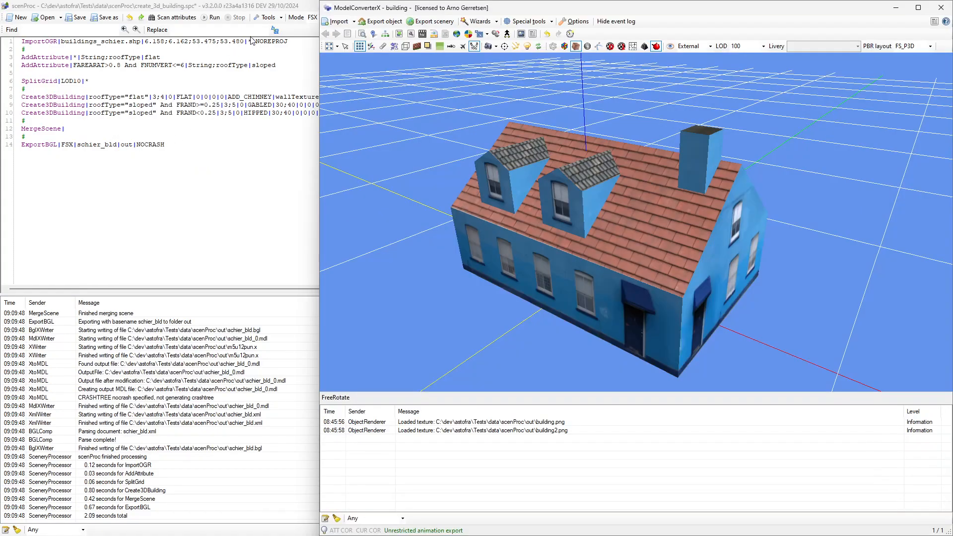
left_click(354, 22)
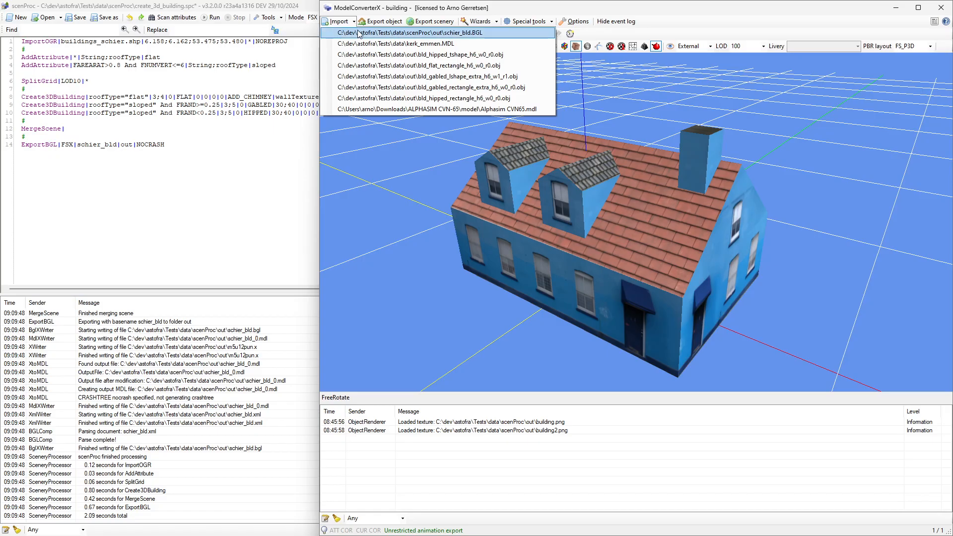
left_click(358, 33)
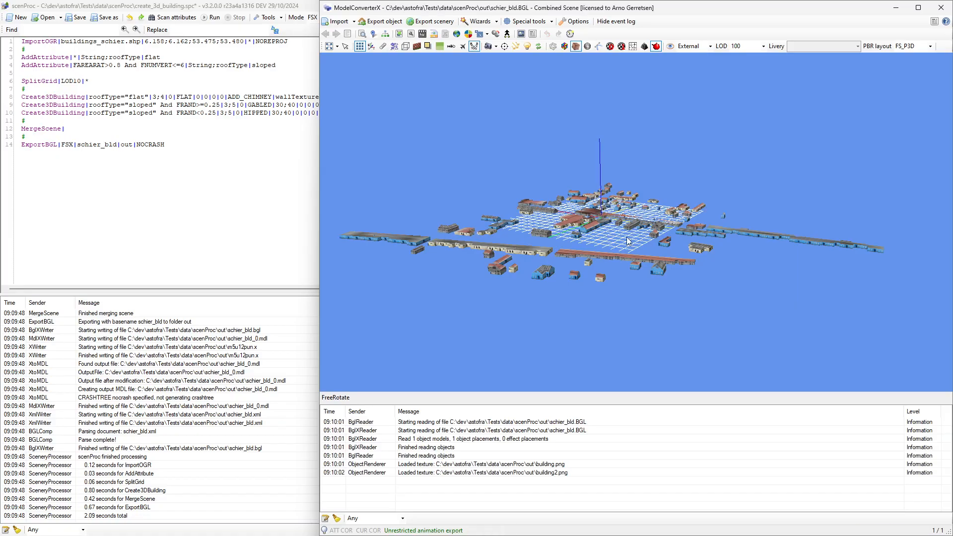
Inspect the generated scenery in 3D from several angles, examining the buildings' roof shapes, textures, chimneys and dormers.
scroll(665, 243, "up", 5)
right_click_drag(663, 245, 604, 261)
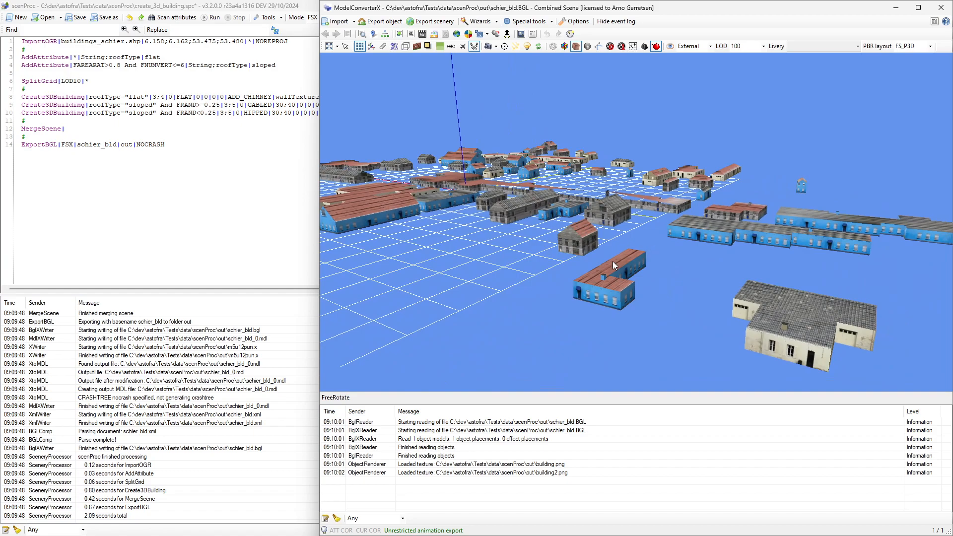
right_click_drag(565, 219, 612, 248)
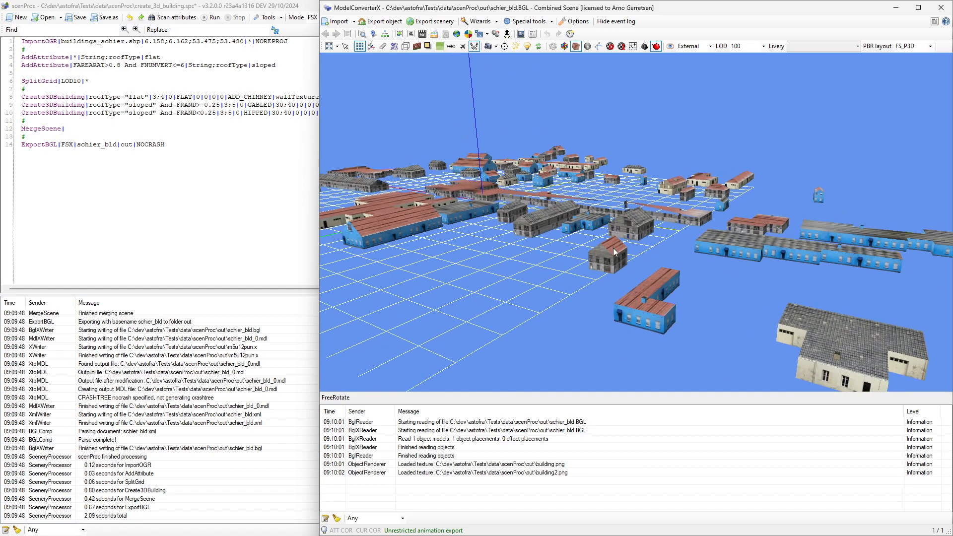
scroll(611, 250, "up", 4)
scroll(570, 270, "down", 2)
mouse_move(558, 266)
left_mouse_down()
mouse_move(548, 259)
mouse_move(562, 265)
left_mouse_up()
left_click_drag(498, 262, 392, 242)
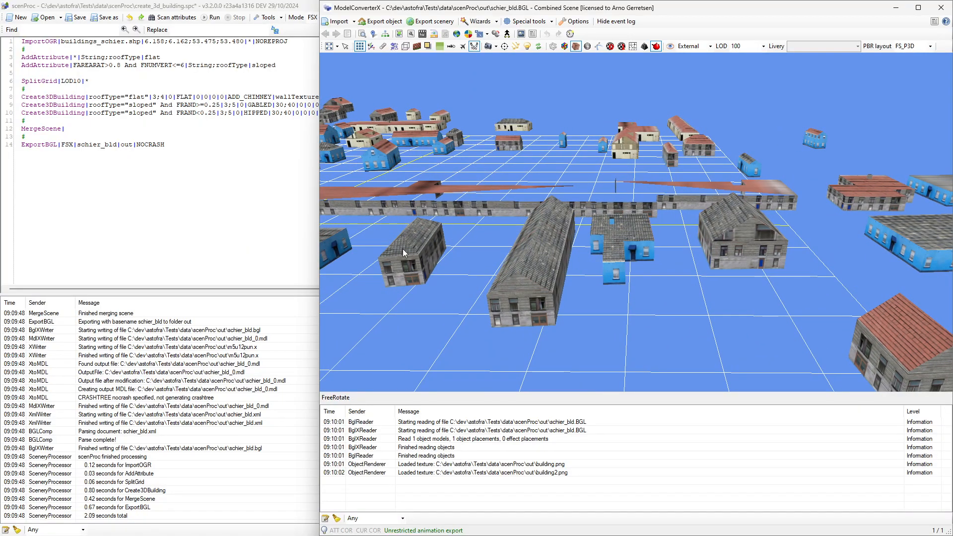
right_click_drag(400, 247, 463, 254)
right_click_drag(670, 282, 766, 270)
scroll(792, 253, "down", 5)
scroll(800, 265, "down", 1)
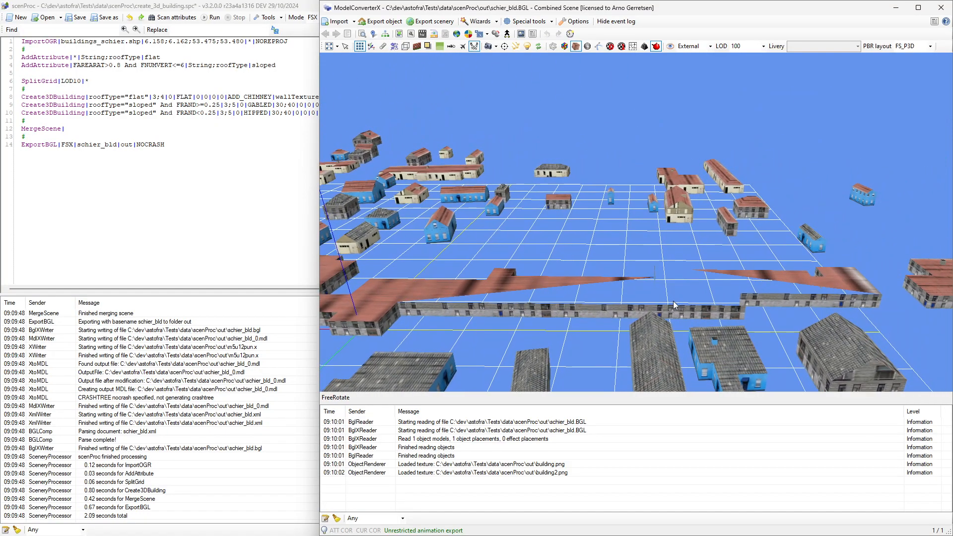
scroll(685, 249, "up", 6)
left_click_drag(675, 252, 546, 270)
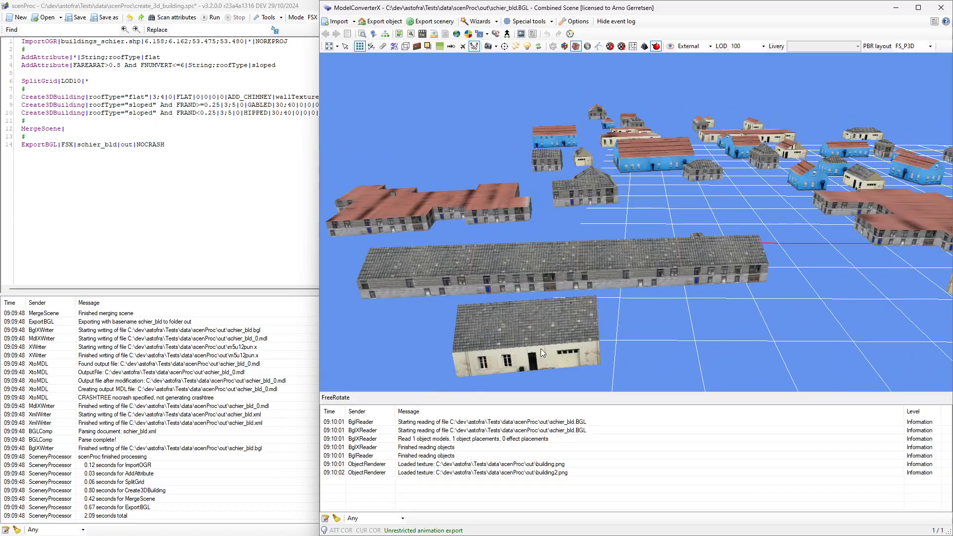
left_click_drag(668, 168, 589, 253)
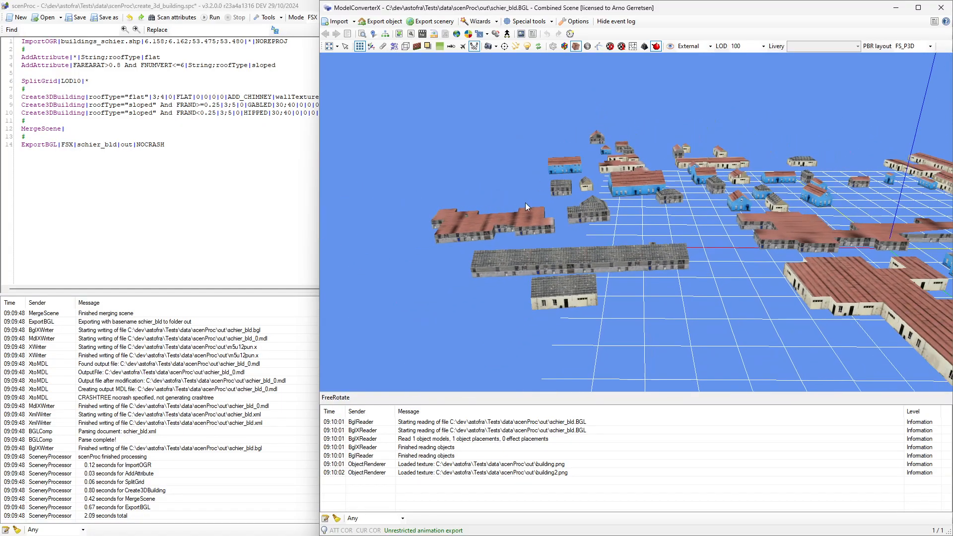
left_click_drag(698, 287, 594, 258)
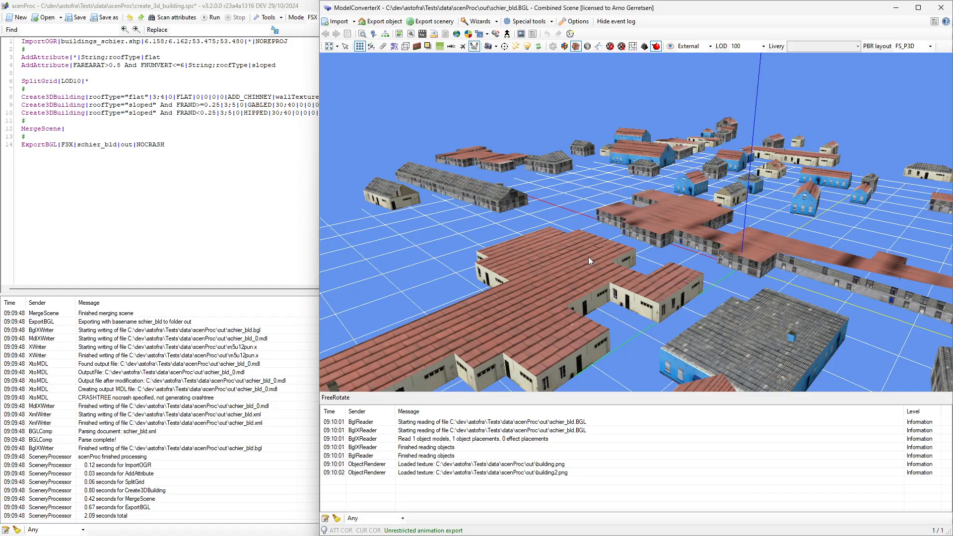
key("alt+Tab")
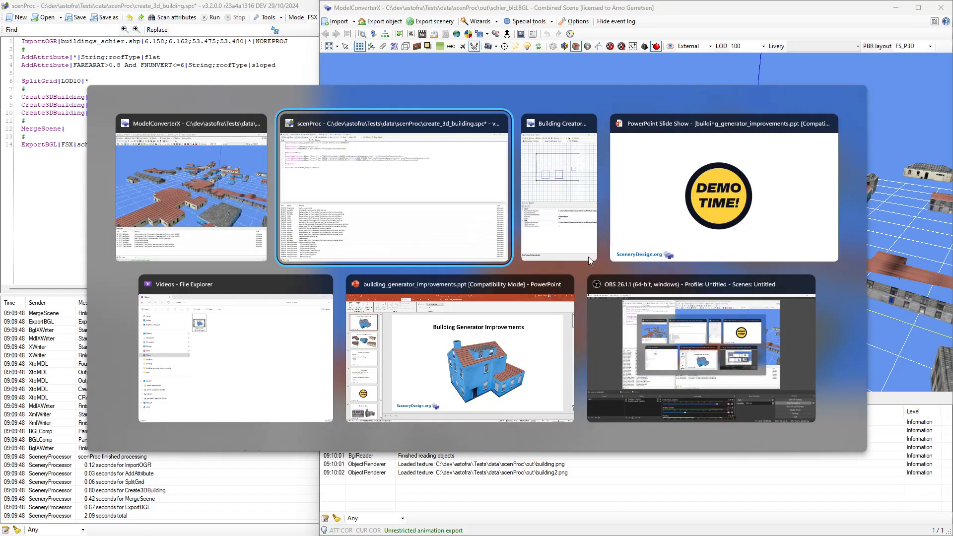
Switch to the running PowerPoint slide show of the building generator improvements.
key("alt+Tab")
key("alt+Tab")
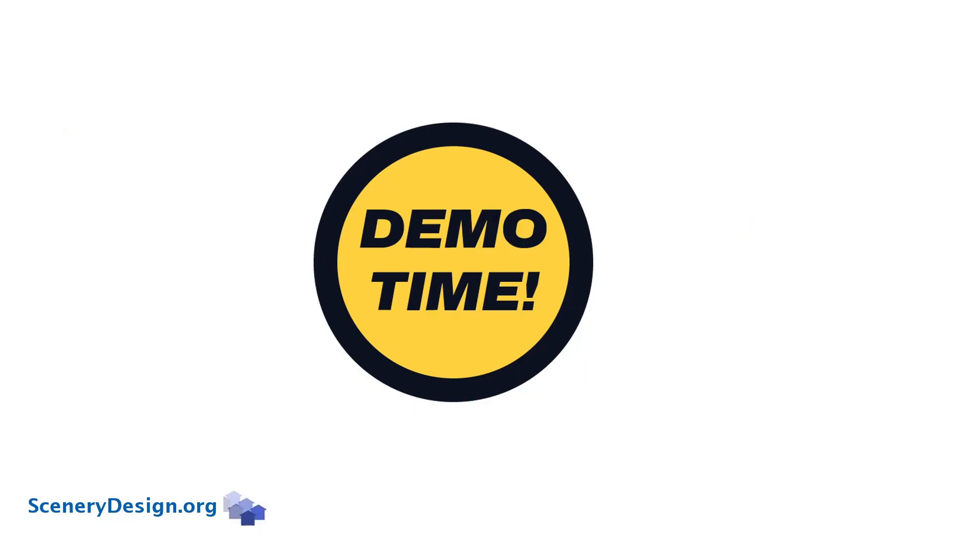
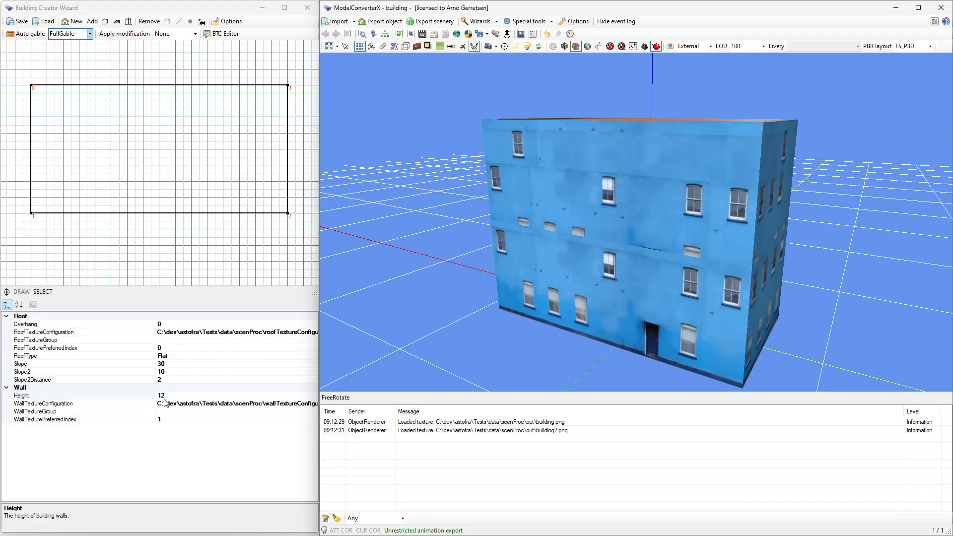
Set the building's preferred wall texture index to 0 and inspect the walls from the other side.
left_click(172, 419)
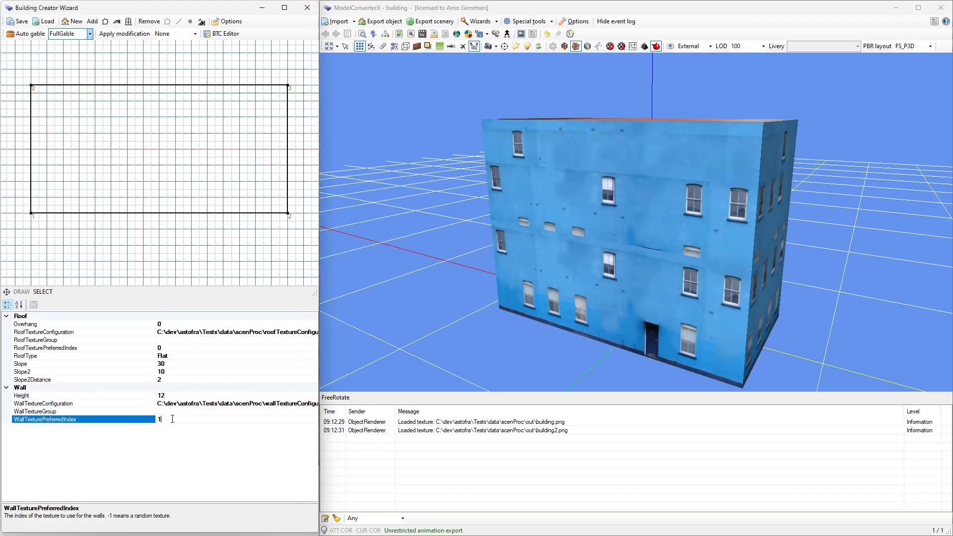
type("0")
key("Return")
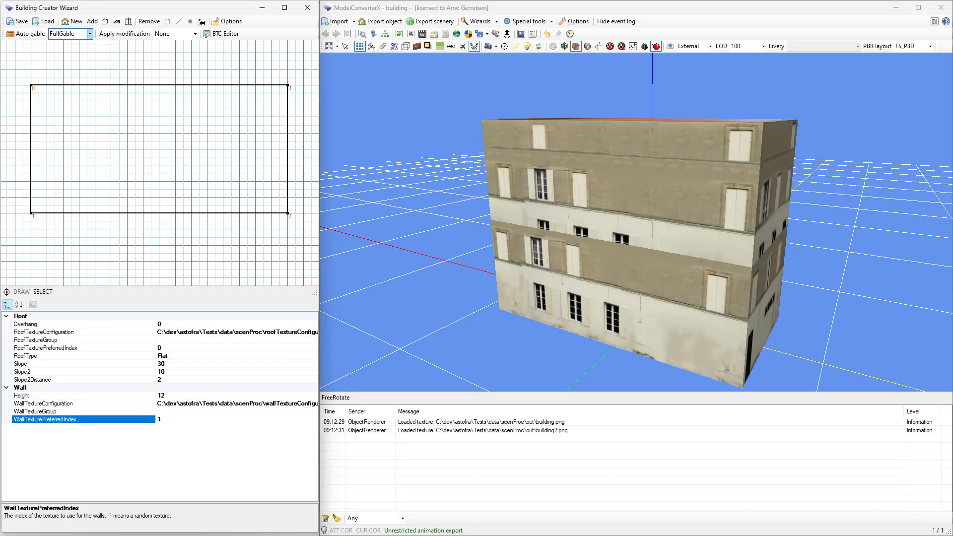
key("Return")
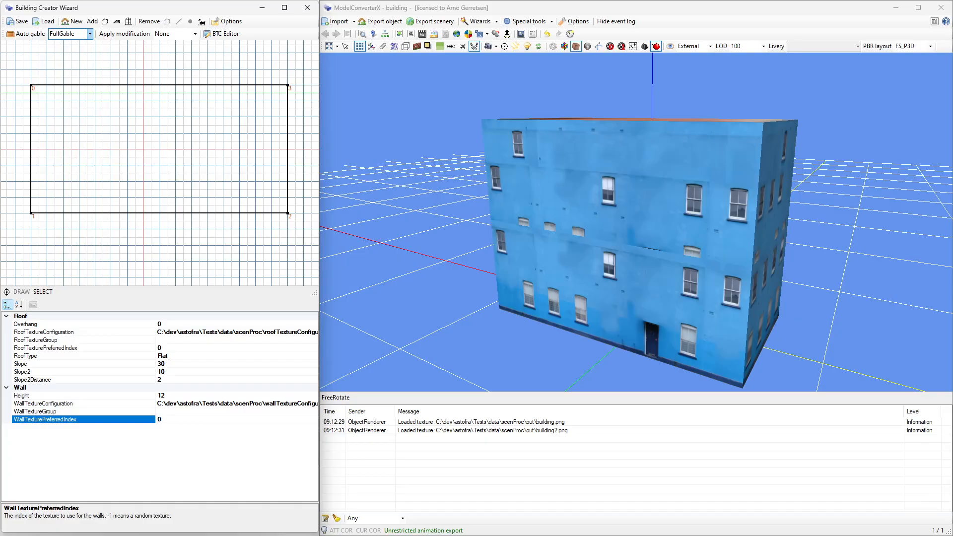
key("Return")
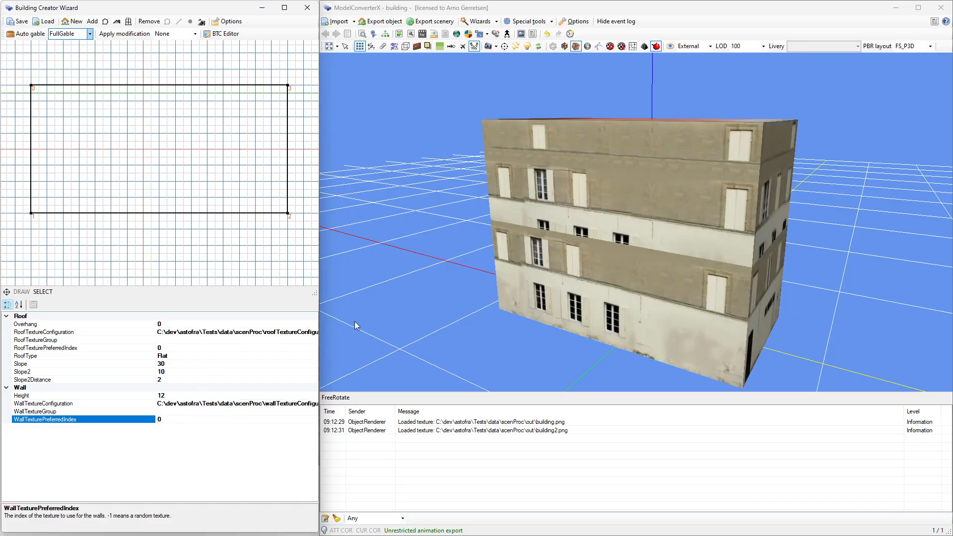
left_click_drag(506, 282, 660, 279)
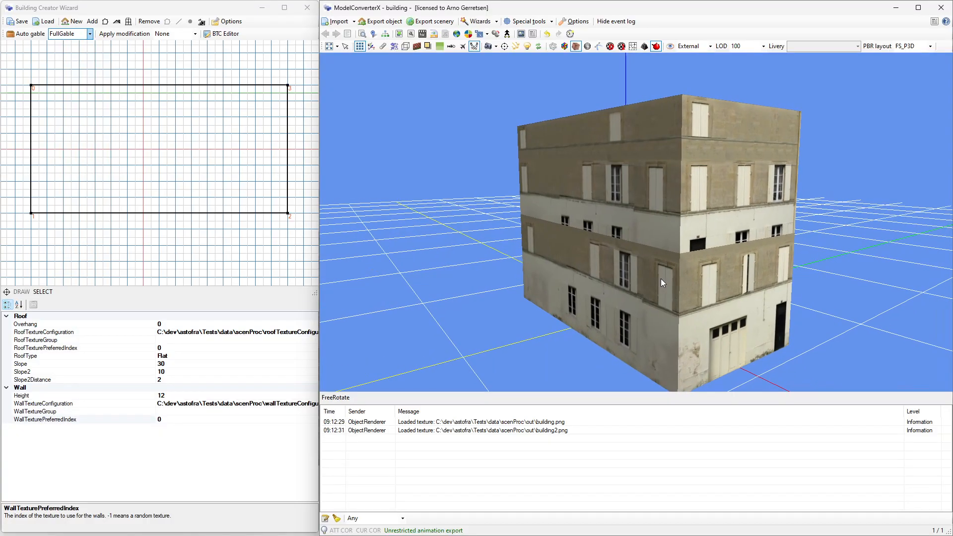
Set the preferred wall texture index to 1 and inspect the building's long facade.
left_click(163, 419)
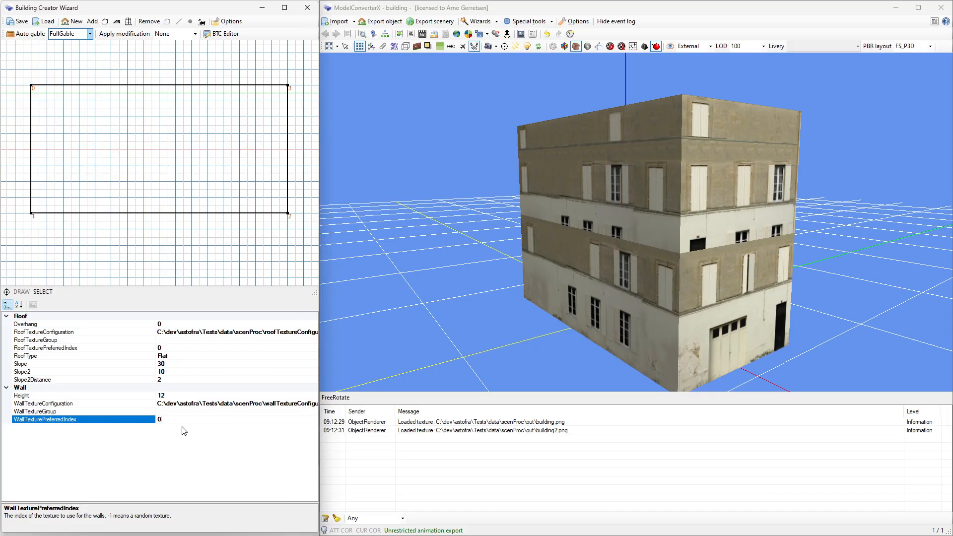
key("Return")
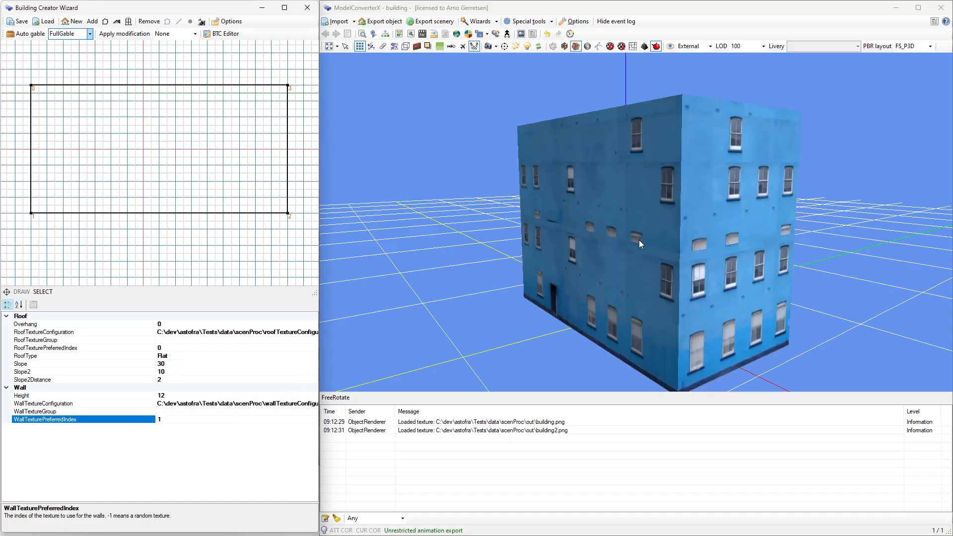
left_click_drag(638, 240, 500, 257)
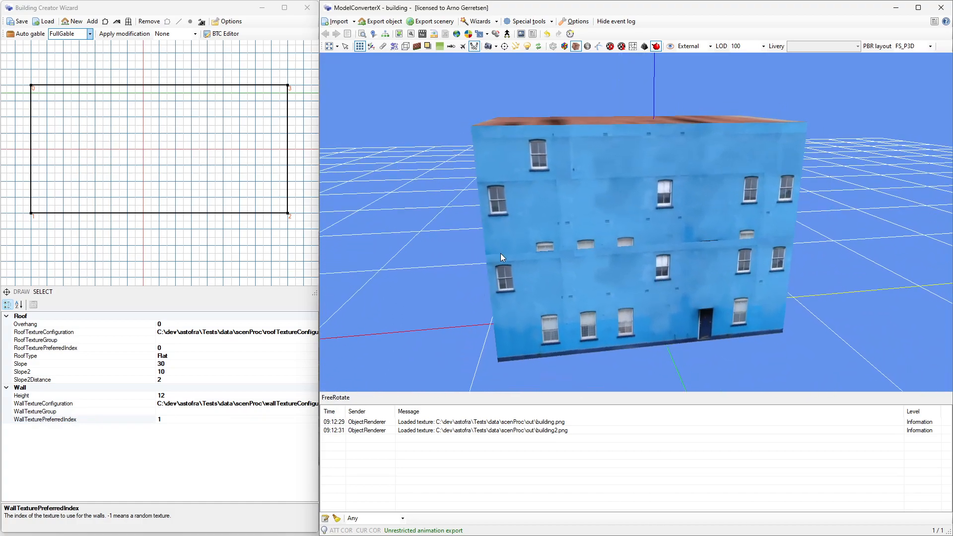
Change the building's roof type to Mansard and apply the FullGable auto gable to it.
double_click(179, 356)
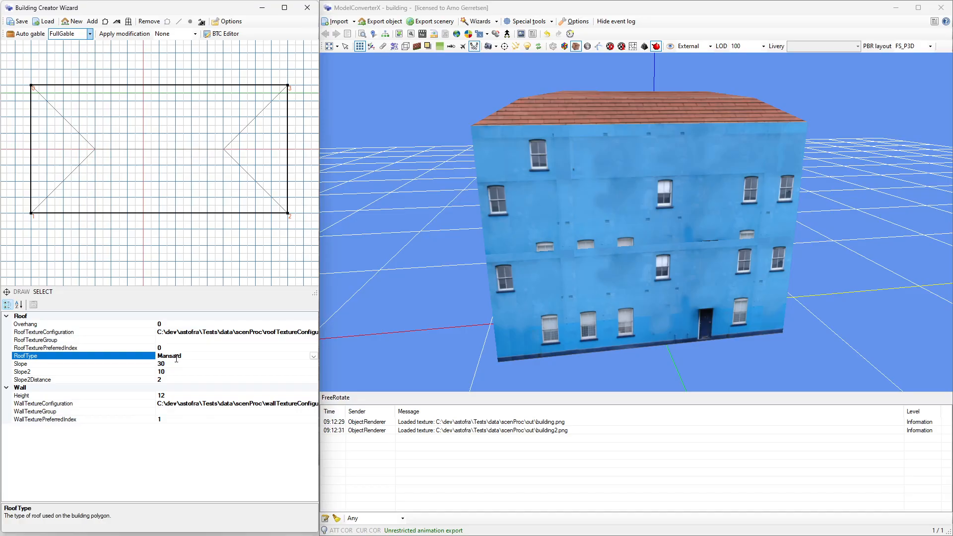
left_click(34, 36)
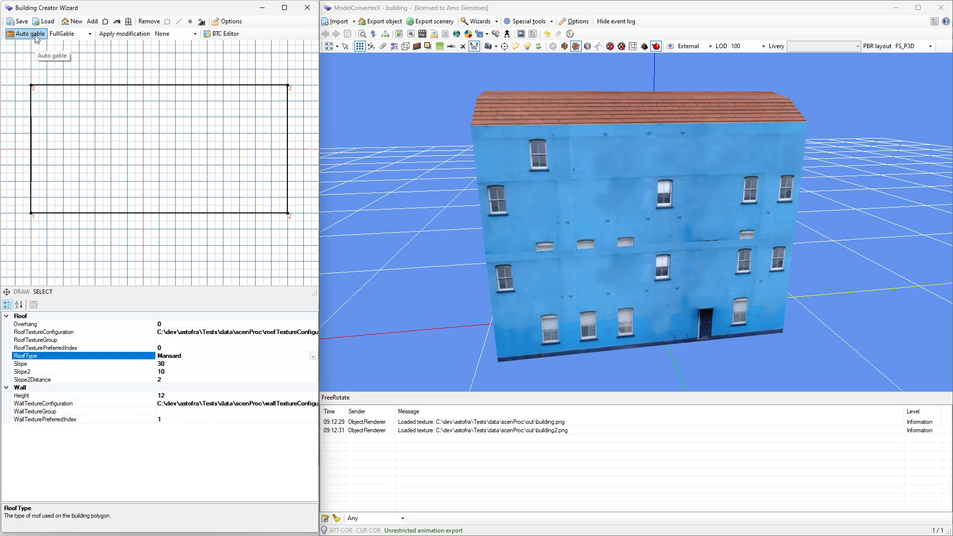
Set the mansard roof's Slope to 80 and Slope2 to 30, and inspect the whole building.
left_click(169, 380)
left_click(171, 364)
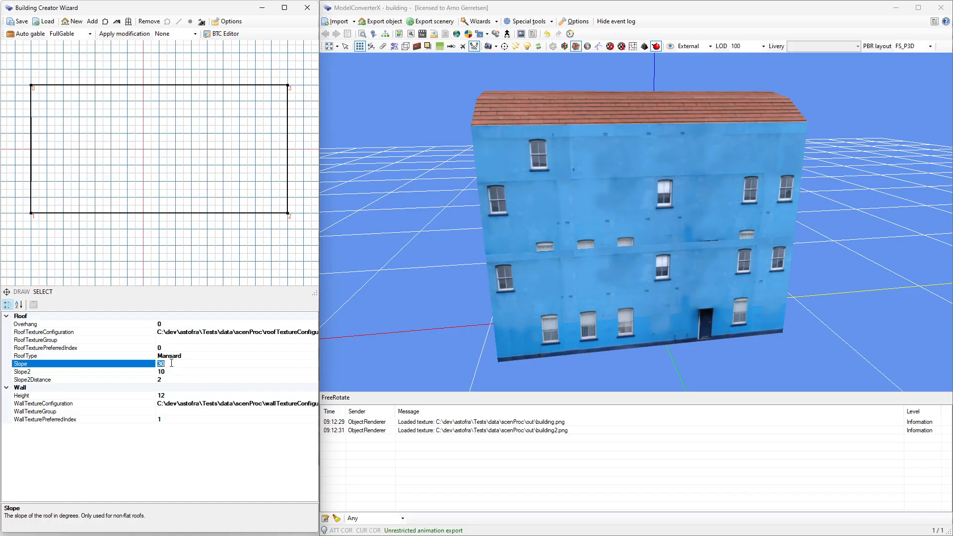
type("80")
key("Return")
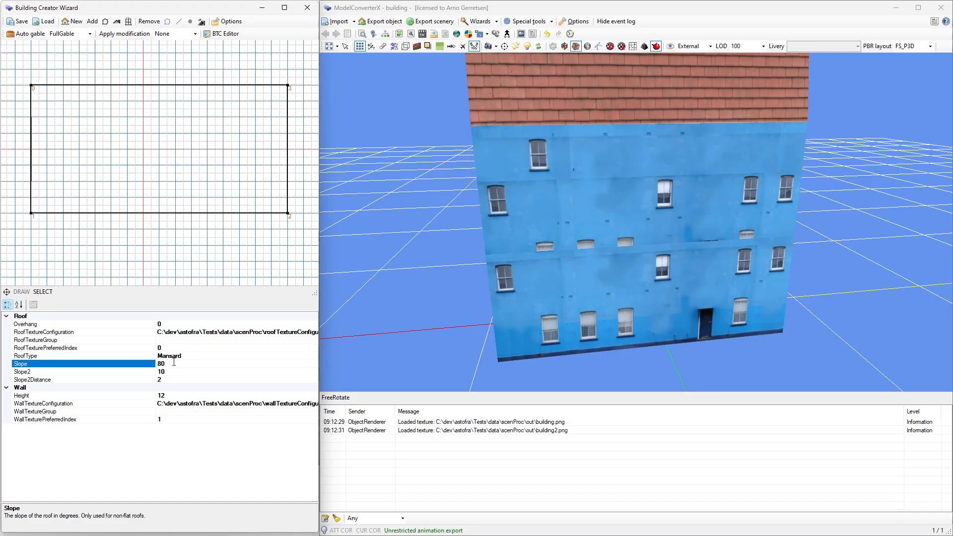
left_click(173, 372)
type("30")
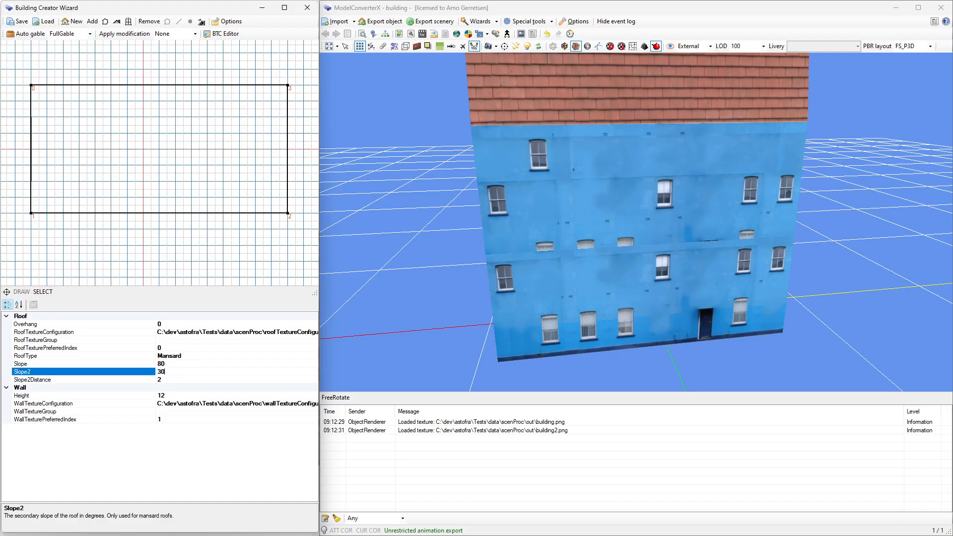
left_click(338, 61)
left_click(329, 46)
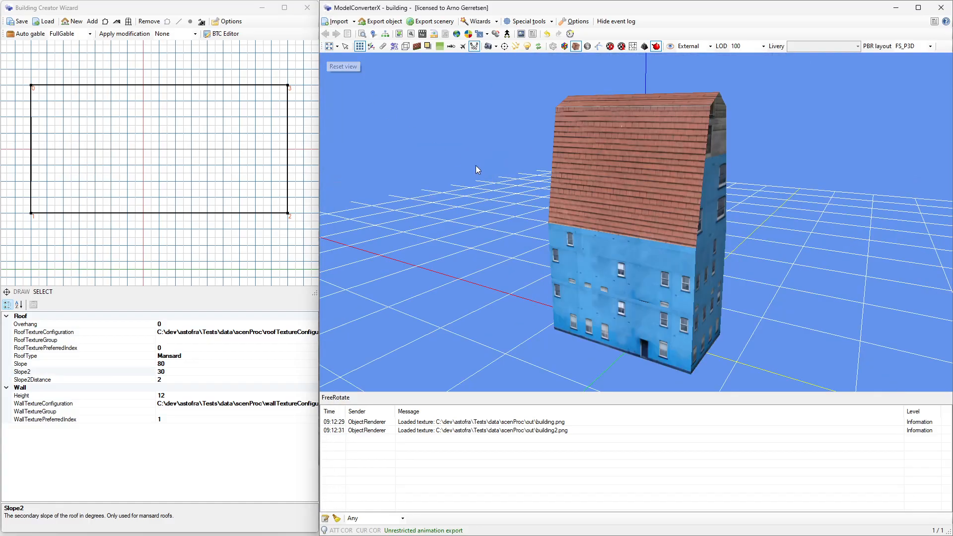
scroll(653, 243, "up", 2)
left_click_drag(653, 243, 637, 263)
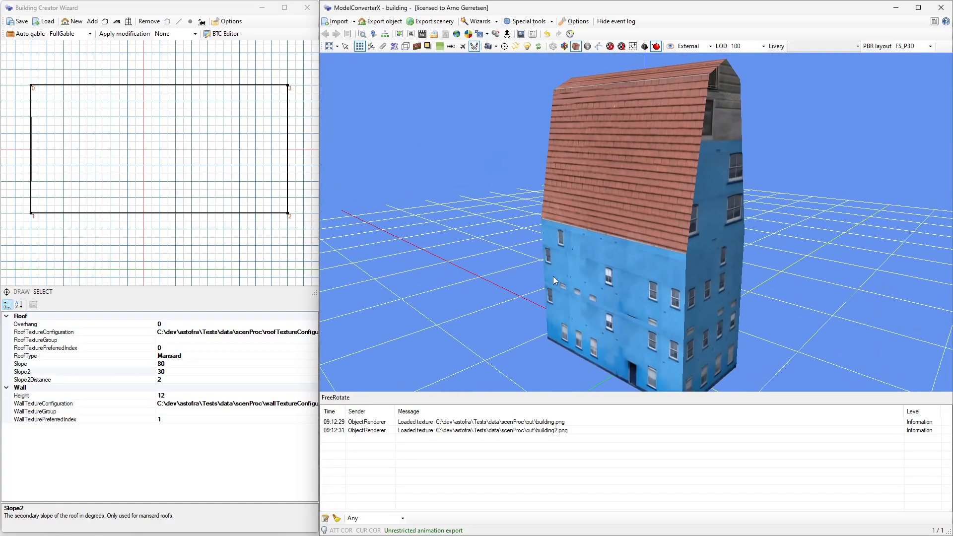
Set the mansard's Slope2Distance to 0.5 and Slope2 to 20, and inspect the gable end and steep roof face.
left_click(173, 380)
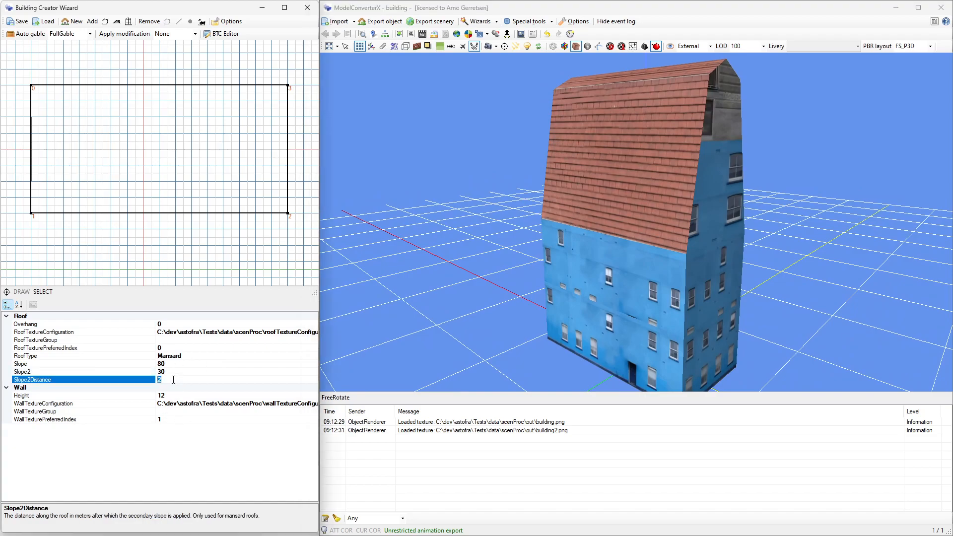
type("0.5")
key("Return")
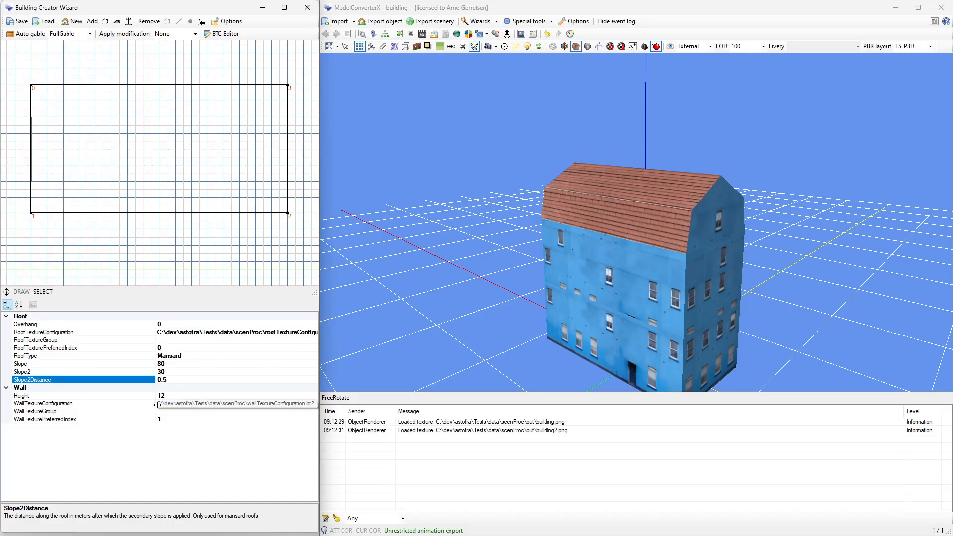
left_click(174, 372)
type("20")
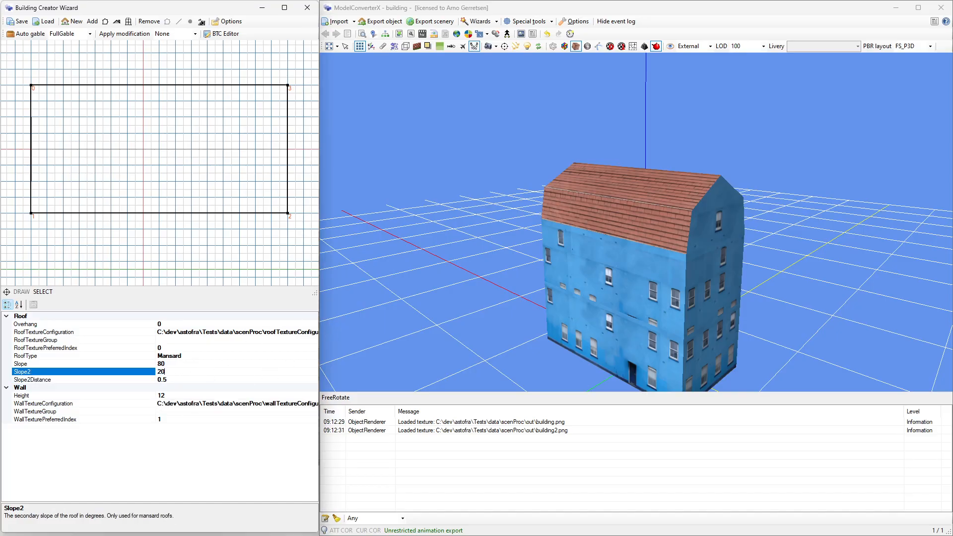
key("Return")
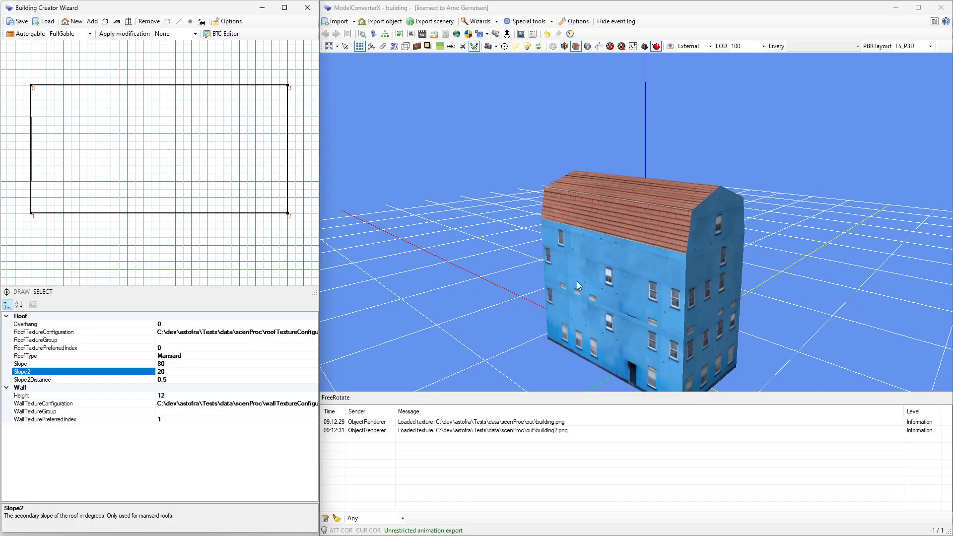
scroll(678, 243, "up", 8)
left_click_drag(683, 243, 569, 292)
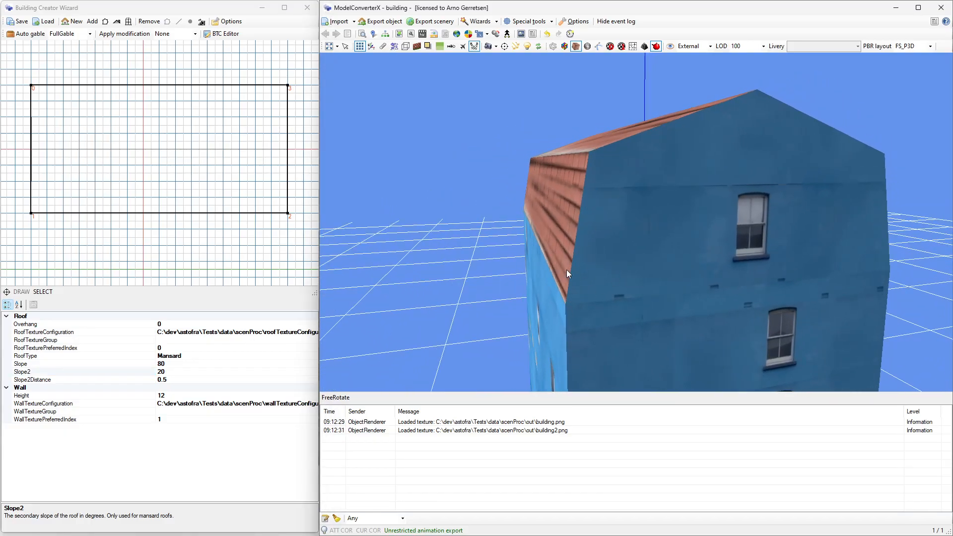
left_click_drag(579, 203, 591, 221)
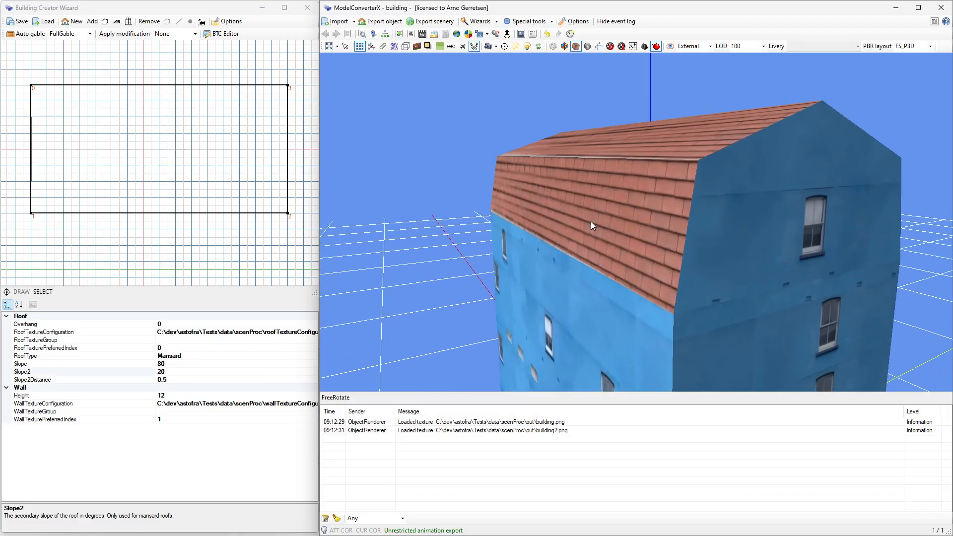
Try a Slope of 75 on the mansard roof and set it back to 80.
left_click(176, 363)
type("75")
key("Return")
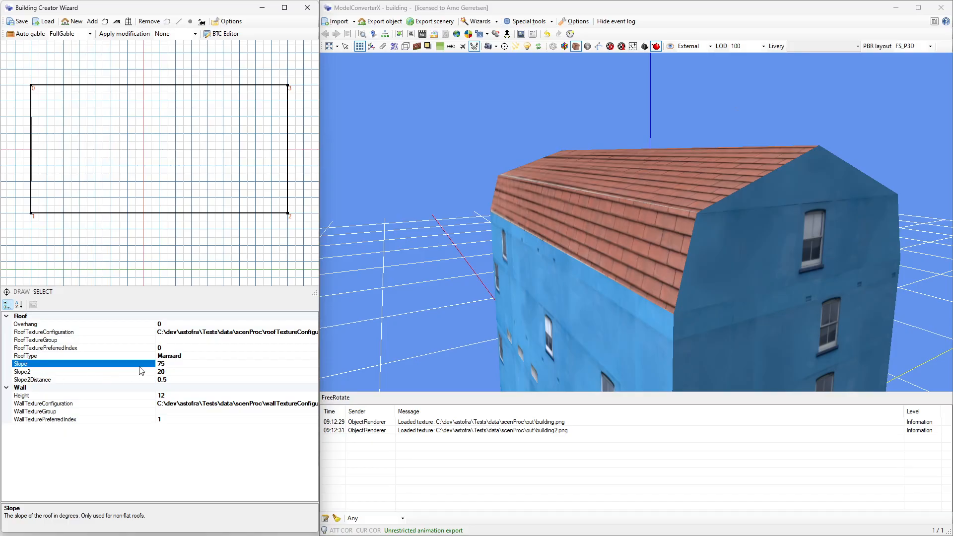
left_click(161, 365)
type("80")
key("Return")
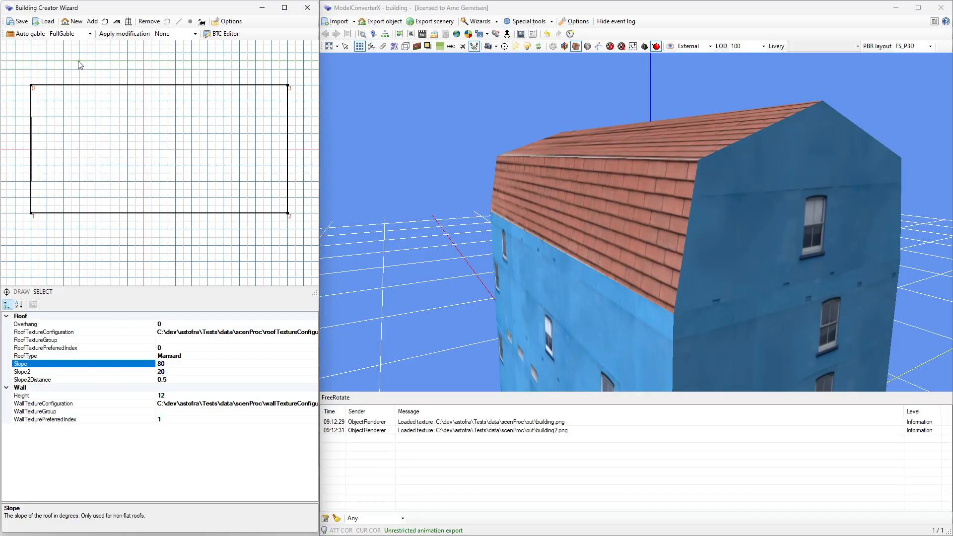
Add a dormer near footprint corner 1, align its front edge with the wall line, and reduce its depth.
left_click(128, 22)
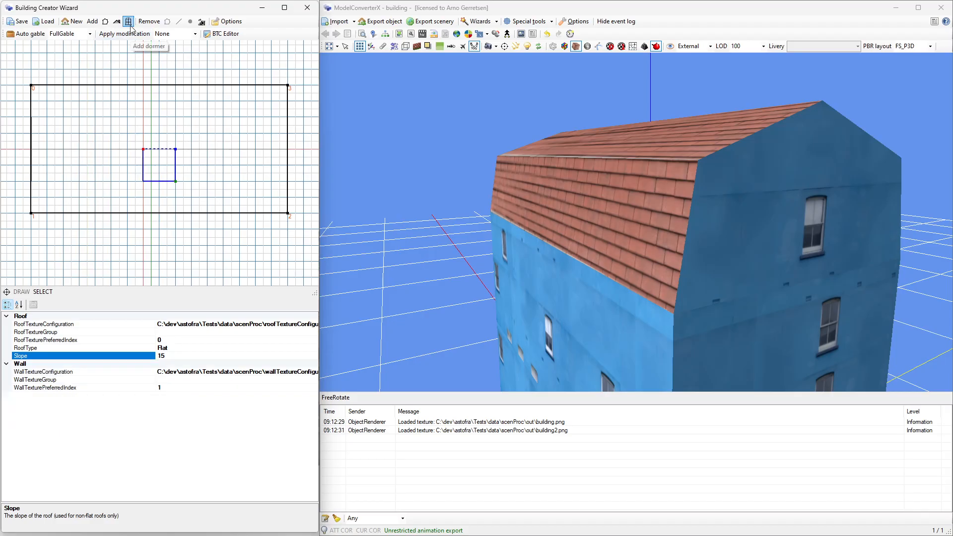
left_click_drag(144, 153, 48, 198)
mouse_move(614, 226)
left_mouse_down()
mouse_move(707, 226)
mouse_move(609, 228)
left_mouse_up()
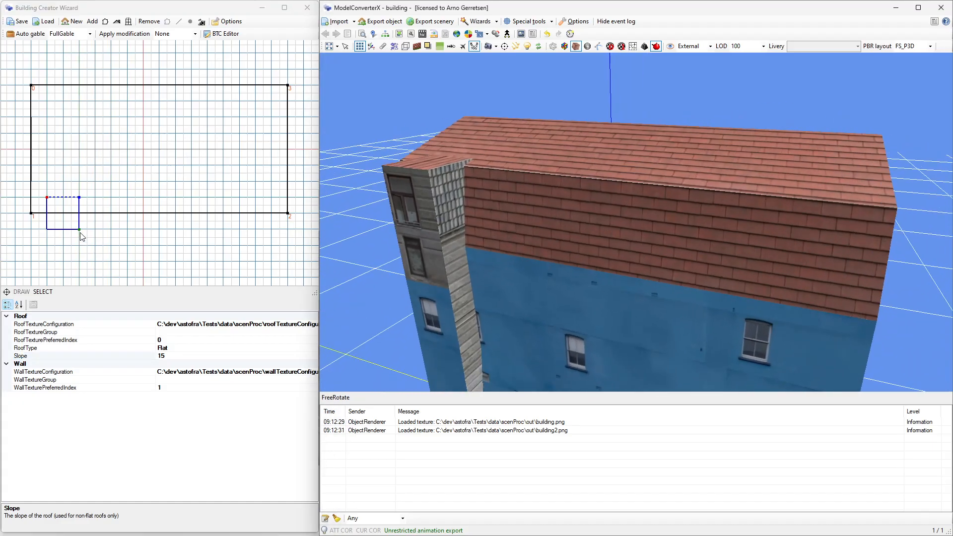
left_click_drag(79, 230, 80, 213)
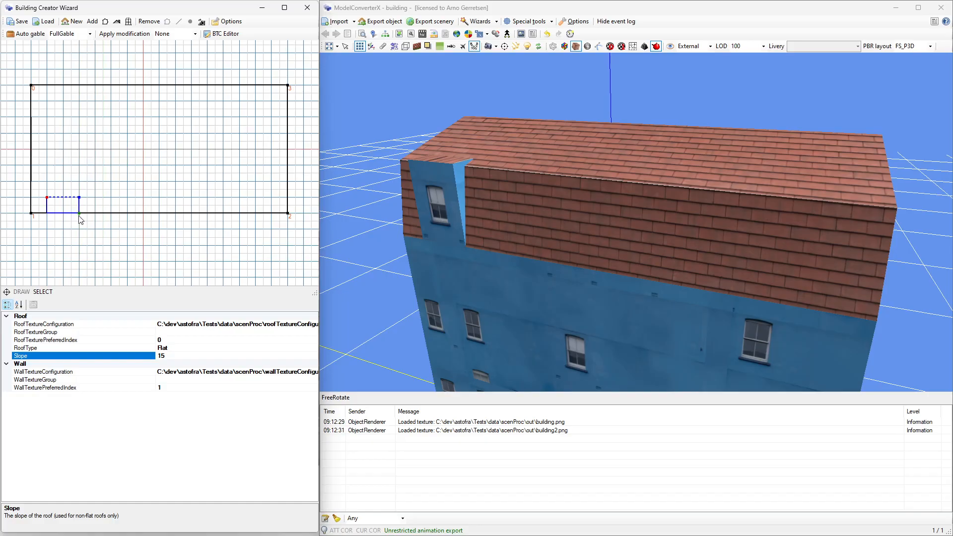
left_click_drag(79, 213, 48, 208)
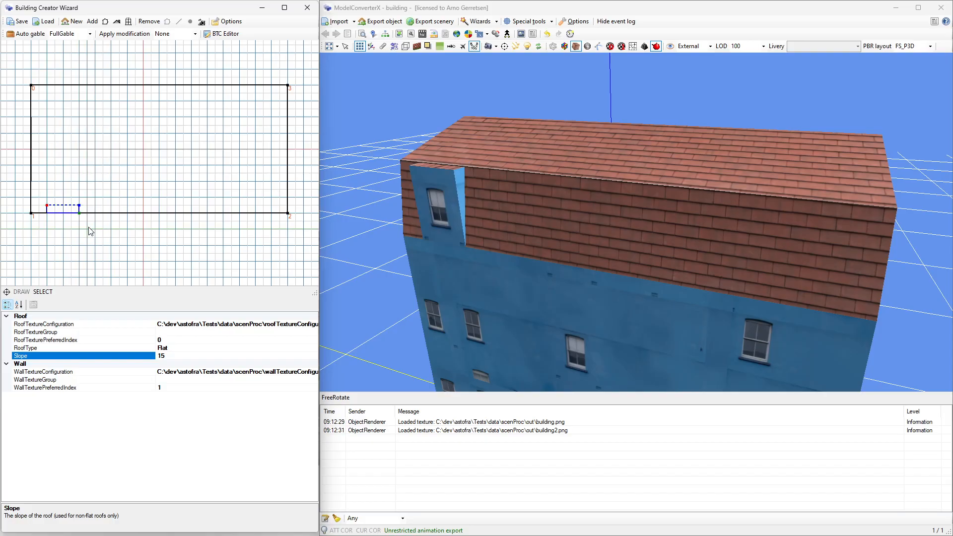
Change the dormer's roof type to GabledHipped and inspect the dormer from the front.
double_click(183, 348)
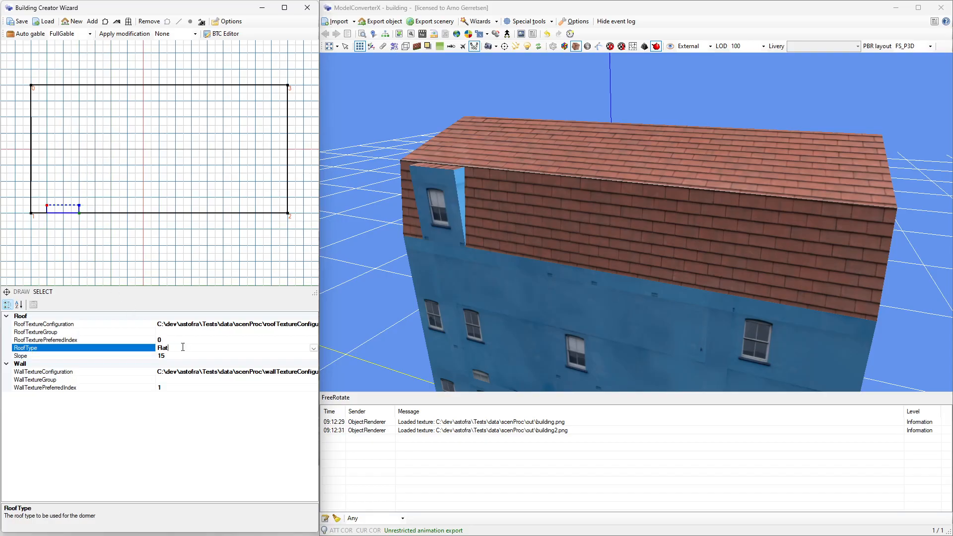
double_click(182, 347)
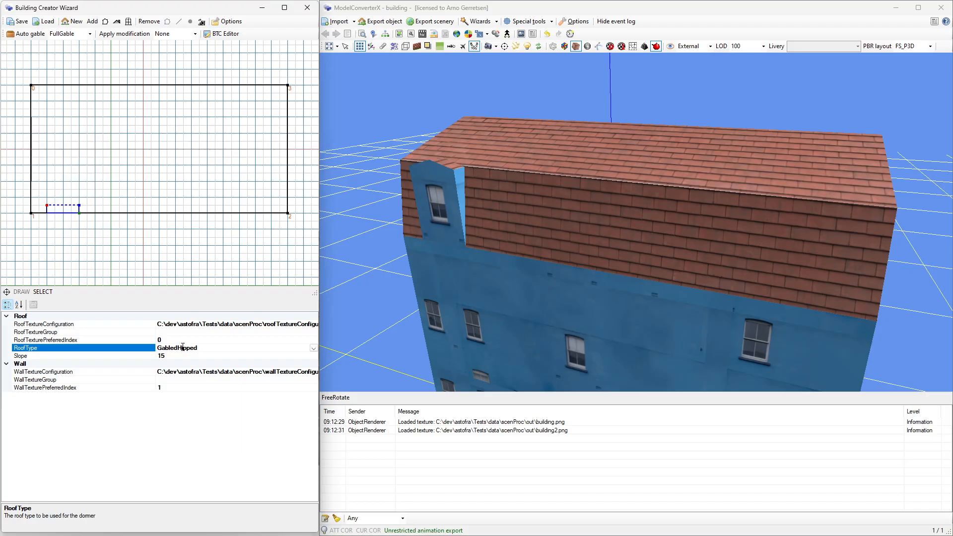
left_click_drag(392, 258, 522, 201)
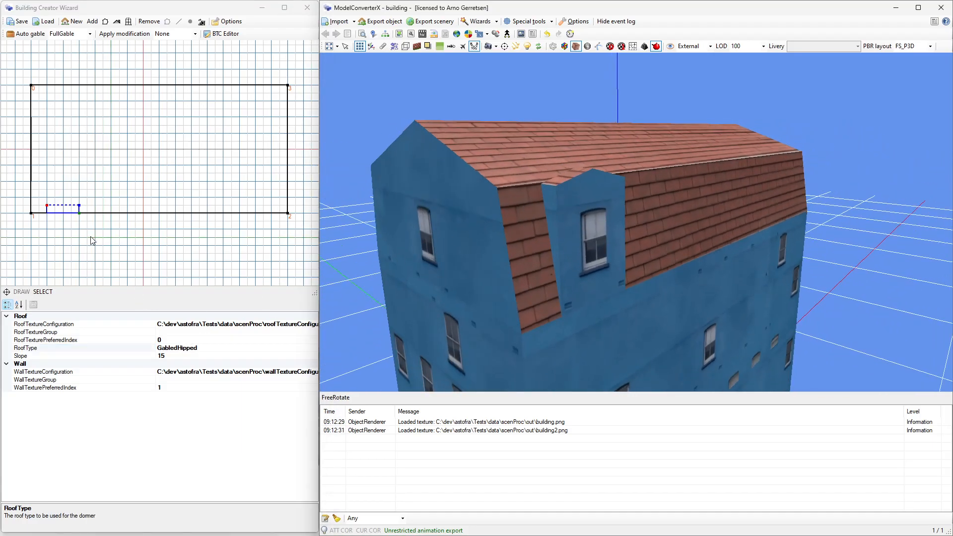
Pull the dormer's front edge slightly inward, and move the dormer toward the eave so it sits low on the steep roof face.
scroll(85, 208, "up", 3)
scroll(85, 226, "down", 3)
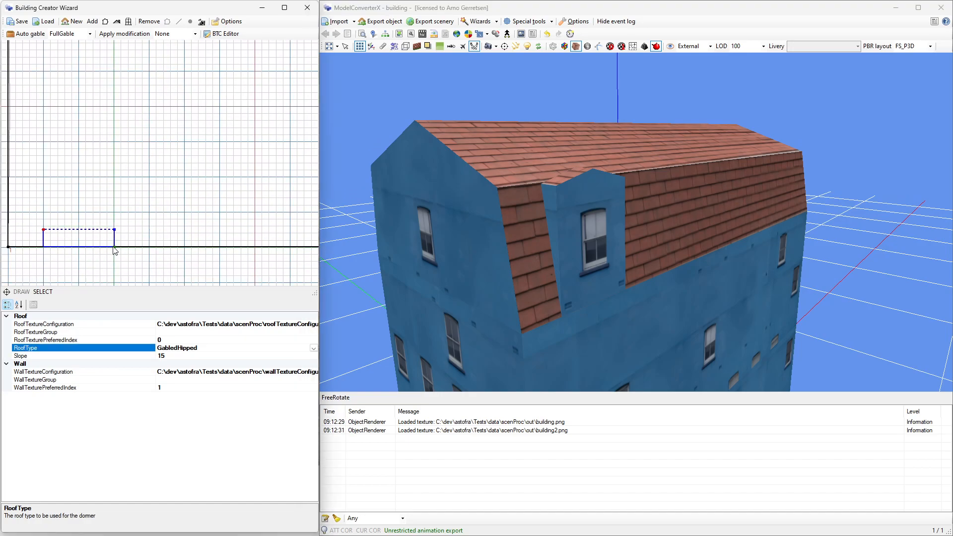
left_click_drag(114, 247, 114, 241)
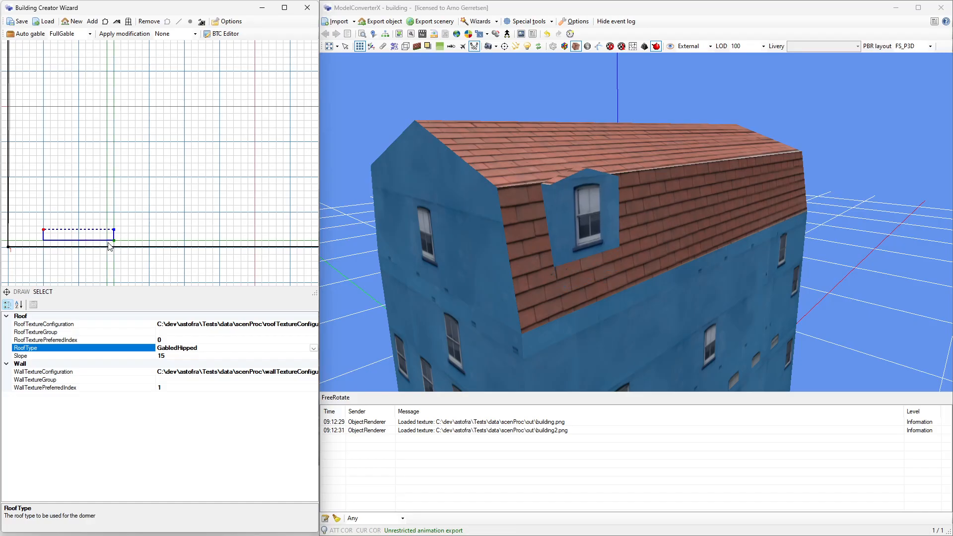
left_click_drag(46, 234, 46, 239)
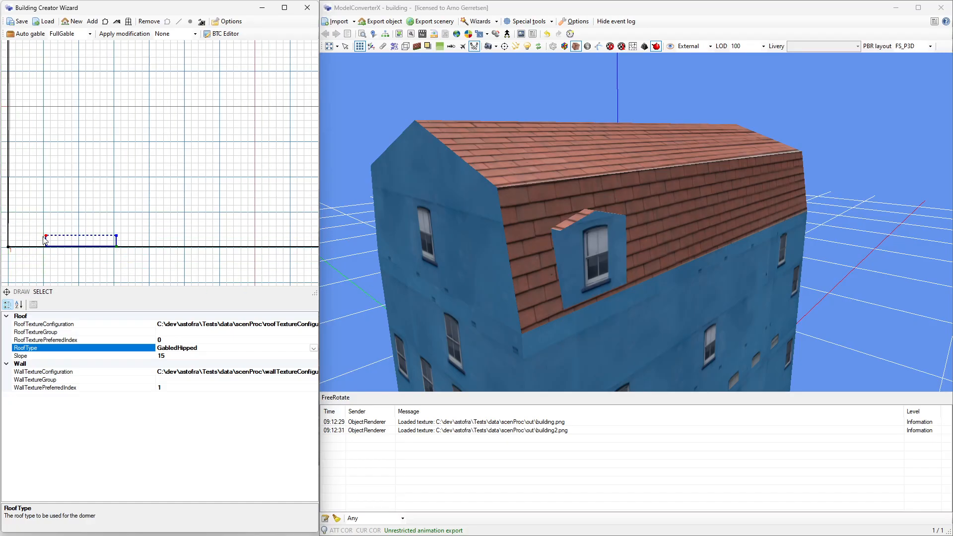
Shift the dormer slightly up the steep roof face and toward corner 1, and nudge its front edge toward the wall line.
left_click_drag(45, 240, 43, 238)
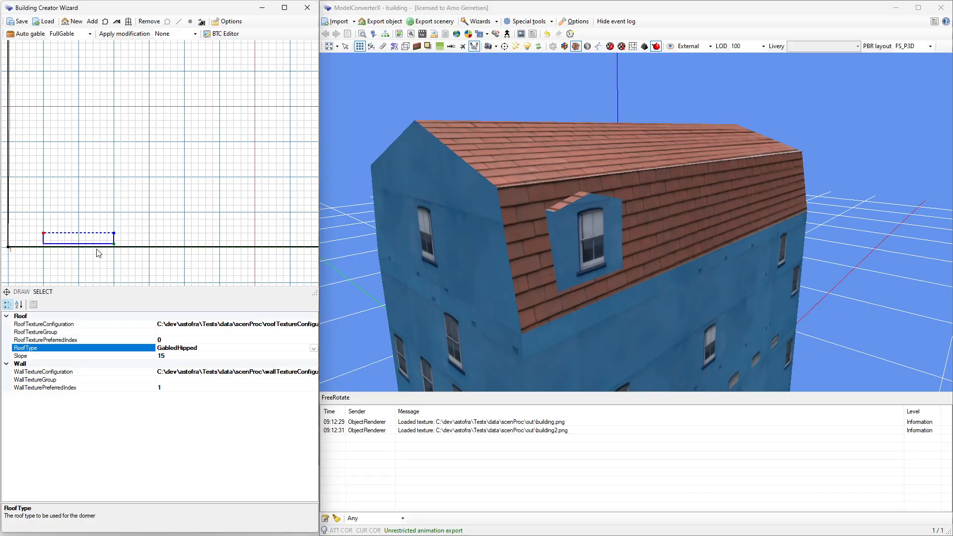
left_click_drag(113, 244, 114, 245)
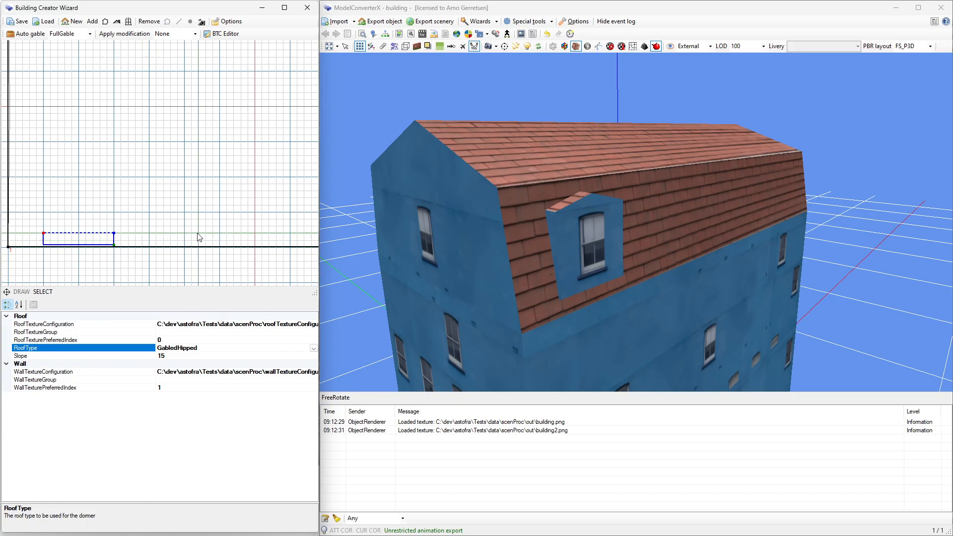
left_click_drag(668, 221, 615, 227)
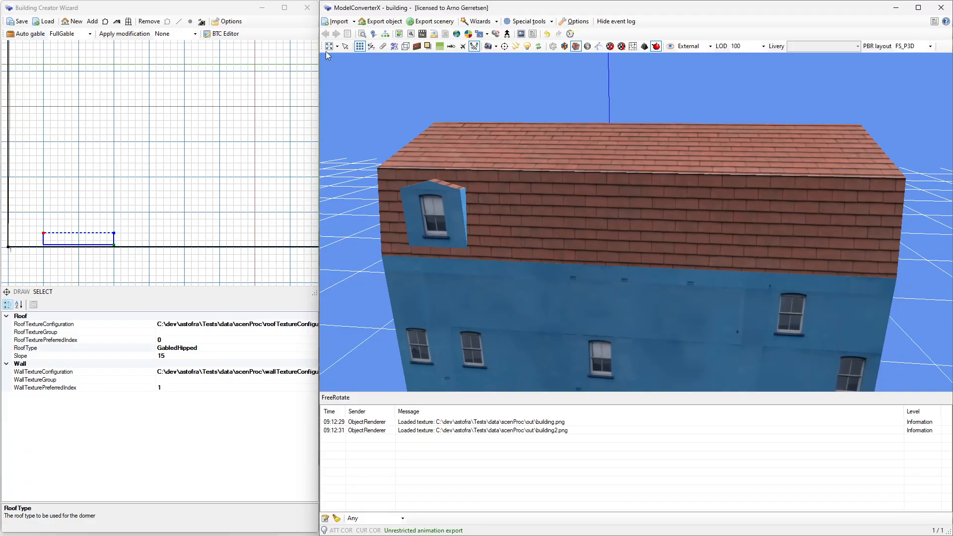
Switch to the slide show to view the Building challenge slide, and return to the Building Creator Wizard.
key("alt+Tab")
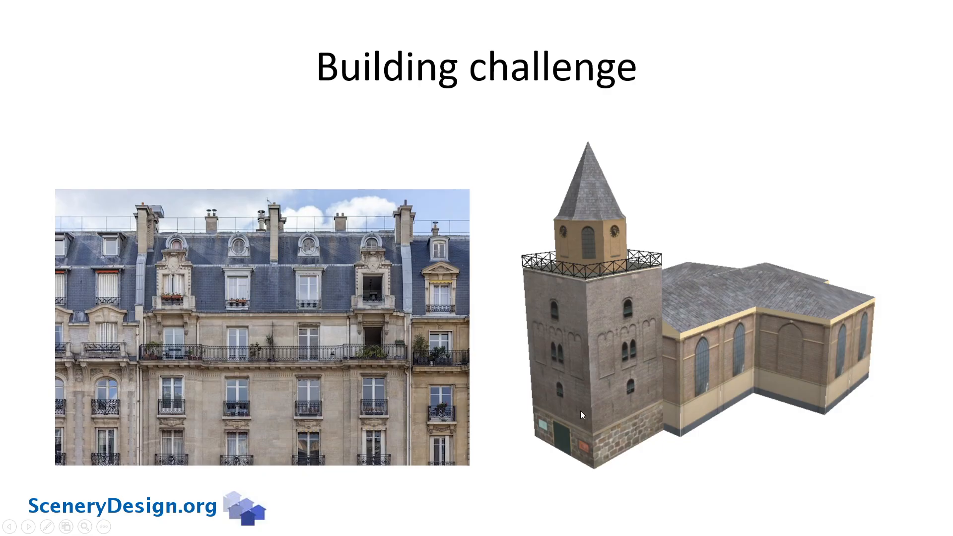
key("alt+Tab")
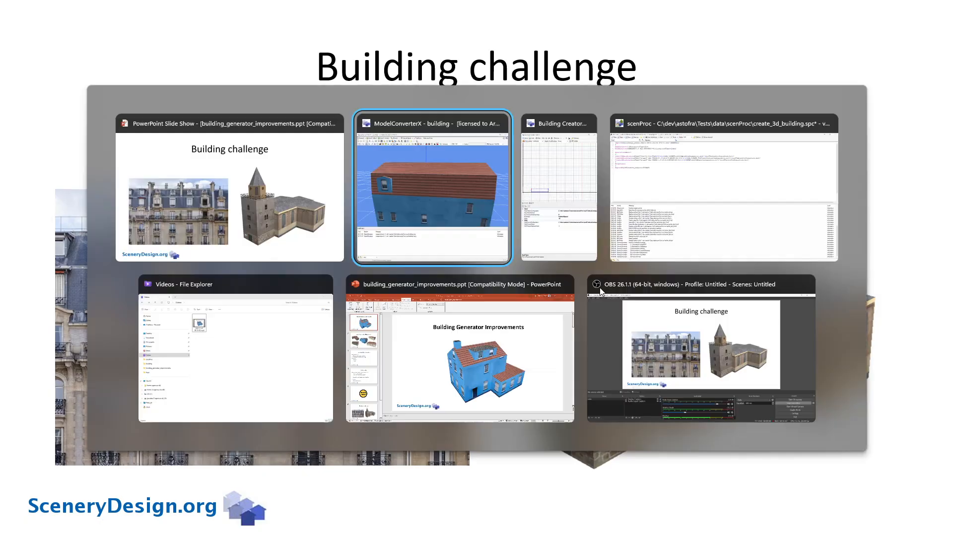
key("alt+Tab")
key("alt+Tab")
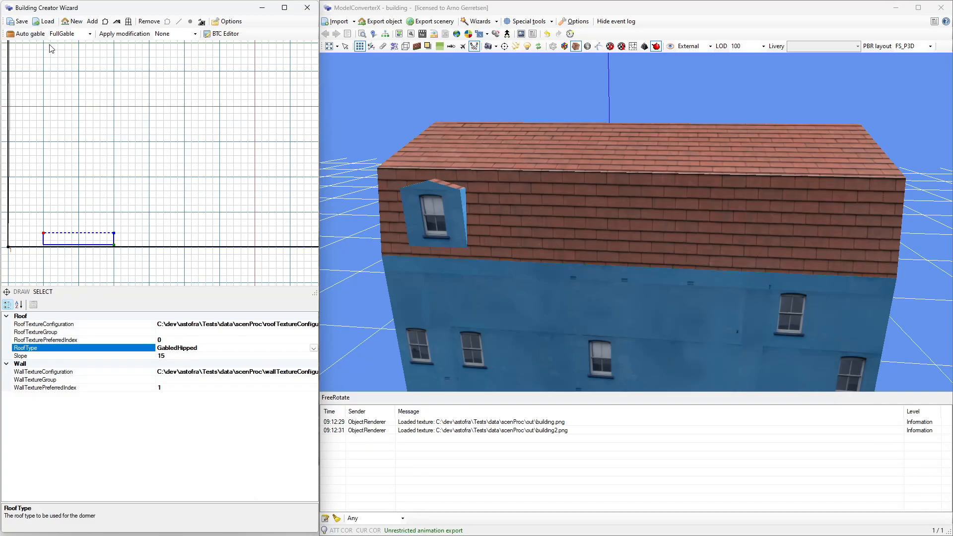
Start a new building and draw a twelve-corner cross-shaped footprint with two side wings narrower than the main body.
left_click(64, 23)
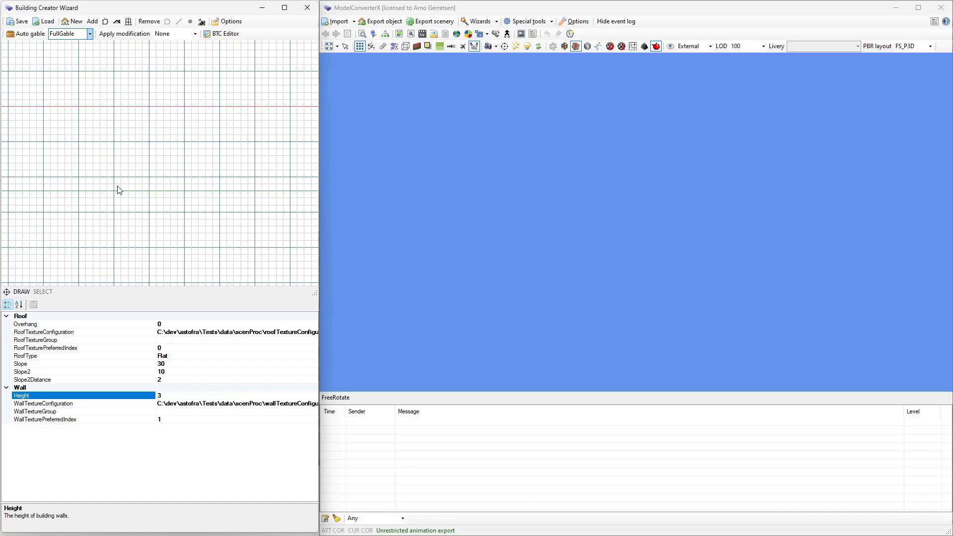
left_click(7, 292)
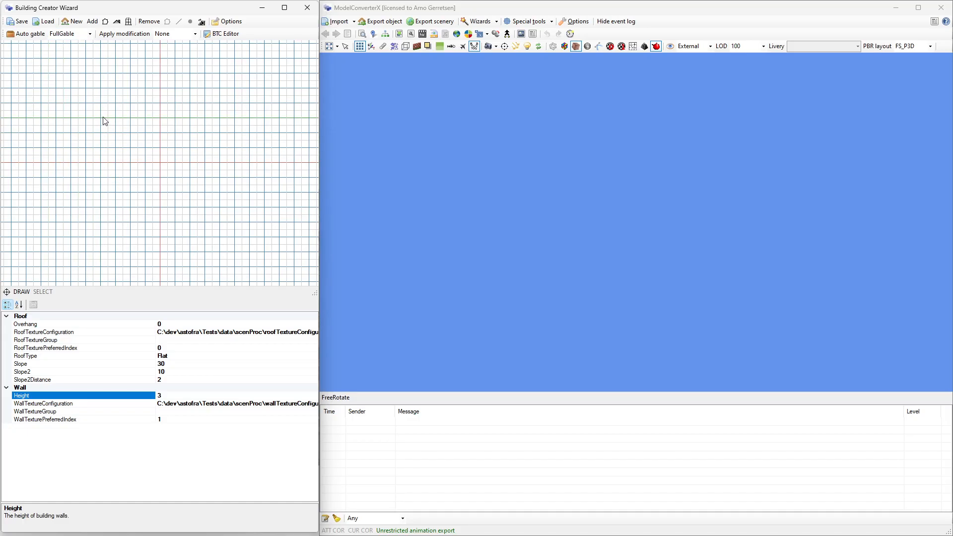
left_click_drag(101, 119, 101, 207)
left_click(205, 208)
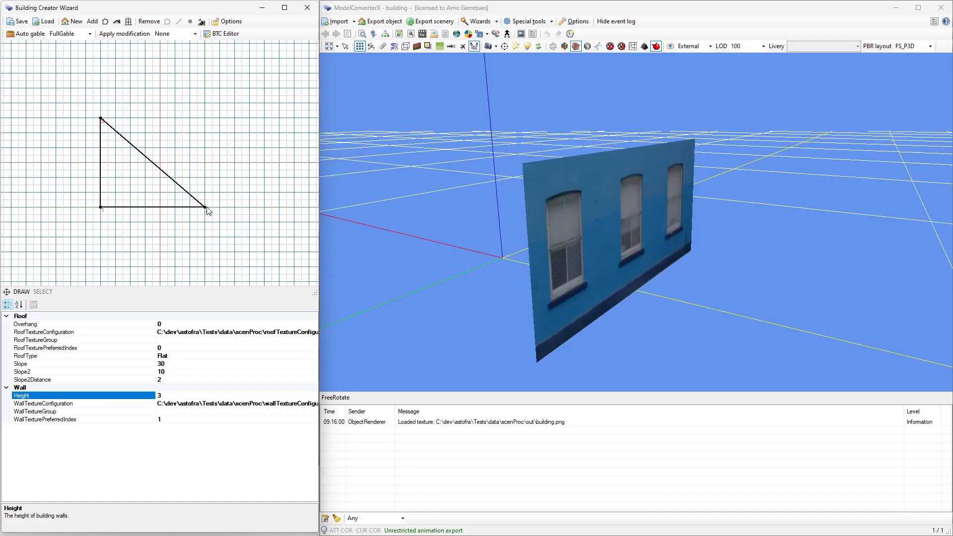
left_click(205, 252)
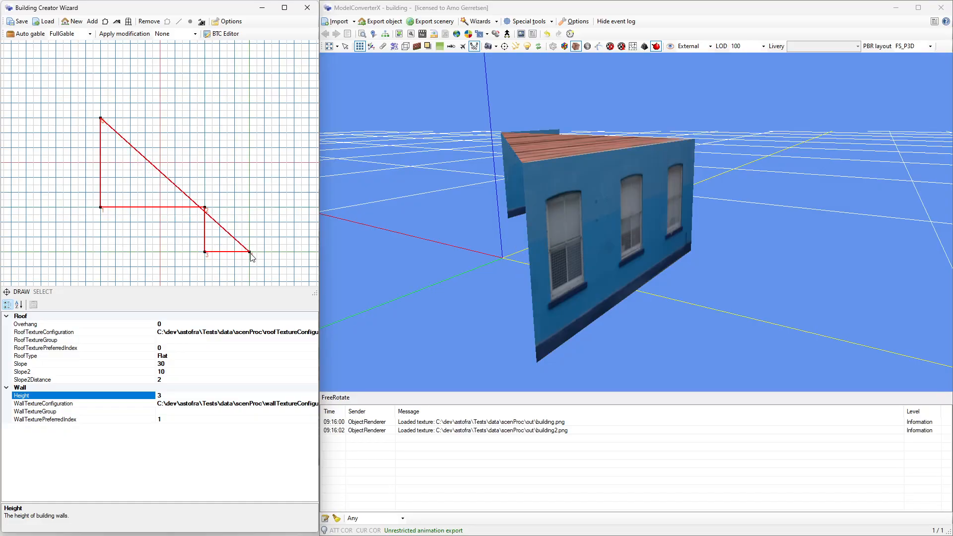
left_click_drag(222, 254, 208, 121)
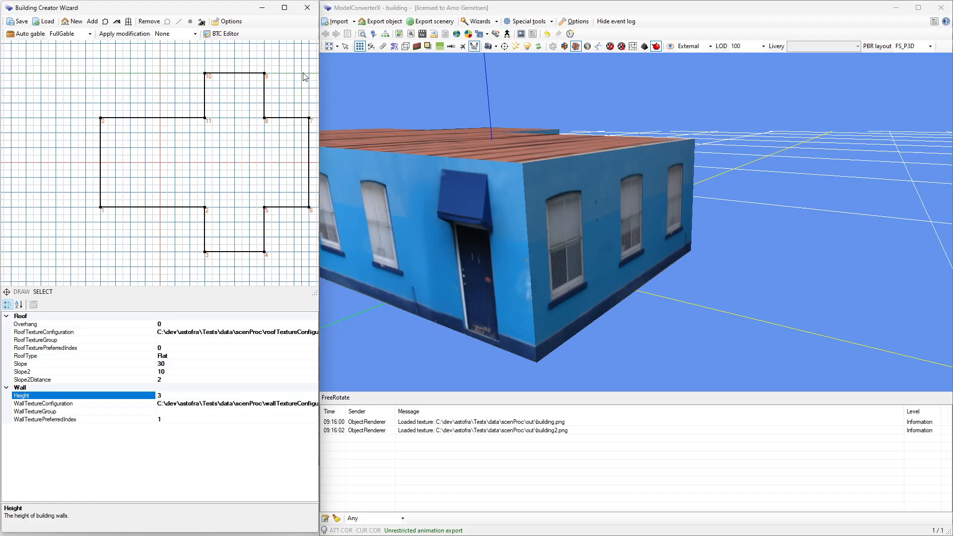
left_click(329, 46)
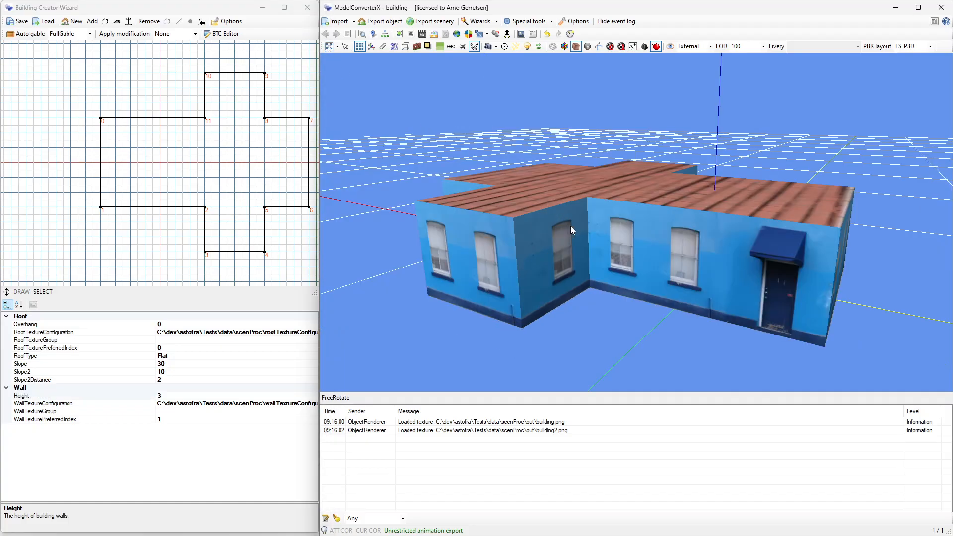
left_click_drag(571, 226, 496, 239)
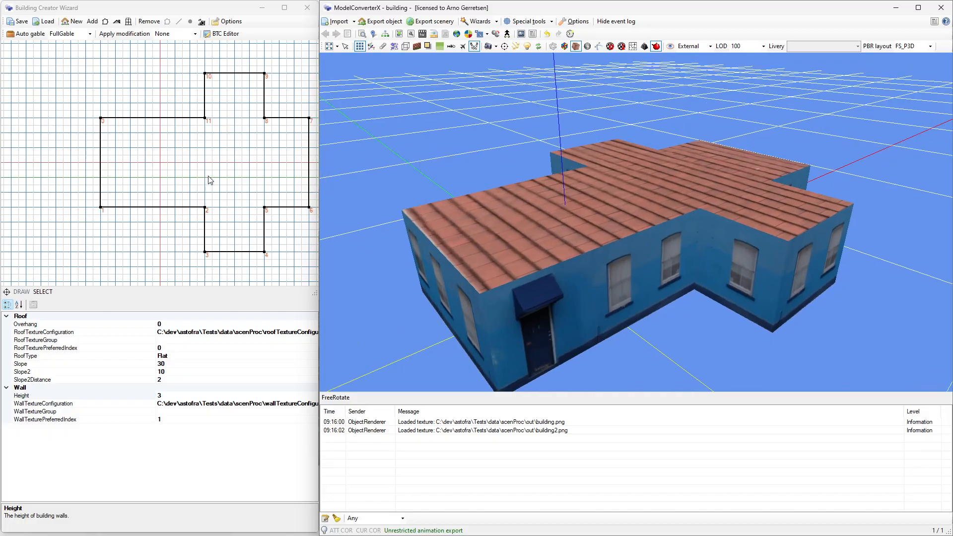
Give the cross-shaped building a Hipped roof with a Slope of 20, and select its end wall between corners 0 and 1.
left_click(208, 180)
double_click(185, 356)
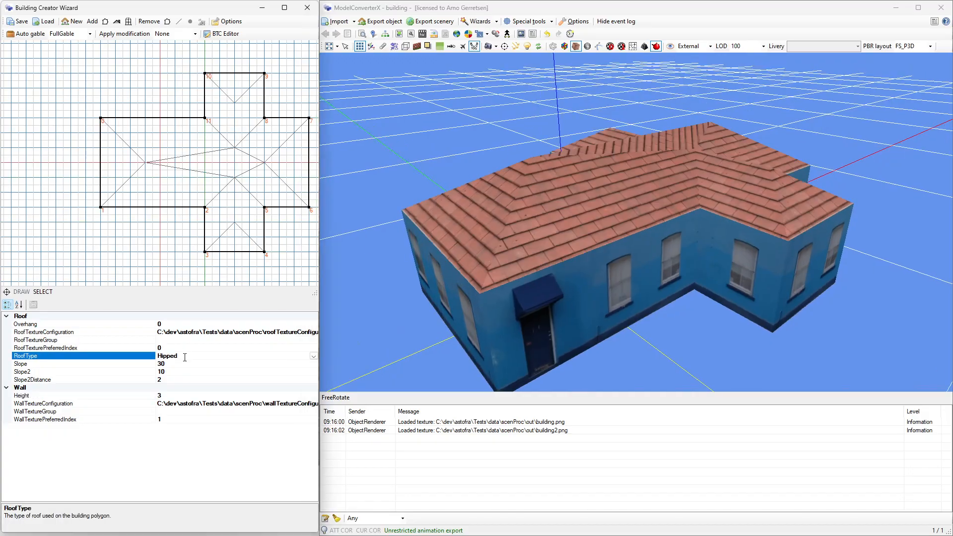
left_click(183, 362)
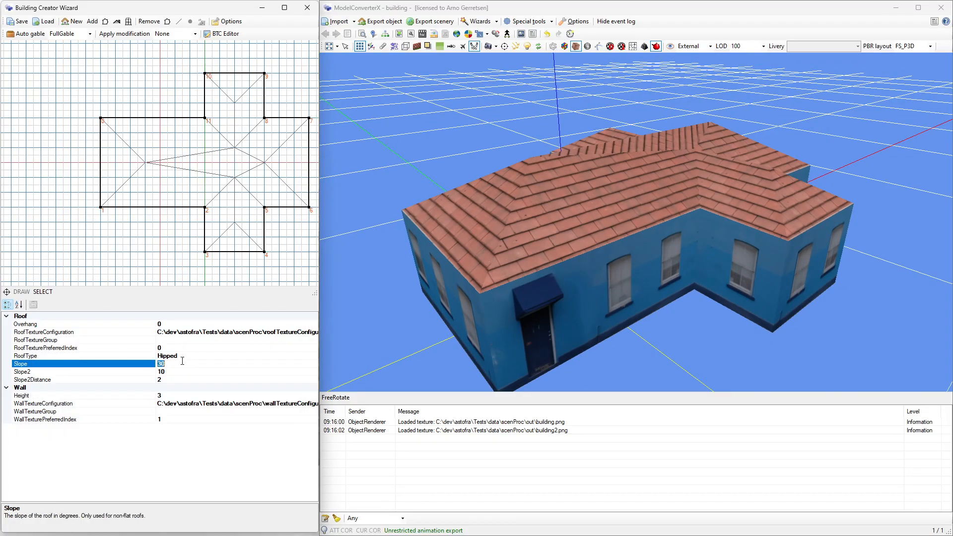
type("20")
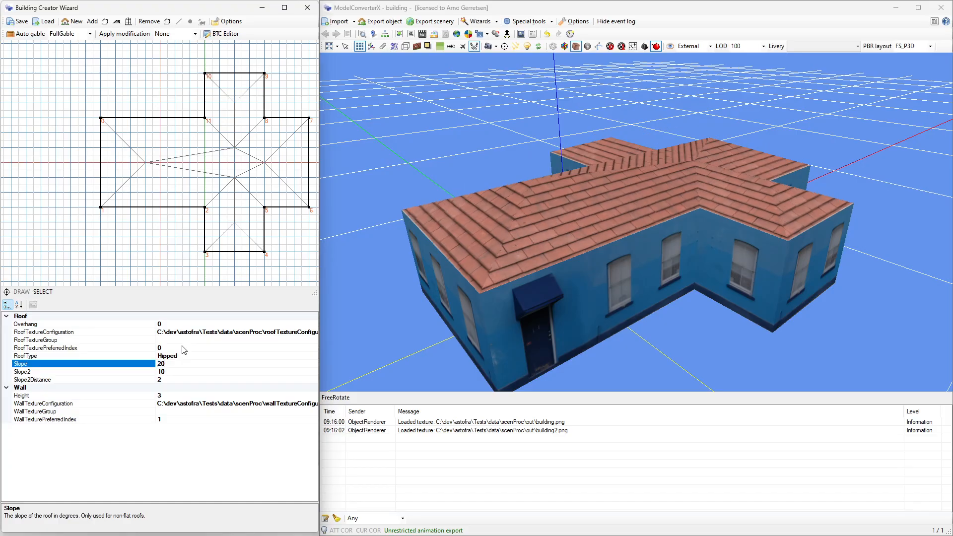
left_click_drag(496, 252, 612, 244)
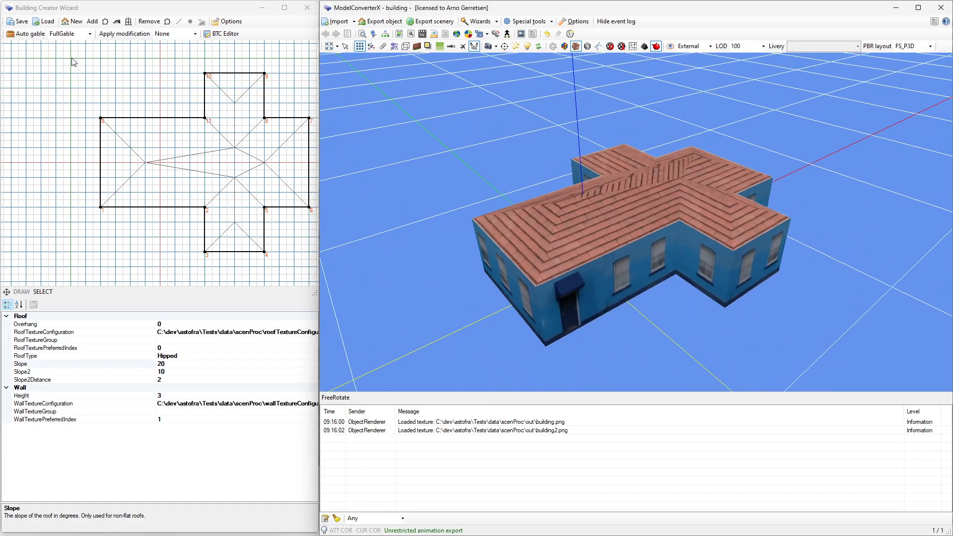
left_click(104, 23)
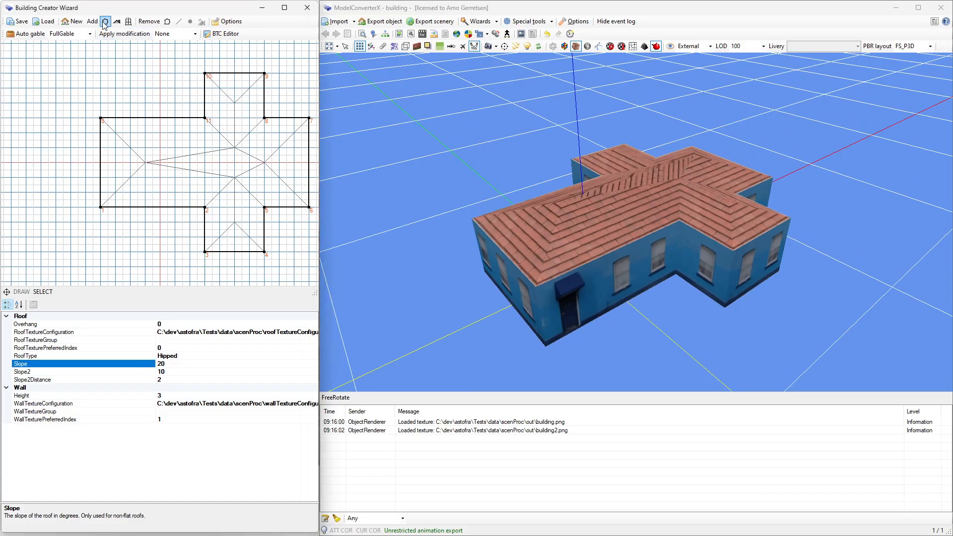
left_click(101, 194)
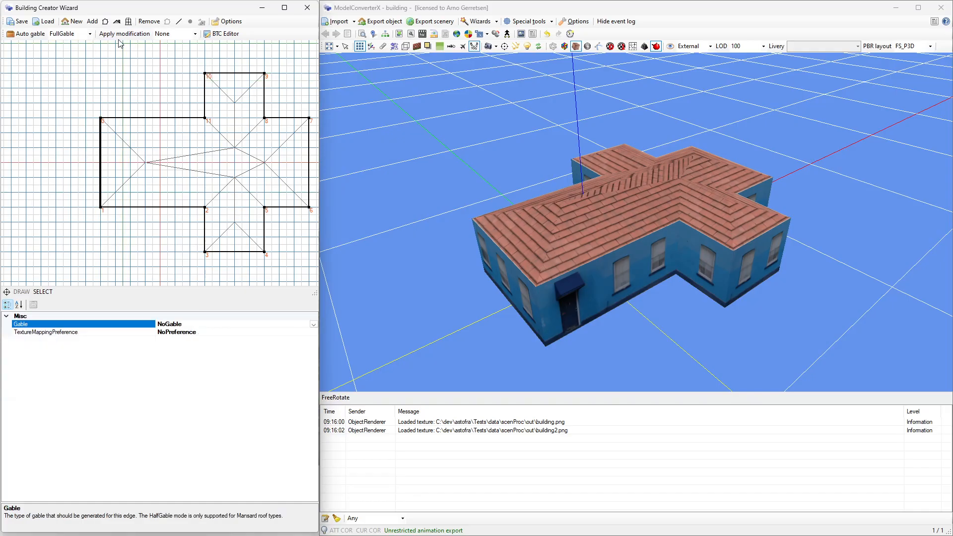
Start a new building and draw a twelve-corner cross-shaped footprint with the two side wings as wide as the main body.
left_click(77, 28)
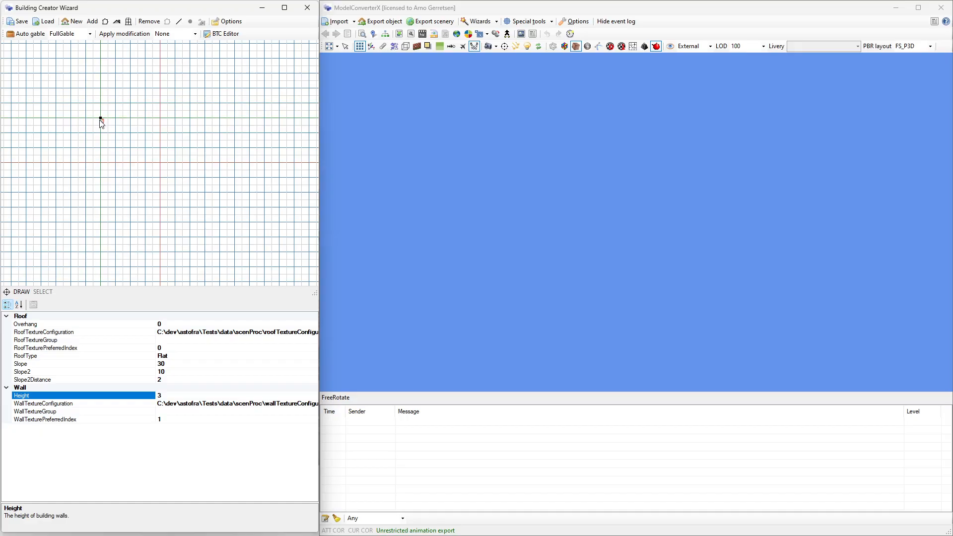
left_click(100, 193)
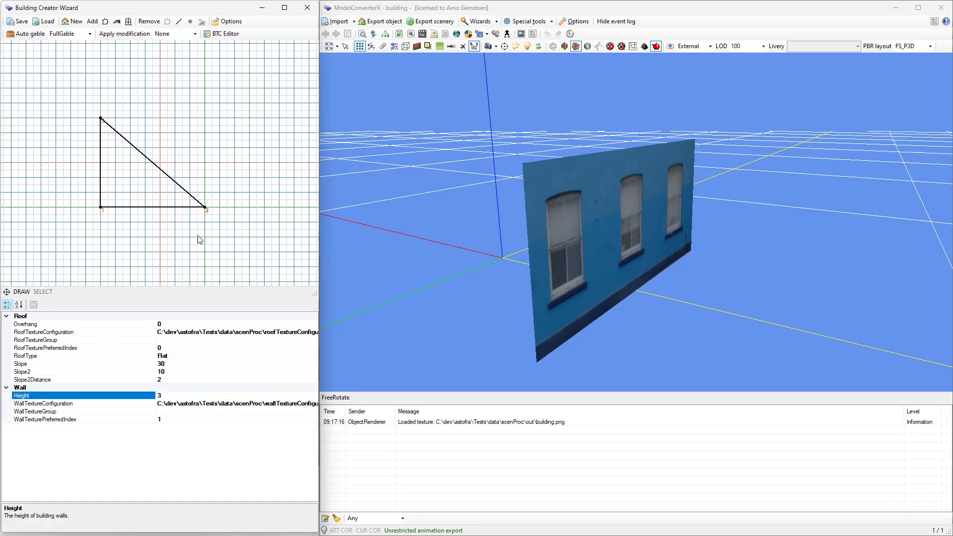
left_click(205, 250)
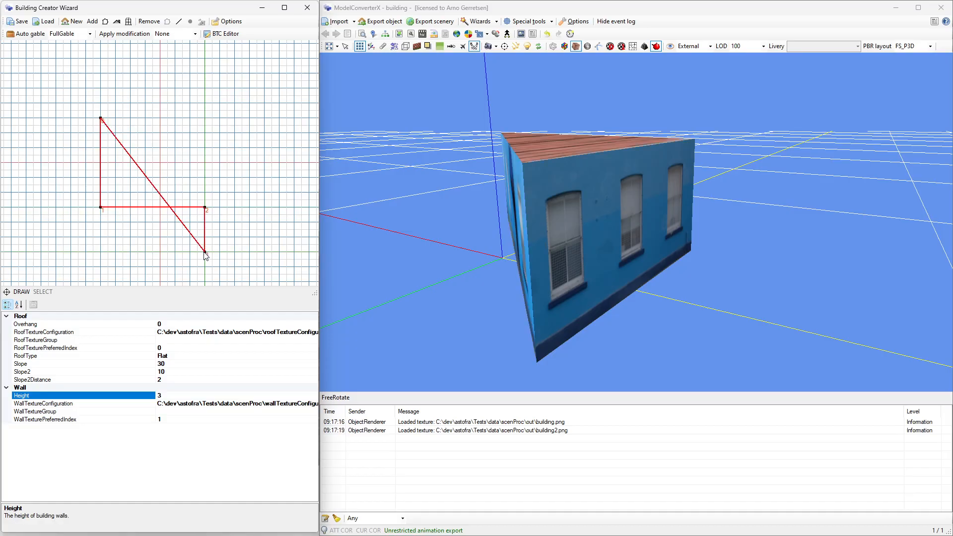
left_click(205, 252)
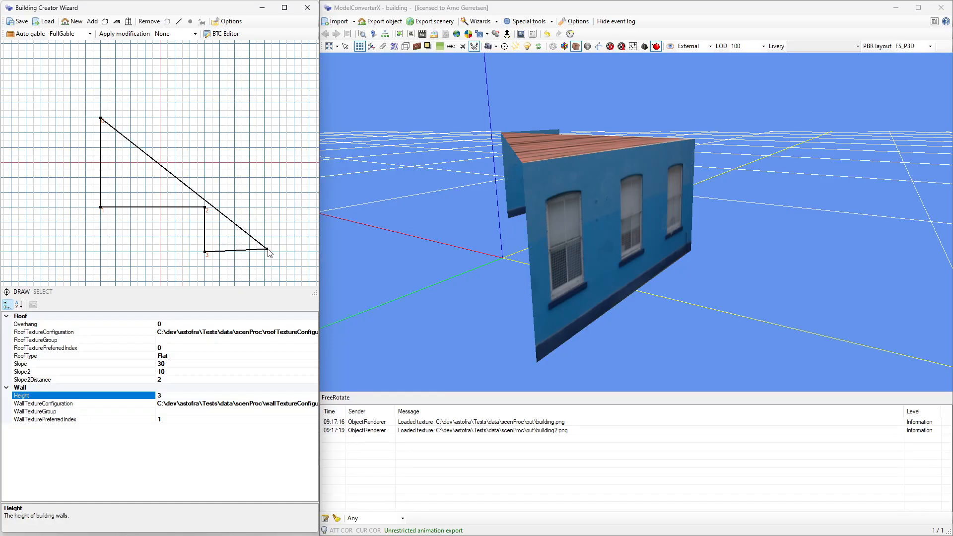
left_click(295, 252)
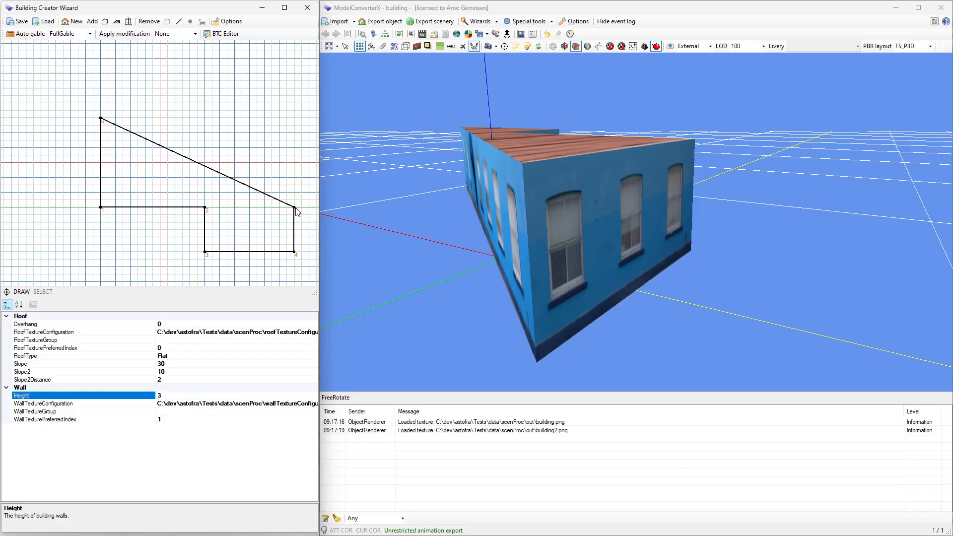
left_click(295, 208)
middle_click_drag(298, 207, 238, 206)
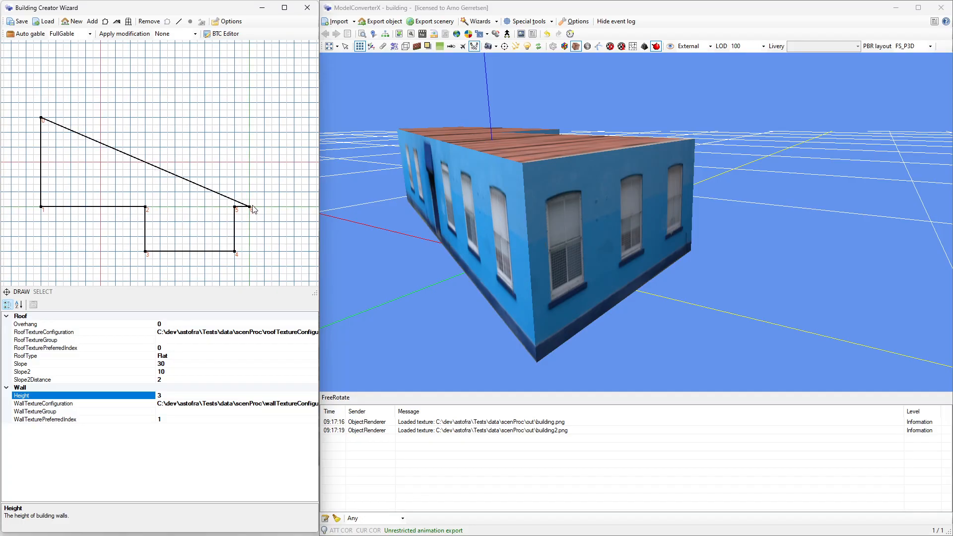
left_click(280, 207)
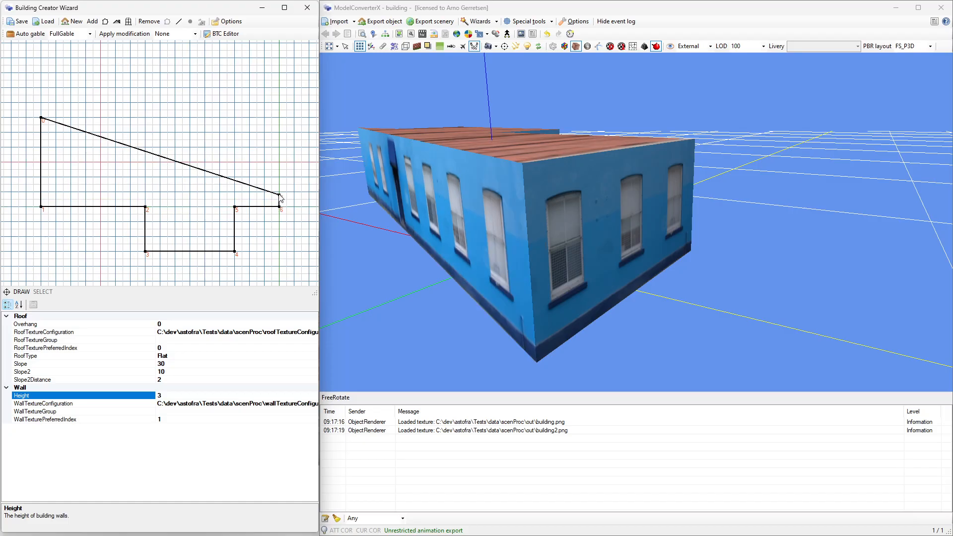
left_click(279, 117)
left_click(235, 118)
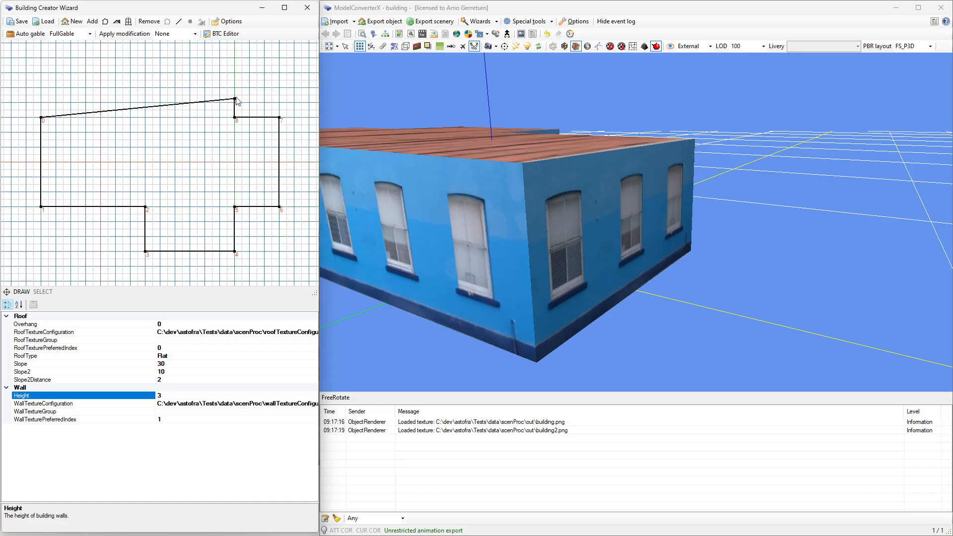
left_click(235, 73)
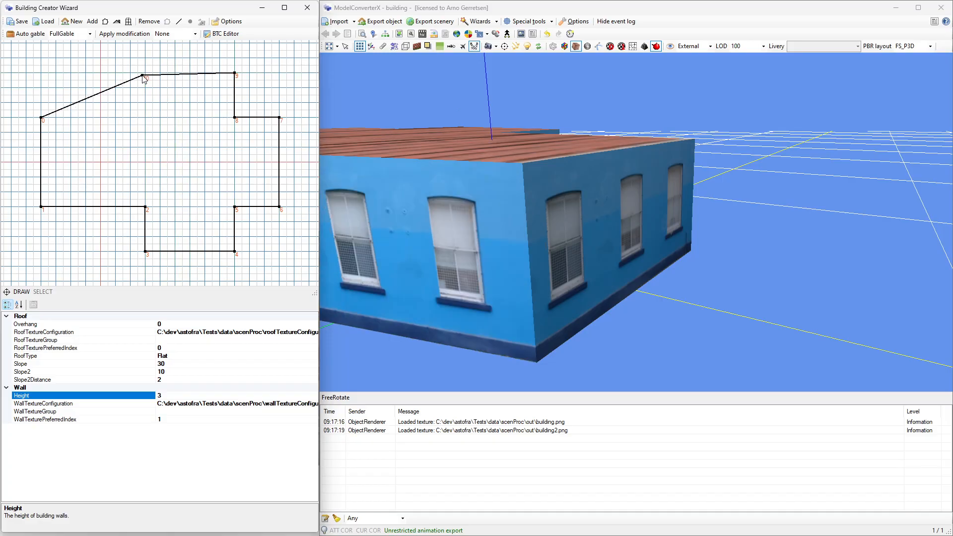
left_click(146, 73)
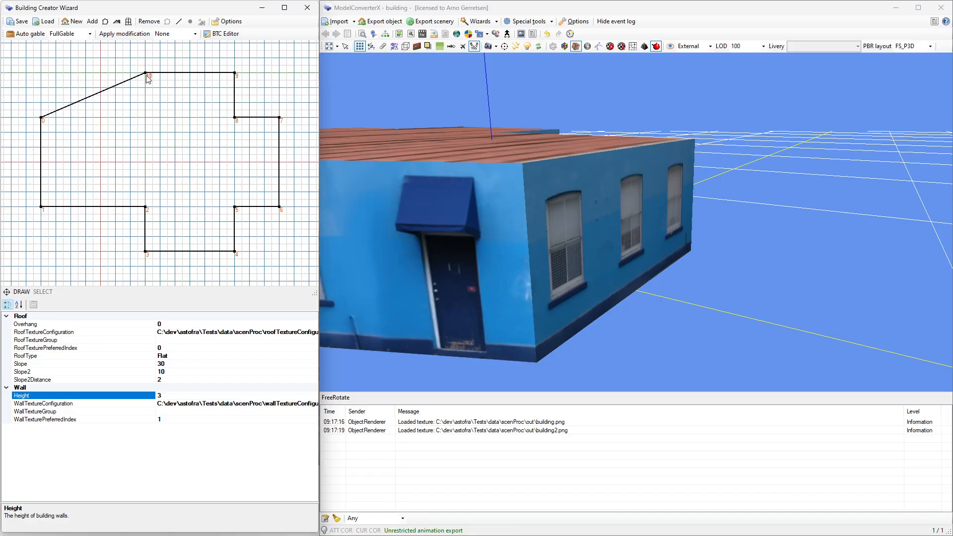
left_click(146, 117)
right_click(147, 118)
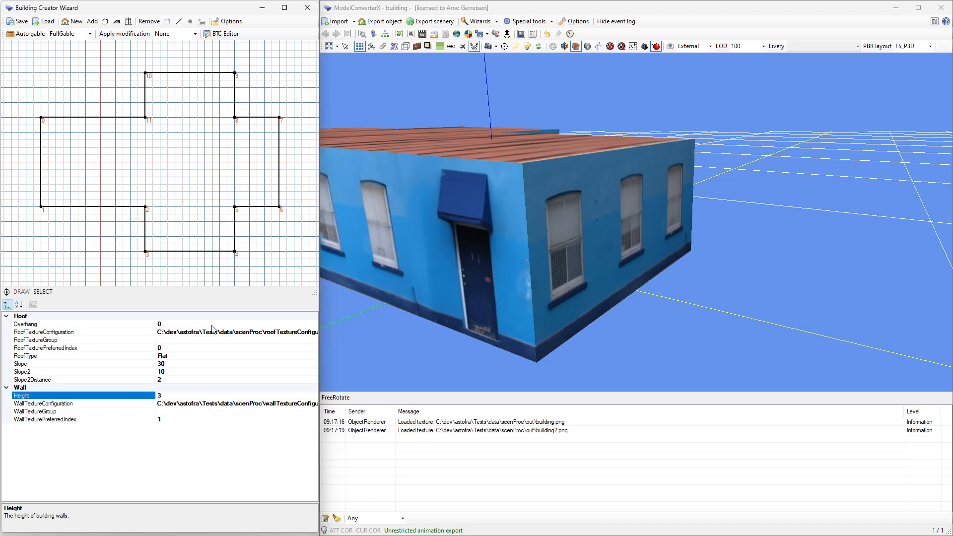
Set the building's RoofType to Hipped with a Slope of 20, and inspect the whole roof from above.
double_click(169, 355)
left_click(177, 364)
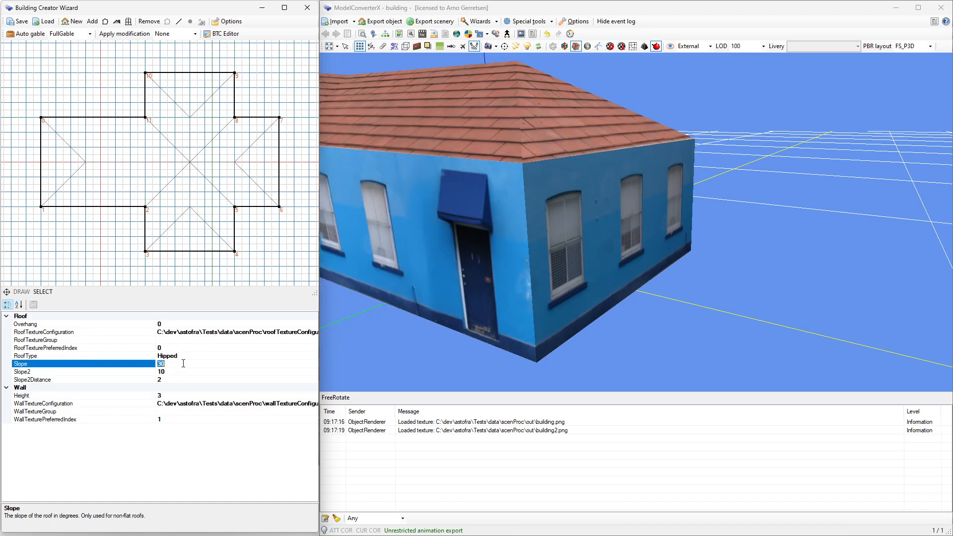
type("20")
key("Return")
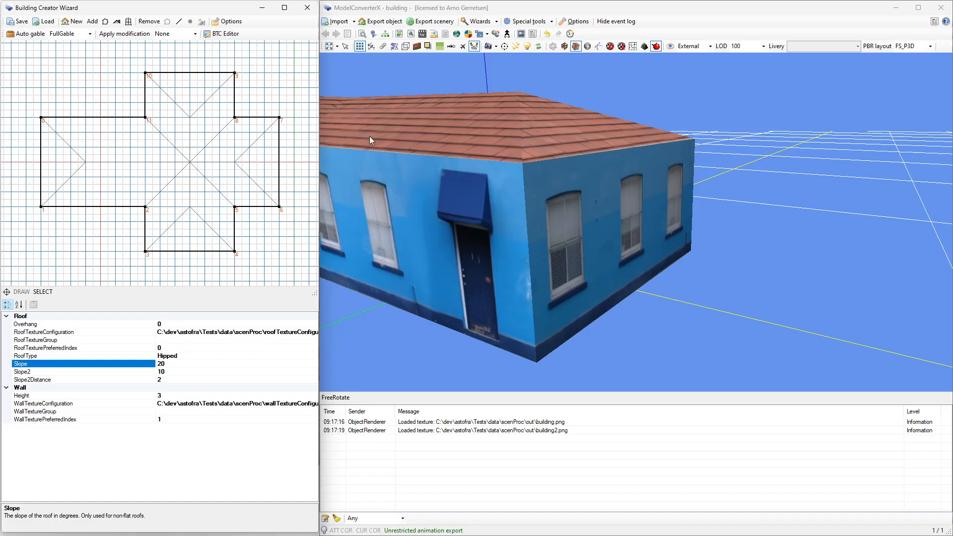
left_click(329, 46)
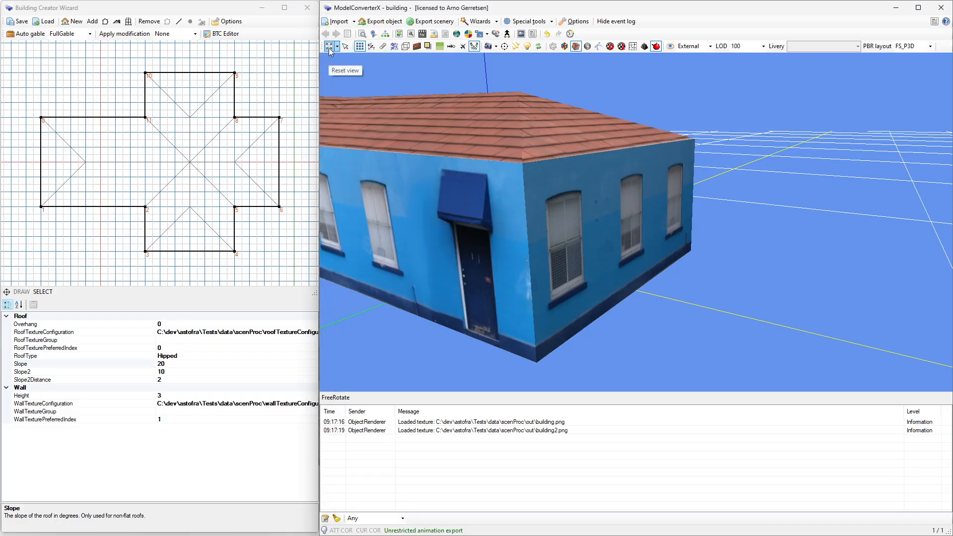
left_click(329, 47)
left_click_drag(607, 201, 635, 209)
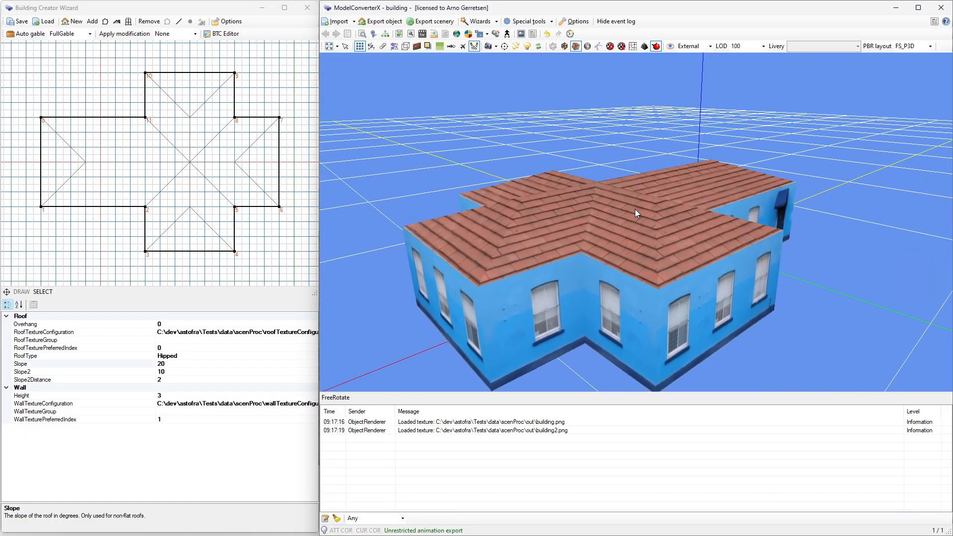
Try to apply a FullGable to the cross-shaped building's end wall between corners 0 and 1, and inspect that end.
left_click(41, 175)
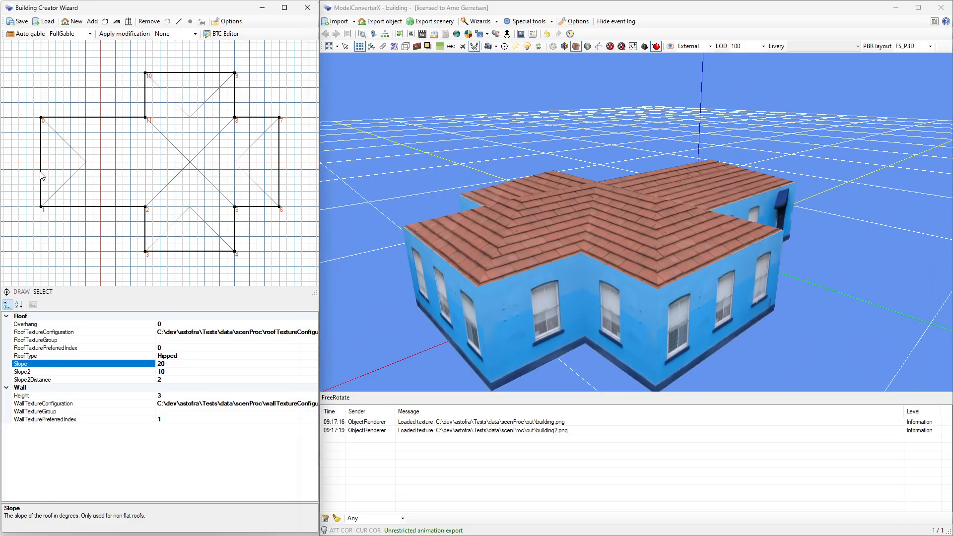
double_click(191, 323)
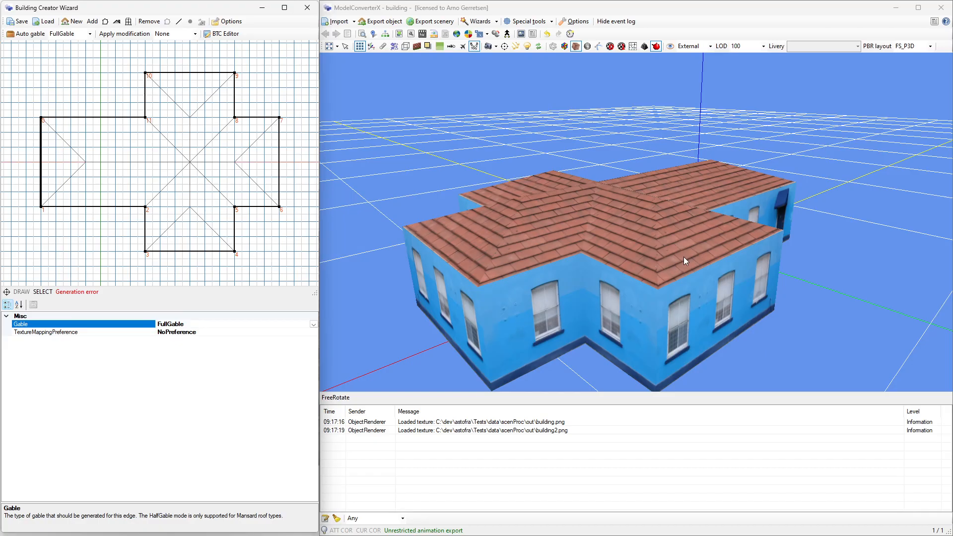
left_click_drag(683, 257, 552, 271)
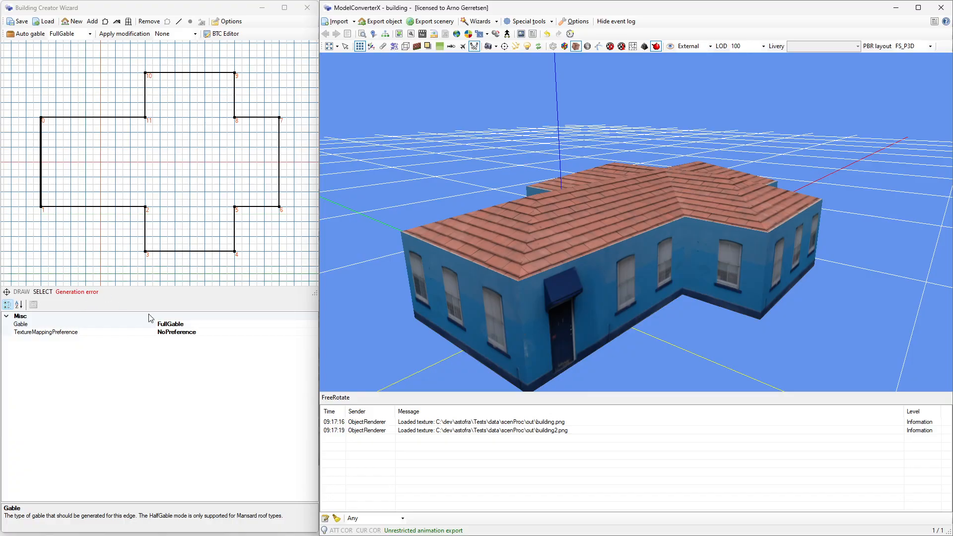
Set the Gable of the end wall between corners 0 and 1 back to NoGable.
left_click(182, 324)
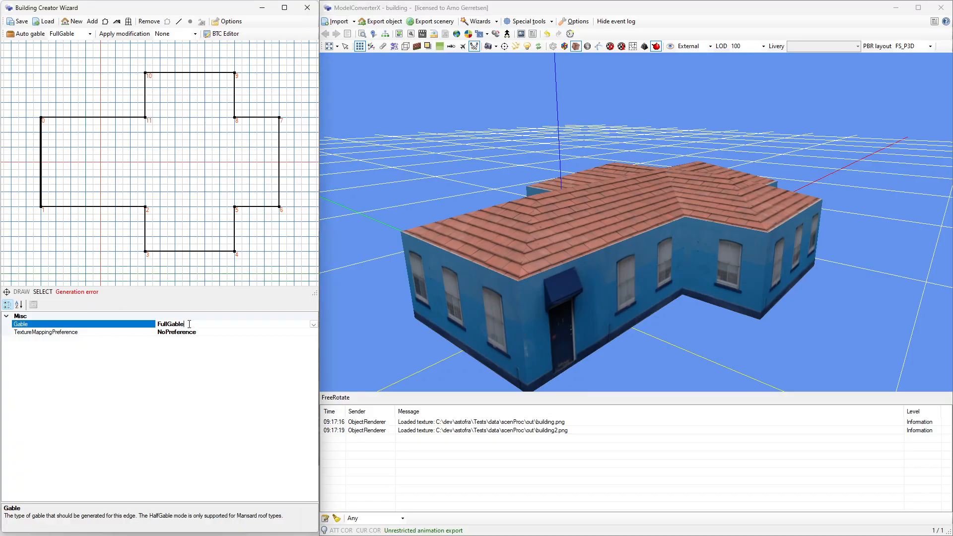
double_click(189, 323)
double_click(189, 323)
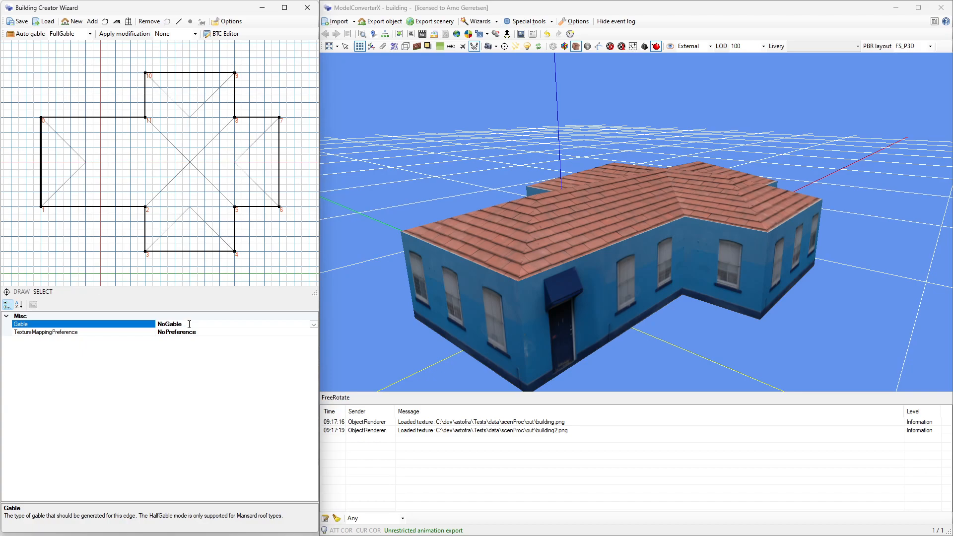
Add a square four-corner tower footprint against the building's end wall between corners 0 and 1.
left_click(114, 207)
middle_click_drag(92, 189, 178, 201)
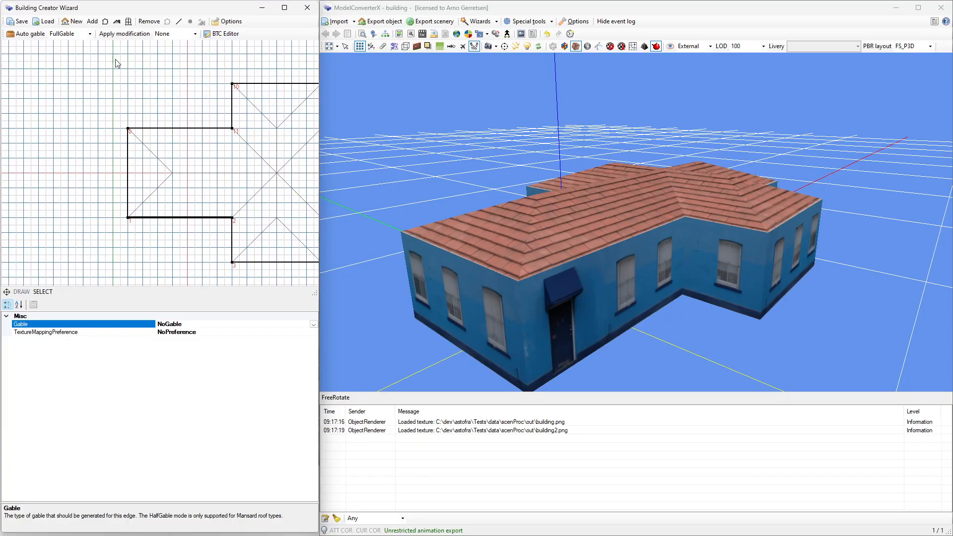
left_click(105, 21)
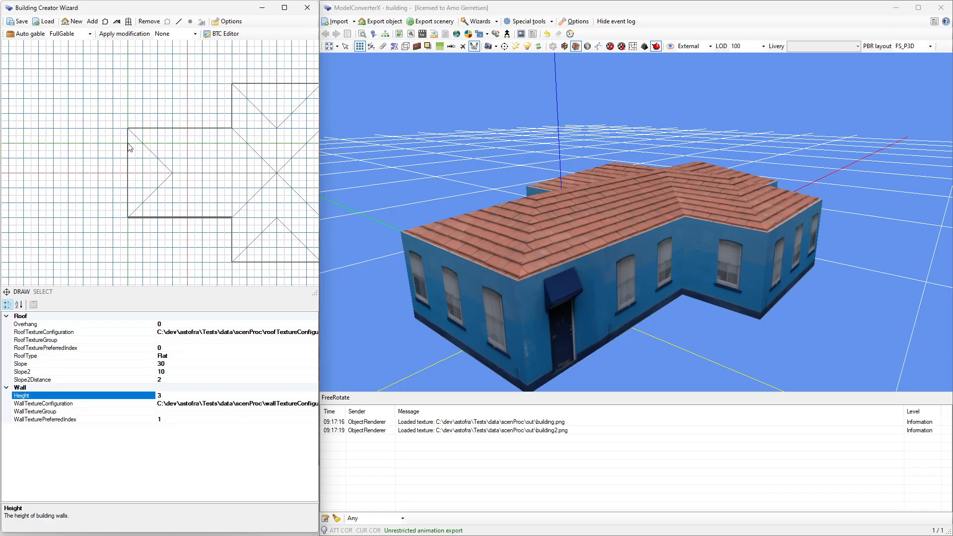
left_click(69, 145)
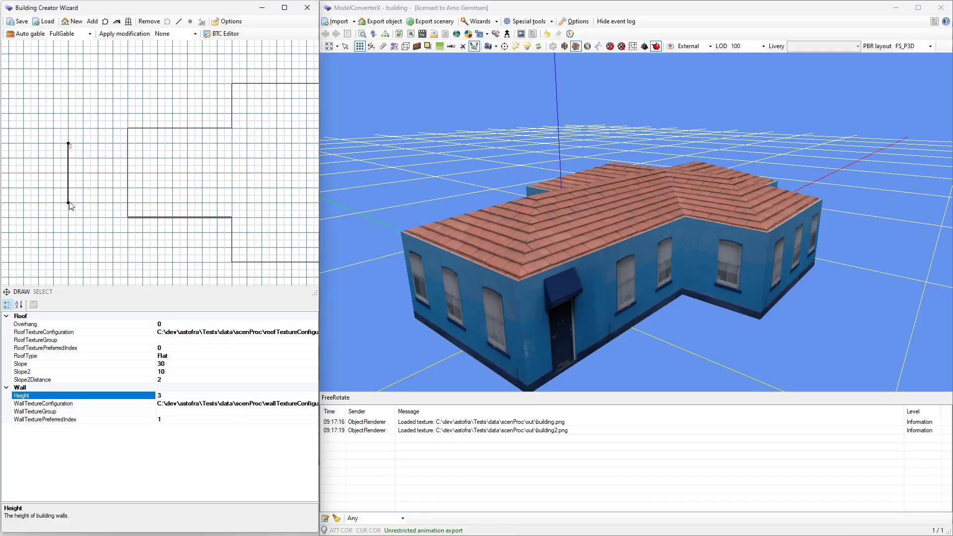
left_click(69, 202)
left_click(128, 202)
left_click(128, 143)
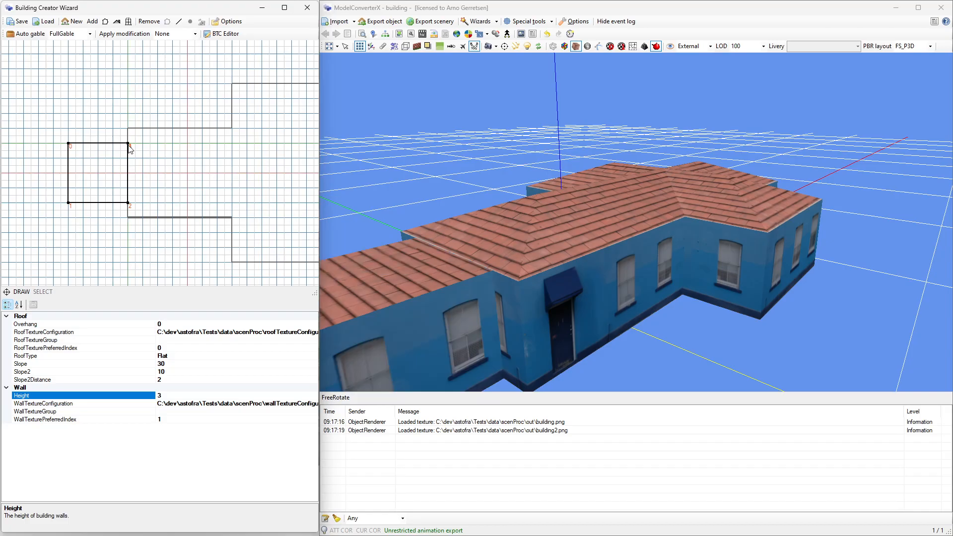
Set the square tower's wall Height to 12 and view the tower together with the main building.
left_click(182, 396)
type("12")
key("Return")
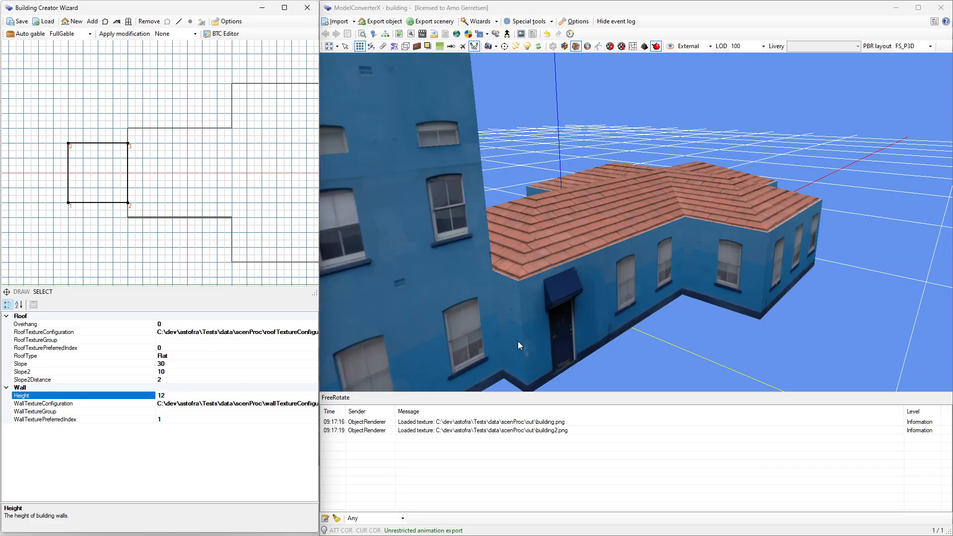
scroll(594, 278, "down", 6)
scroll(571, 240, "up", 1)
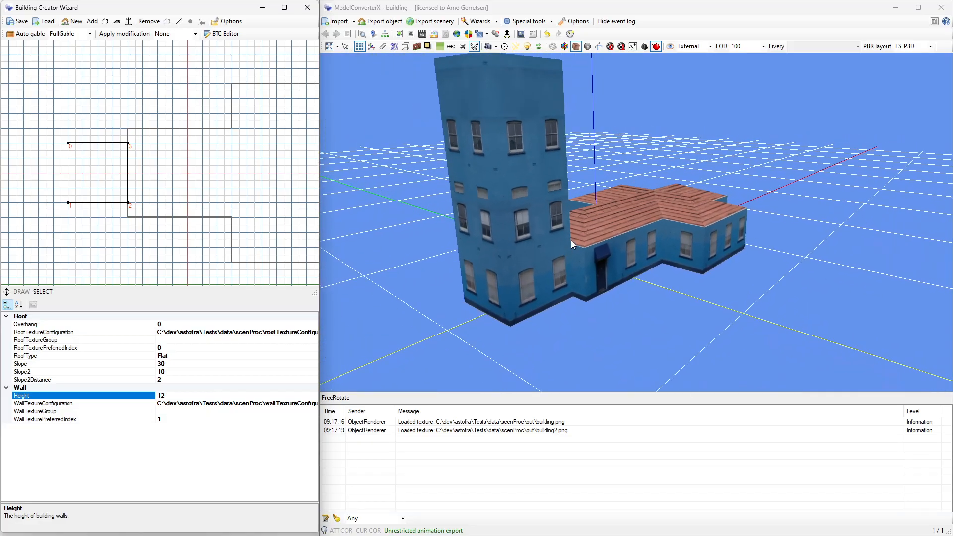
Set the square tower's wall Height to 8 and inspect the building from the tower's end.
left_click(193, 397)
type("8")
key("Return")
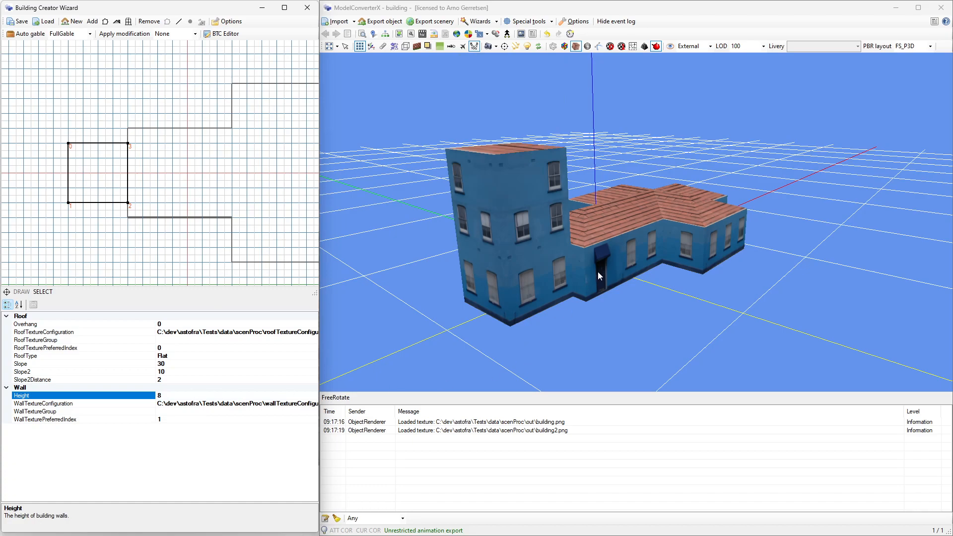
left_click_drag(598, 272, 608, 255)
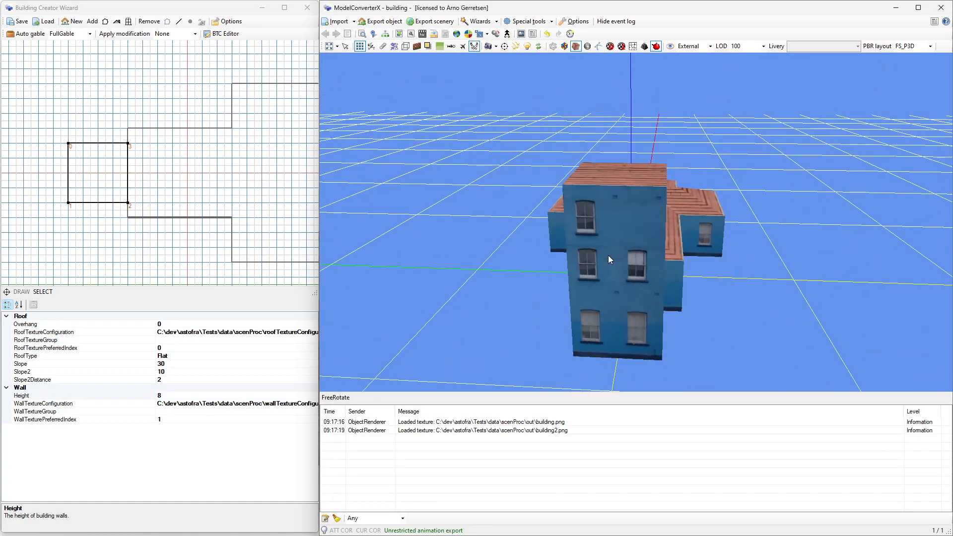
Add an eight-corner turret footprint centred inside the square tower, and set its wall Height to 11.
middle_click_drag(130, 182, 219, 188)
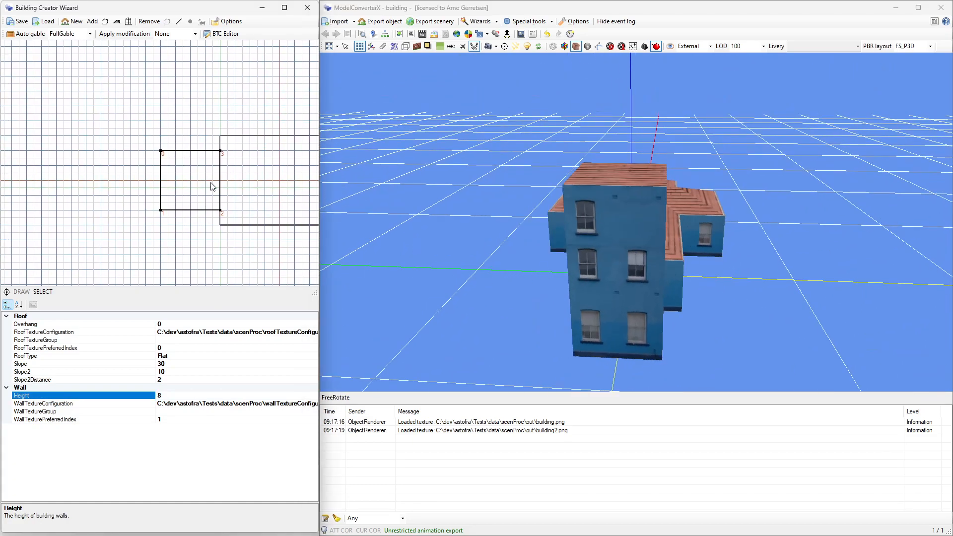
scroll(197, 178, "up", 5)
scroll(197, 180, "down", 5)
scroll(167, 185, "up", 3)
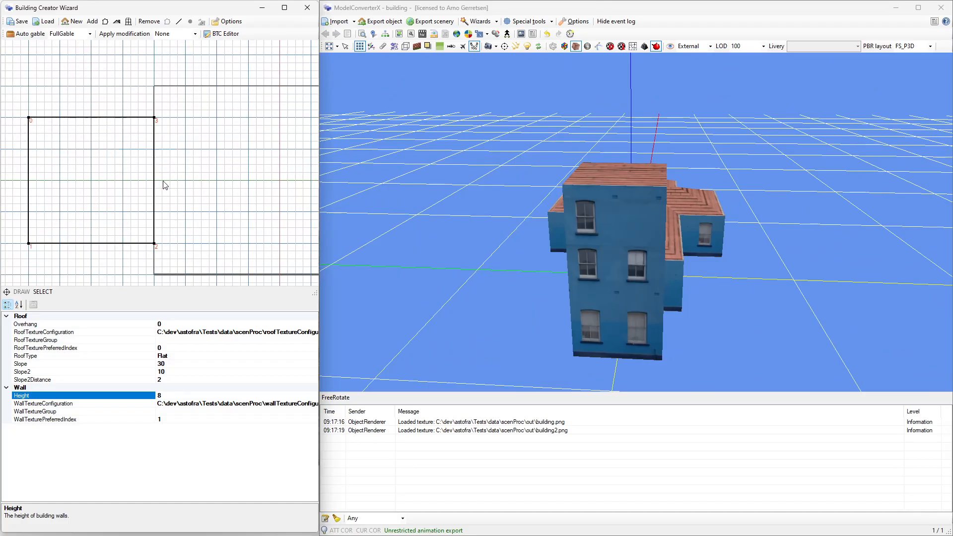
middle_click_drag(154, 187, 251, 177)
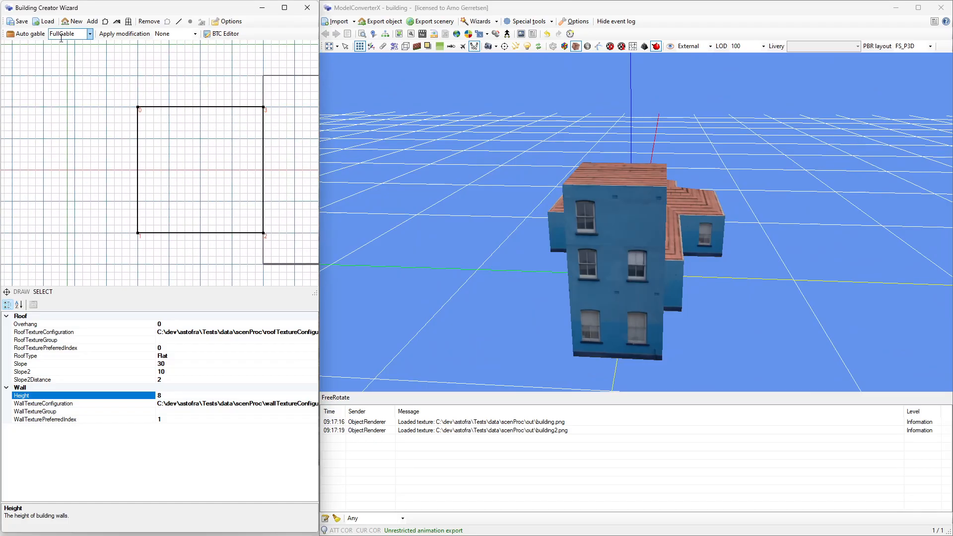
left_click(104, 33)
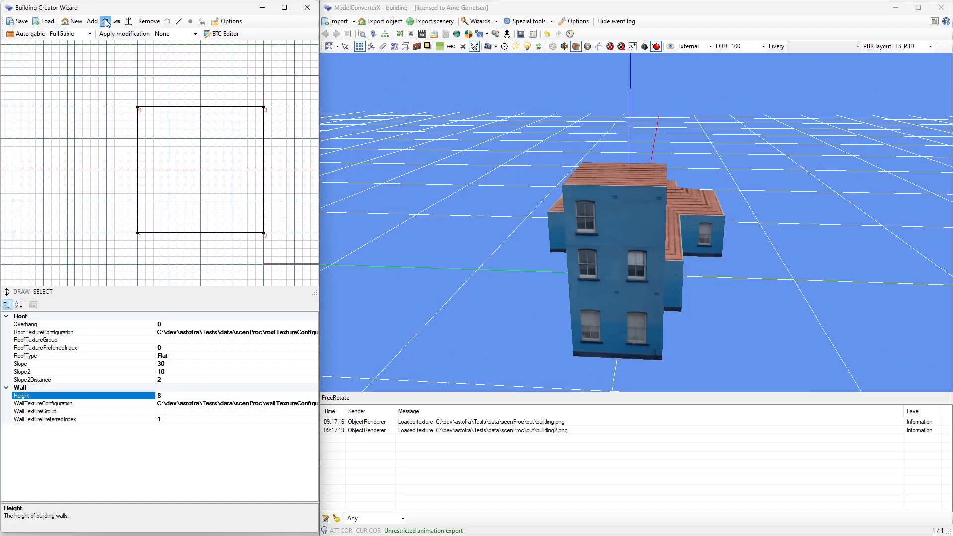
left_click(155, 170)
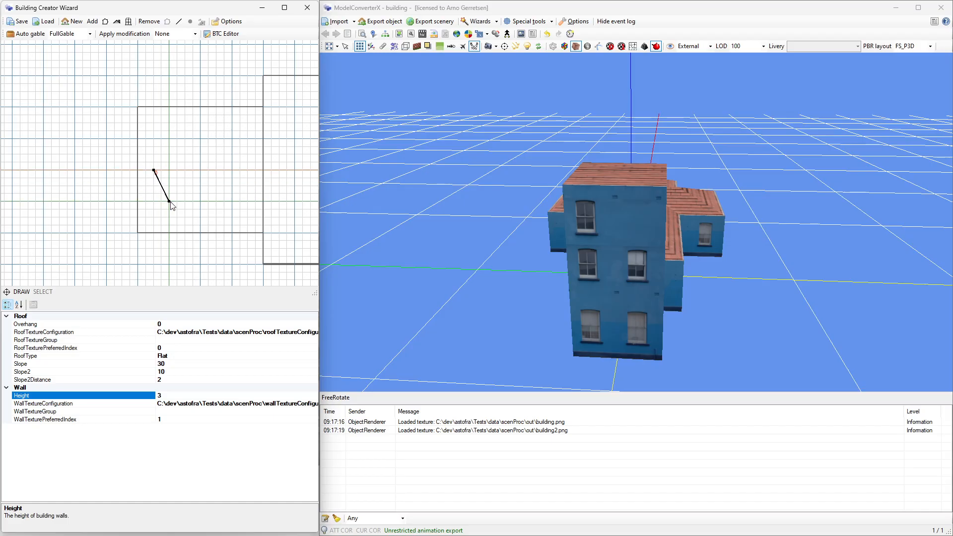
left_click(169, 201)
left_click(200, 217)
left_click(233, 202)
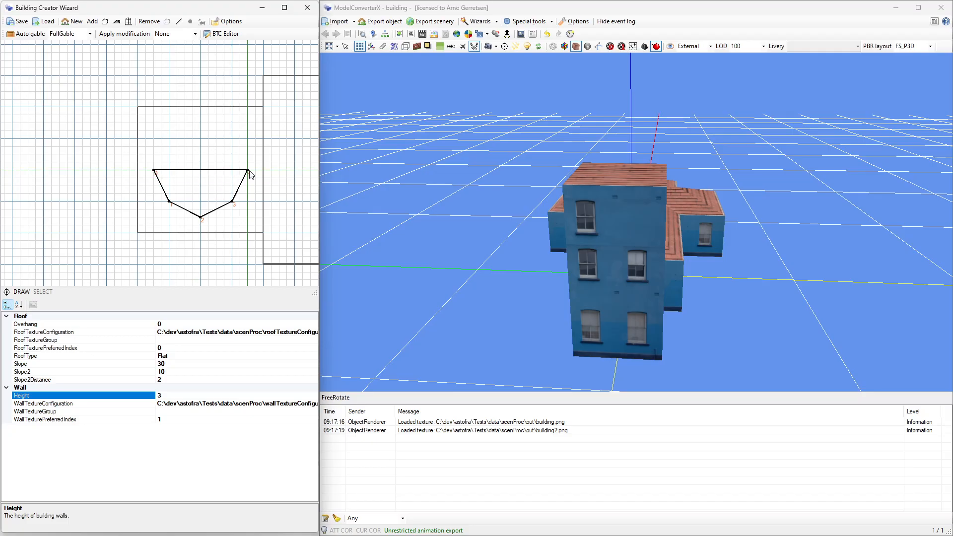
left_click(248, 170)
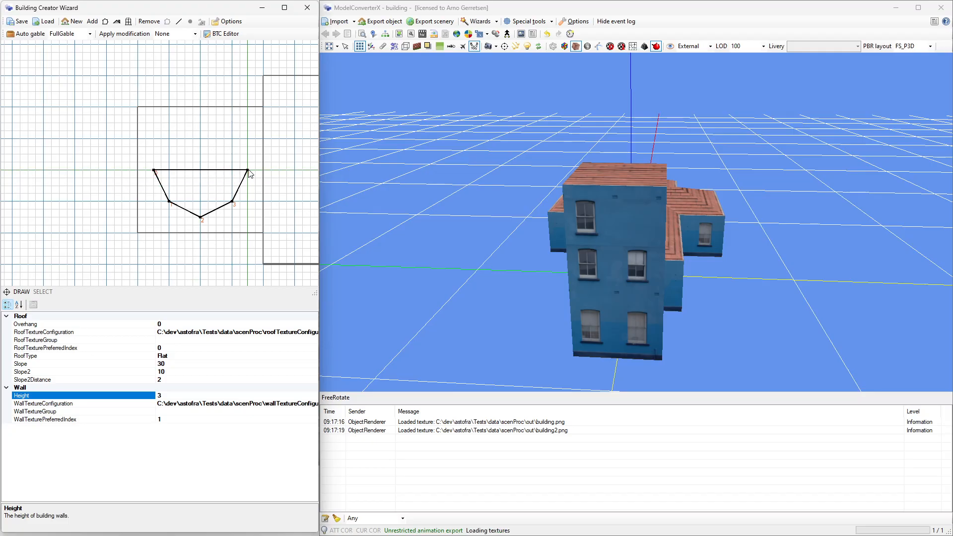
left_click(232, 139)
left_click(200, 123)
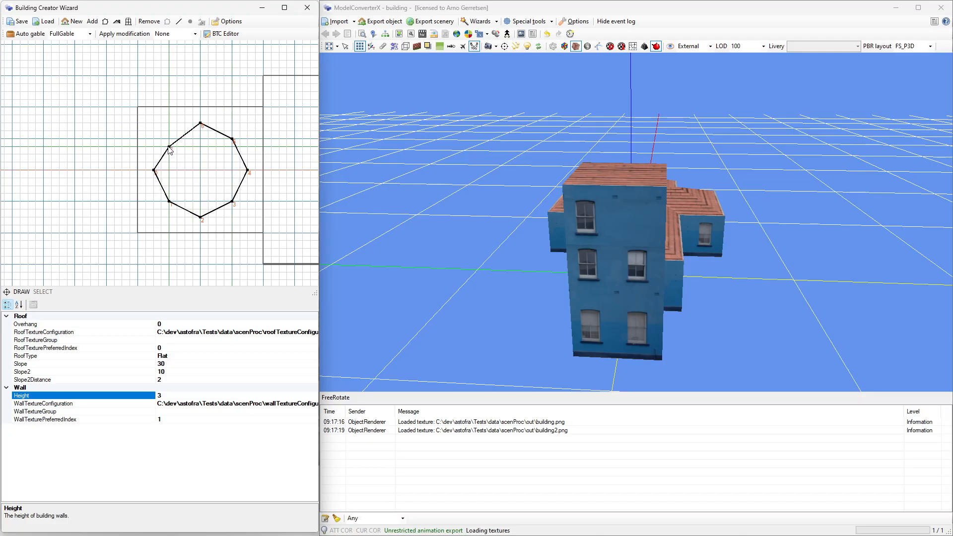
left_click(169, 140)
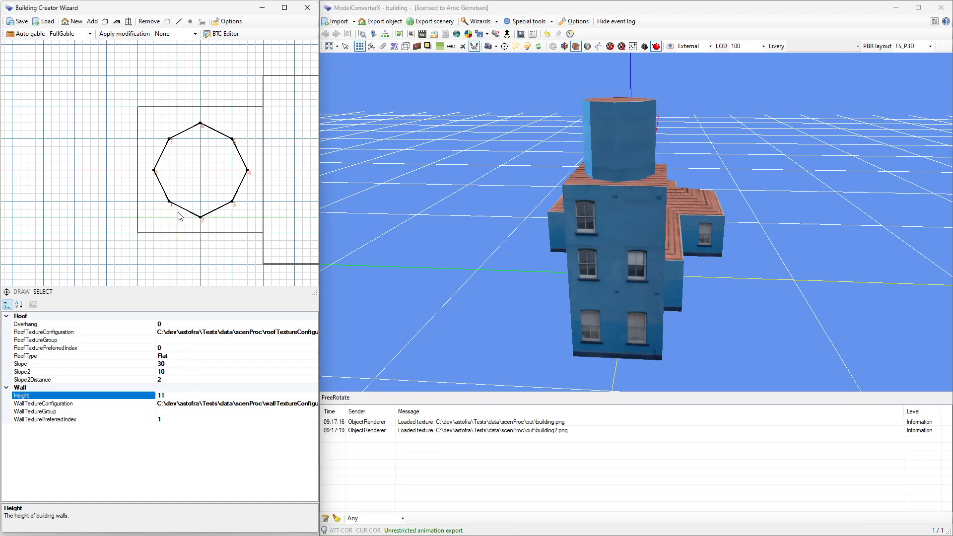
Set the octagonal turret's RoofType to Mansard and its Slope to 20.
double_click(180, 356)
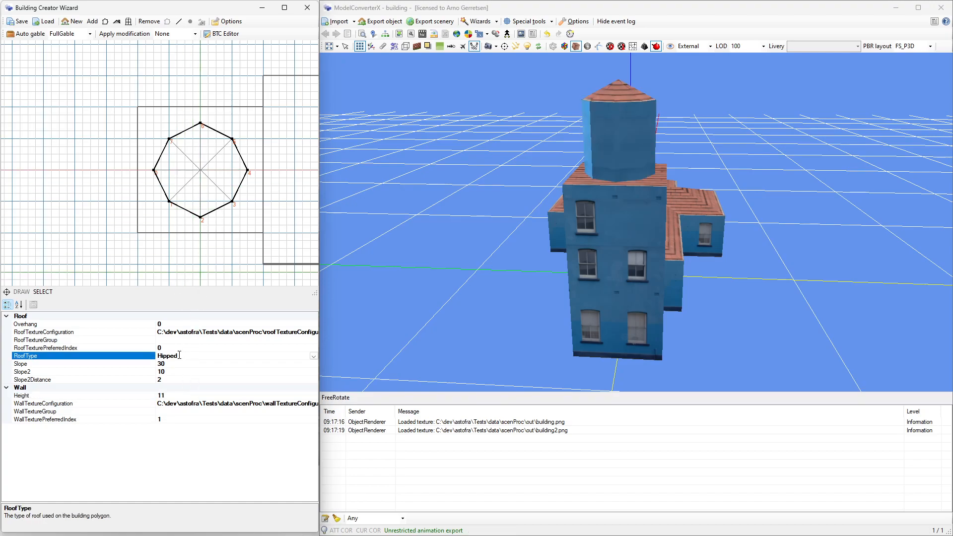
double_click(180, 356)
left_click(171, 363)
key("Return")
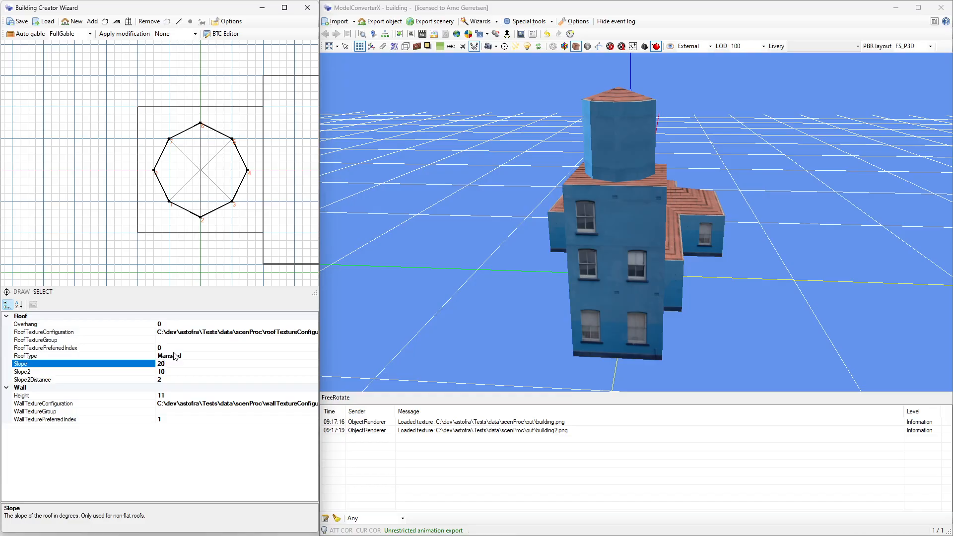
Set the turret roof's Slope2 to 60 and its Slope2Distance to 1.
key("Down")
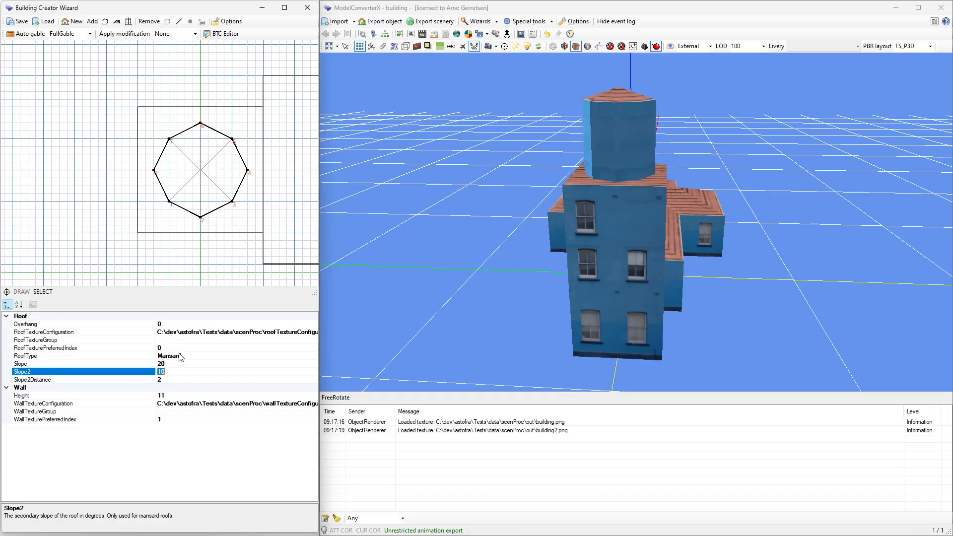
type("60")
left_click(175, 379)
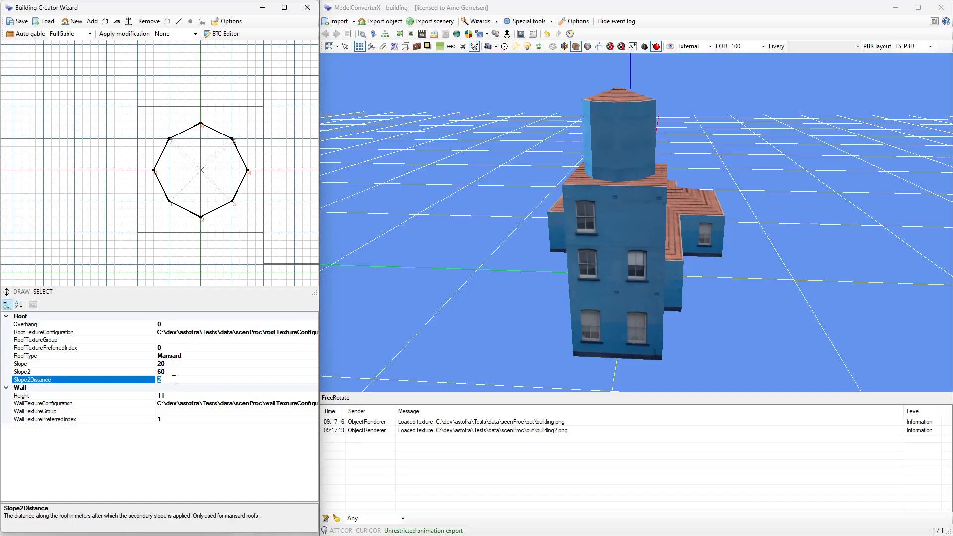
type("1")
key("Return")
Set the turret roof's Slope2Distance to 0.3 and inspect the pointed roof with the whole building.
left_click(175, 372)
left_click(181, 379)
type("0.3")
left_click_drag(614, 234, 583, 257)
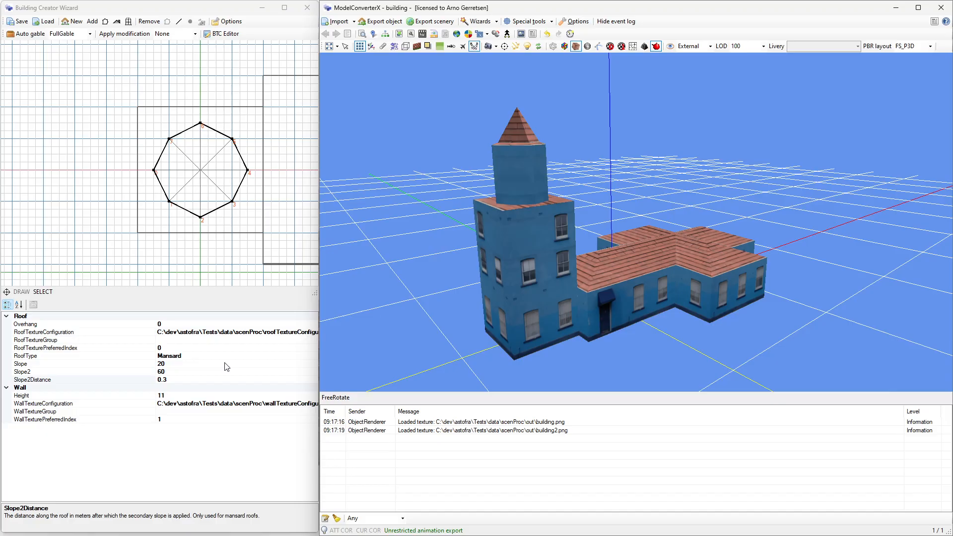
Switch to the PowerPoint slide show with the "Building challenge" reference pictures.
key("alt+Tab")
key("alt+Tab")
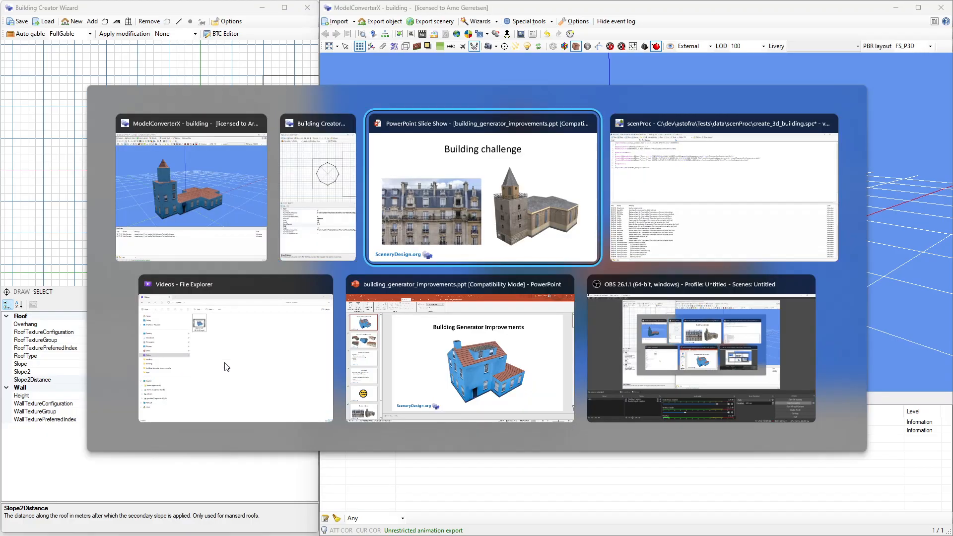